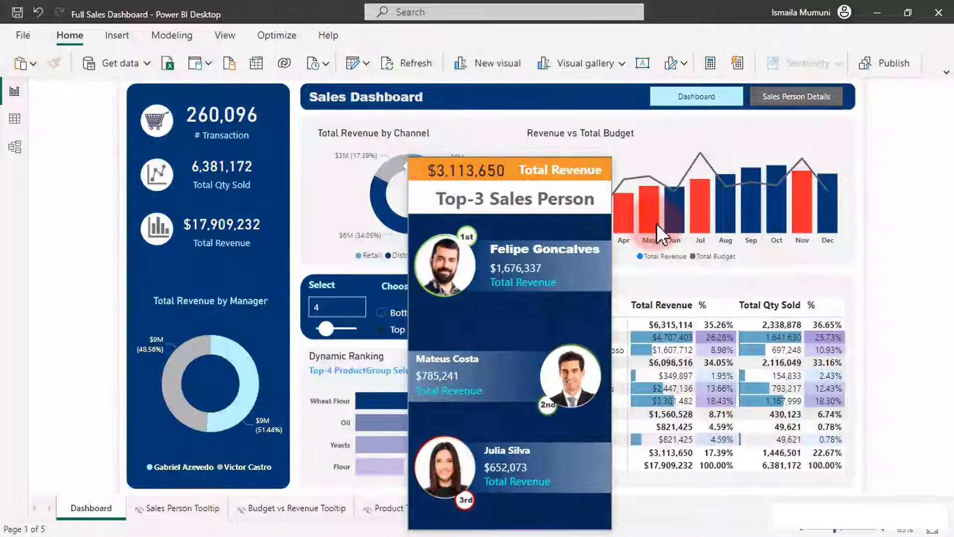
Switch the Dynamic Ranking chart to Bottom, rank it by Salesperson, and set it back to Top.
{"action": "mouse_move", "coordinate": [657, 224]}
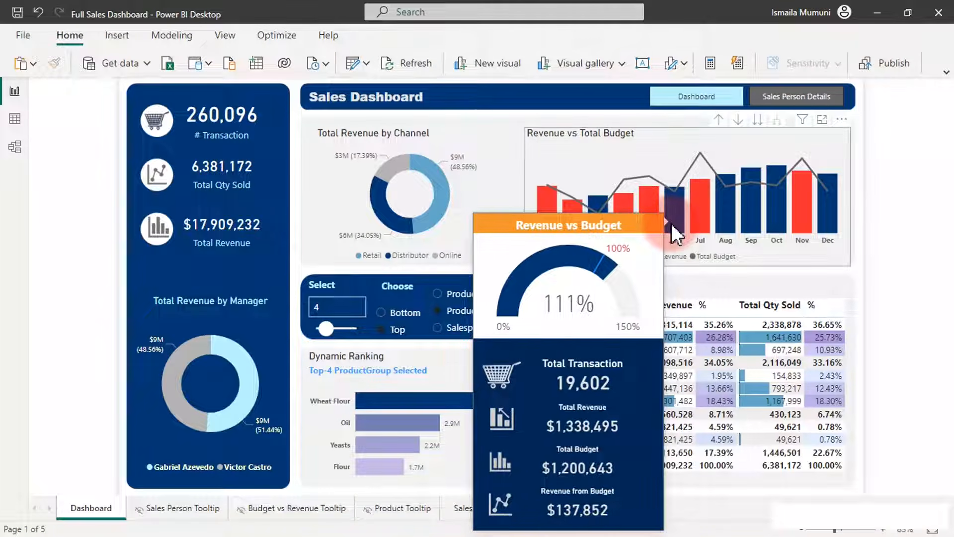
{"action": "mouse_move", "coordinate": [442, 406]}
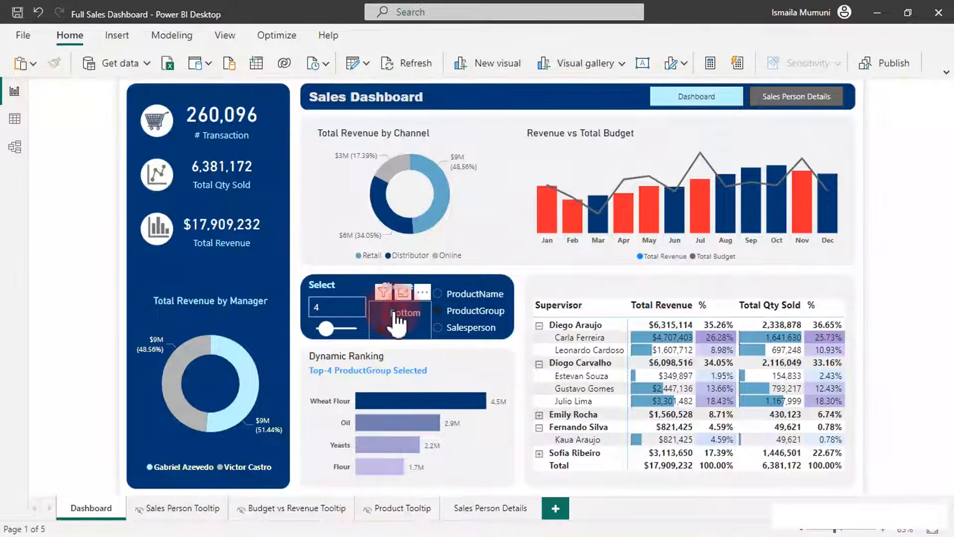
{"action": "left_click", "coordinate": [397, 320]}
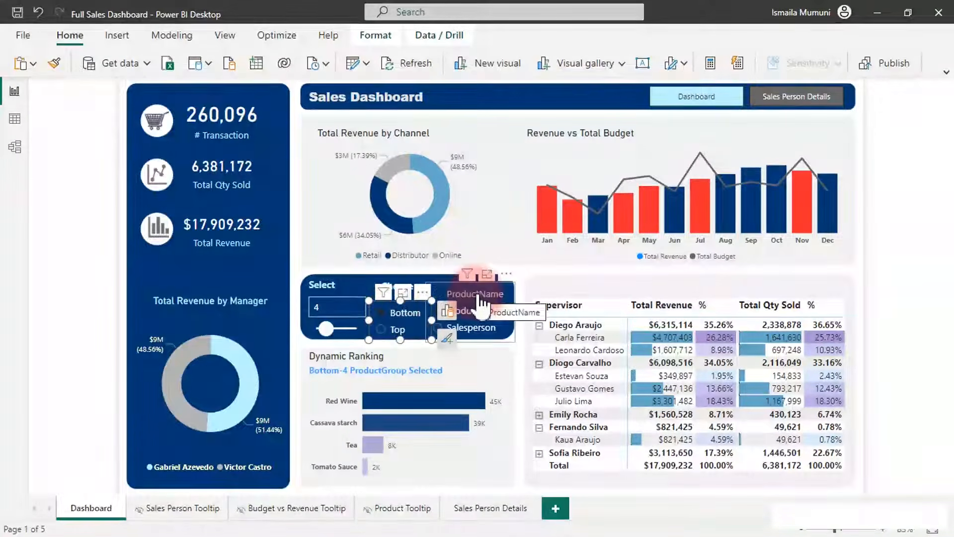
{"action": "left_click", "coordinate": [529, 271]}
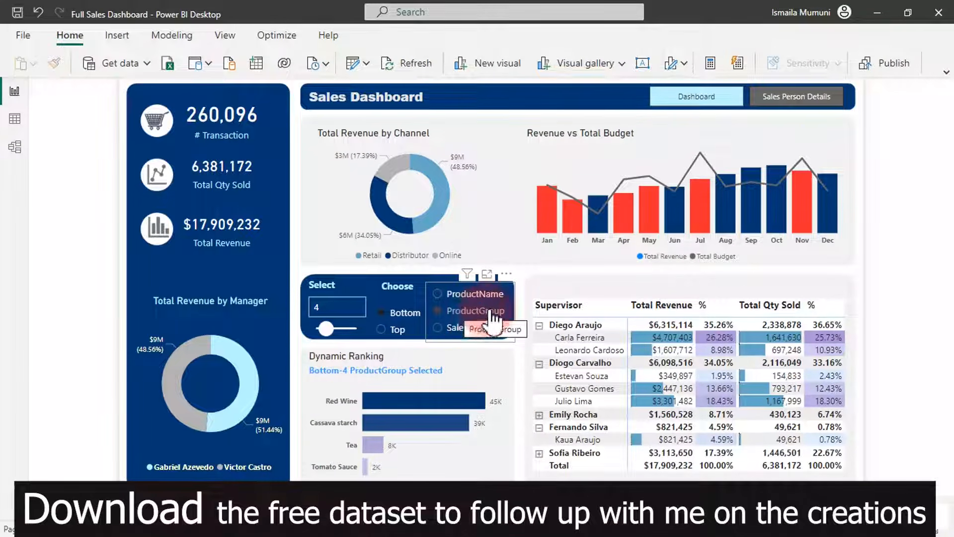
{"action": "left_click", "coordinate": [458, 333]}
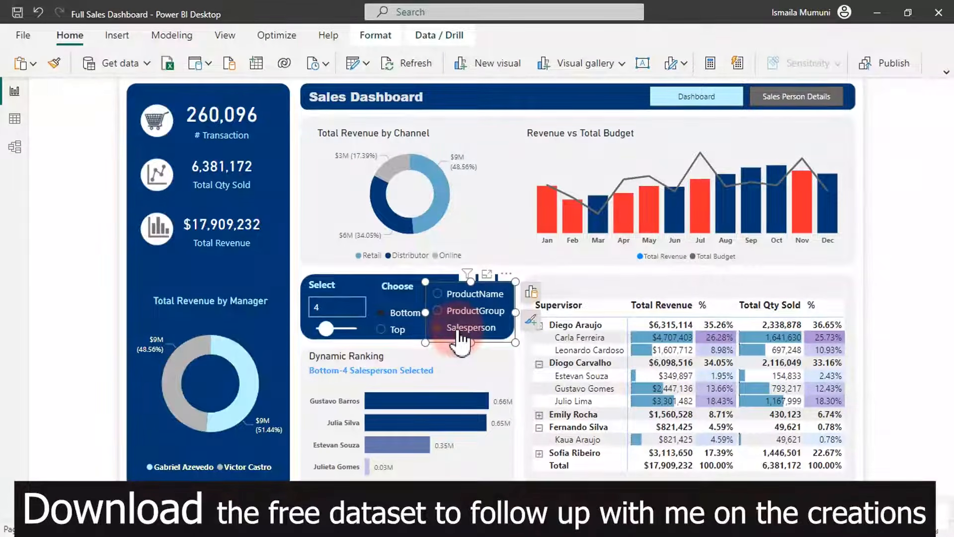
{"action": "left_click", "coordinate": [398, 331]}
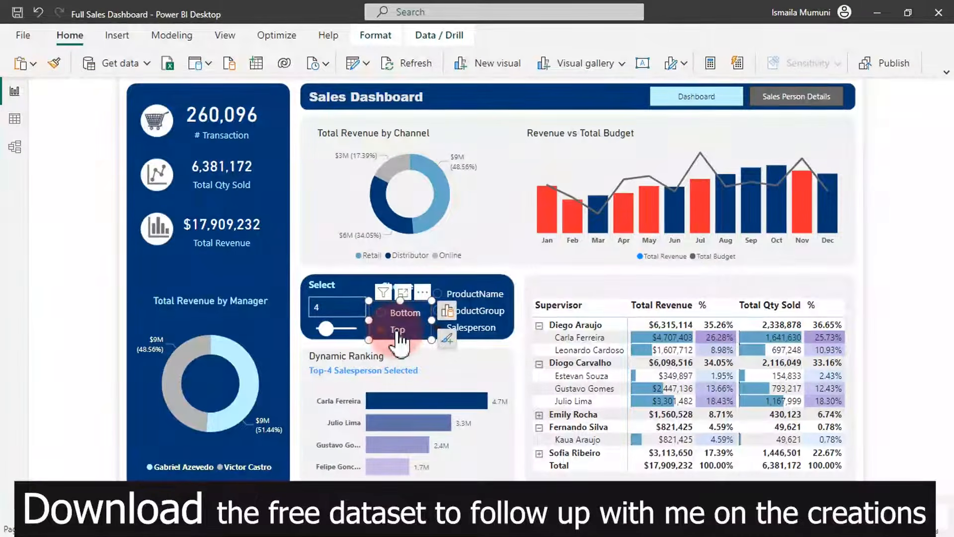
Raise the Dynamic Ranking count to 8, and reduce it to 3.
{"action": "left_click", "coordinate": [327, 330]}
{"action": "left_click_drag", "start_coordinate": [335, 333], "coordinate": [347, 332]}
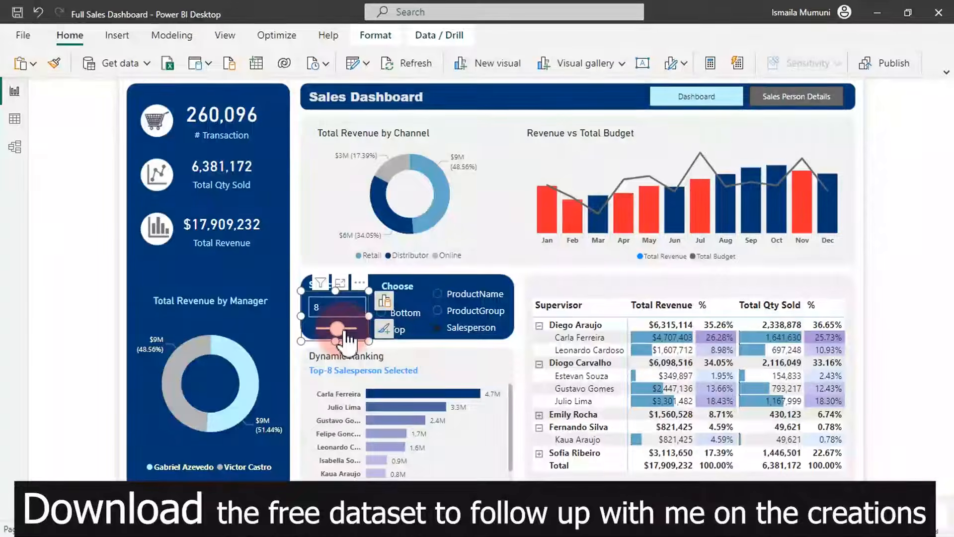
{"action": "left_click_drag", "start_coordinate": [346, 332], "coordinate": [333, 332]}
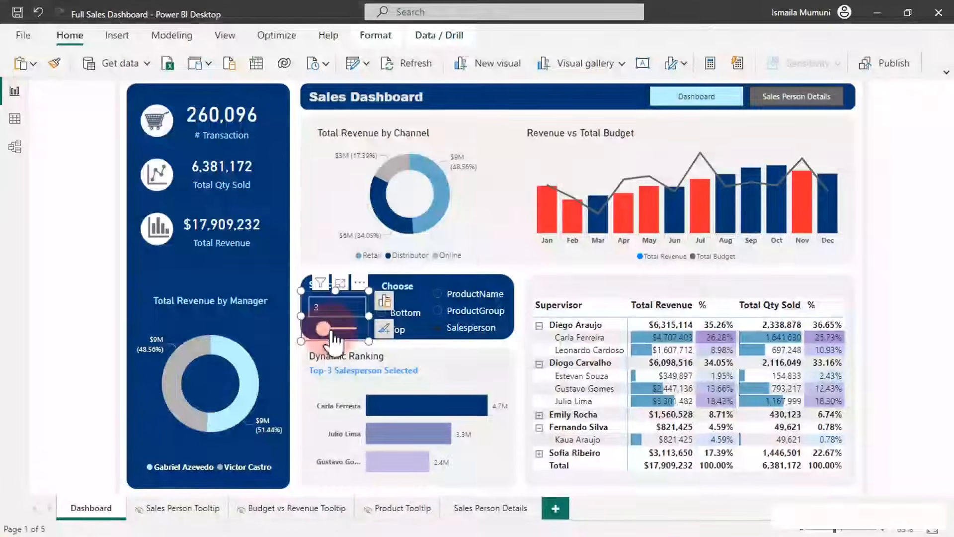
Open the Sales Person Details page from the dashboard's page navigation and look over the salesperson table.
{"action": "left_click", "coordinate": [784, 100]}
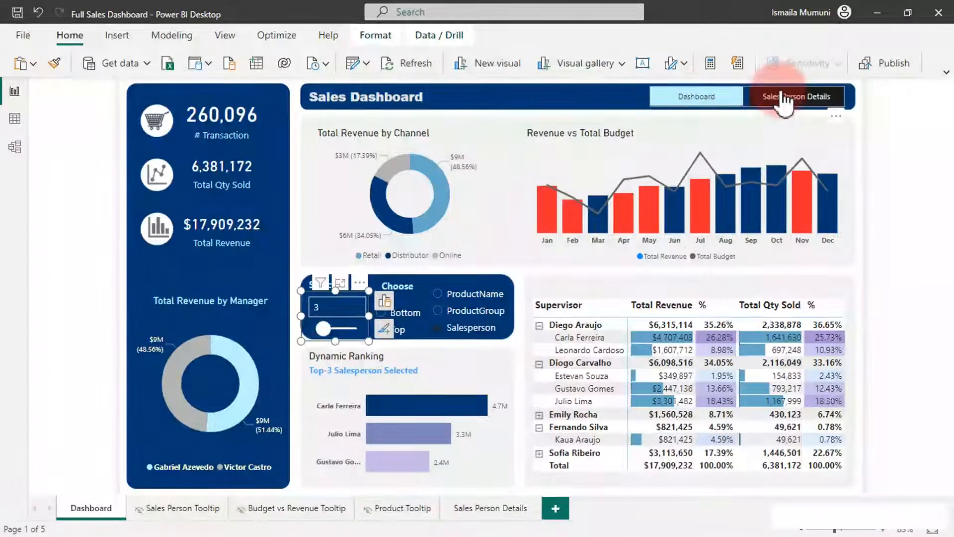
{"action": "left_click", "coordinate": [783, 98], "text": "ctrl"}
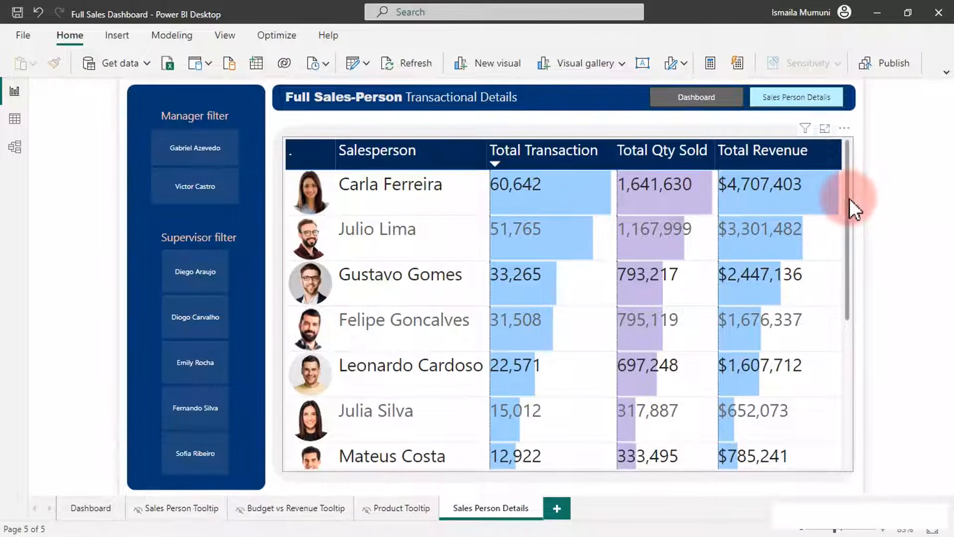
{"action": "left_click_drag", "start_coordinate": [848, 200], "coordinate": [846, 173]}
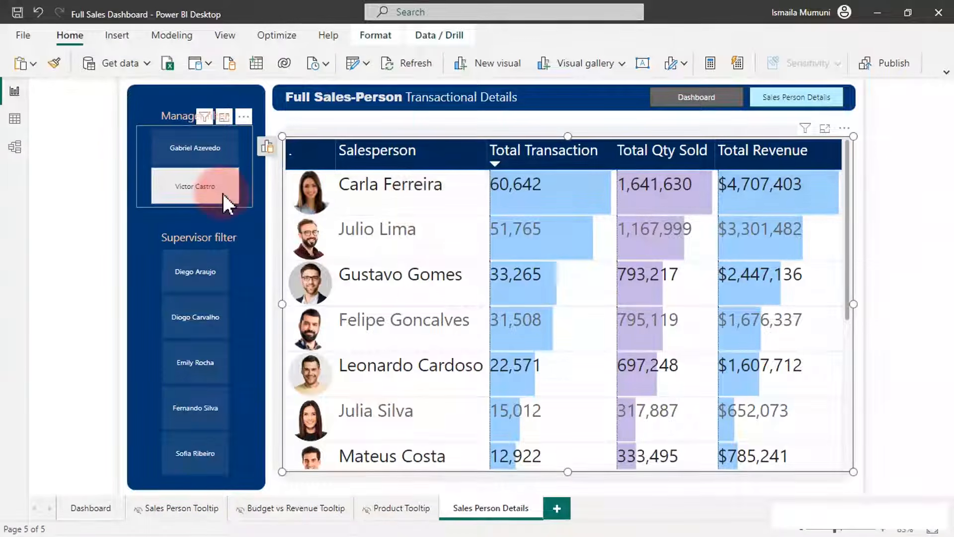
Filter the salesperson table by the first manager and that manager's second supervisor, and clear both filters.
{"action": "left_click", "coordinate": [193, 155]}
{"action": "left_click", "coordinate": [195, 157]}
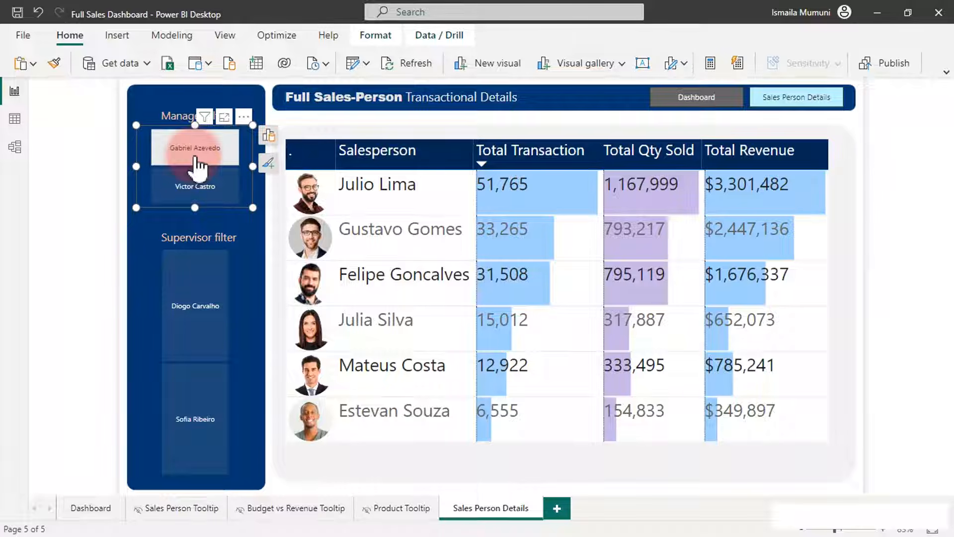
{"action": "left_click", "coordinate": [197, 283]}
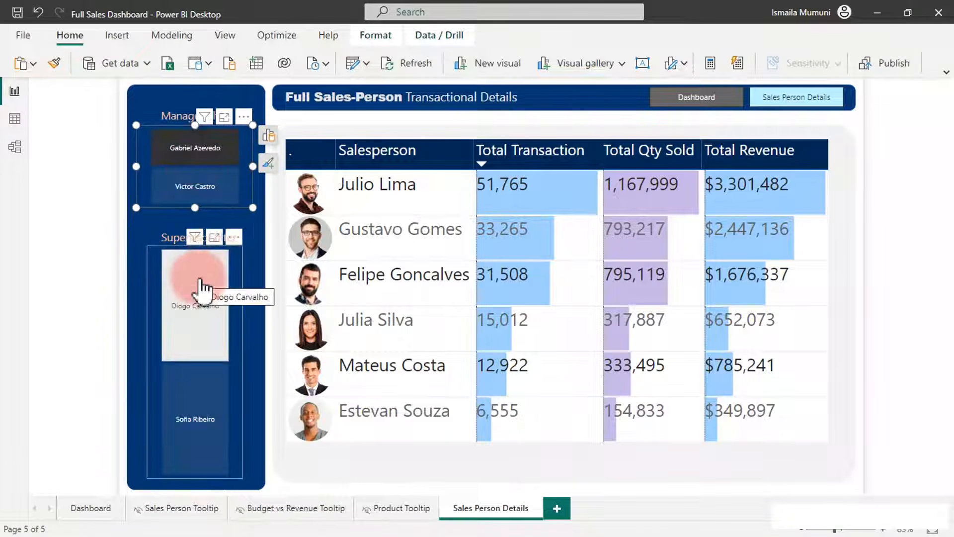
{"action": "left_click", "coordinate": [203, 389]}
{"action": "left_click", "coordinate": [204, 395]}
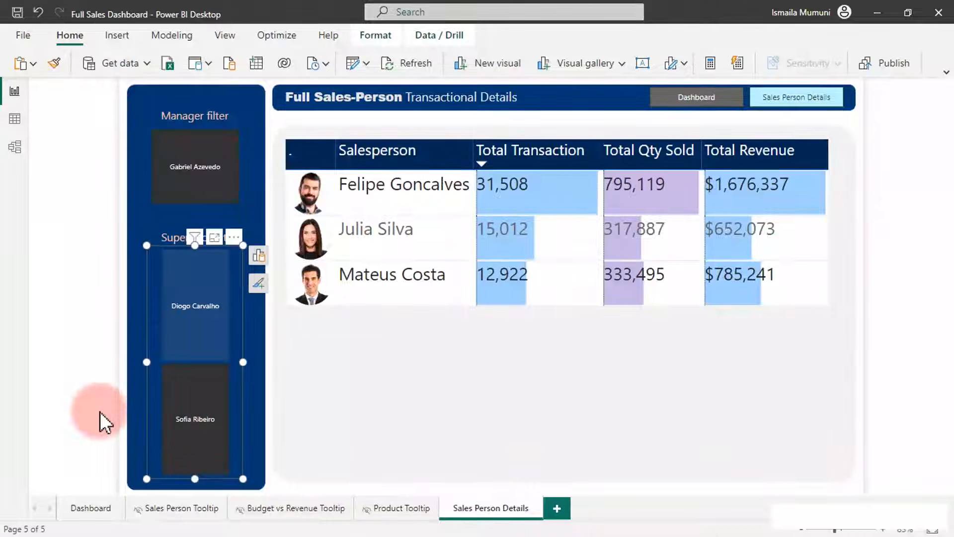
{"action": "left_click", "coordinate": [171, 432]}
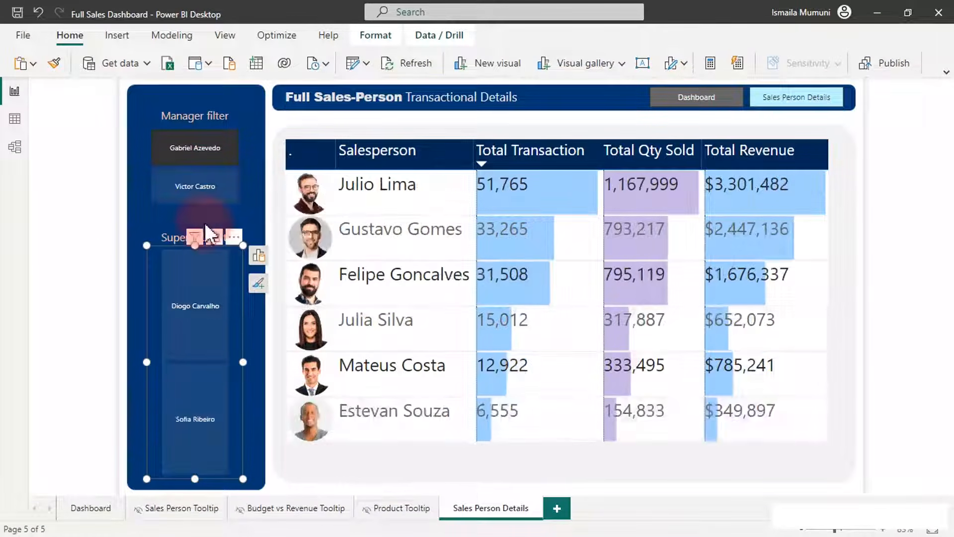
{"action": "left_click", "coordinate": [195, 151]}
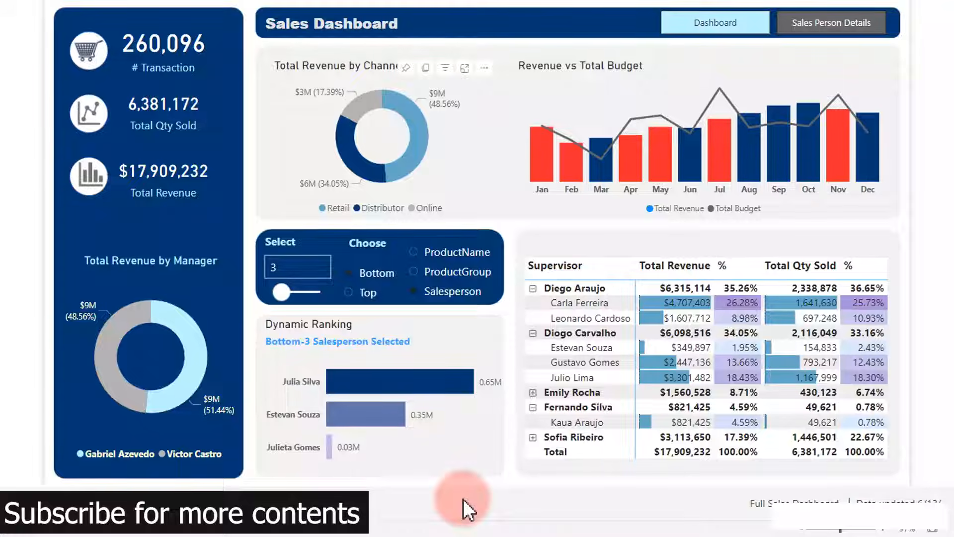
View the Sales Person Details page in the published report and return to the Dashboard page.
{"action": "left_click", "coordinate": [866, 29]}
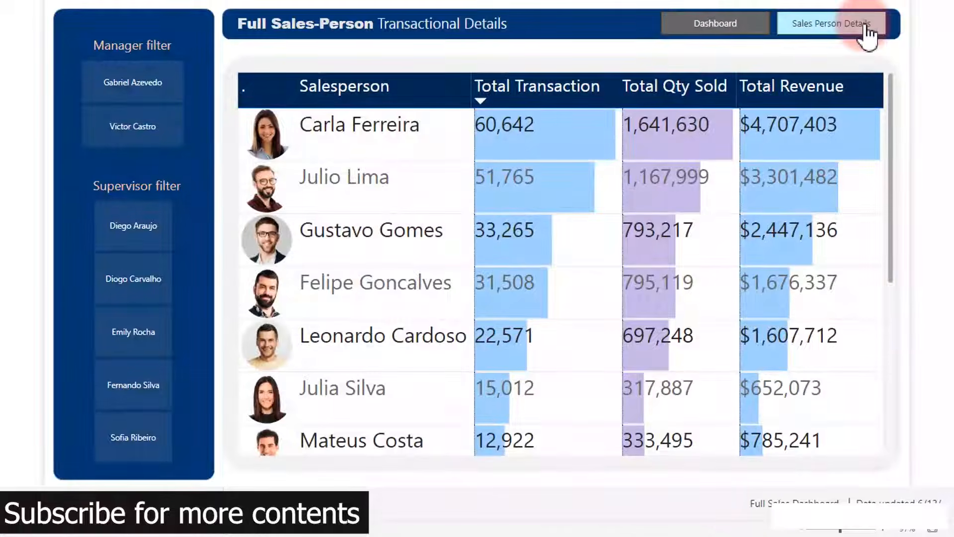
{"action": "left_click", "coordinate": [711, 24]}
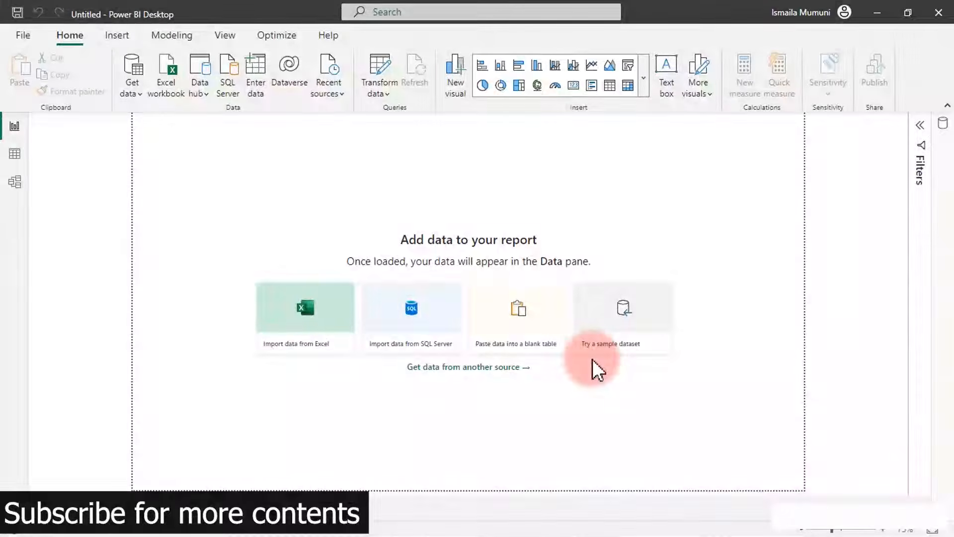
Connect to the SalesData Excel workbook in the Desktop folder "Dashboard and sales Ranks" as a data source.
{"action": "left_click", "coordinate": [139, 93]}
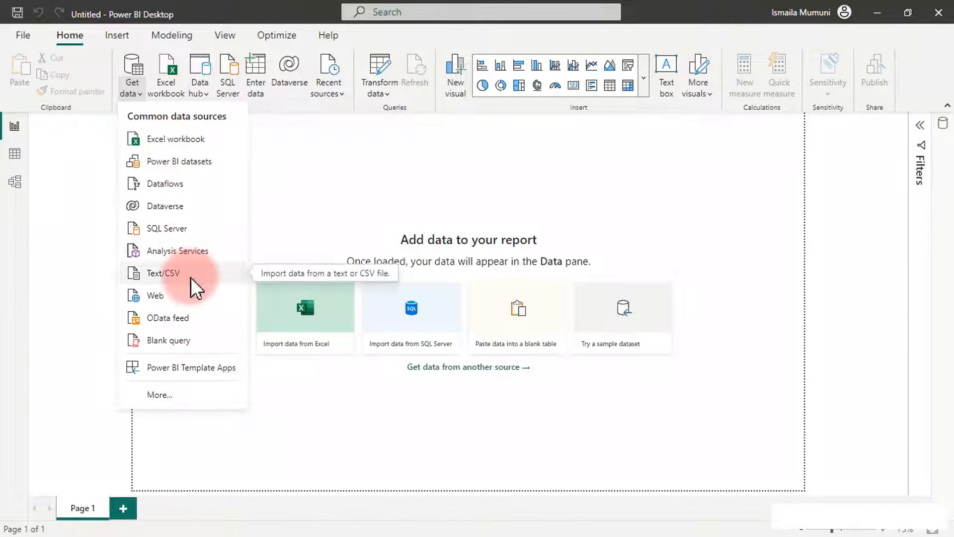
{"action": "left_click", "coordinate": [190, 137]}
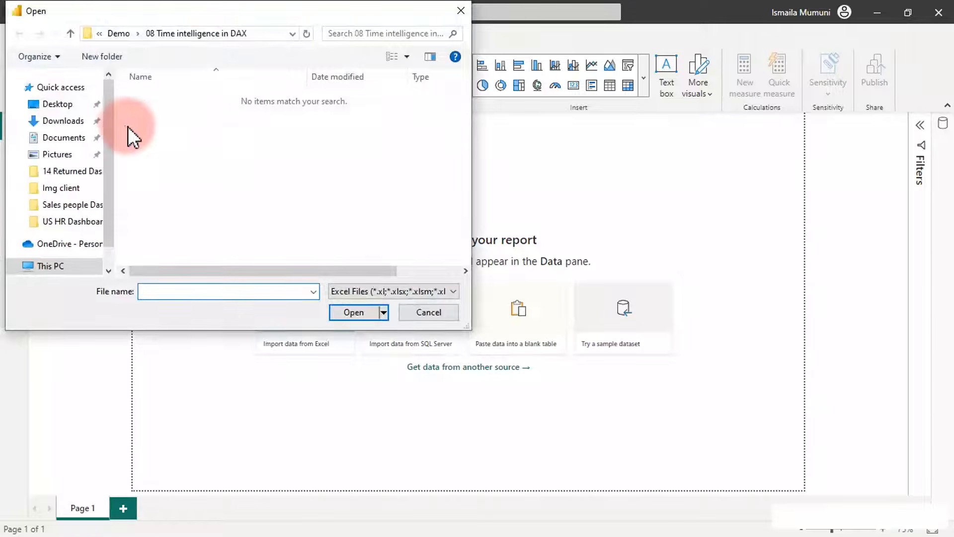
{"action": "left_click", "coordinate": [70, 109]}
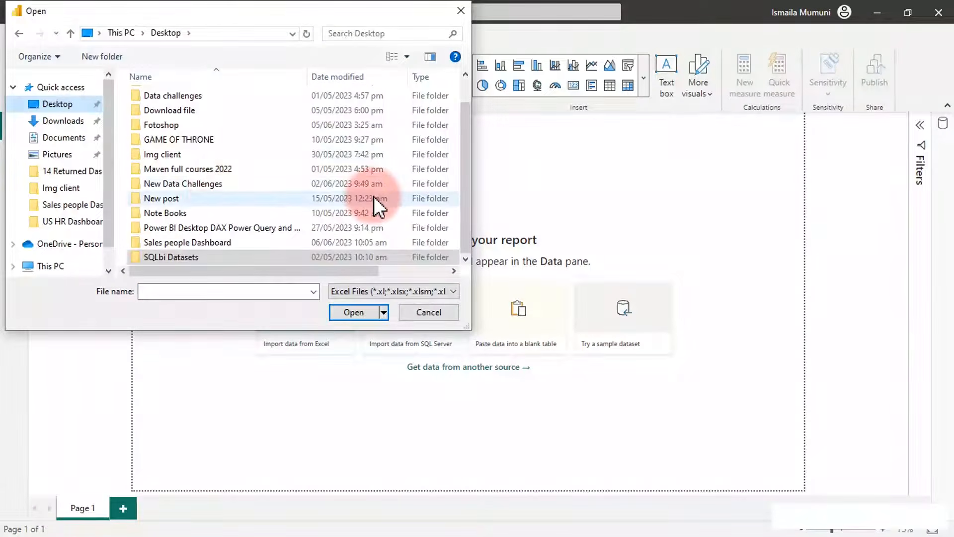
{"action": "scroll", "coordinate": [374, 196], "scroll_direction": "up", "scroll_amount": 1}
{"action": "left_click", "coordinate": [246, 112]}
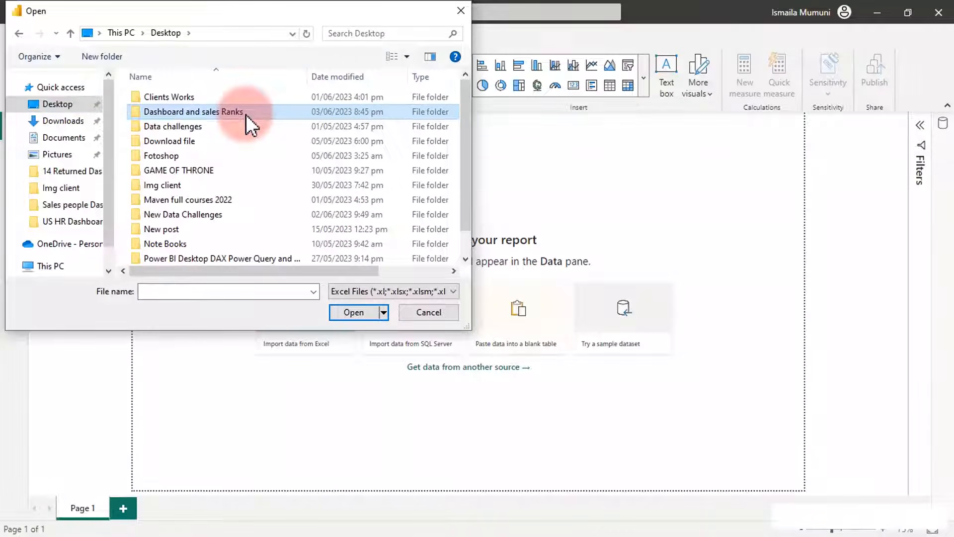
{"action": "left_click", "coordinate": [353, 309]}
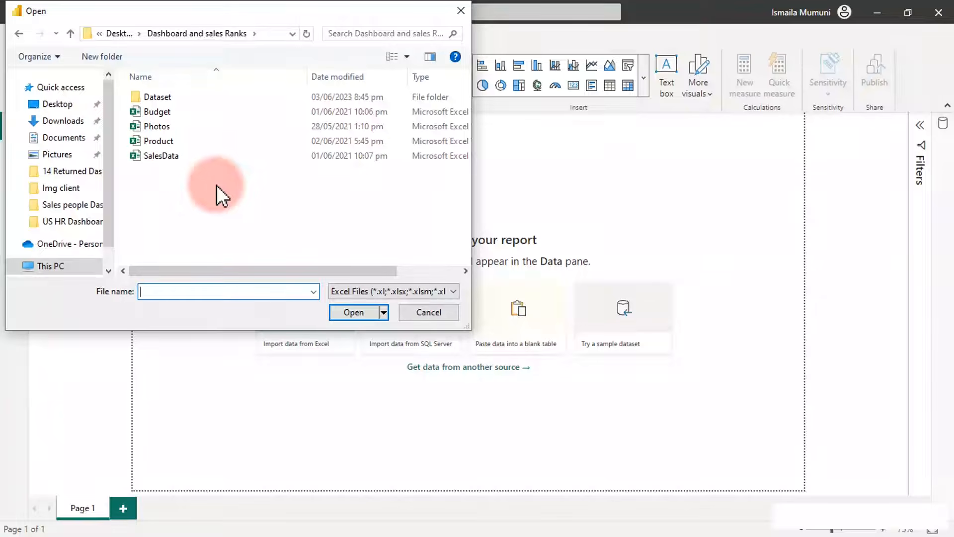
{"action": "left_click", "coordinate": [171, 157]}
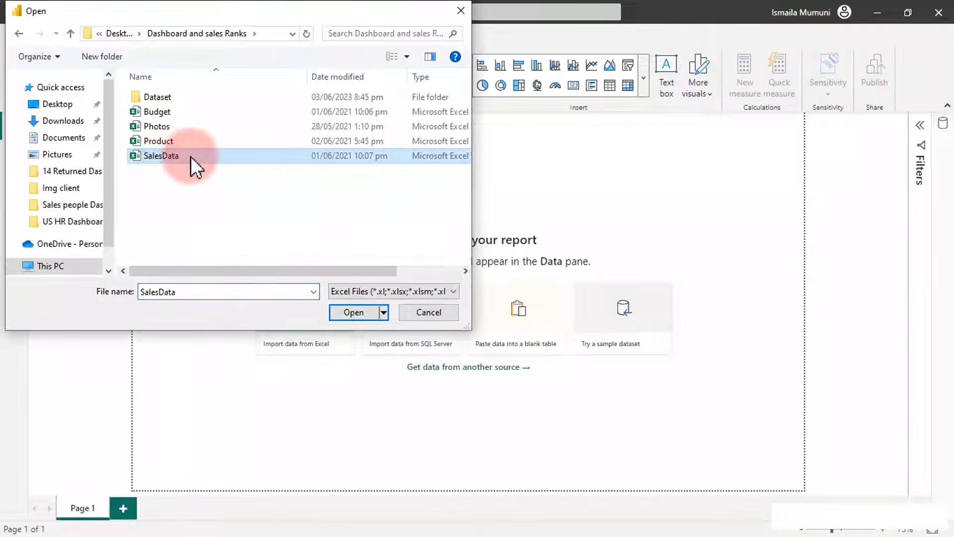
{"action": "left_click", "coordinate": [361, 311]}
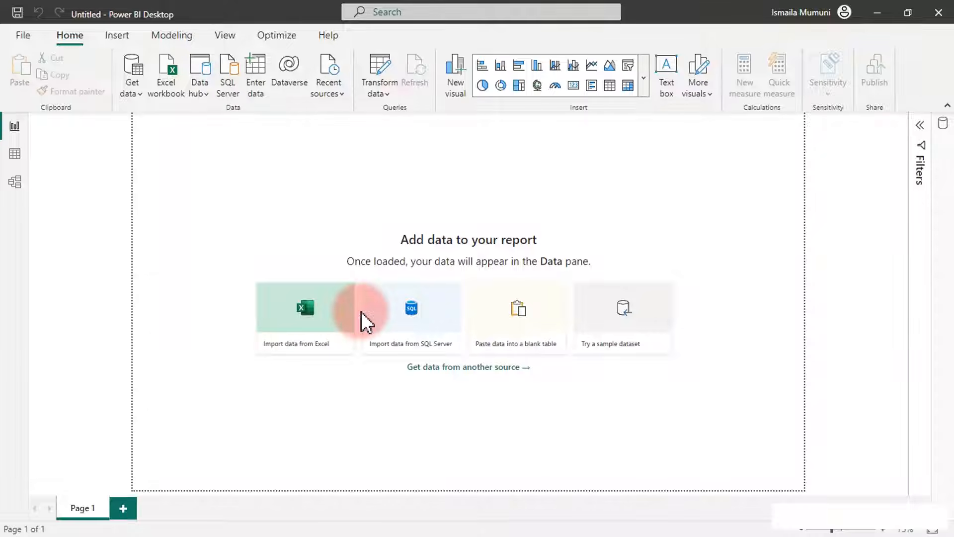
Choose Sheet1 of SalesData.xlsx and open it for transformation in Power Query Editor.
{"action": "left_click", "coordinate": [255, 143]}
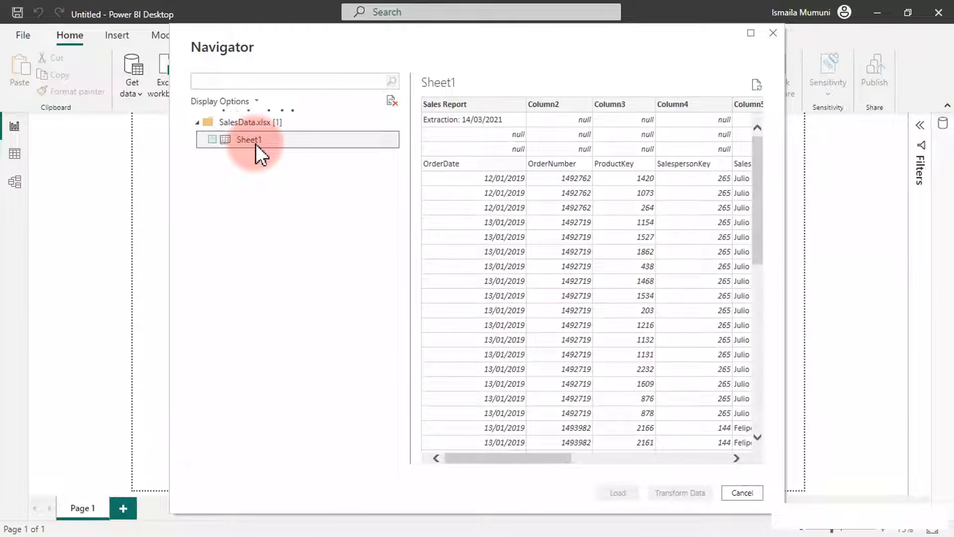
{"action": "left_click", "coordinate": [213, 140]}
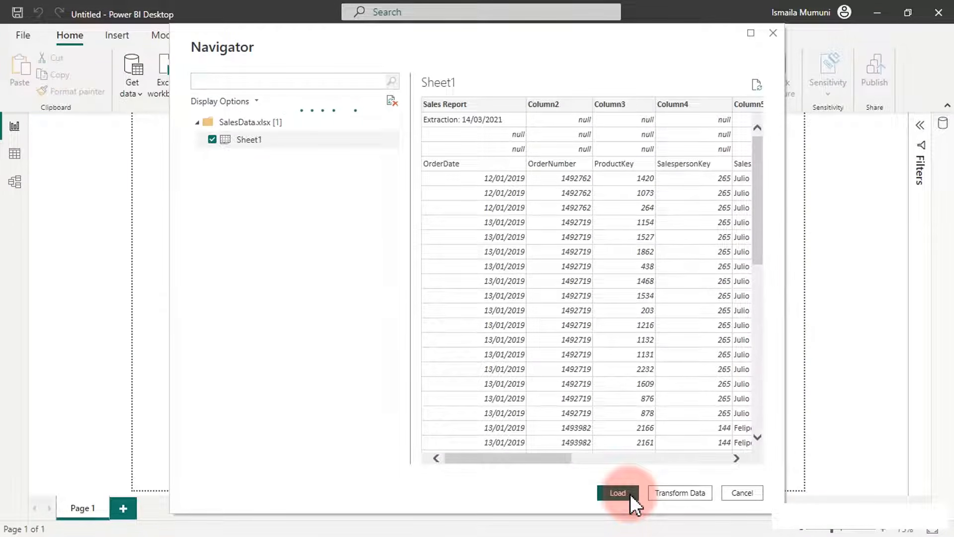
{"action": "left_click", "coordinate": [673, 494]}
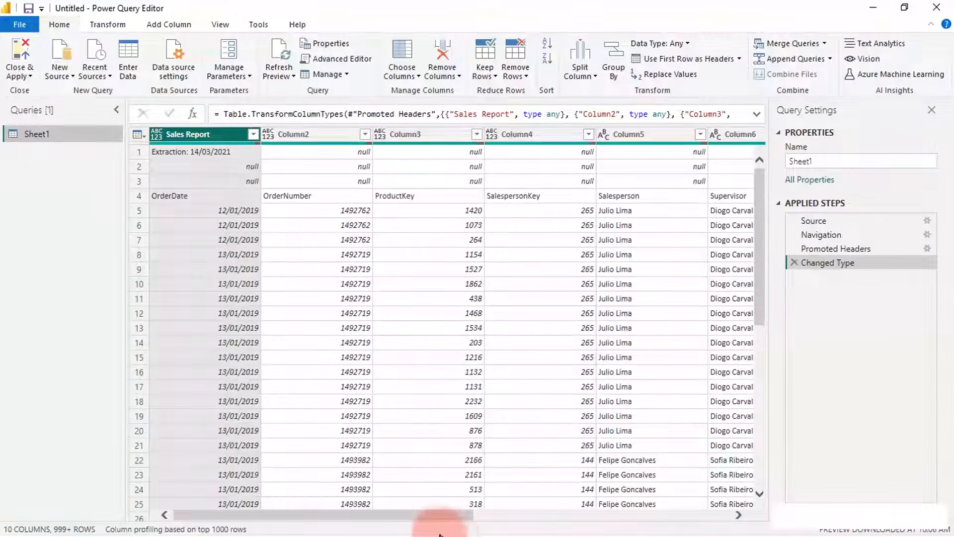
Remove the top 3 rows from the Sheet1 query.
{"action": "left_click_drag", "start_coordinate": [427, 516], "coordinate": [383, 509]}
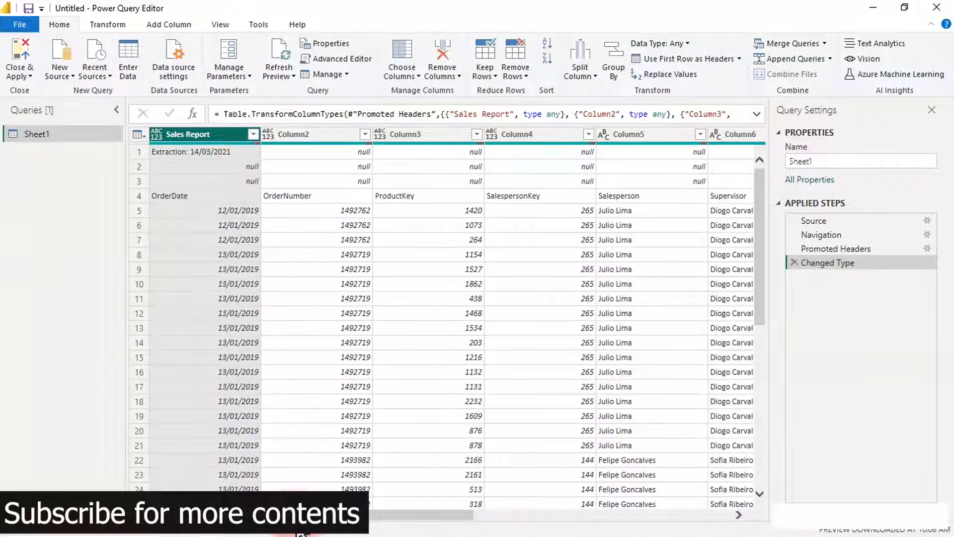
{"action": "mouse_move", "coordinate": [298, 515]}
{"action": "left_mouse_down"}
{"action": "mouse_move", "coordinate": [577, 523]}
{"action": "mouse_move", "coordinate": [280, 513]}
{"action": "left_mouse_up"}
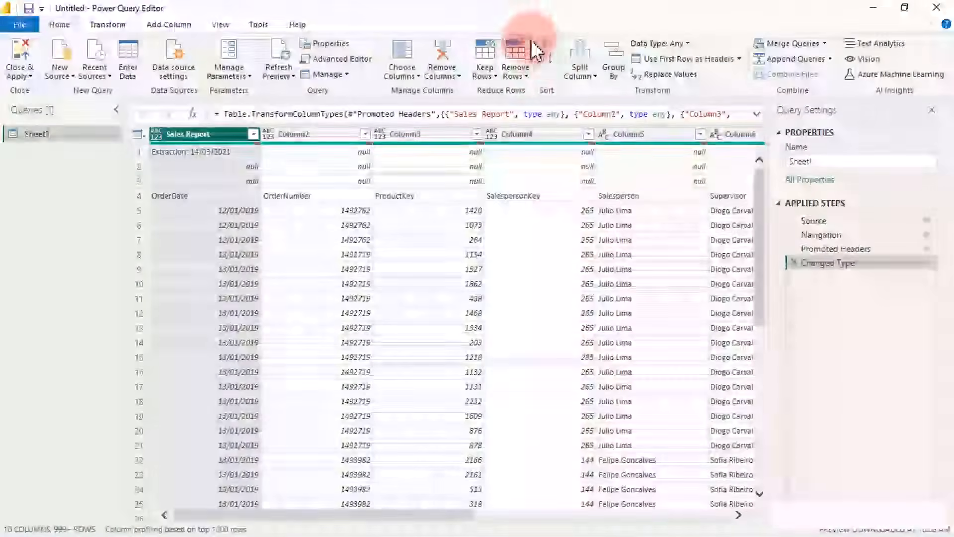
{"action": "left_click", "coordinate": [508, 76]}
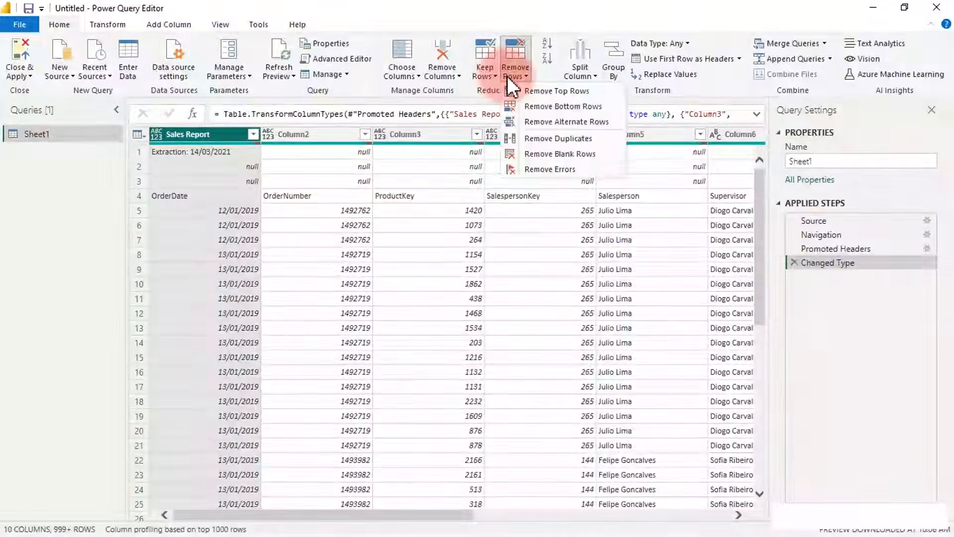
{"action": "left_click", "coordinate": [538, 94]}
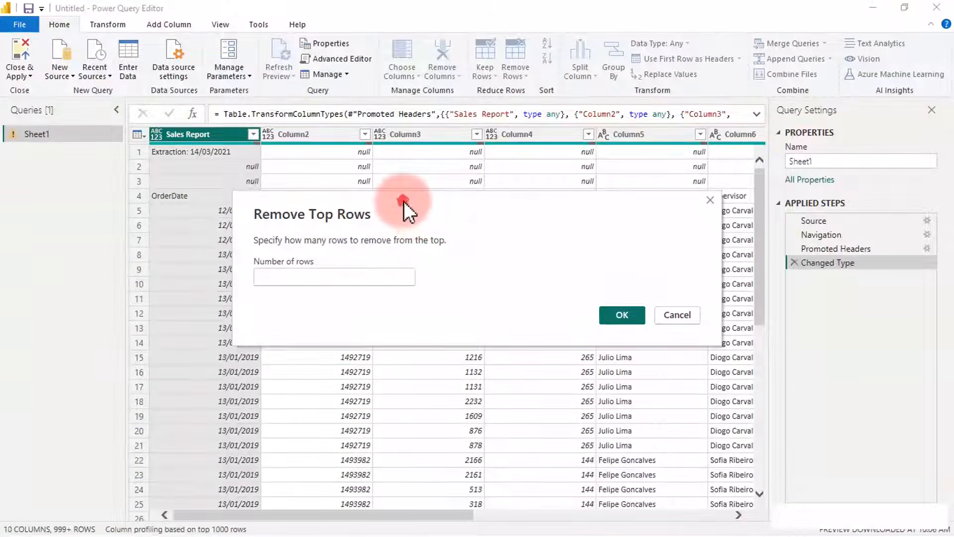
{"action": "left_click_drag", "start_coordinate": [404, 200], "coordinate": [398, 228]}
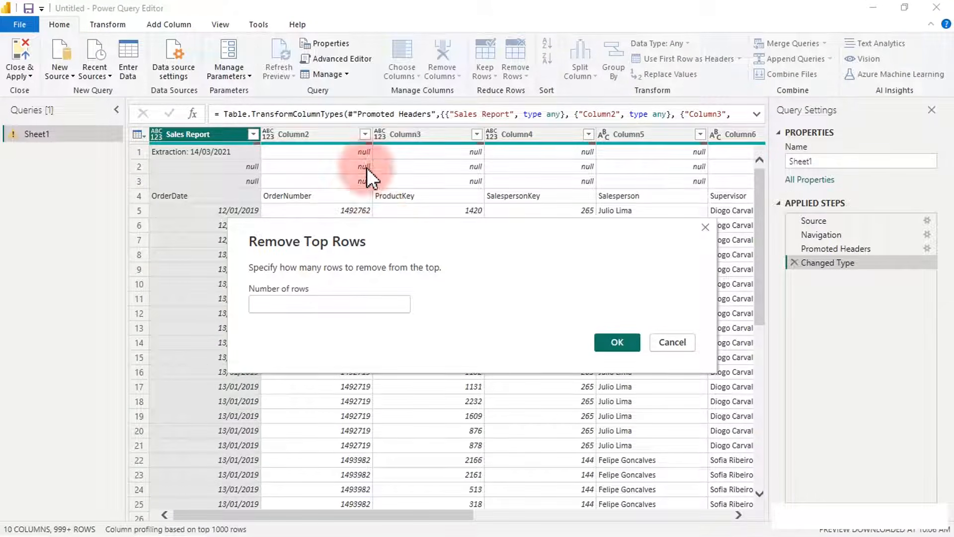
{"action": "left_click", "coordinate": [346, 303]}
{"action": "type", "text": "3"}
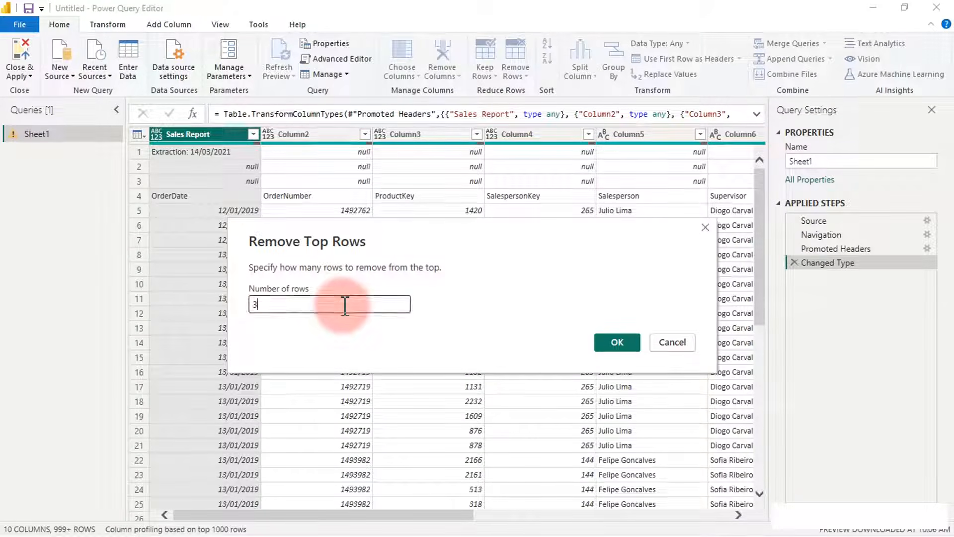
{"action": "left_click", "coordinate": [606, 347]}
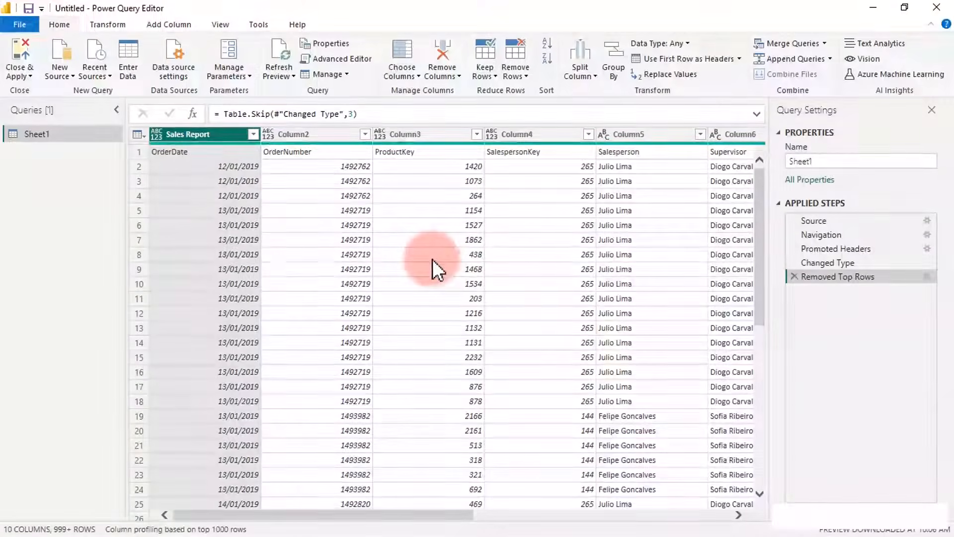
Use the first row of the Sheet1 query as column headers, and check the data types of its columns through UnitPrice.
{"action": "left_click", "coordinate": [144, 137]}
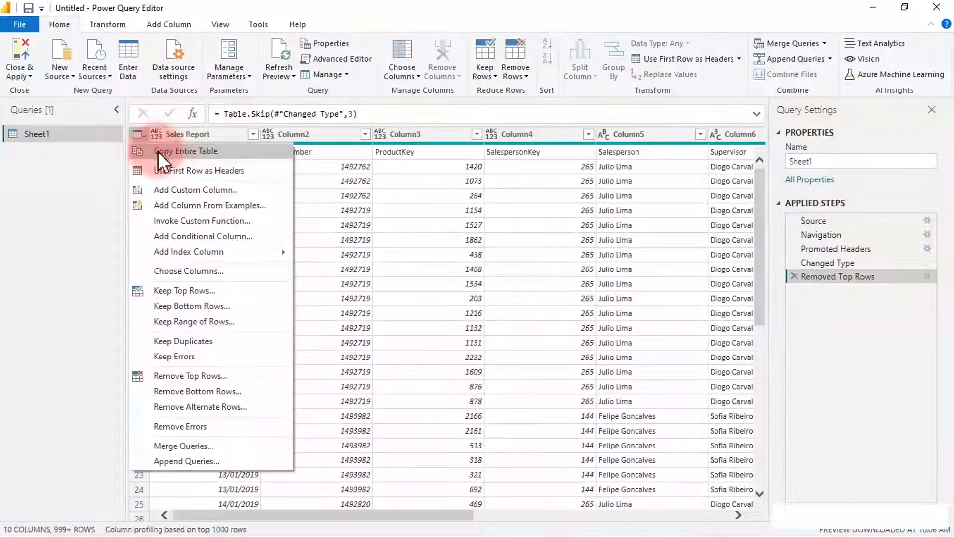
{"action": "left_click", "coordinate": [172, 173]}
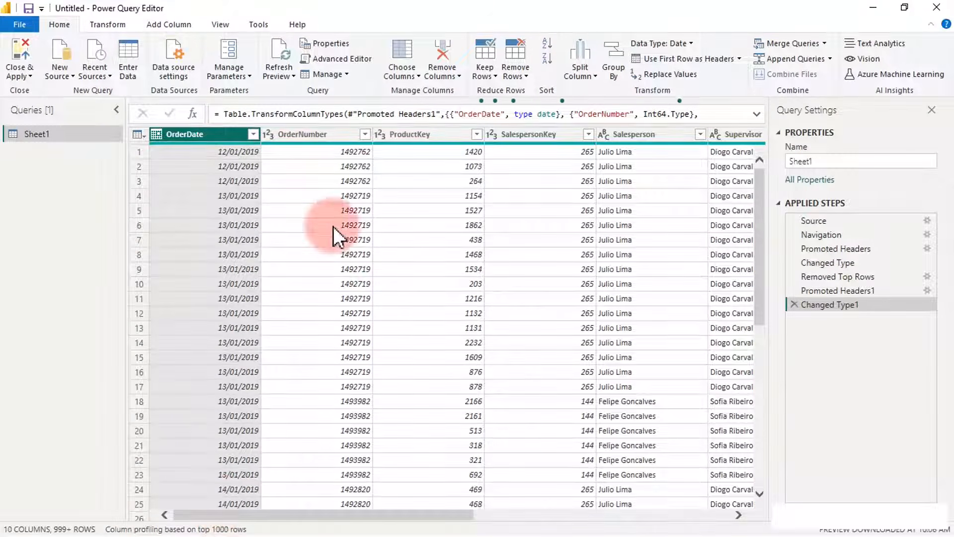
{"action": "left_click_drag", "start_coordinate": [318, 504], "coordinate": [697, 494]}
{"action": "left_click", "coordinate": [347, 135]}
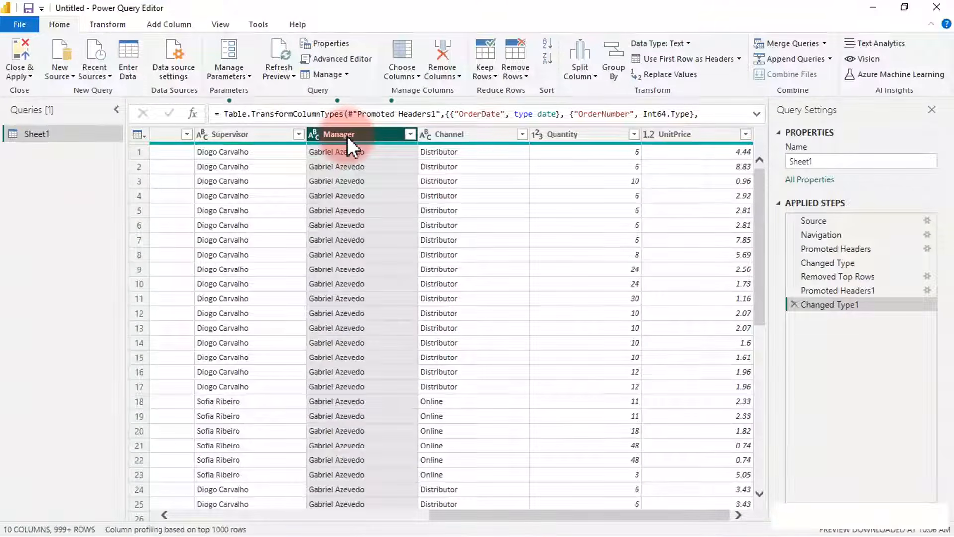
{"action": "key", "text": "ctrl+a"}
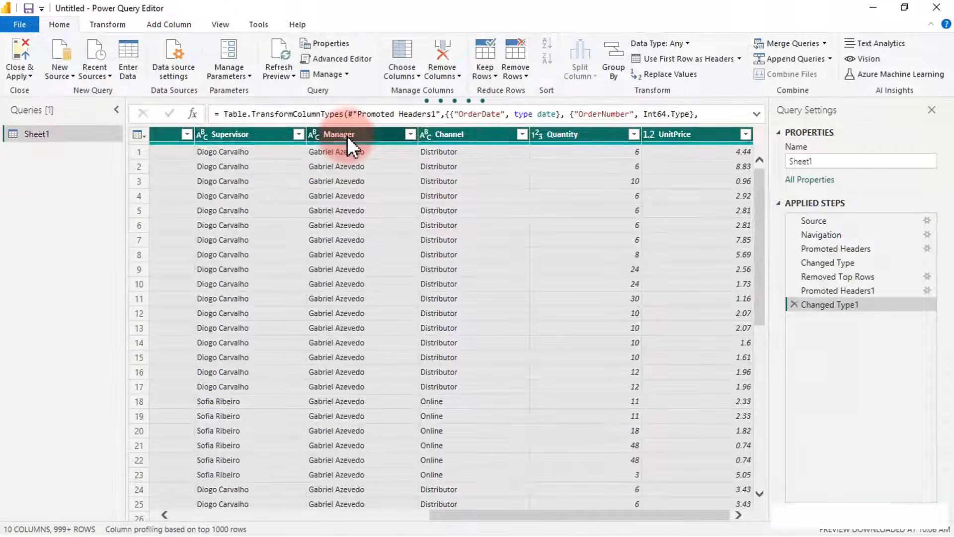
{"action": "left_click", "coordinate": [101, 23]}
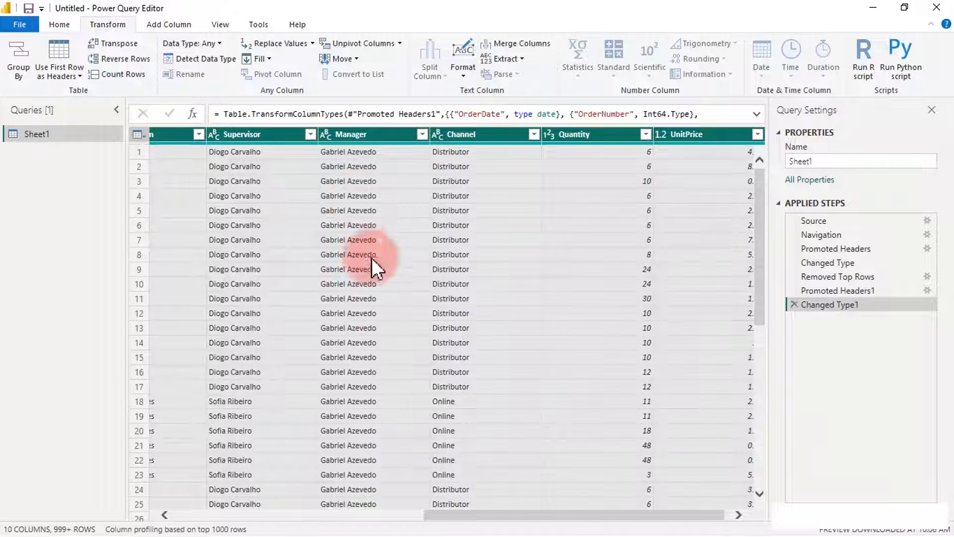
{"action": "left_click_drag", "start_coordinate": [485, 515], "coordinate": [155, 525]}
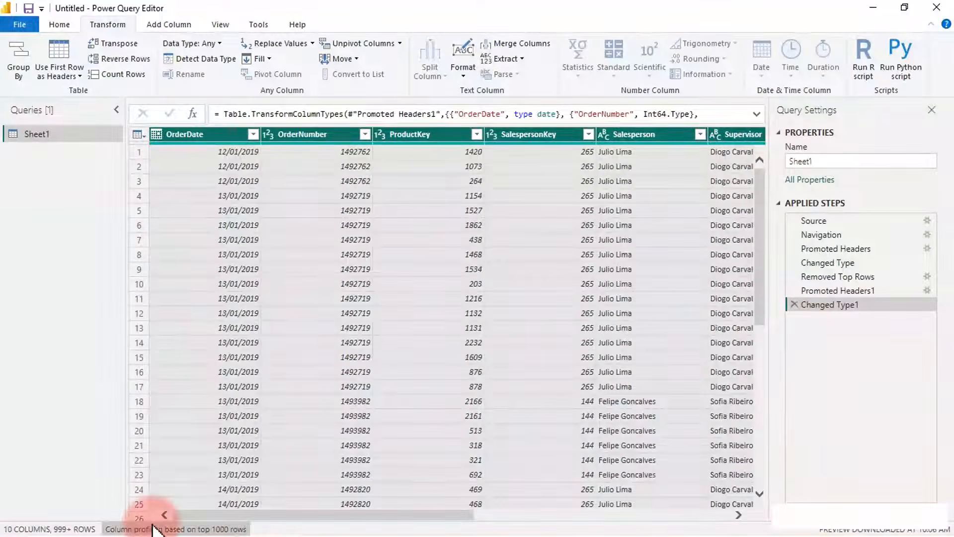
{"action": "left_click", "coordinate": [204, 135]}
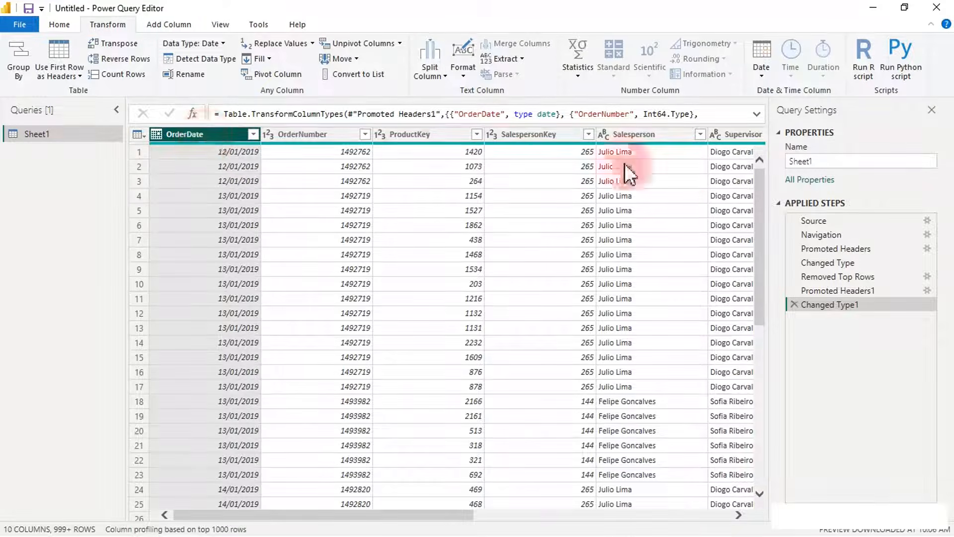
Rename the Sheet1 query to FactTable, and close and apply the query changes to load it into the report.
{"action": "left_click", "coordinate": [863, 160]}
{"action": "left_click_drag", "start_coordinate": [864, 158], "coordinate": [741, 160]}
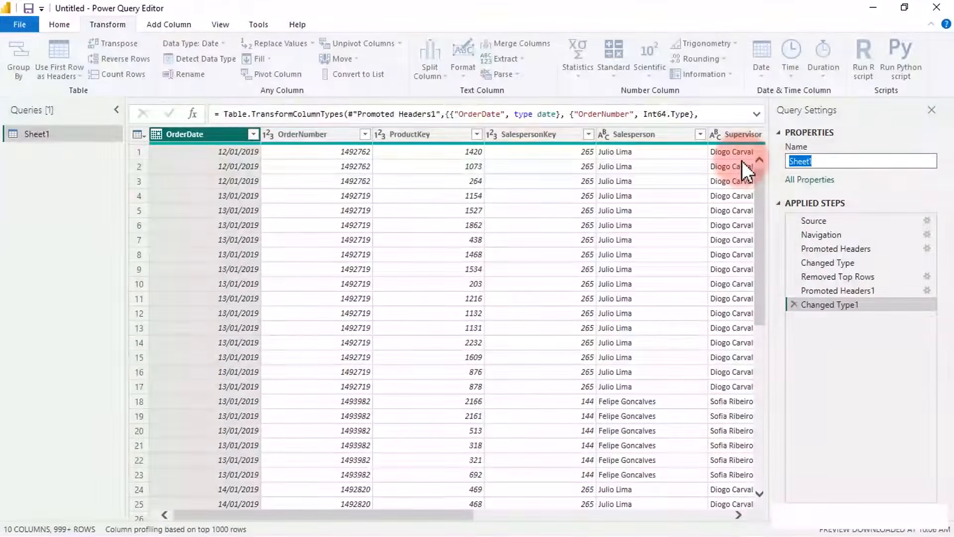
{"action": "type", "text": "Fact"}
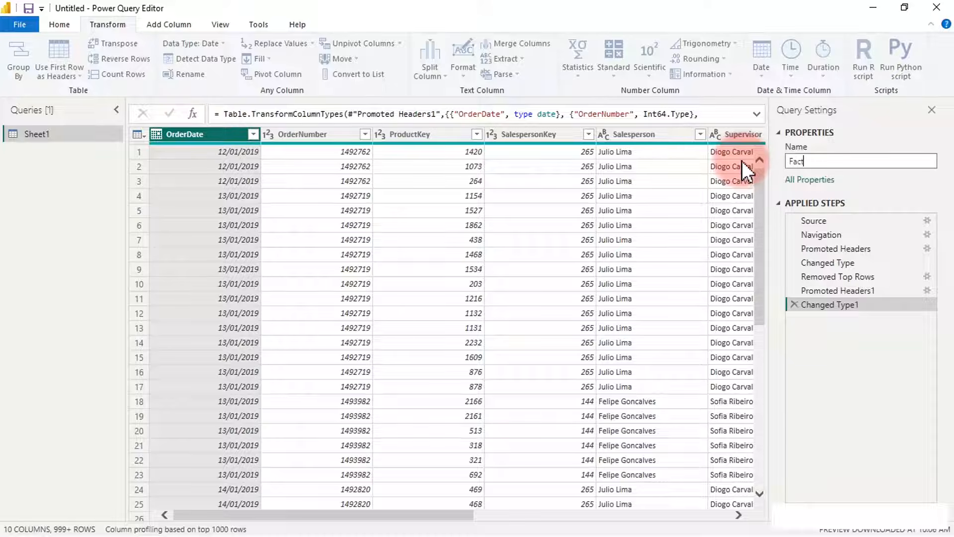
{"action": "type", "text": "Table"}
{"action": "left_click", "coordinate": [741, 159]}
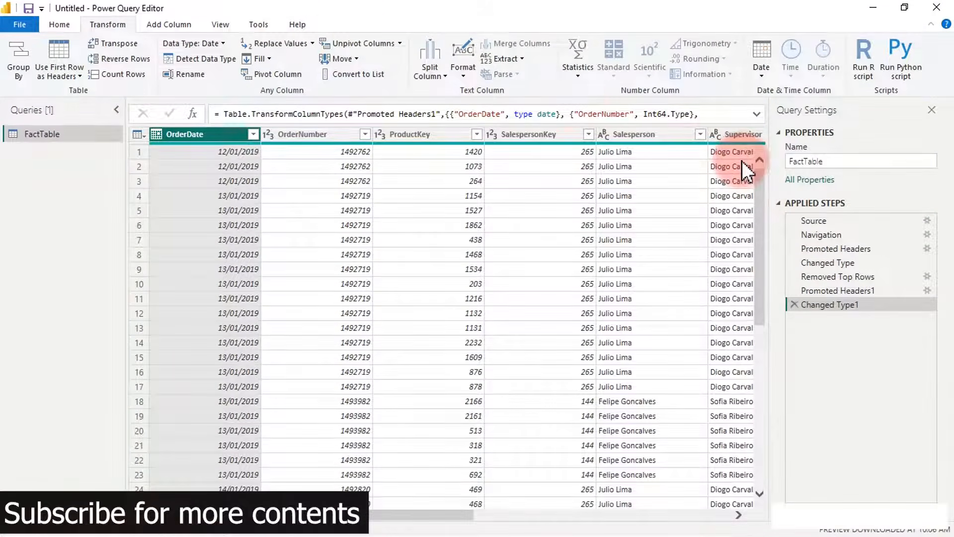
{"action": "left_click", "coordinate": [66, 24]}
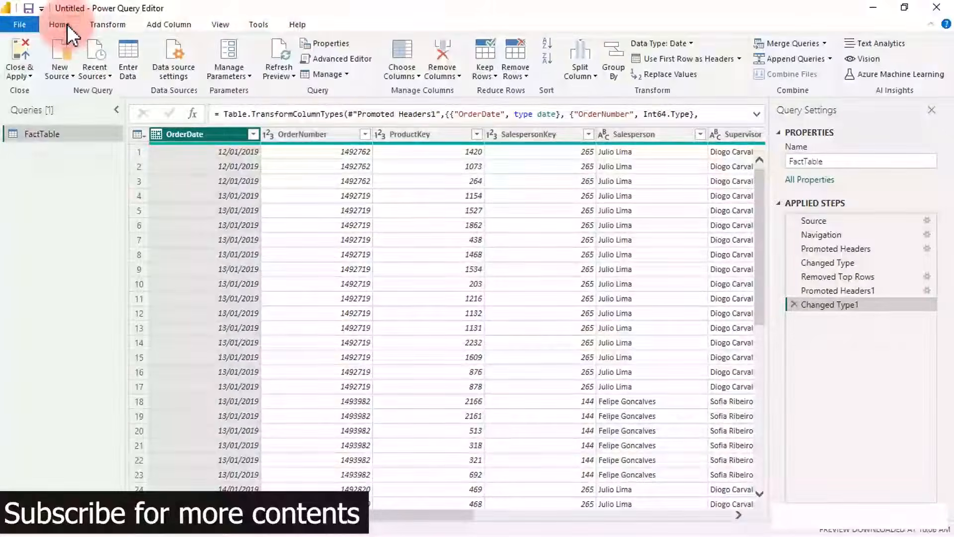
{"action": "left_click", "coordinate": [17, 48]}
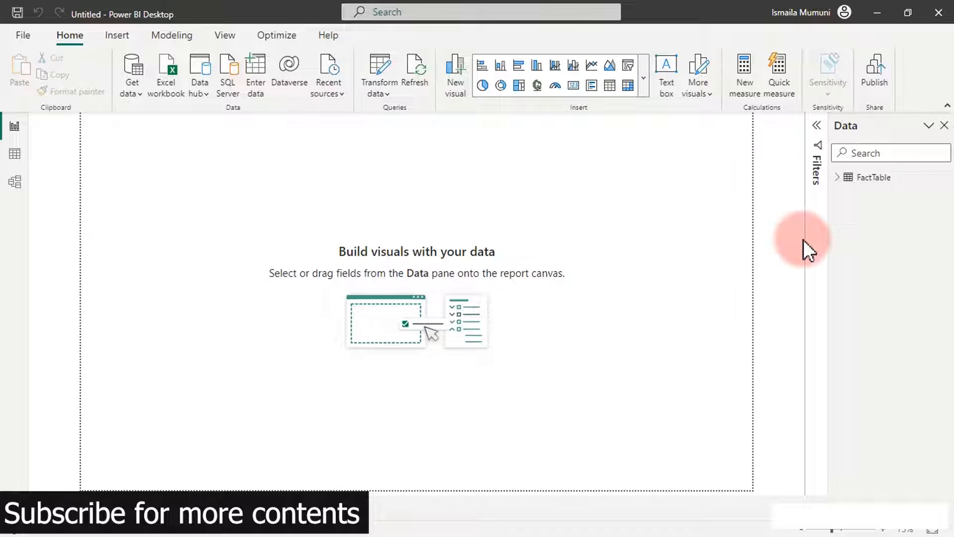
Examine the FactTable field list and its Quantity and UnitPrice columns in the table view, and return to the report view.
{"action": "left_click", "coordinate": [837, 177]}
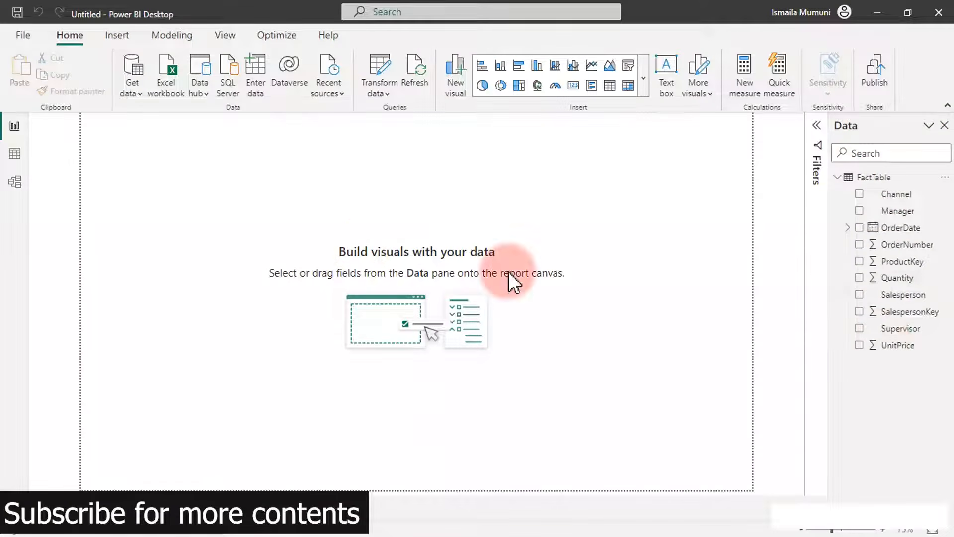
{"action": "left_click", "coordinate": [14, 153]}
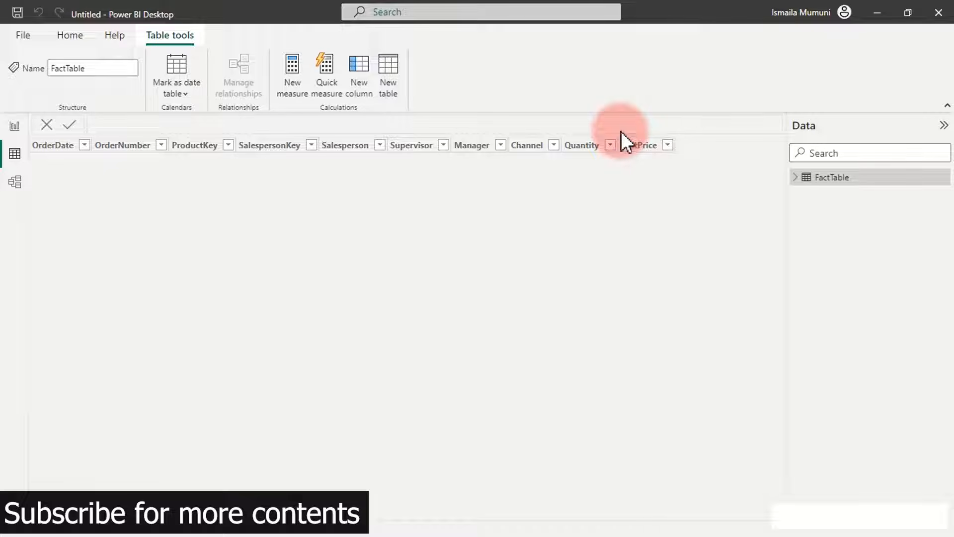
{"action": "left_click", "coordinate": [592, 146]}
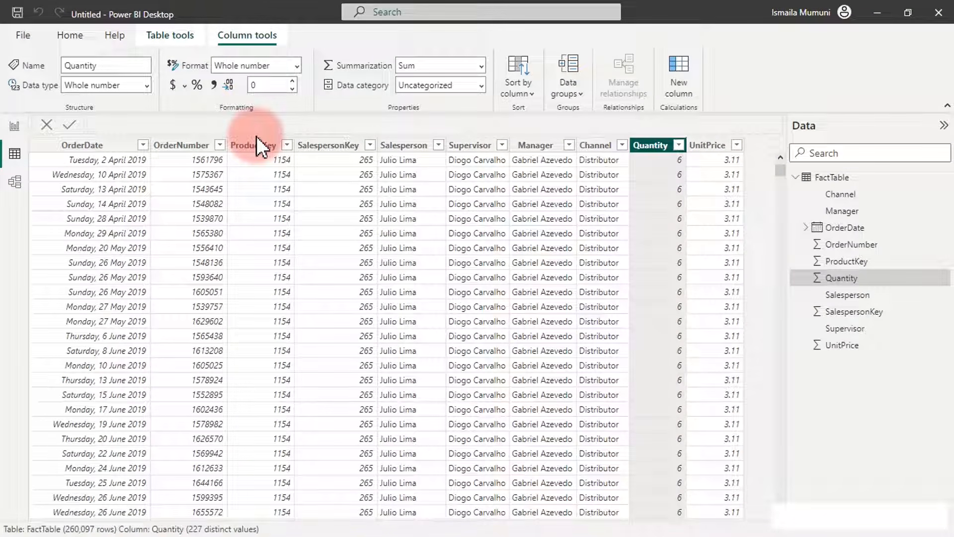
{"action": "left_click", "coordinate": [13, 127]}
{"action": "left_click", "coordinate": [15, 153]}
{"action": "left_click", "coordinate": [628, 141]}
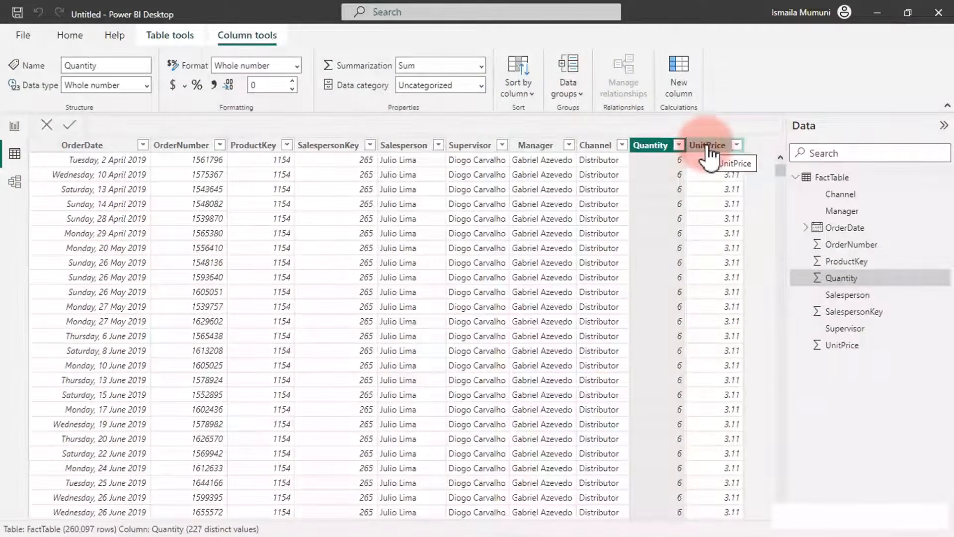
{"action": "left_click", "coordinate": [15, 128]}
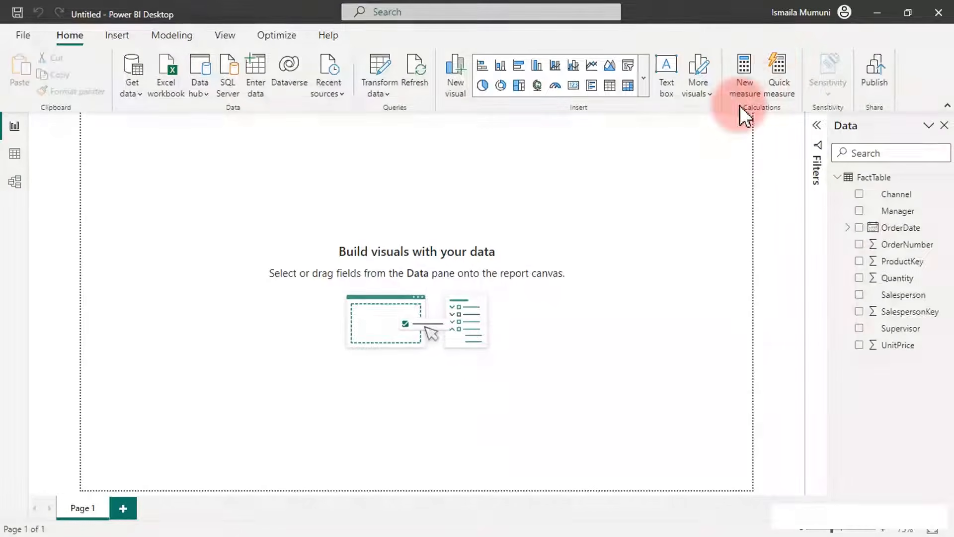
Open Quick measure on Suggestions with Copilot, and check the Quantity and UnitPrice columns of FactTable for the measure's description.
{"action": "left_click", "coordinate": [777, 76]}
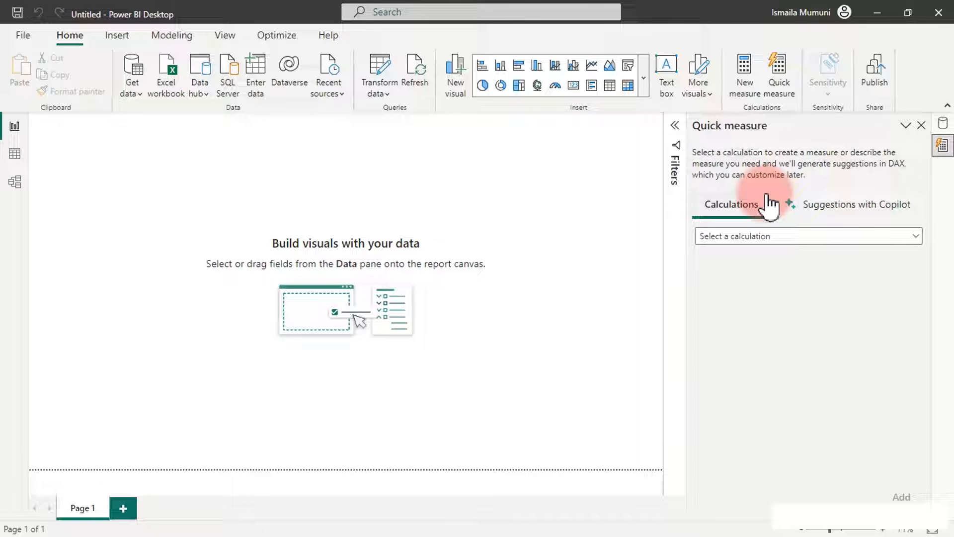
{"action": "left_click", "coordinate": [837, 216]}
{"action": "left_click", "coordinate": [762, 273]}
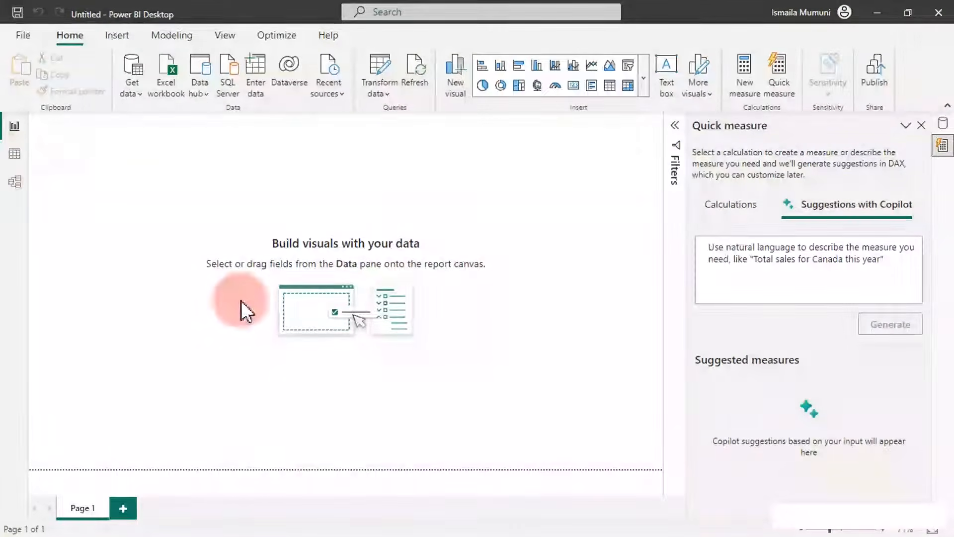
{"action": "left_click", "coordinate": [15, 157]}
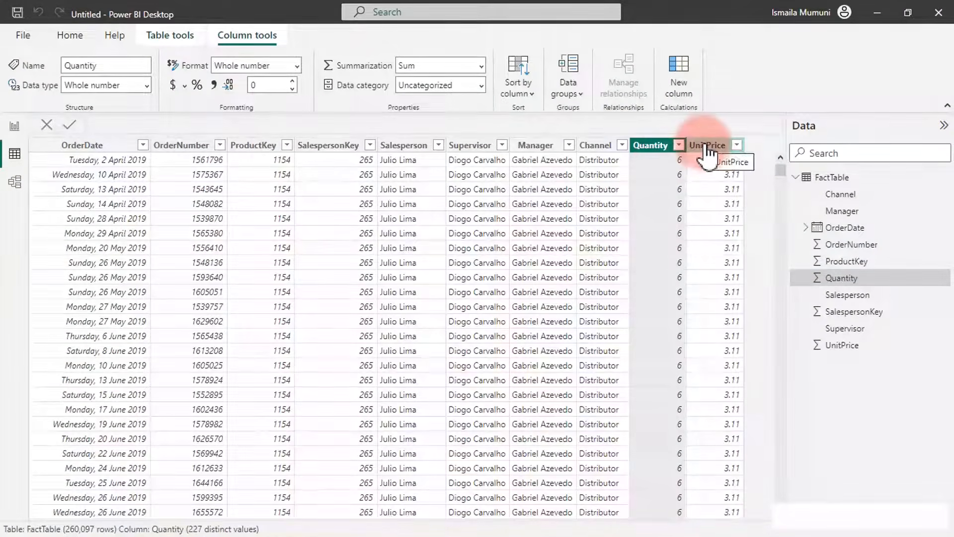
{"action": "left_click", "coordinate": [14, 128]}
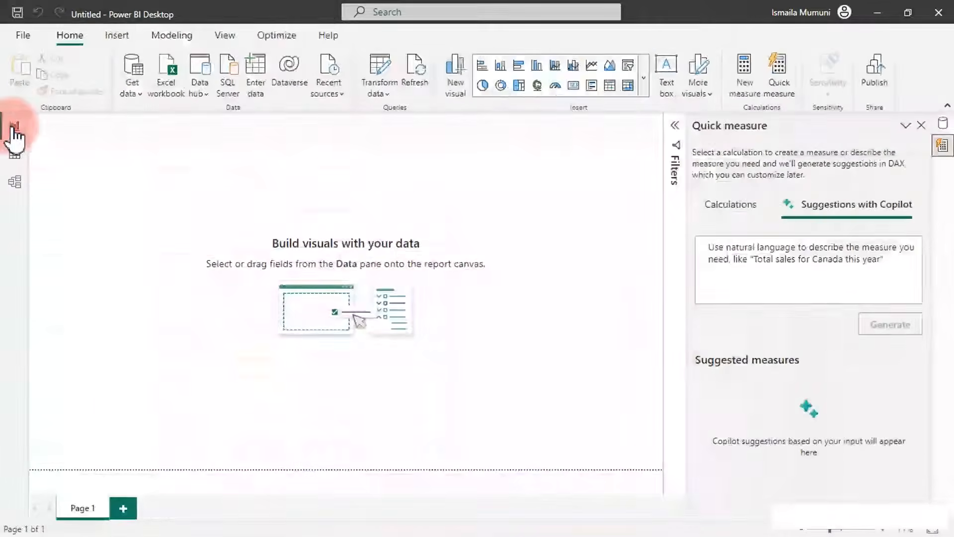
{"action": "left_click", "coordinate": [732, 263]}
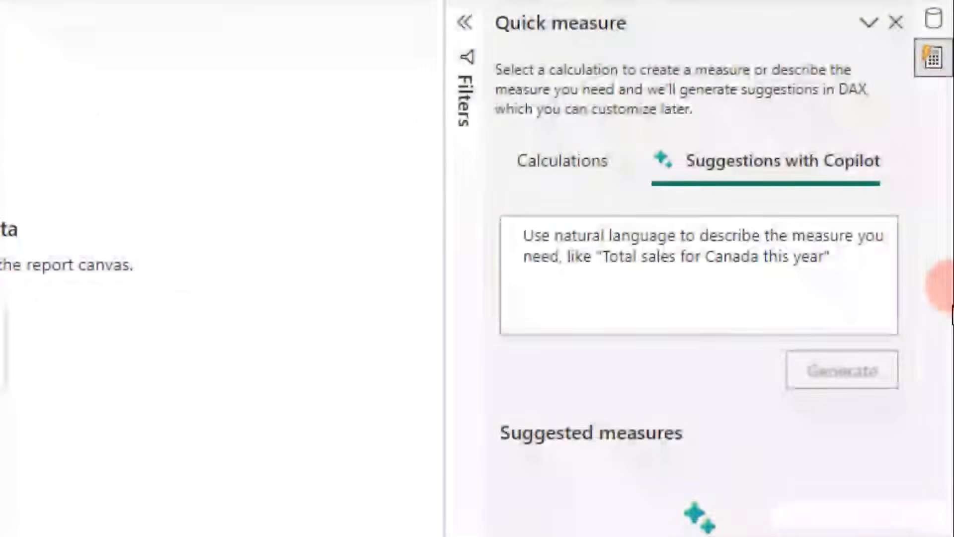
{"action": "type", "text": "Cal"}
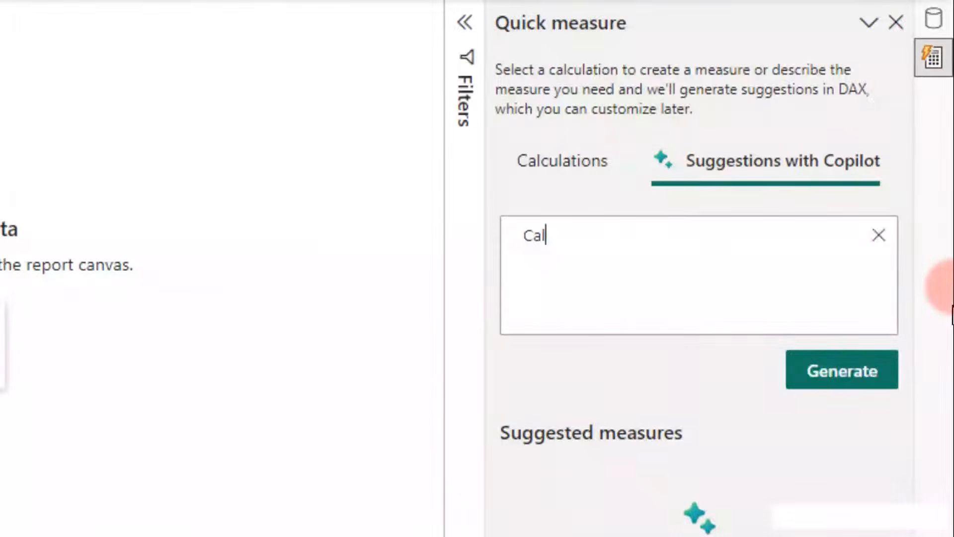
{"action": "type", "text": "cul"}
{"action": "key", "text": "BackSpace"}
{"action": "key", "text": "BackSpace"}
{"action": "key", "text": "BackSpace"}
{"action": "key", "text": "BackSpace"}
{"action": "key", "text": "BackSpace"}
{"action": "key", "text": "BackSpace"}
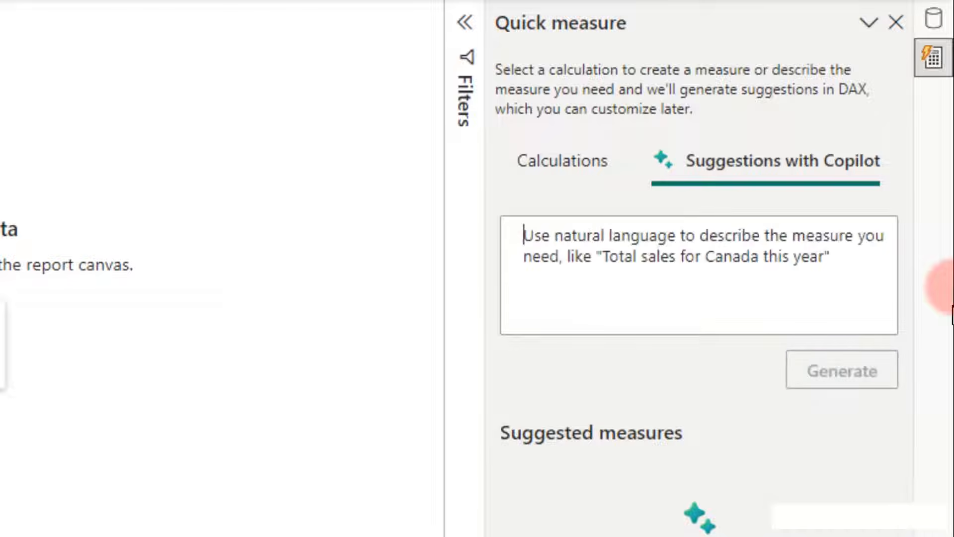
Generate Copilot measure suggestions for "what is the total revenue" and review the DAX of the first suggested measure.
{"action": "type", "text": "what "}
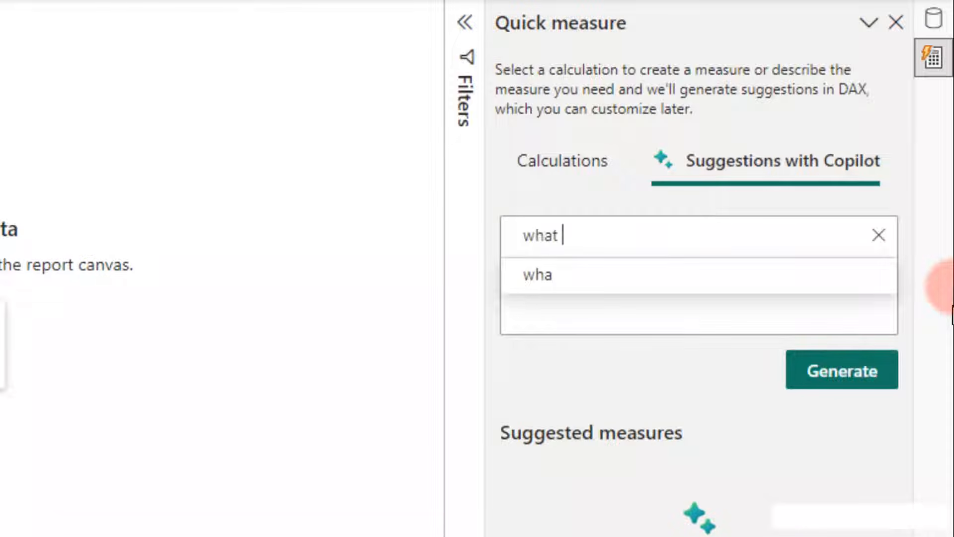
{"action": "type", "text": "is the total "}
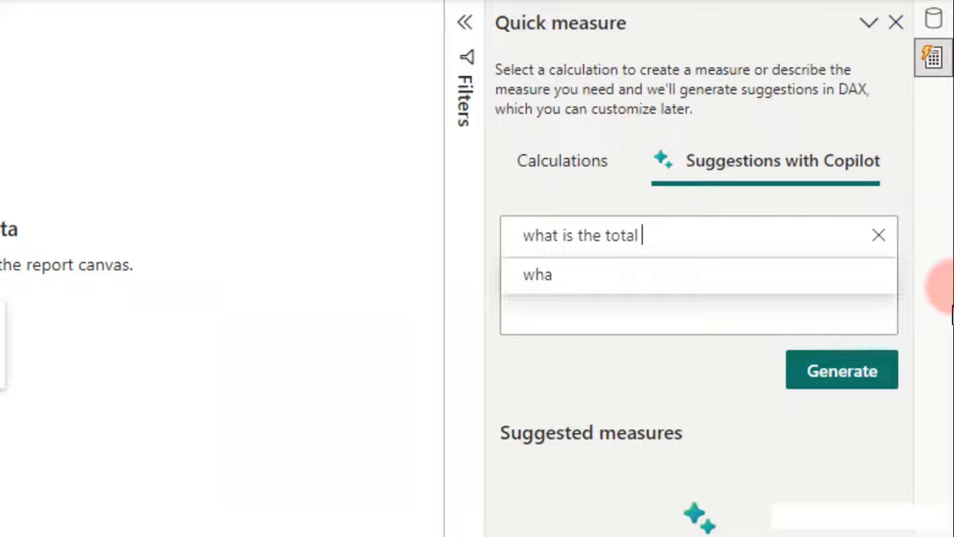
{"action": "type", "text": "revenue"}
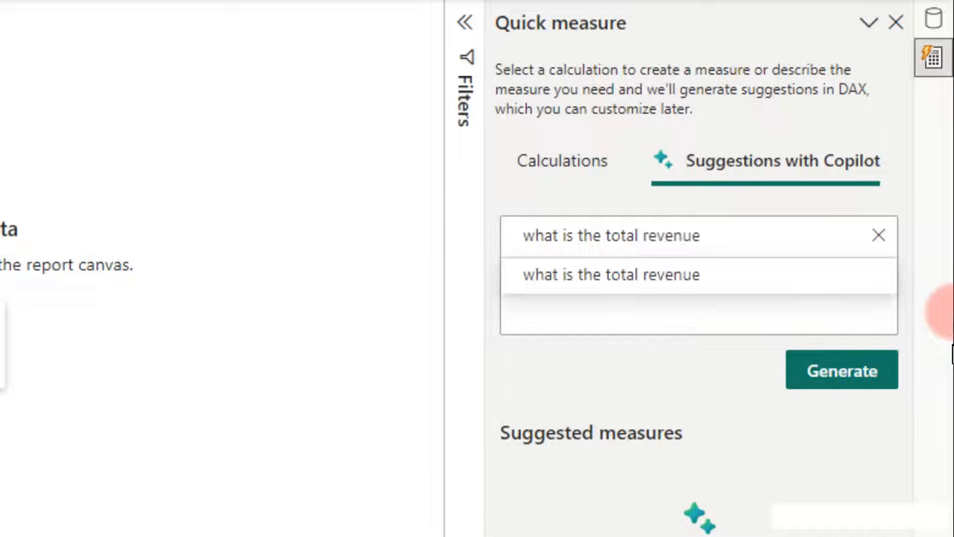
{"action": "left_click", "coordinate": [851, 378]}
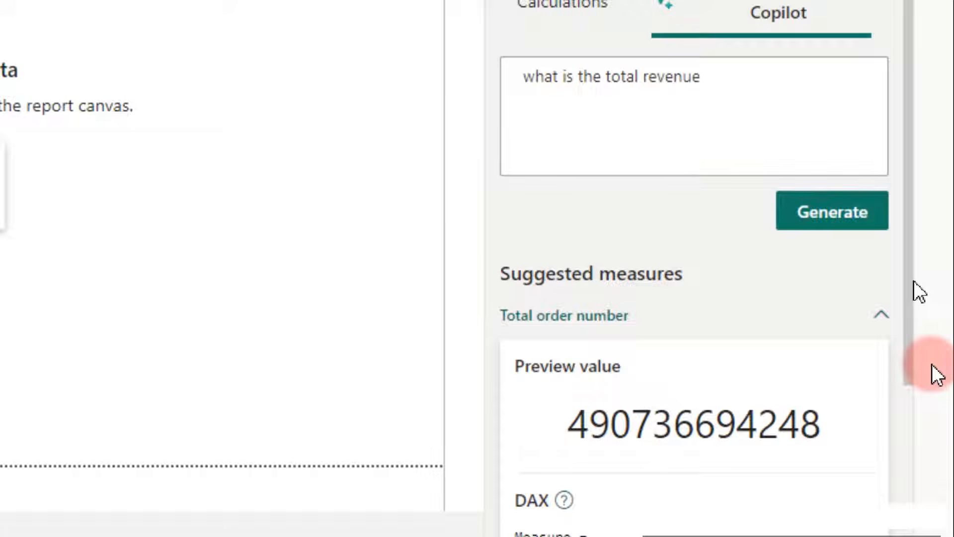
{"action": "scroll", "coordinate": [930, 381], "scroll_direction": "down", "scroll_amount": 3}
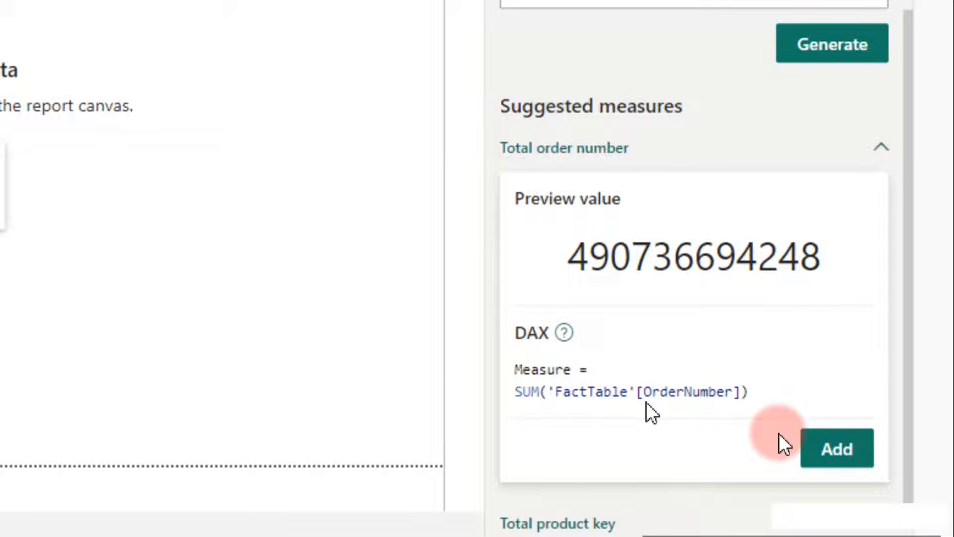
{"action": "scroll", "coordinate": [869, 184], "scroll_direction": "up", "scroll_amount": 3}
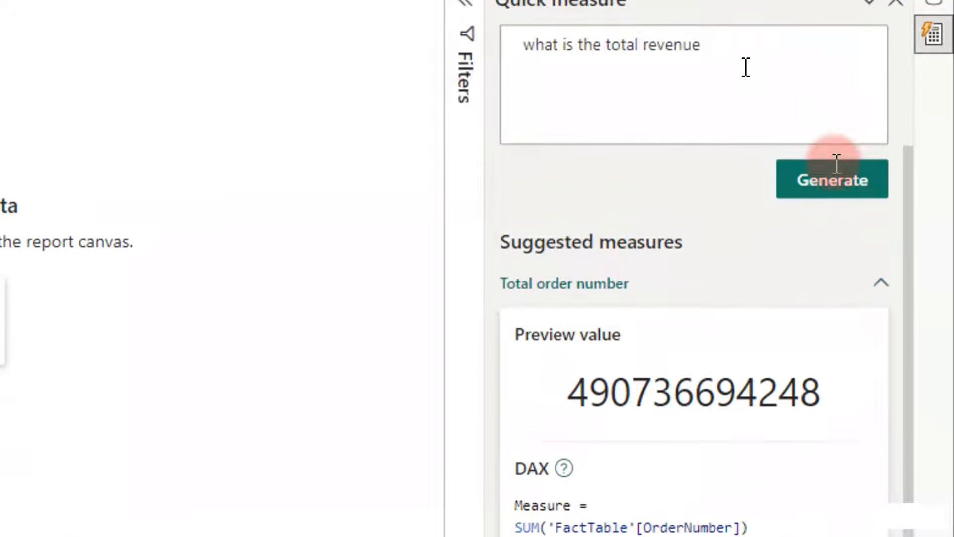
Replace the quick measure description with "Iterate through the facttable and multiply unit price by quantity".
{"action": "left_click_drag", "start_coordinate": [730, 64], "coordinate": [509, 60]}
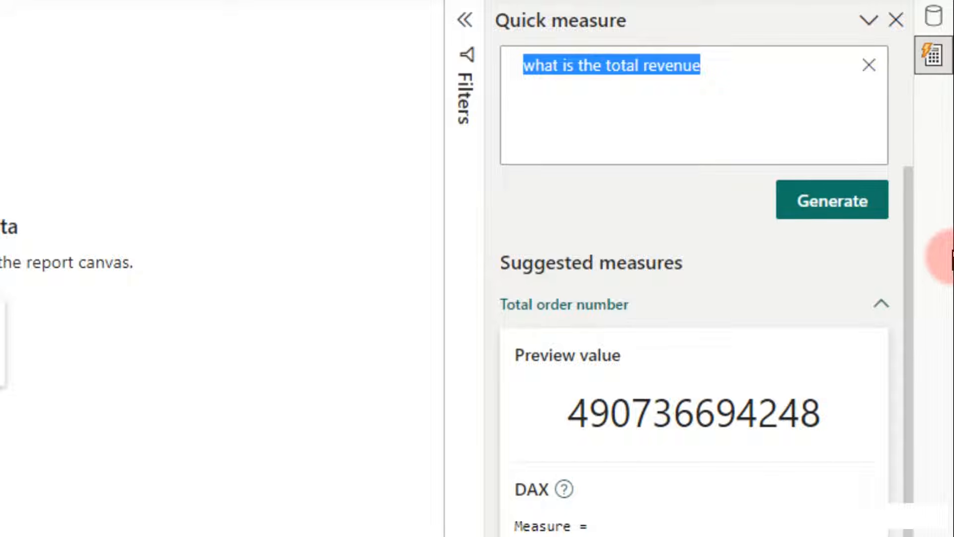
{"action": "type", "text": "It"}
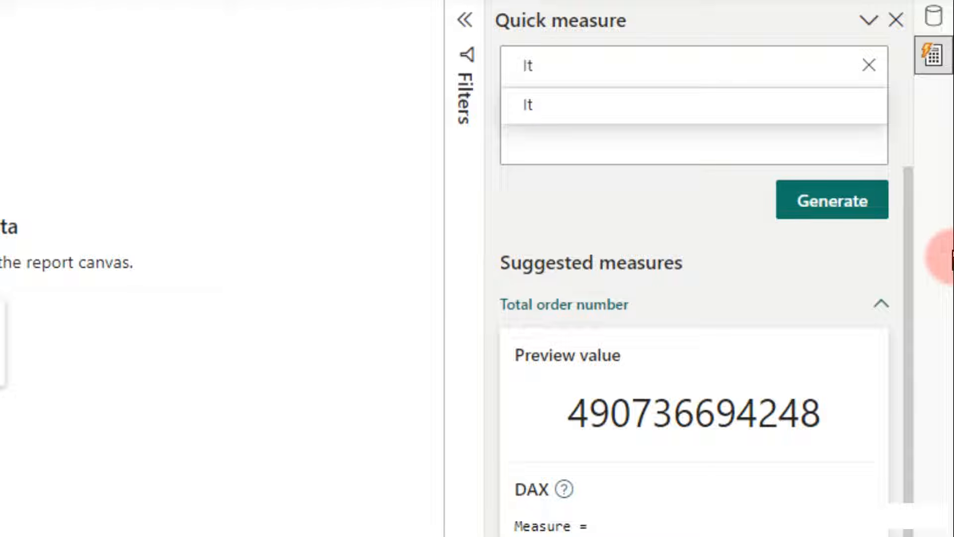
{"action": "type", "text": "erate "}
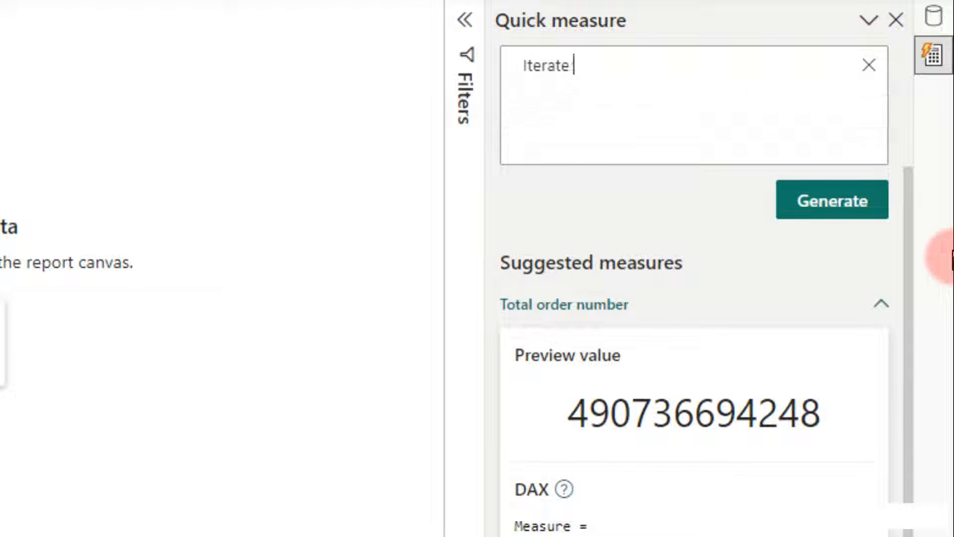
{"action": "type", "text": "throuthe"}
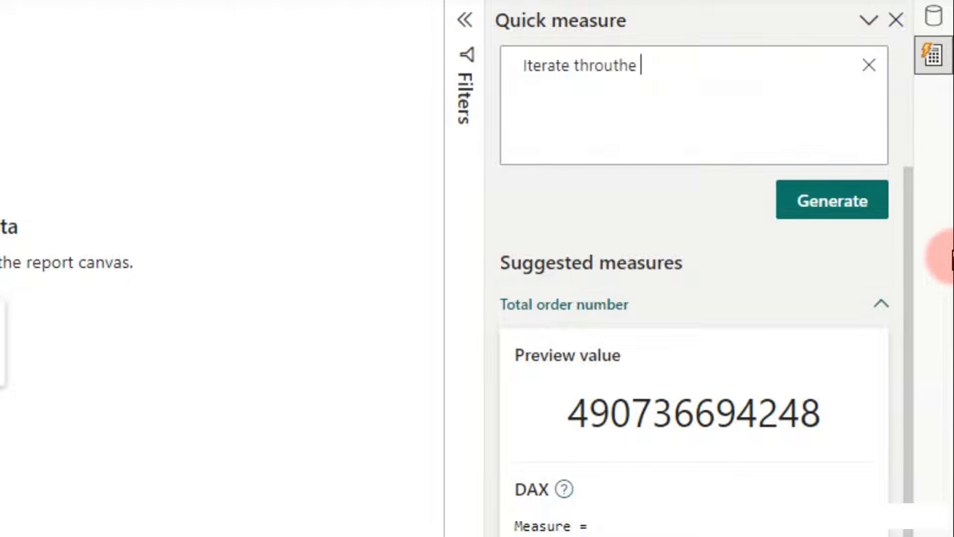
{"action": "key", "text": "BackSpace"}
{"action": "key", "text": "BackSpace"}
{"action": "key", "text": "BackSpace"}
{"action": "key", "text": "BackSpace"}
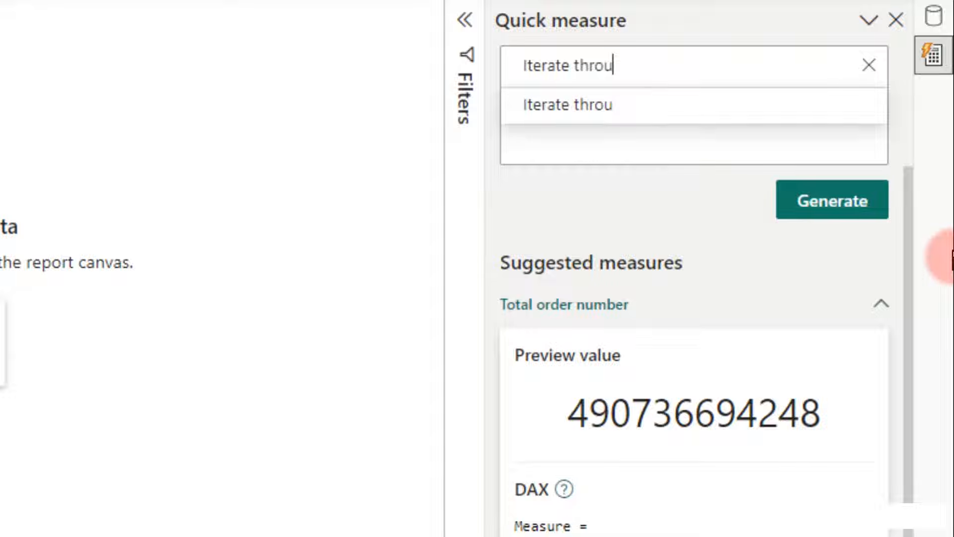
{"action": "type", "text": "gh te"}
{"action": "key", "text": "BackSpace"}
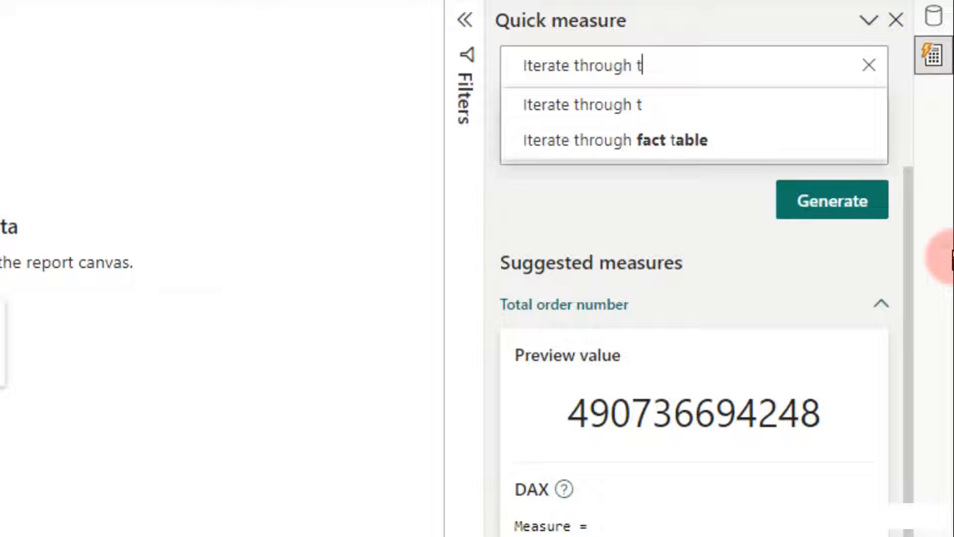
{"action": "type", "text": "e"}
{"action": "key", "text": "BackSpace"}
{"action": "type", "text": "h"}
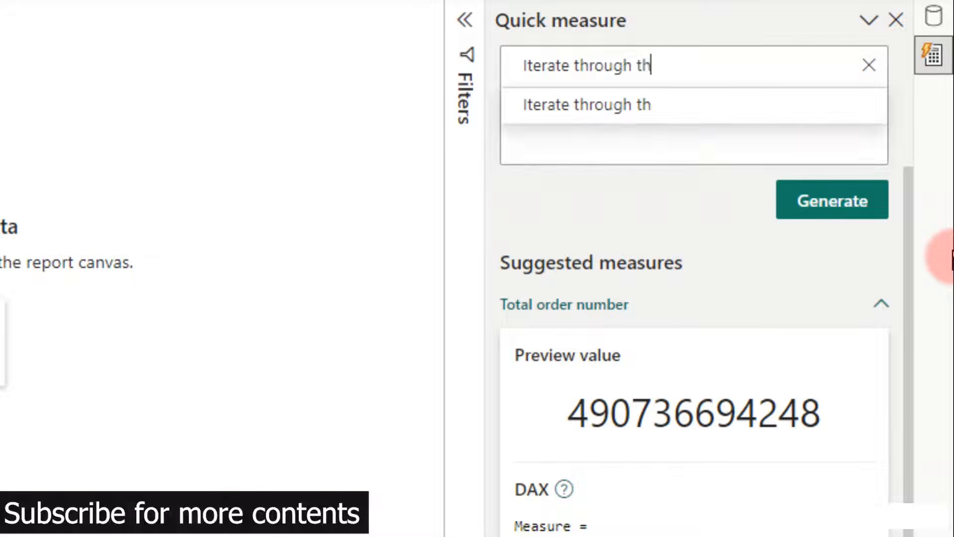
{"action": "type", "text": "e fact"}
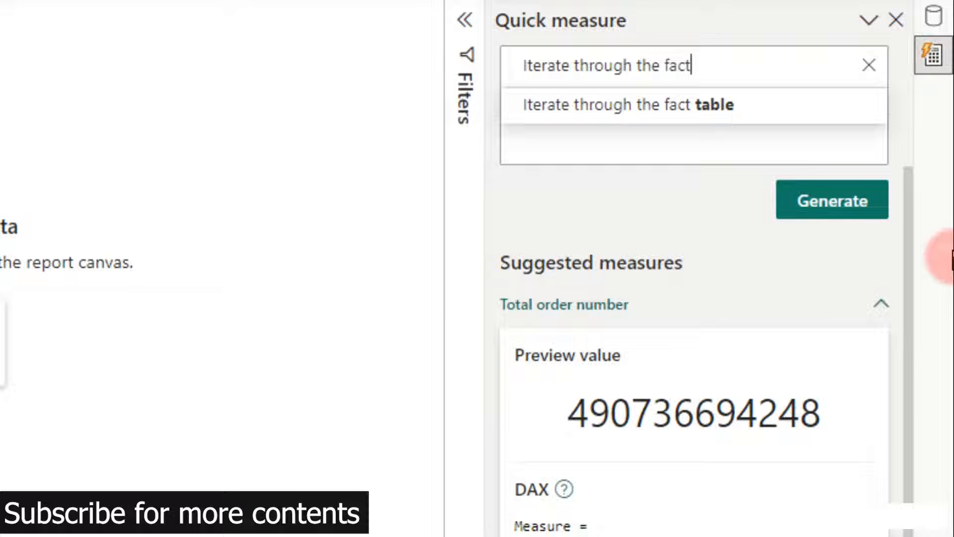
{"action": "type", "text": "table and "}
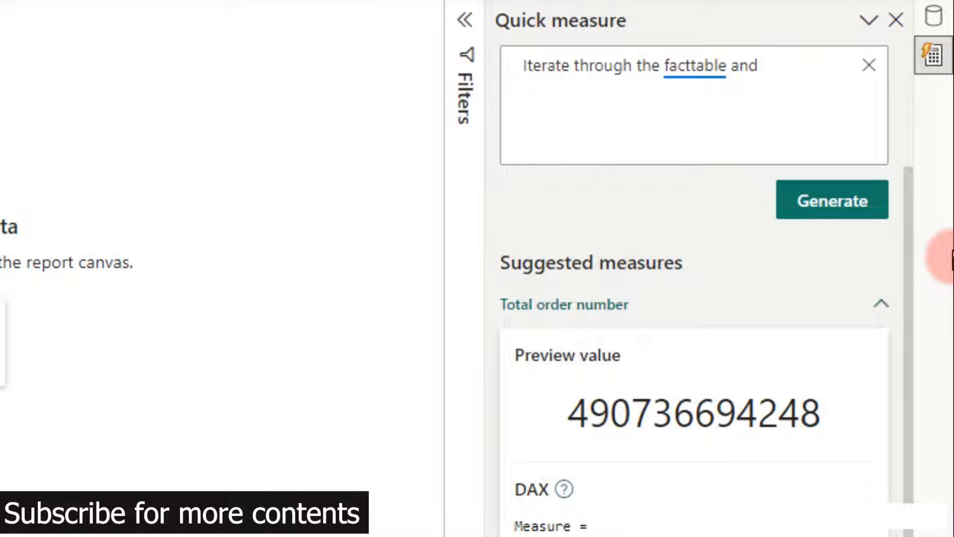
{"action": "type", "text": "multiply "}
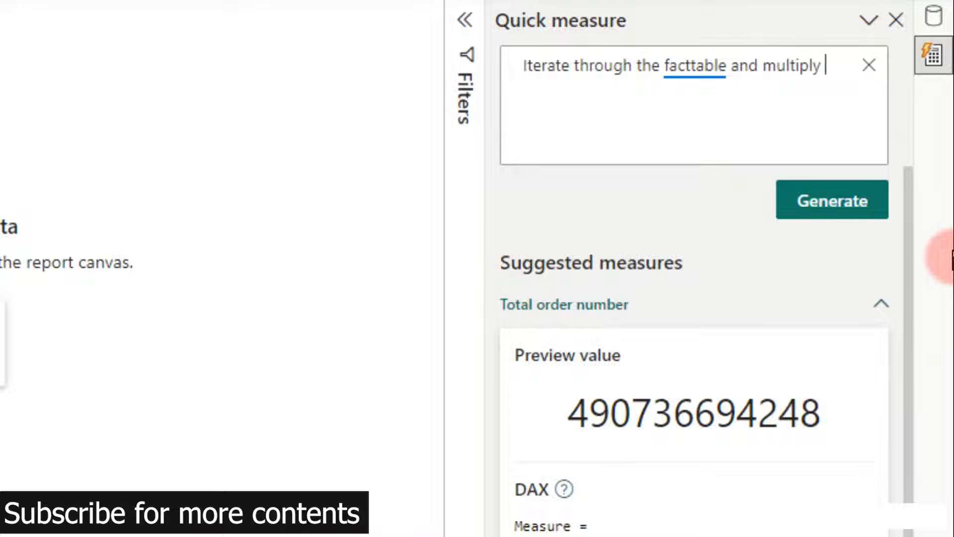
{"action": "type", "text": "uni"}
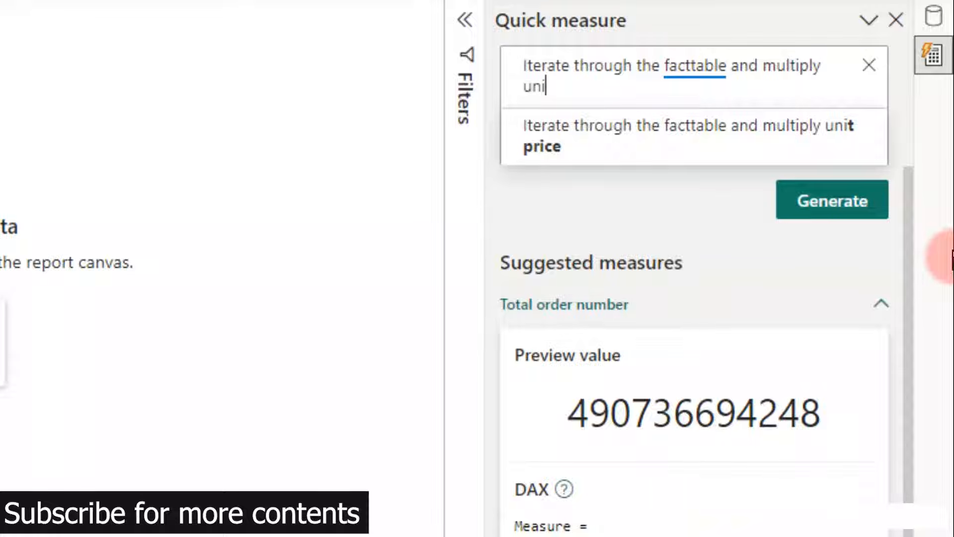
{"action": "type", "text": "tp"}
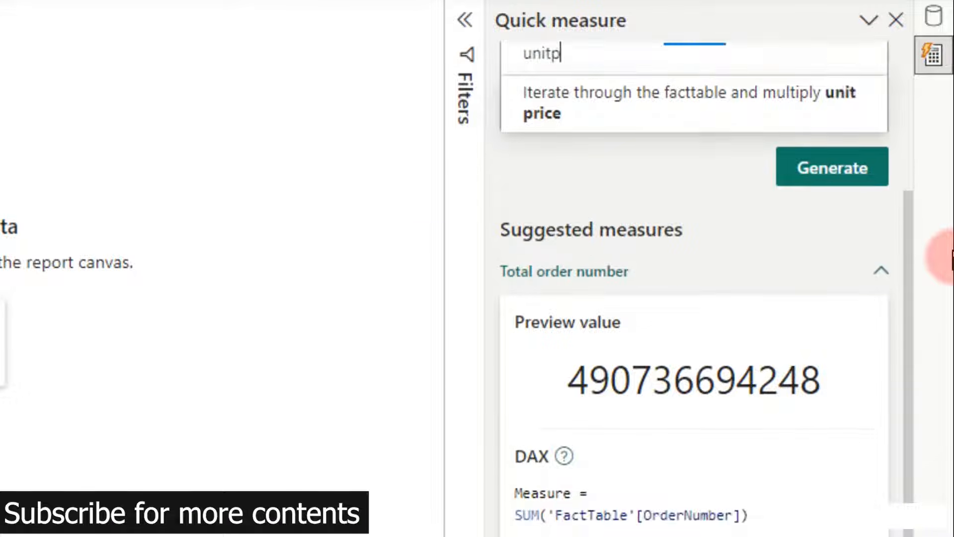
{"action": "type", "text": "r"}
{"action": "key", "text": "BackSpace"}
{"action": "key", "text": "BackSpace"}
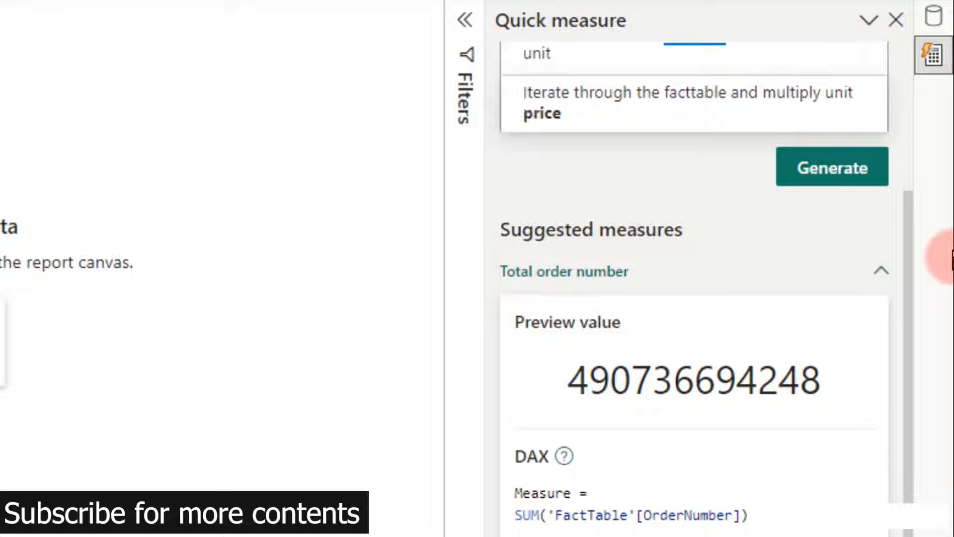
{"action": "type", "text": "price"}
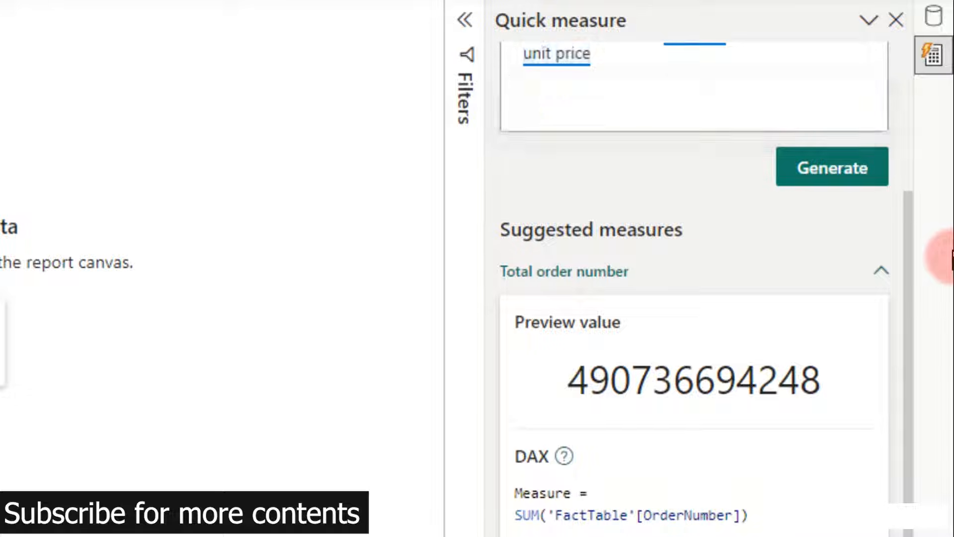
{"action": "scroll", "coordinate": [767, 240], "scroll_direction": "up", "scroll_amount": 4}
{"action": "left_click", "coordinate": [617, 260]}
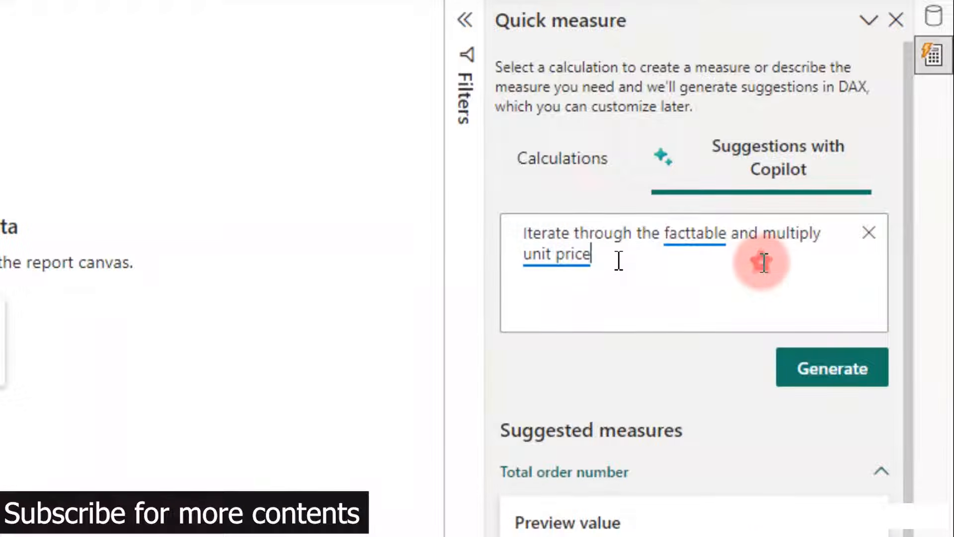
{"action": "type", "text": "by"}
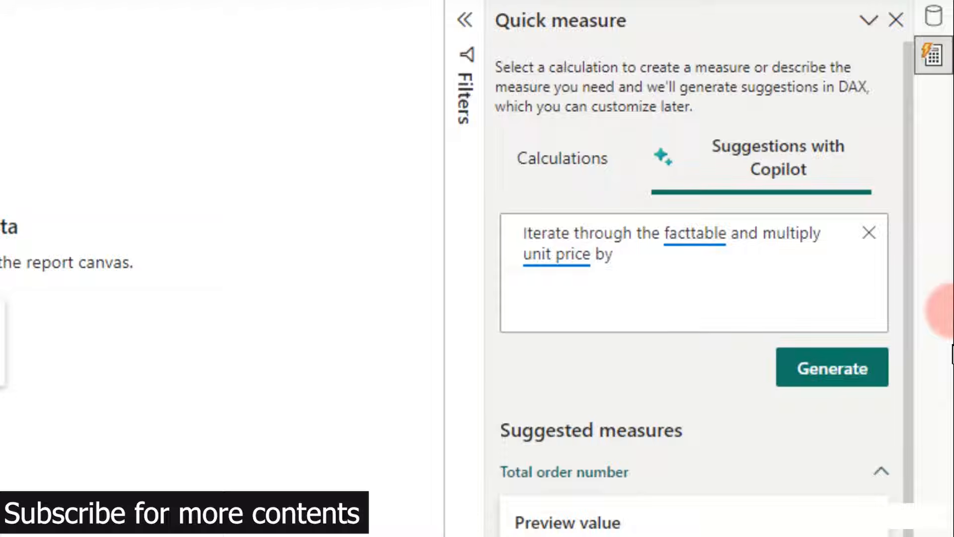
{"action": "type", "text": " quantity"}
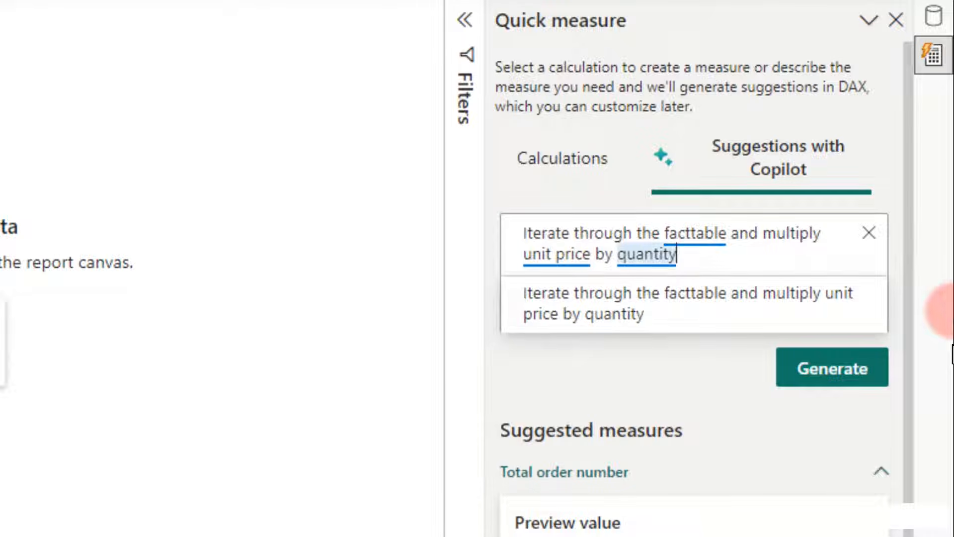
Generate suggestions from the description and add the suggested SUMX measure of UnitPrice times Quantity to the model.
{"action": "scroll", "coordinate": [937, 404], "scroll_direction": "down", "scroll_amount": 2}
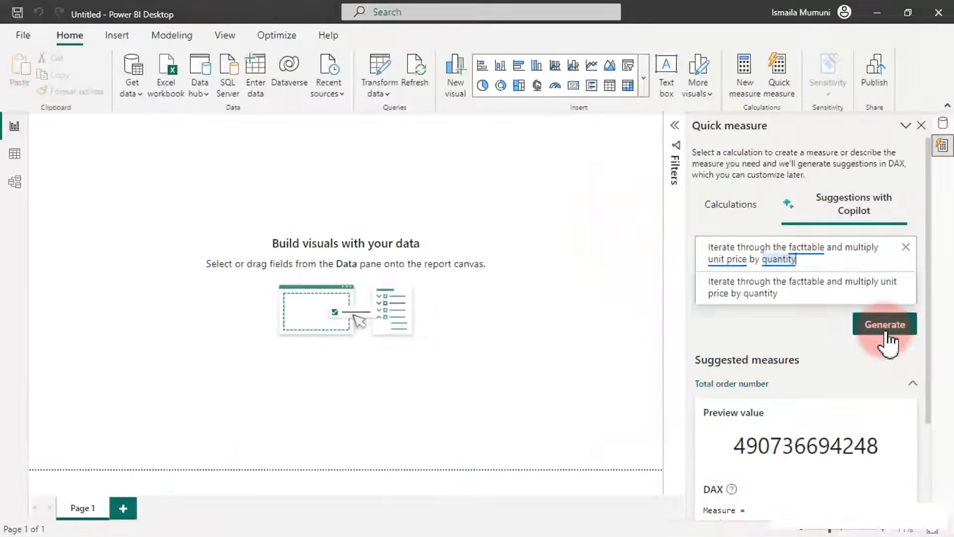
{"action": "left_click", "coordinate": [885, 333]}
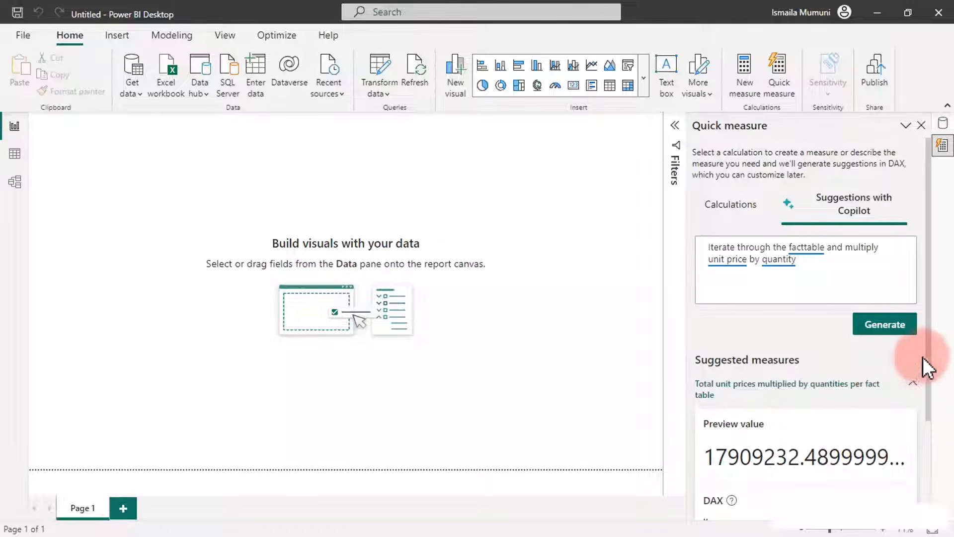
{"action": "left_click_drag", "start_coordinate": [930, 355], "coordinate": [935, 476]}
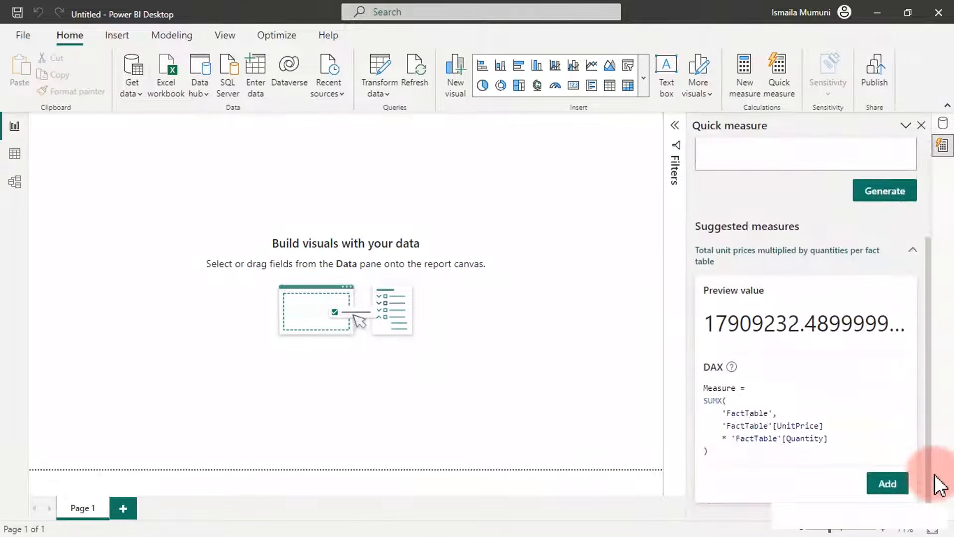
{"action": "left_click", "coordinate": [893, 483]}
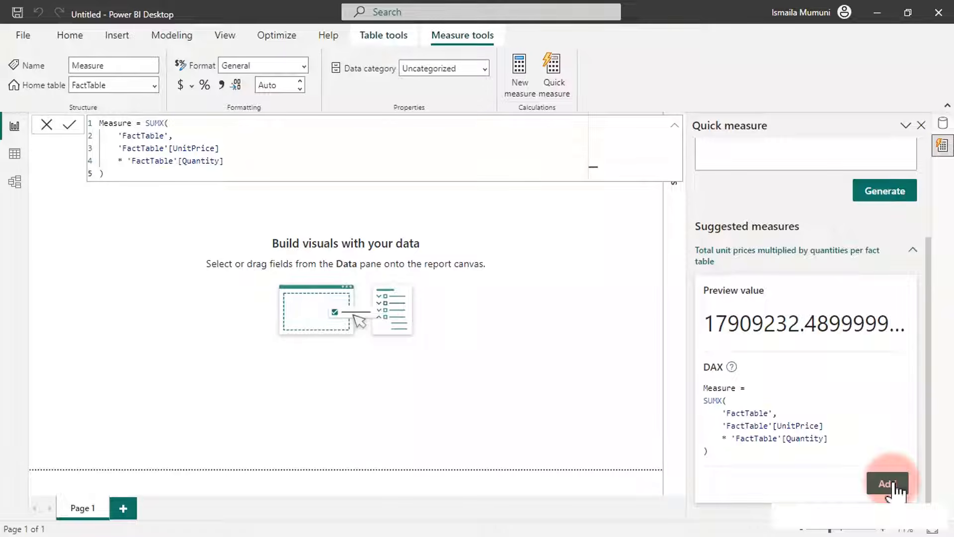
Reformat the measure's DAX so 'FactTable'[UnitPrice] * 'FactTable'[Quantity] sits on a single line, and commit the formula.
{"action": "left_click", "coordinate": [408, 127]}
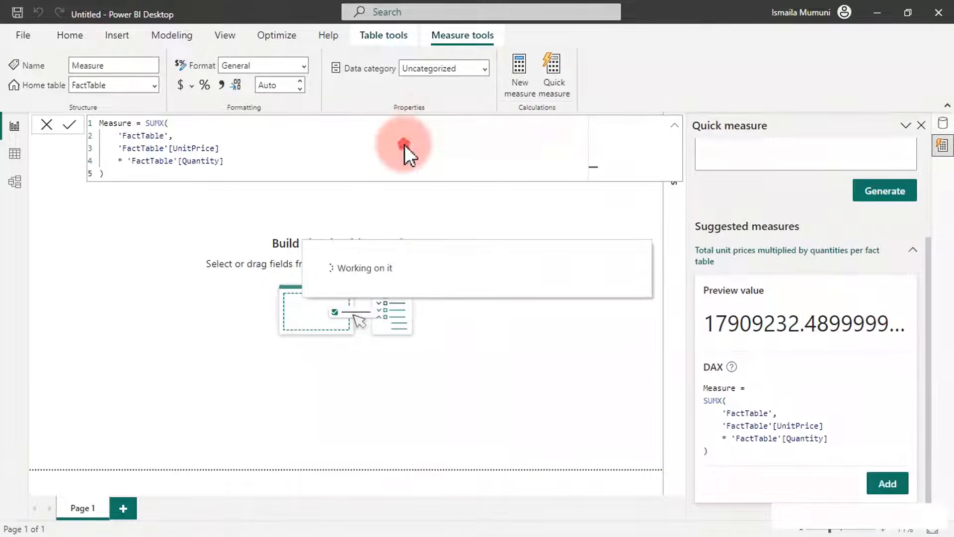
{"action": "left_click", "coordinate": [406, 145]}
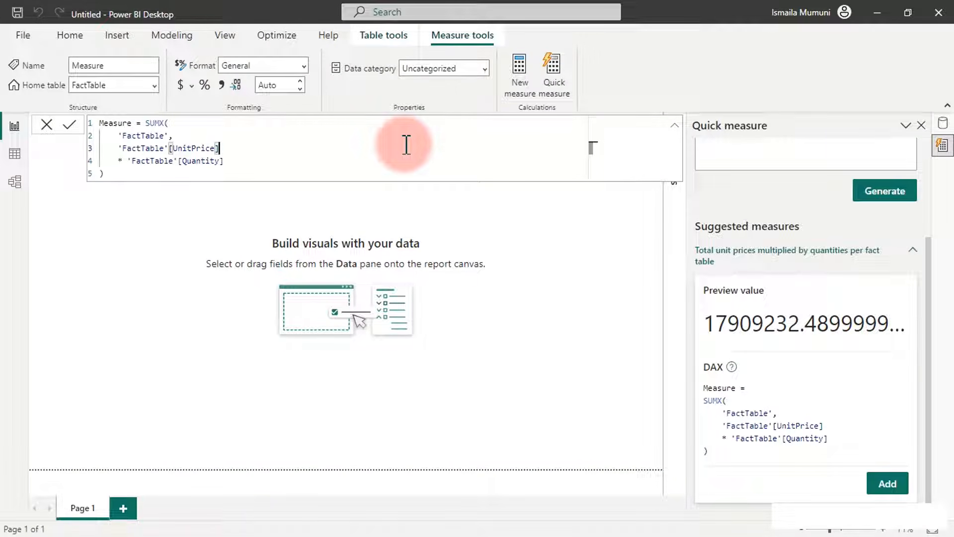
{"action": "scroll", "coordinate": [406, 144], "scroll_direction": "up", "scroll_amount": 4}
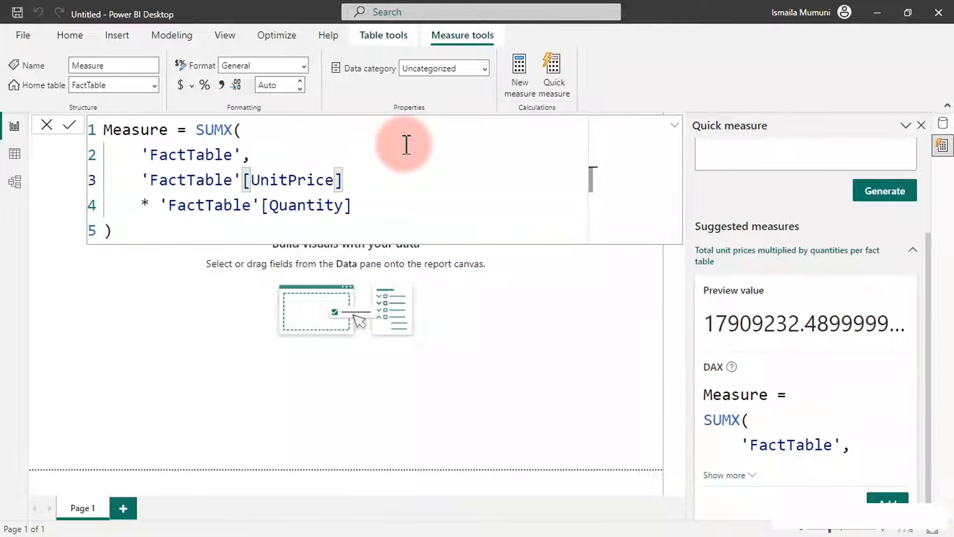
{"action": "left_click", "coordinate": [141, 203]}
{"action": "key", "text": "BackSpace"}
{"action": "key", "text": "BackSpace"}
{"action": "key", "text": "BackSpace"}
{"action": "key", "text": "BackSpace"}
{"action": "key", "text": "BackSpace"}
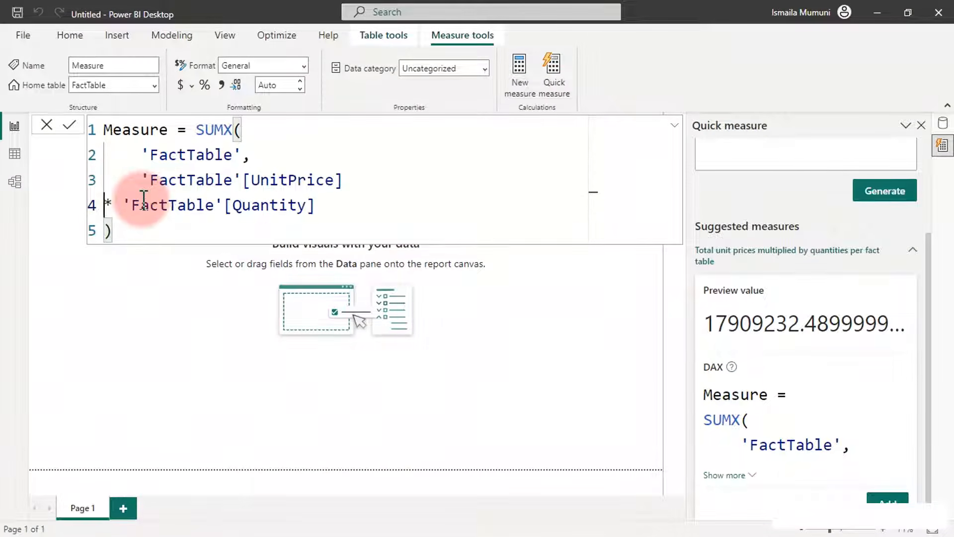
{"action": "left_click", "coordinate": [144, 200]}
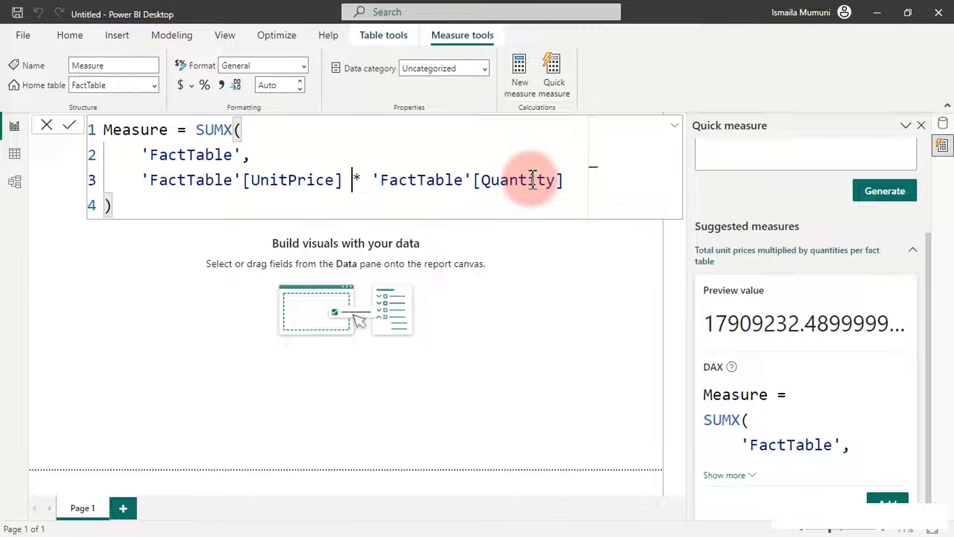
{"action": "key", "text": "Return"}
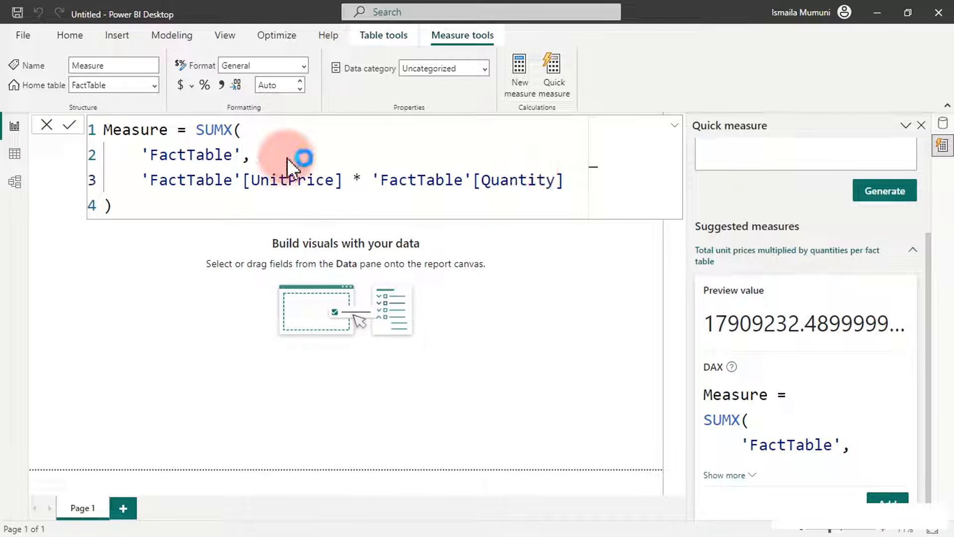
Rename the measure to Total Revenue in its formula, commit it, and return to the blank report canvas.
{"action": "double_click", "coordinate": [155, 130]}
{"action": "type", "text": "Total Sa"}
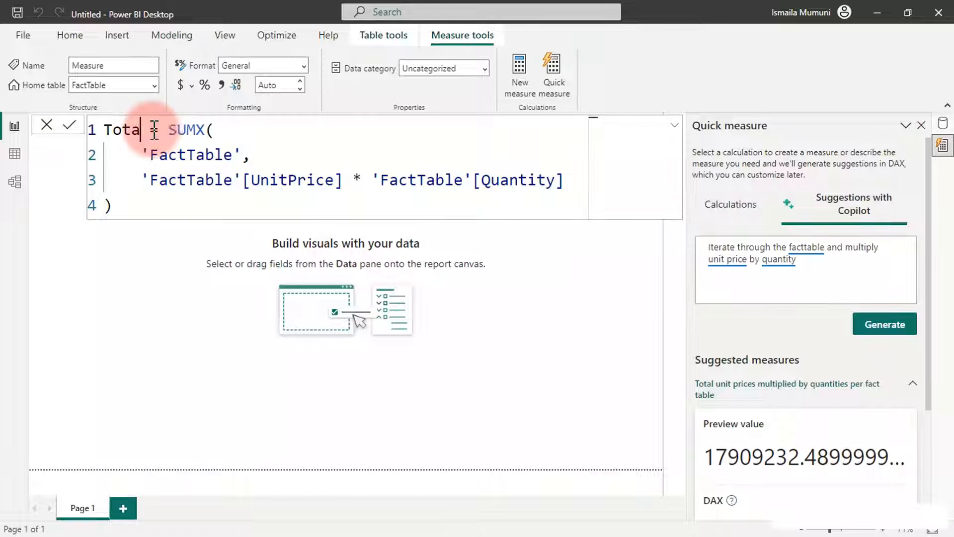
{"action": "key", "text": "BackSpace"}
{"action": "key", "text": "BackSpace"}
{"action": "key", "text": "BackSpace"}
{"action": "key", "text": "BackSpace"}
{"action": "key", "text": "BackSpace"}
{"action": "type", "text": "re"}
{"action": "key", "text": "BackSpace"}
{"action": "key", "text": "BackSpace"}
{"action": "type", "text": "Reveu"}
{"action": "key", "text": "BackSpace"}
{"action": "type", "text": "nue"}
{"action": "key", "text": "BackSpace"}
{"action": "key", "text": "BackSpace"}
{"action": "key", "text": "BackSpace"}
{"action": "type", "text": "nue"}
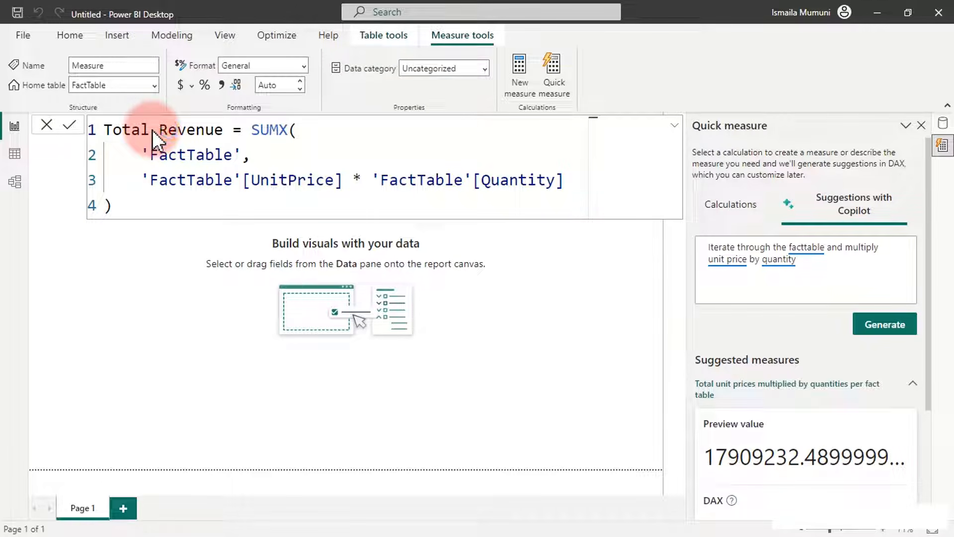
{"action": "key", "text": "Return"}
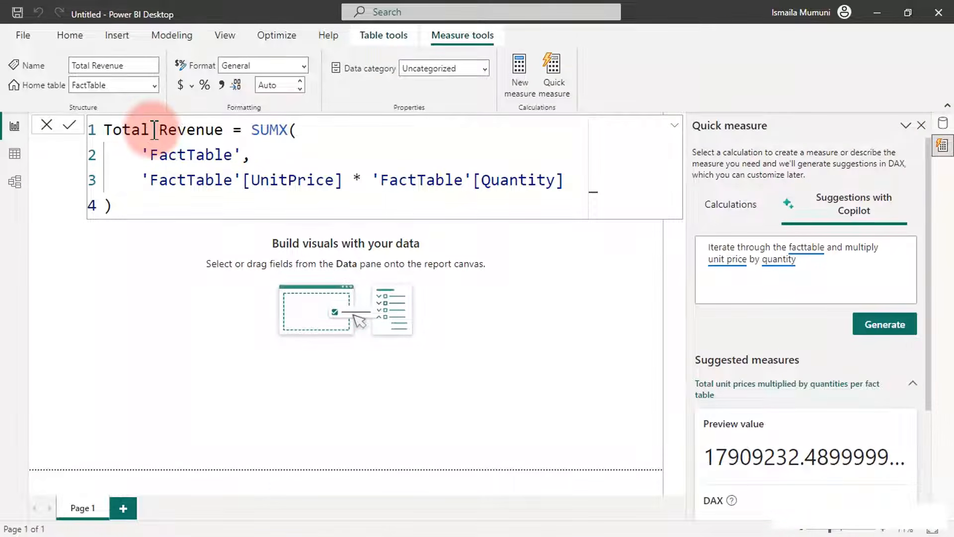
{"action": "left_click", "coordinate": [539, 354]}
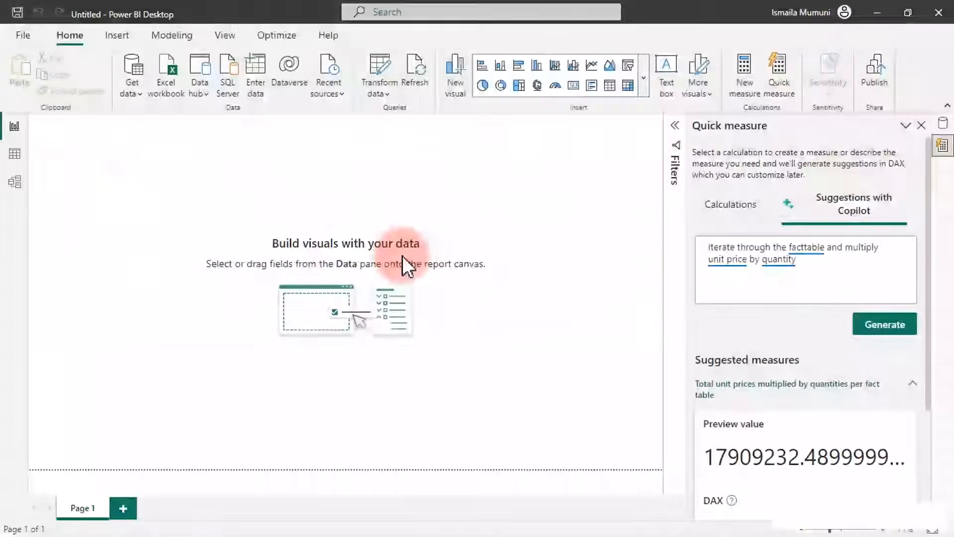
Import the 2019 sheet from the Budget Excel workbook and open it for transformation in Power Query Editor.
{"action": "left_click", "coordinate": [160, 90]}
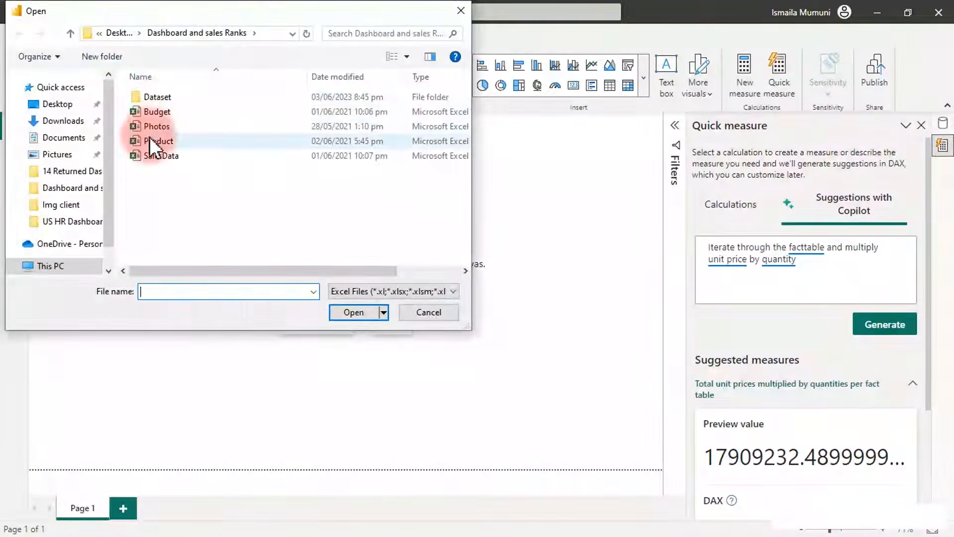
{"action": "left_click", "coordinate": [157, 113]}
{"action": "double_click", "coordinate": [156, 114]}
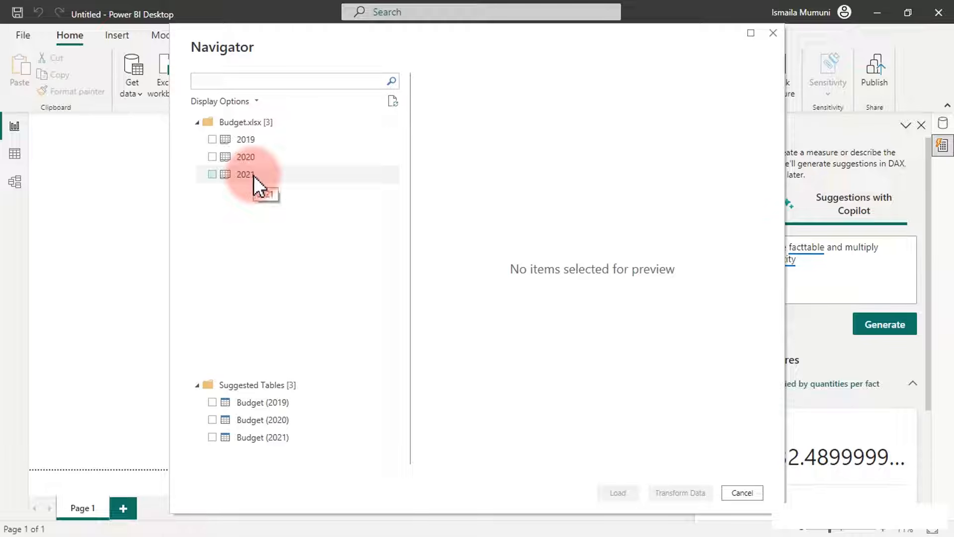
{"action": "left_click", "coordinate": [216, 141]}
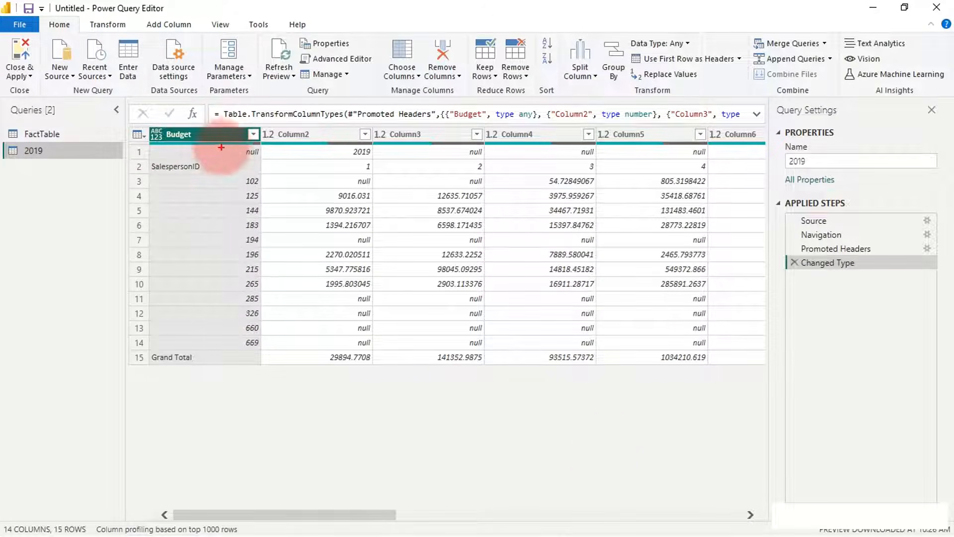
{"action": "left_click_drag", "start_coordinate": [235, 159], "coordinate": [262, 145]}
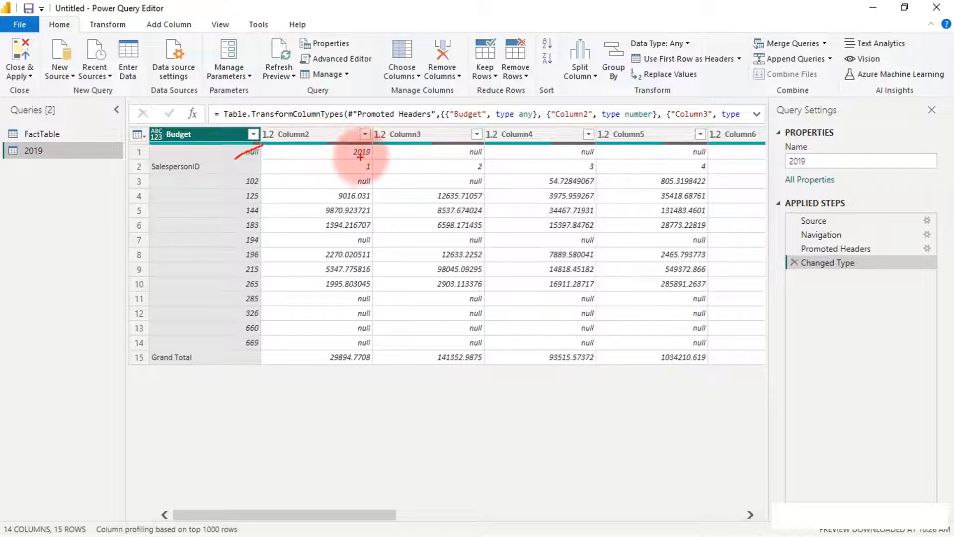
{"action": "left_click_drag", "start_coordinate": [349, 155], "coordinate": [370, 150]}
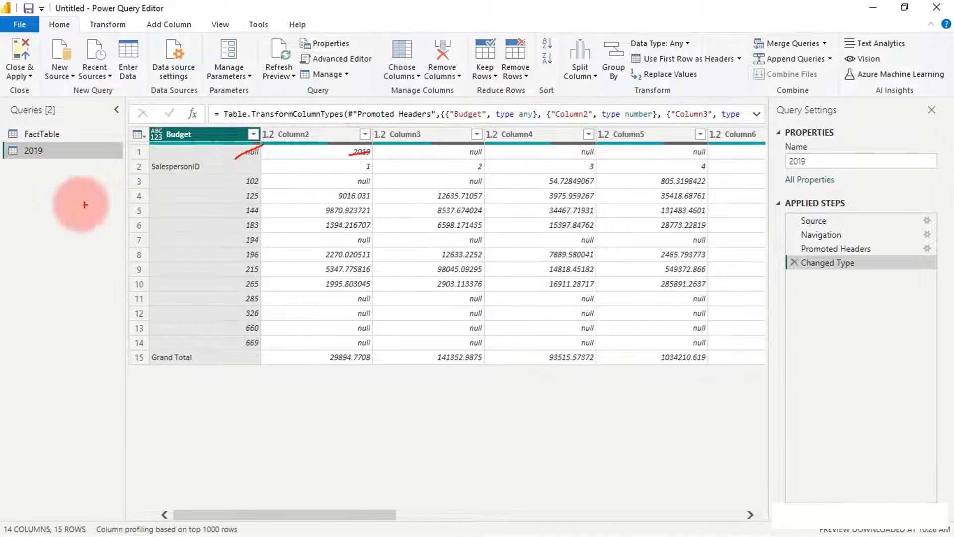
{"action": "mouse_move", "coordinate": [17, 151]}
{"action": "left_mouse_down"}
{"action": "mouse_move", "coordinate": [19, 174]}
{"action": "mouse_move", "coordinate": [44, 142]}
{"action": "left_mouse_up"}
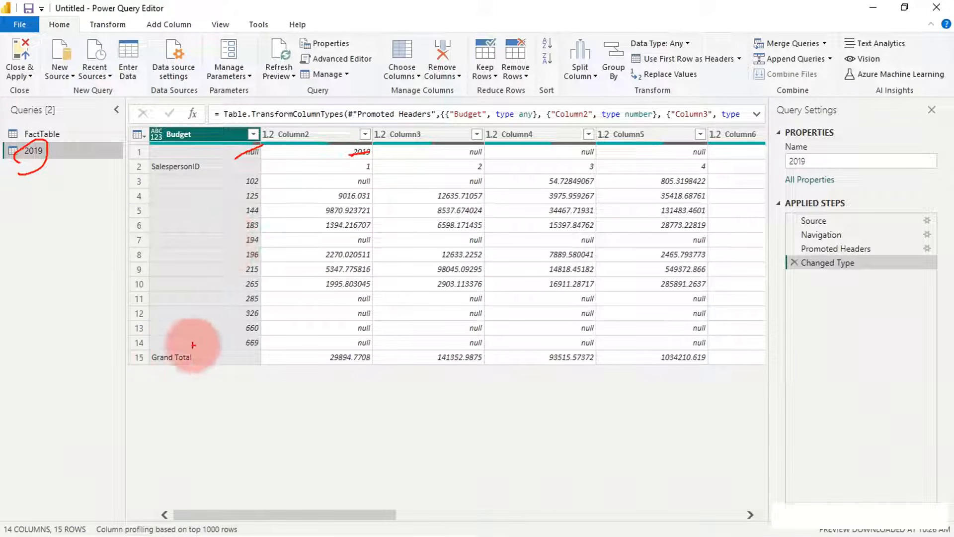
{"action": "mouse_move", "coordinate": [147, 357]}
{"action": "left_mouse_down"}
{"action": "mouse_move", "coordinate": [201, 347]}
{"action": "mouse_move", "coordinate": [171, 380]}
{"action": "mouse_move", "coordinate": [135, 367]}
{"action": "mouse_move", "coordinate": [137, 354]}
{"action": "left_mouse_up"}
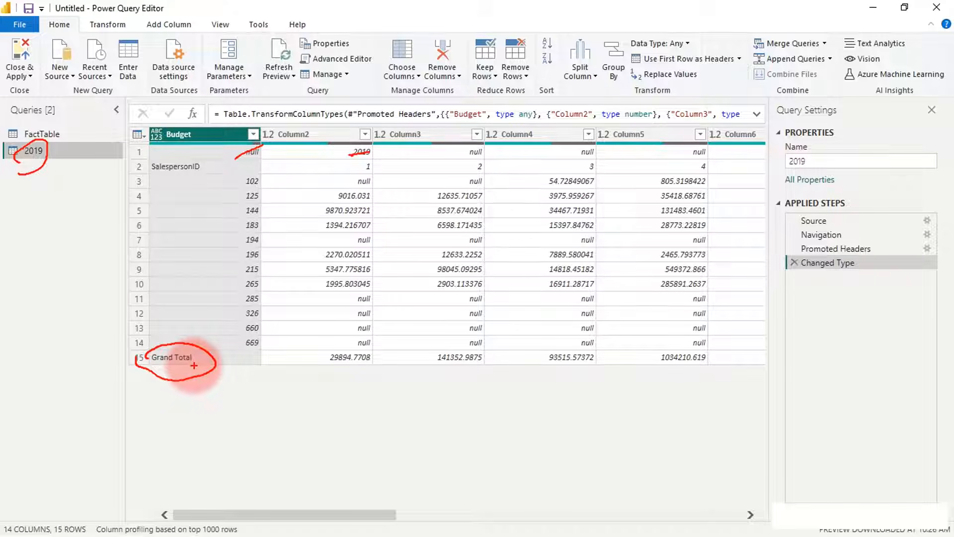
{"action": "key", "text": "Escape"}
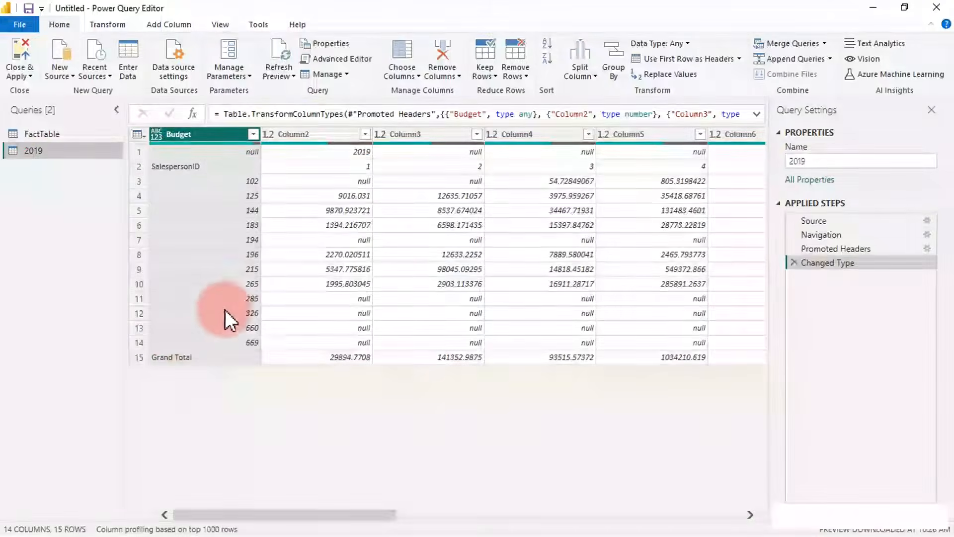
Filter the (null) and Grand Total rows out of the Budget column and use the first row as headers.
{"action": "left_click", "coordinate": [254, 133]}
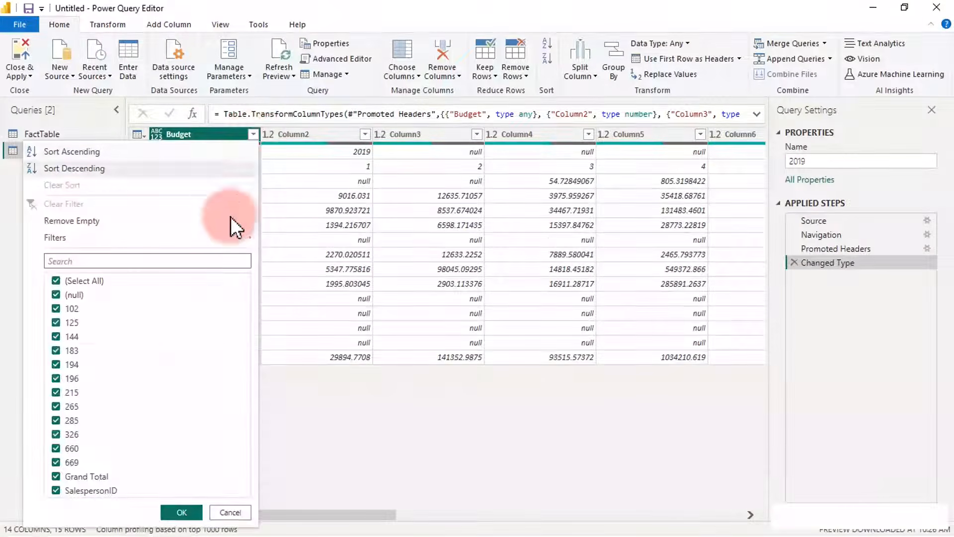
{"action": "left_click", "coordinate": [58, 294]}
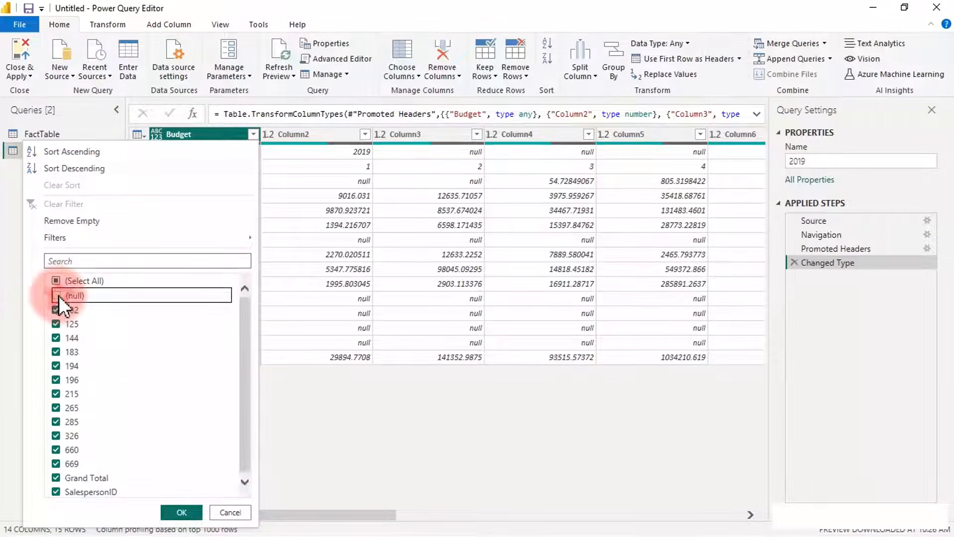
{"action": "left_click", "coordinate": [244, 307]}
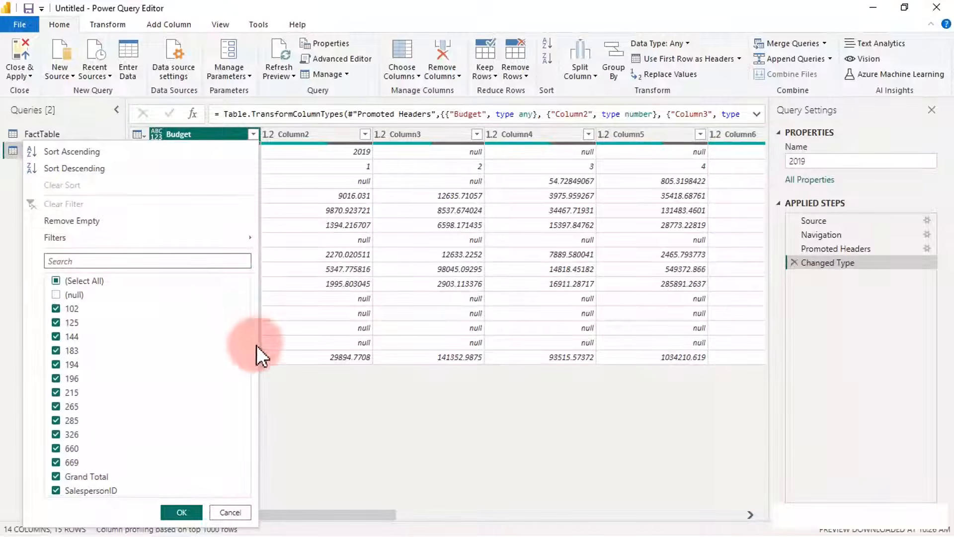
{"action": "left_click", "coordinate": [56, 476]}
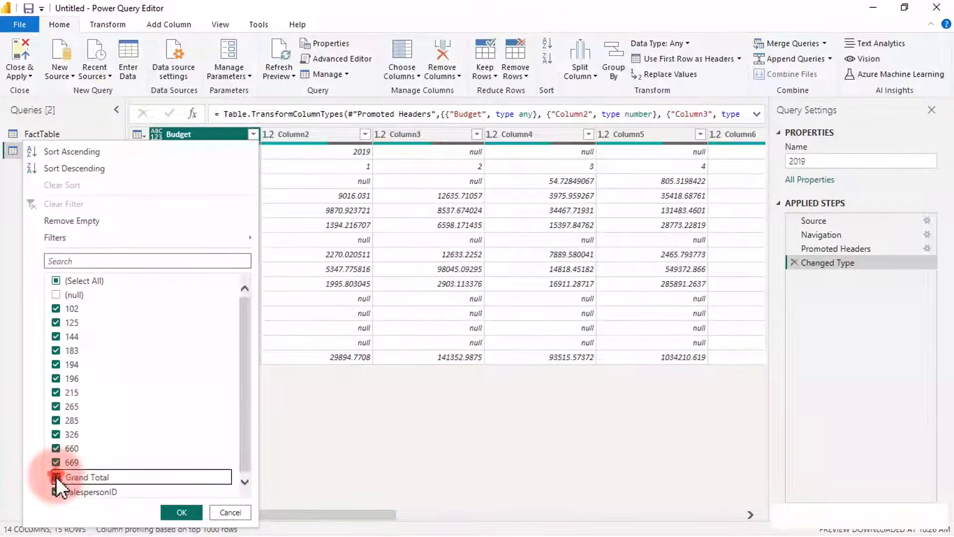
{"action": "left_click", "coordinate": [188, 513]}
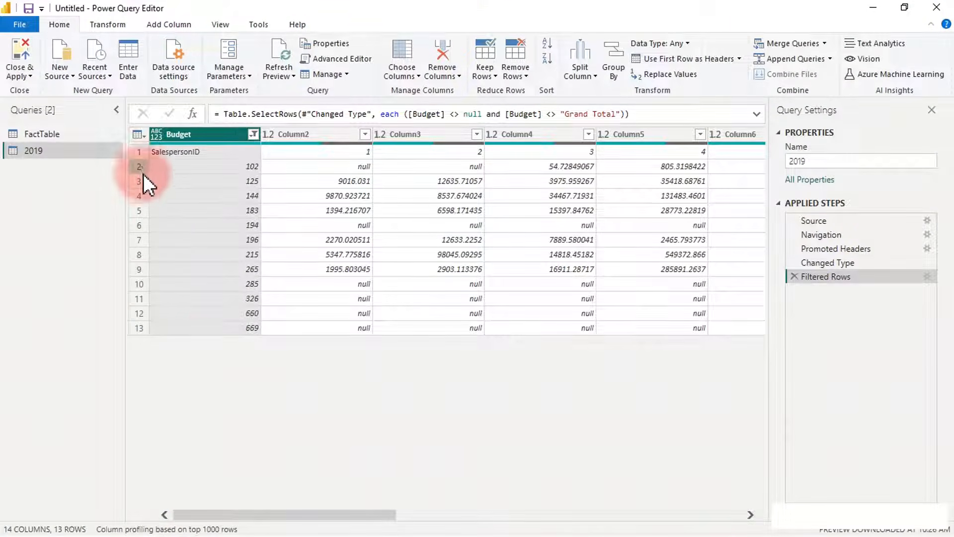
{"action": "left_click", "coordinate": [143, 136]}
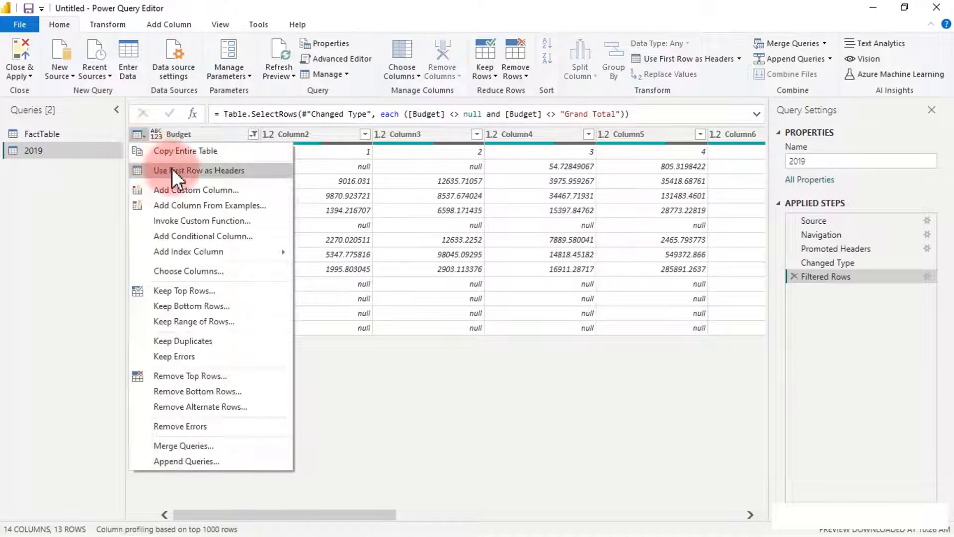
{"action": "left_click", "coordinate": [169, 170]}
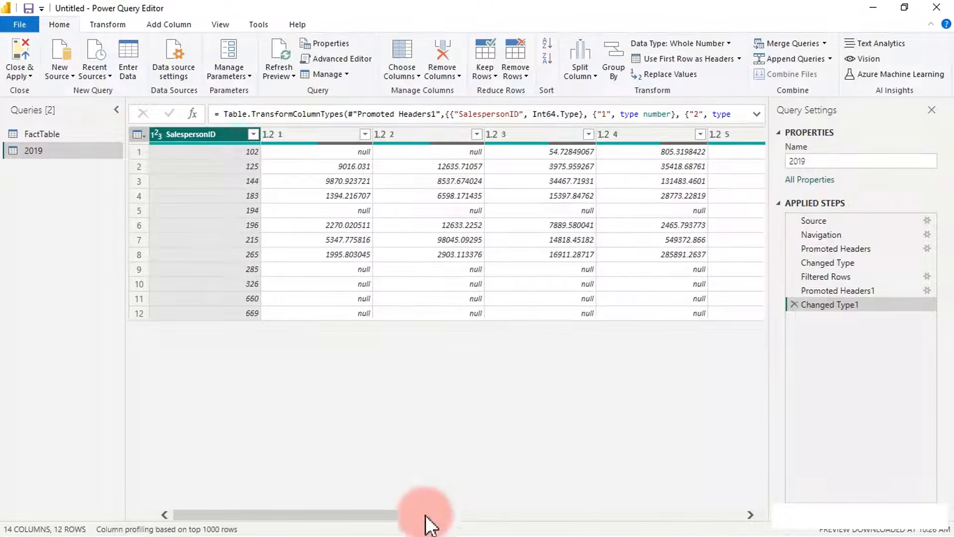
Delete the Changed Type1 and Promoted Headers1 steps from the 2019 query, and go back to its Changed Type step.
{"action": "left_click_drag", "start_coordinate": [387, 515], "coordinate": [747, 478]}
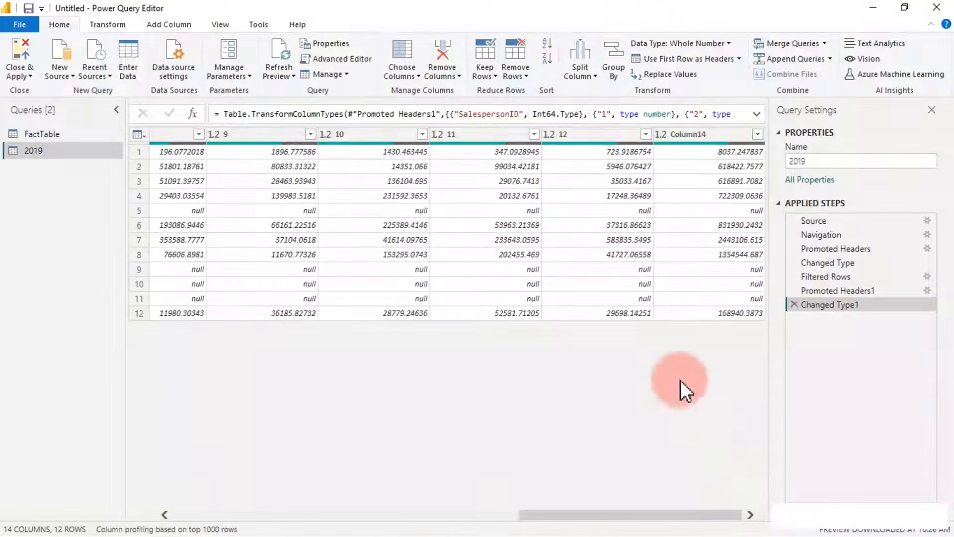
{"action": "left_click", "coordinate": [711, 135]}
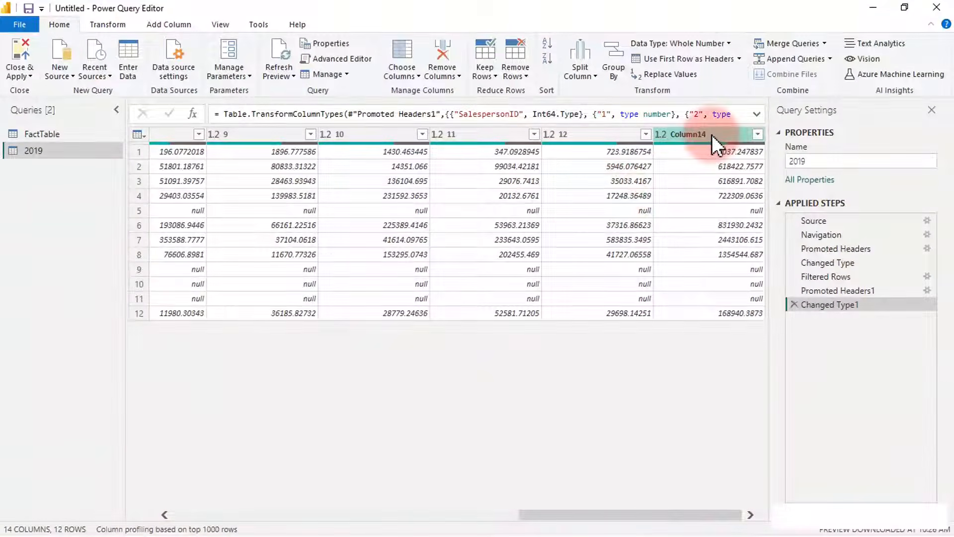
{"action": "left_click", "coordinate": [793, 304]}
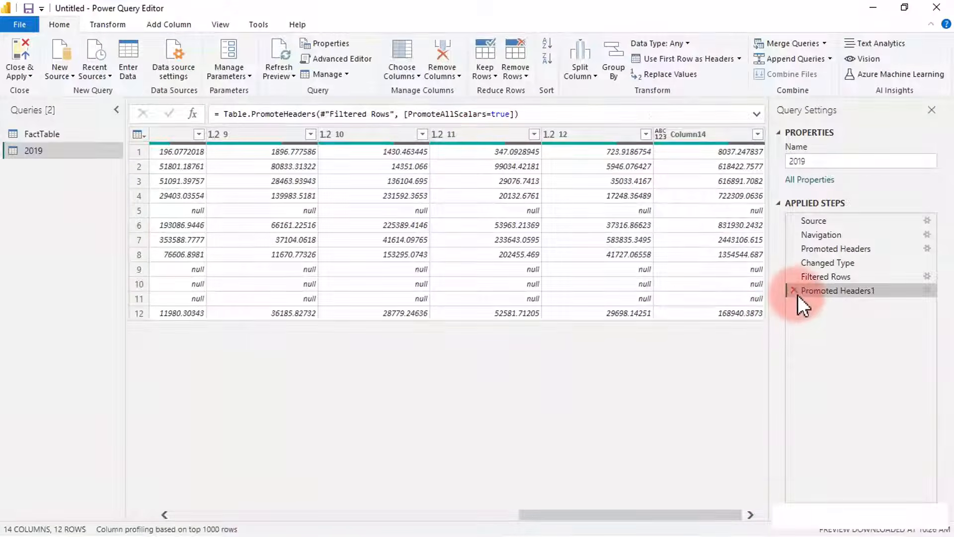
{"action": "left_click", "coordinate": [794, 291]}
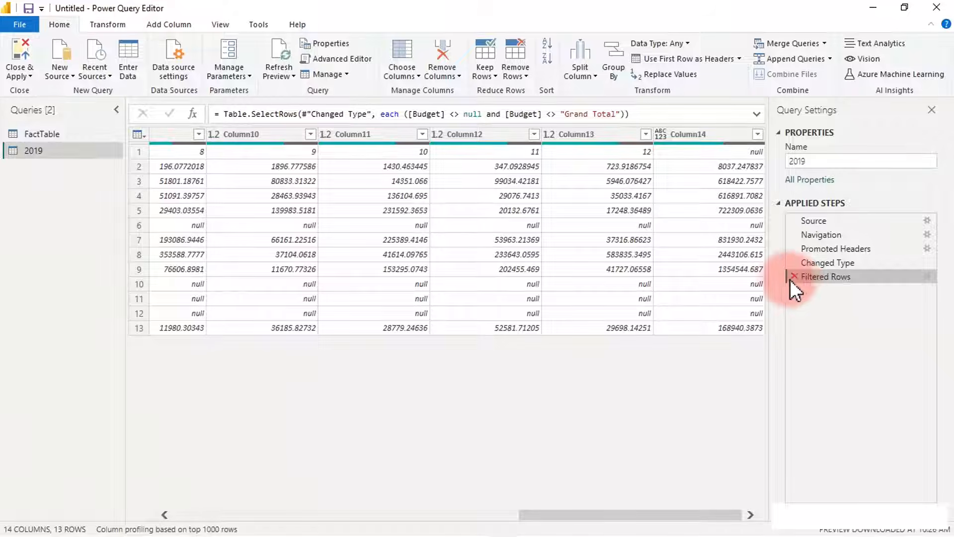
{"action": "left_click", "coordinate": [810, 262]}
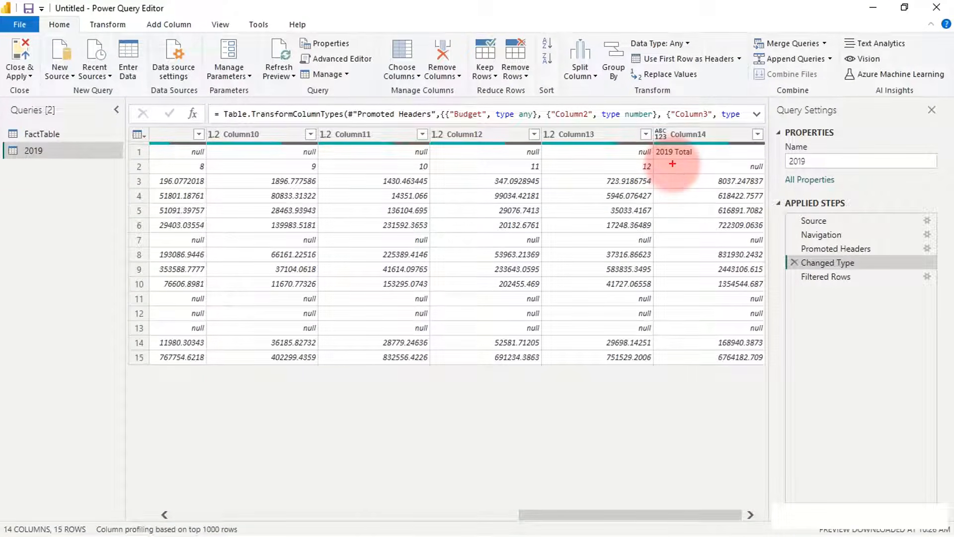
{"action": "mouse_move", "coordinate": [655, 158]}
{"action": "left_mouse_down"}
{"action": "mouse_move", "coordinate": [677, 162]}
{"action": "mouse_move", "coordinate": [702, 149]}
{"action": "mouse_move", "coordinate": [662, 143]}
{"action": "mouse_move", "coordinate": [651, 159]}
{"action": "left_mouse_up"}
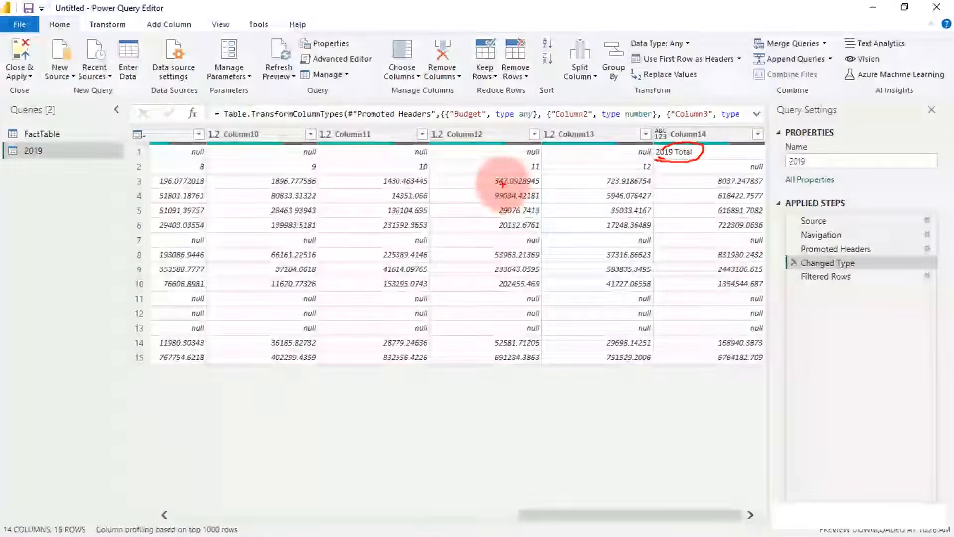
{"action": "left_click_drag", "start_coordinate": [499, 186], "coordinate": [528, 177]}
{"action": "left_click_drag", "start_coordinate": [587, 185], "coordinate": [612, 179]}
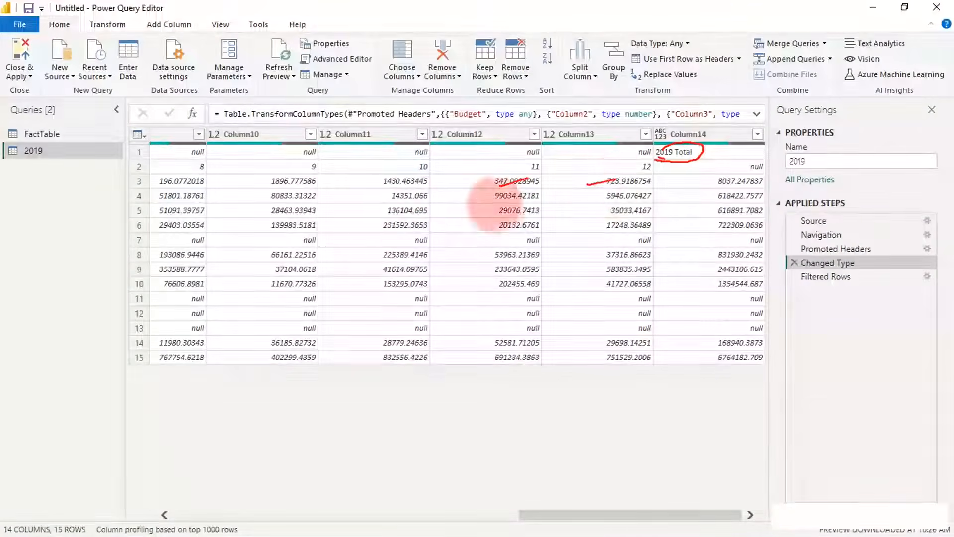
{"action": "left_click_drag", "start_coordinate": [401, 185], "coordinate": [423, 179]}
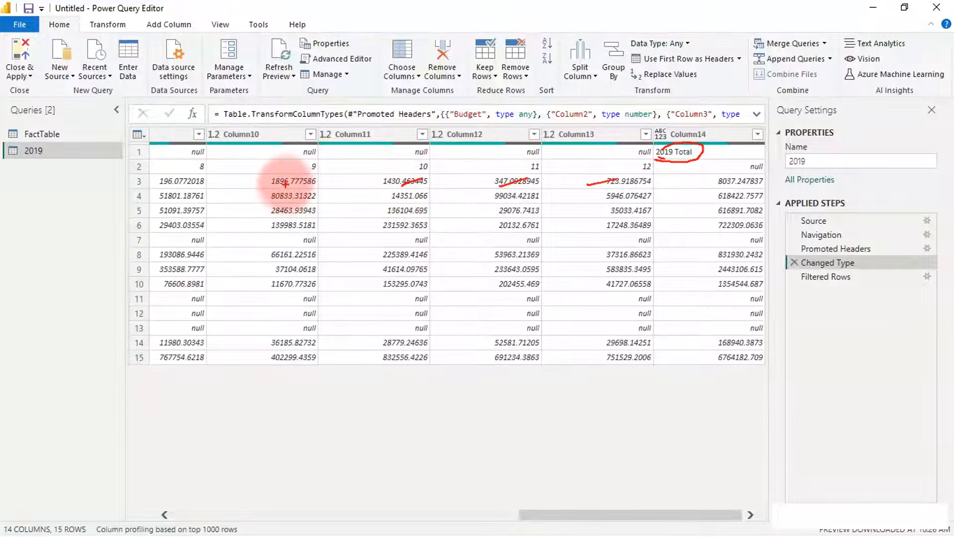
{"action": "left_click_drag", "start_coordinate": [286, 184], "coordinate": [307, 180]}
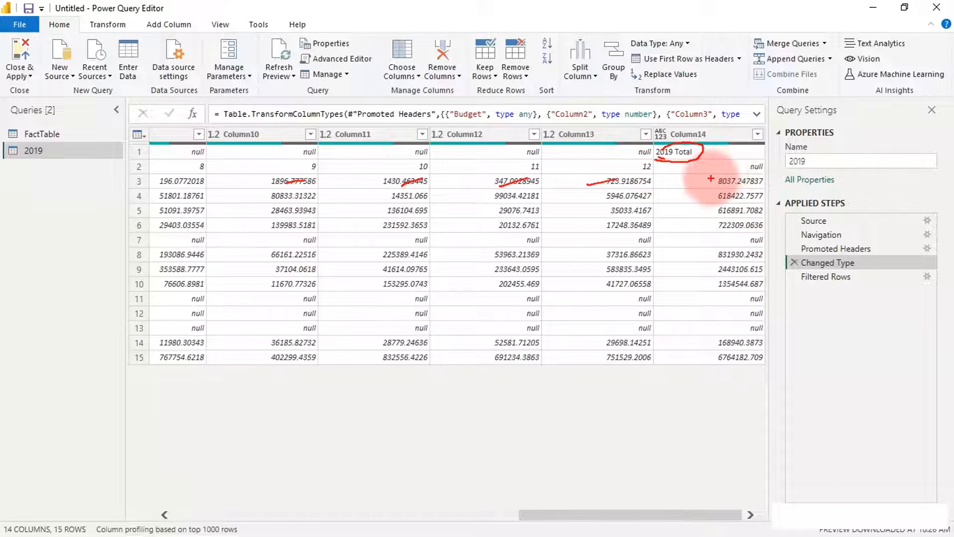
{"action": "key", "text": "Escape"}
{"action": "left_click", "coordinate": [699, 132]}
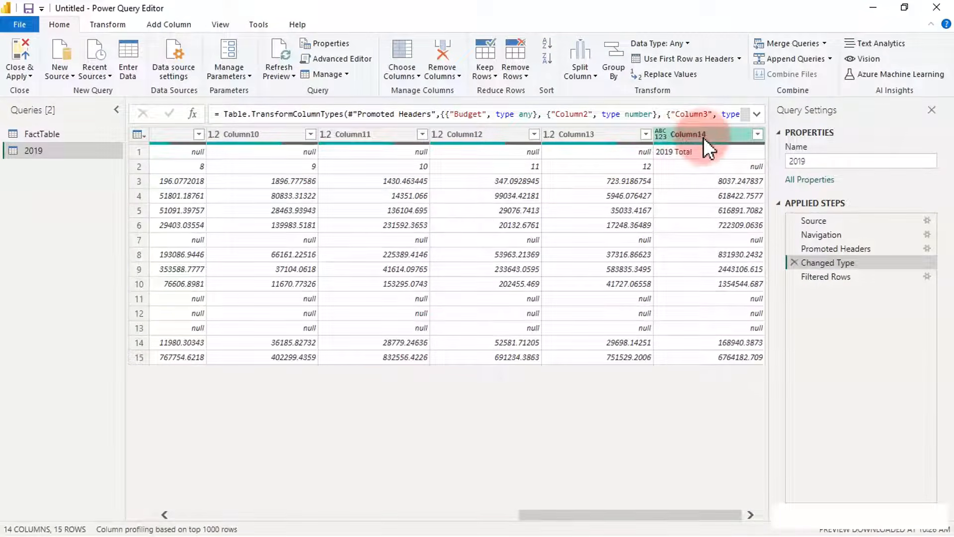
{"action": "right_click", "coordinate": [705, 134]}
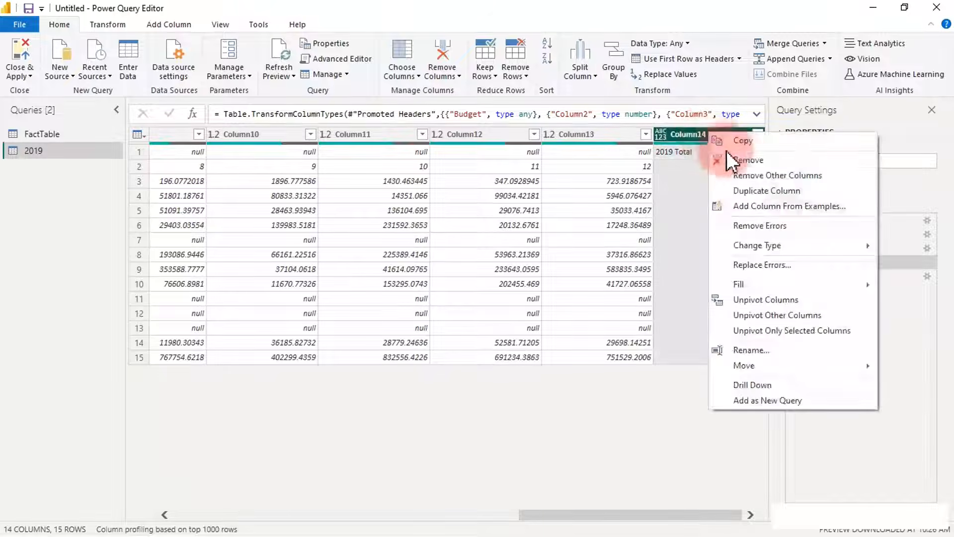
{"action": "left_click", "coordinate": [745, 161]}
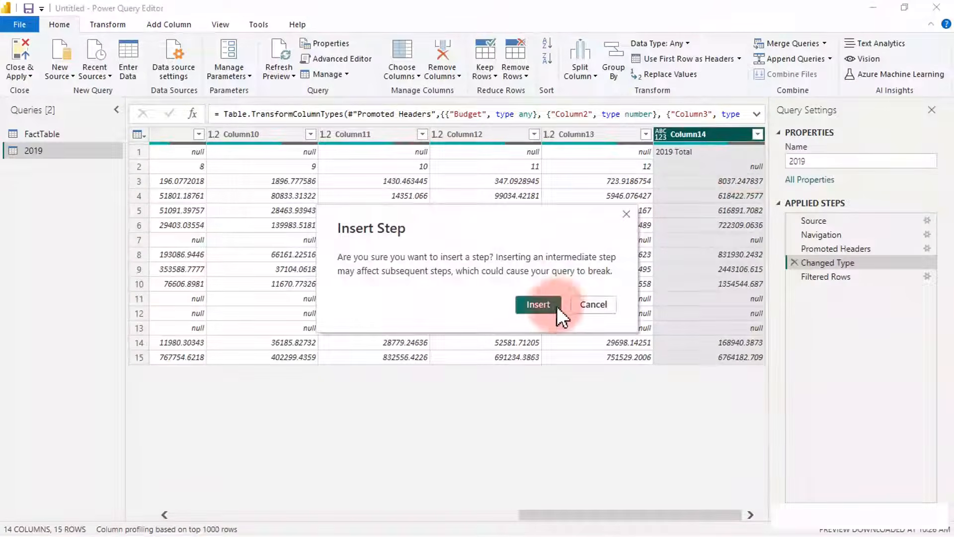
{"action": "left_click", "coordinate": [593, 303]}
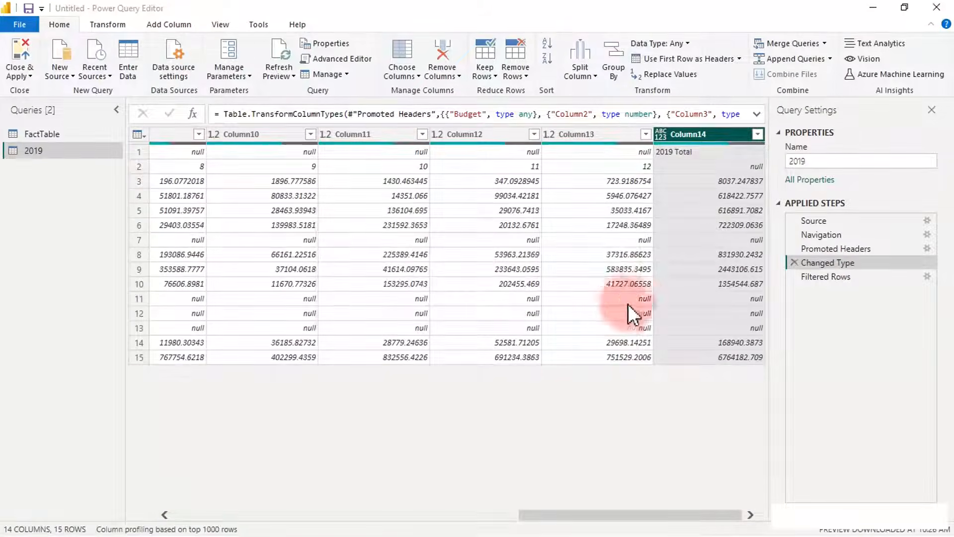
Delete the Filtered Rows step from the 2019 query and remove Column14, which holds the 2019 Total.
{"action": "left_click", "coordinate": [818, 276]}
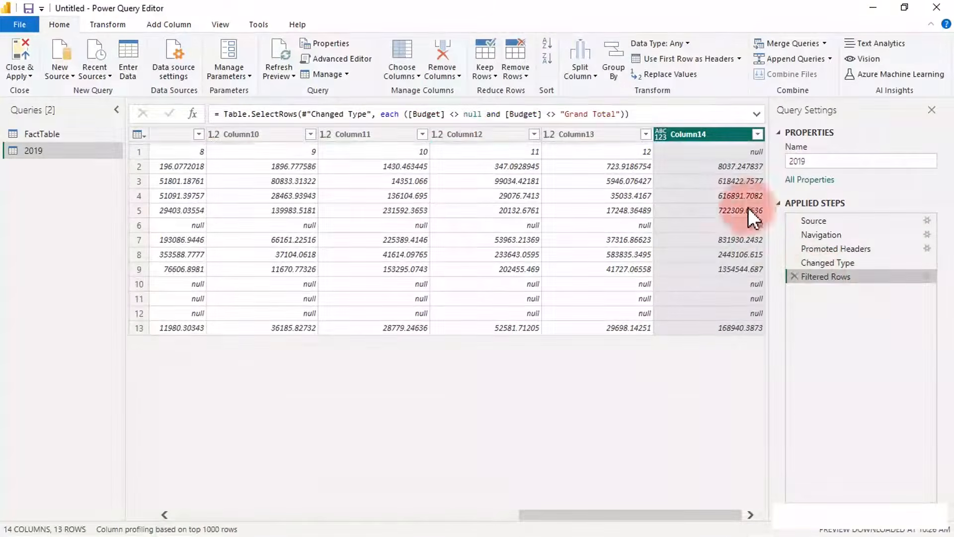
{"action": "left_click", "coordinate": [793, 276]}
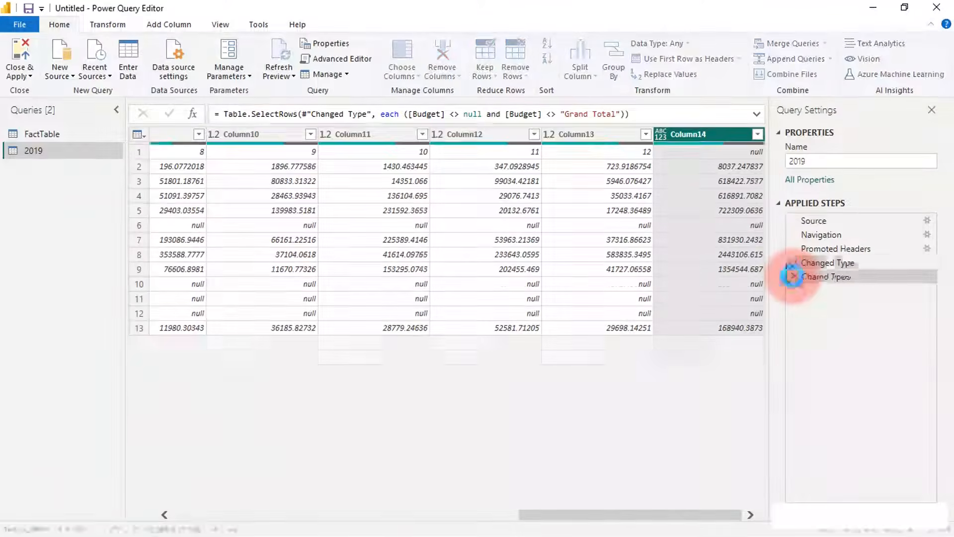
{"action": "right_click", "coordinate": [698, 133]}
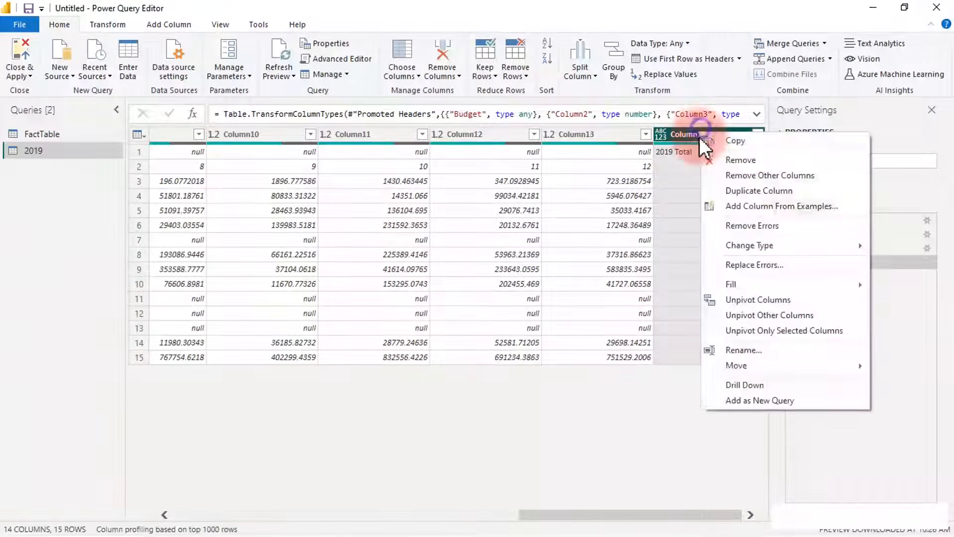
{"action": "left_click", "coordinate": [733, 162]}
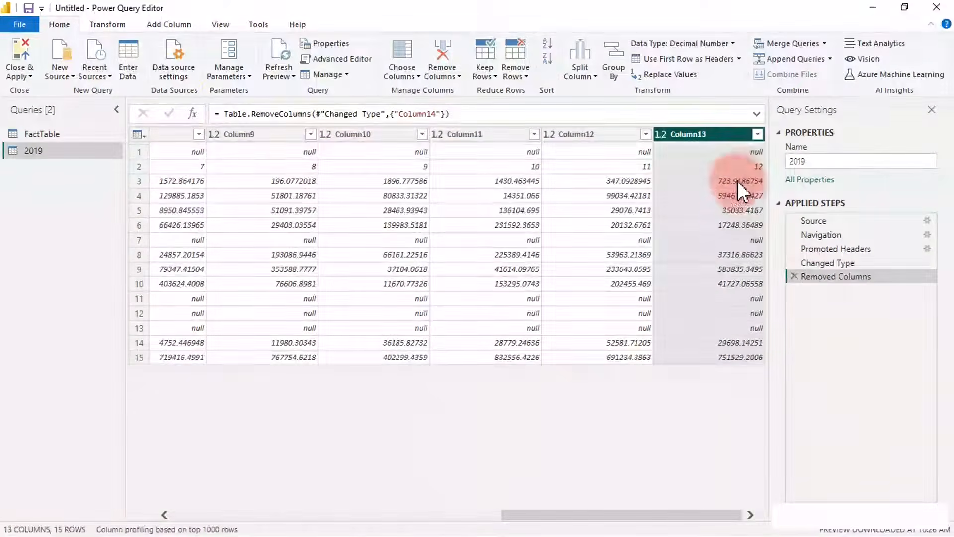
Exclude (null) and Grand Total from the Budget column in the 2019 query, and promote the first row to headers.
{"action": "left_click_drag", "start_coordinate": [669, 514], "coordinate": [256, 520]}
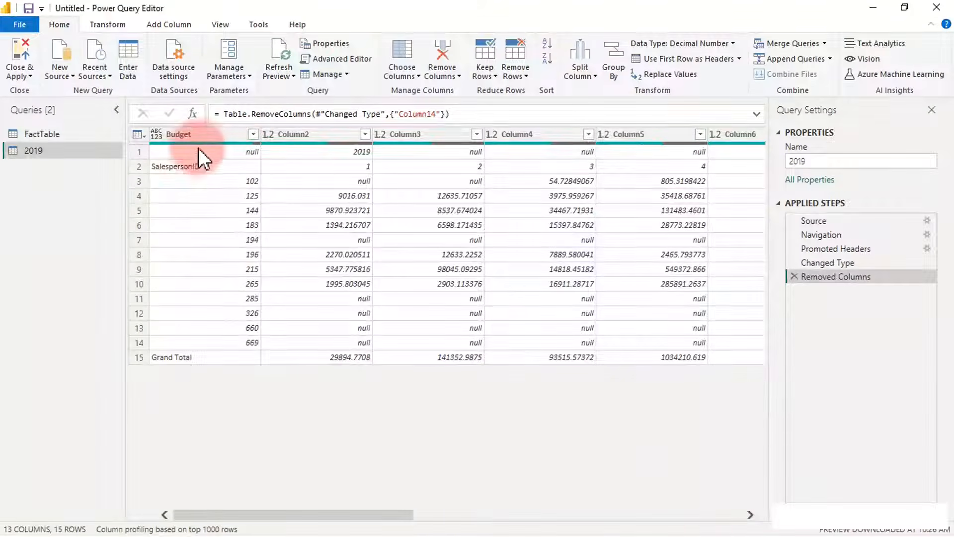
{"action": "left_click", "coordinate": [254, 133]}
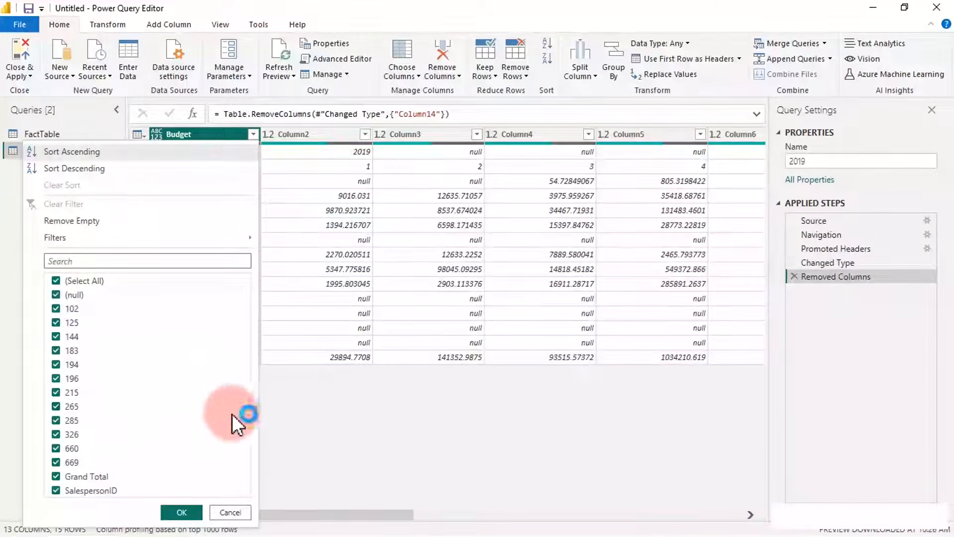
{"action": "left_click", "coordinate": [60, 294]}
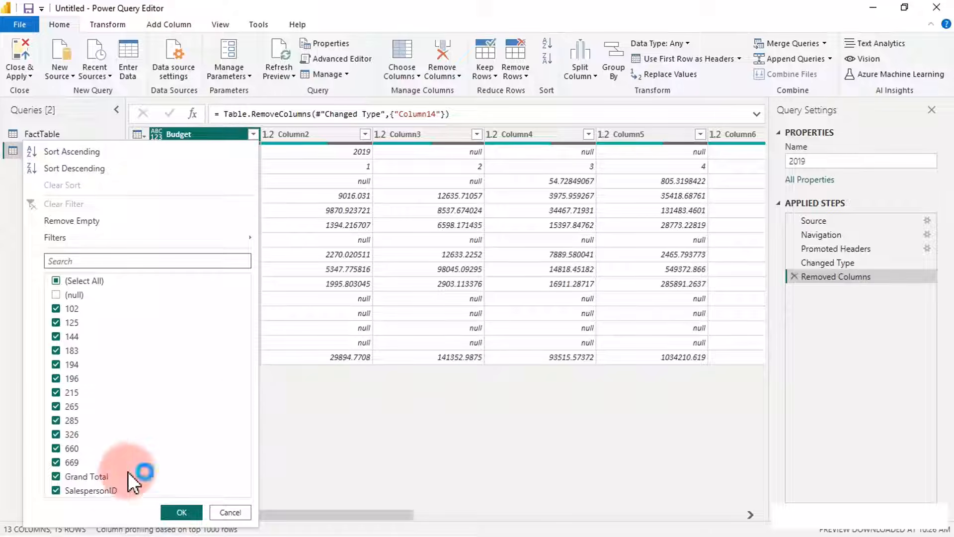
{"action": "left_click", "coordinate": [57, 476]}
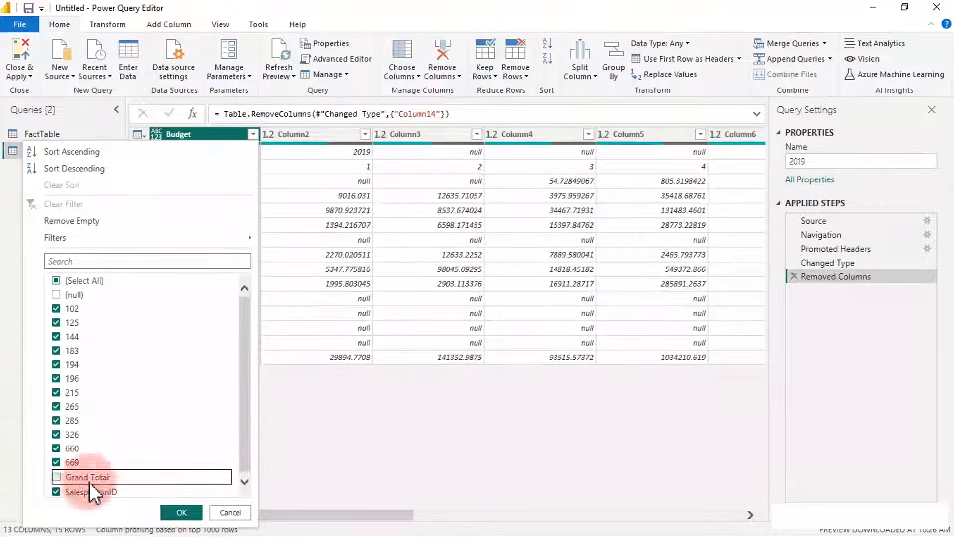
{"action": "left_click", "coordinate": [182, 512]}
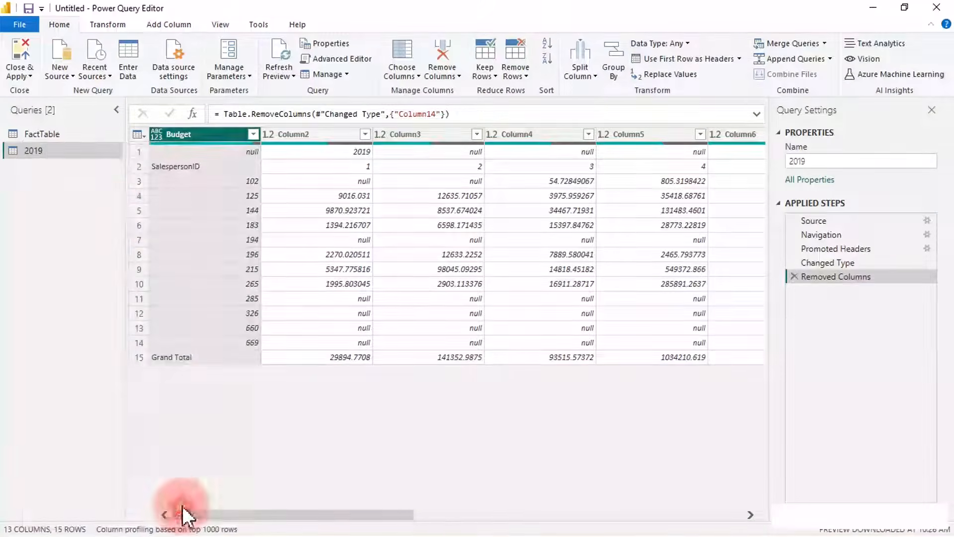
{"action": "left_click", "coordinate": [139, 133]}
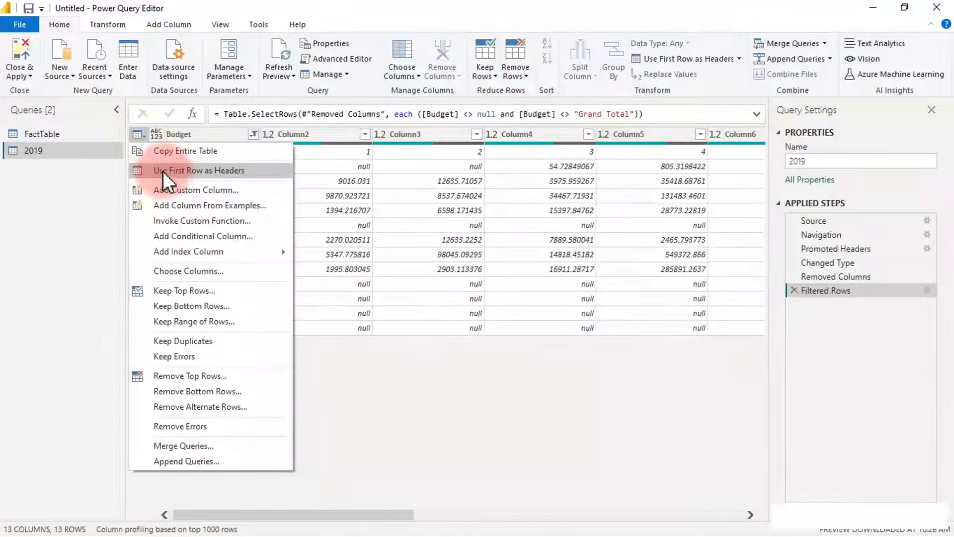
{"action": "left_click", "coordinate": [162, 171]}
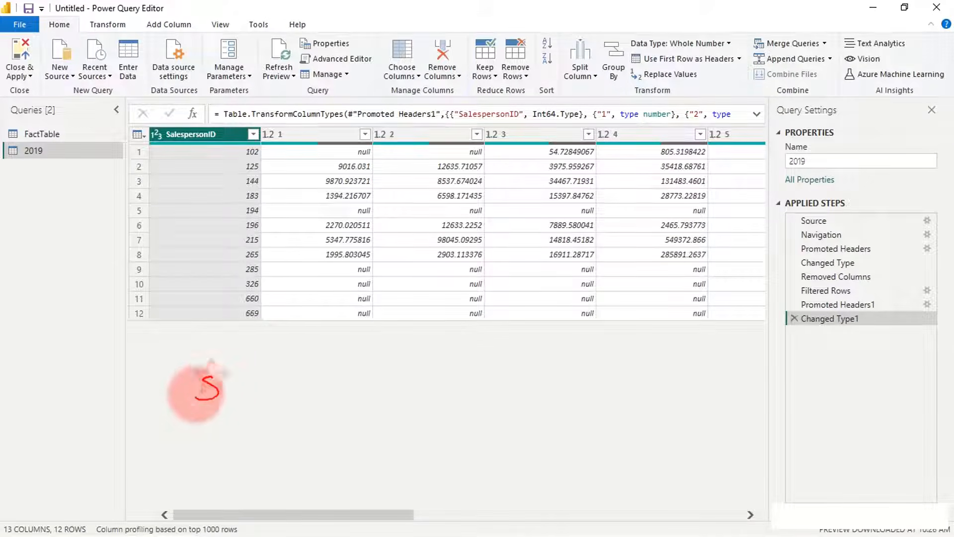
{"action": "left_click_drag", "start_coordinate": [196, 396], "coordinate": [224, 411]}
{"action": "left_click_drag", "start_coordinate": [226, 374], "coordinate": [260, 415]}
{"action": "left_click_drag", "start_coordinate": [279, 381], "coordinate": [277, 403]}
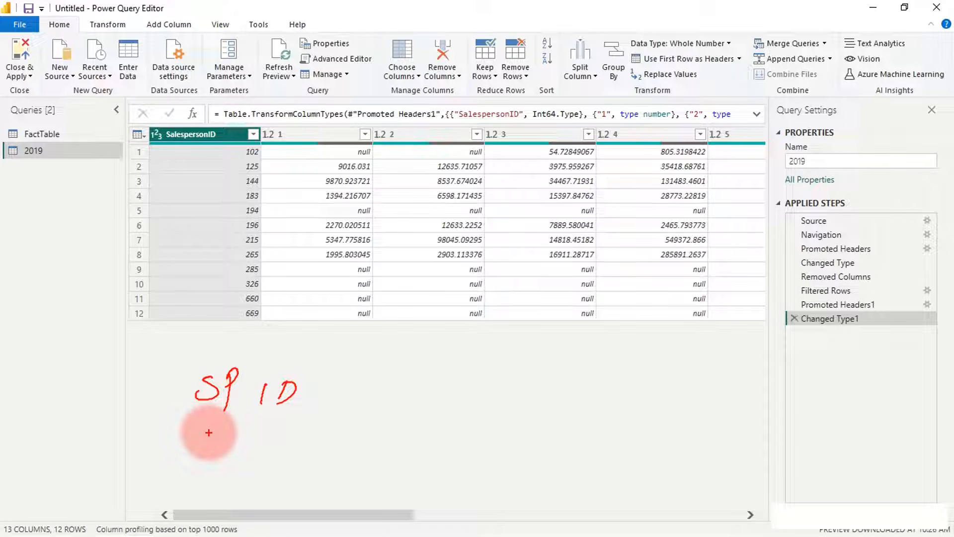
{"action": "mouse_move", "coordinate": [205, 450]}
{"action": "left_mouse_down"}
{"action": "mouse_move", "coordinate": [298, 437]}
{"action": "mouse_move", "coordinate": [287, 457]}
{"action": "left_mouse_up"}
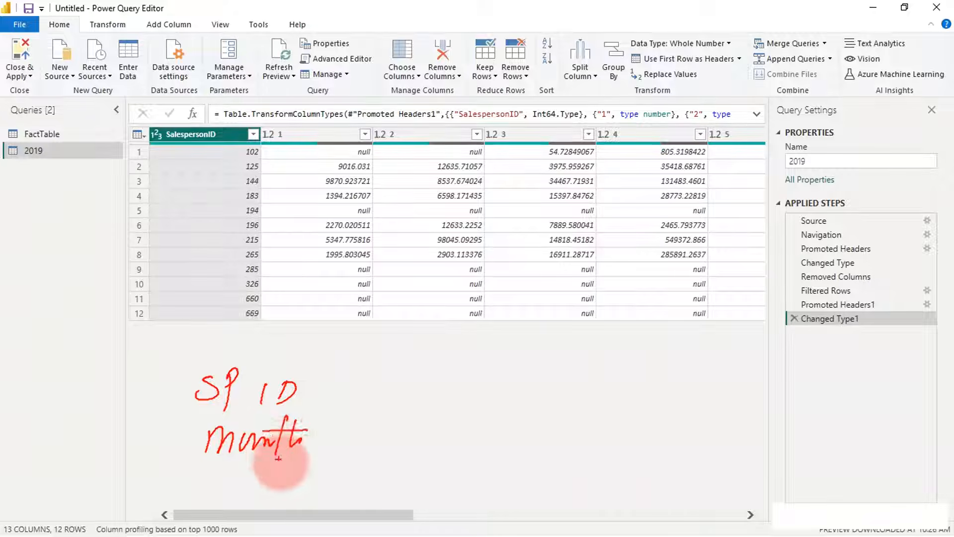
{"action": "mouse_move", "coordinate": [229, 475]}
{"action": "left_mouse_down"}
{"action": "mouse_move", "coordinate": [234, 494]}
{"action": "mouse_move", "coordinate": [295, 472]}
{"action": "mouse_move", "coordinate": [319, 481]}
{"action": "mouse_move", "coordinate": [313, 489]}
{"action": "mouse_move", "coordinate": [300, 478]}
{"action": "left_mouse_up"}
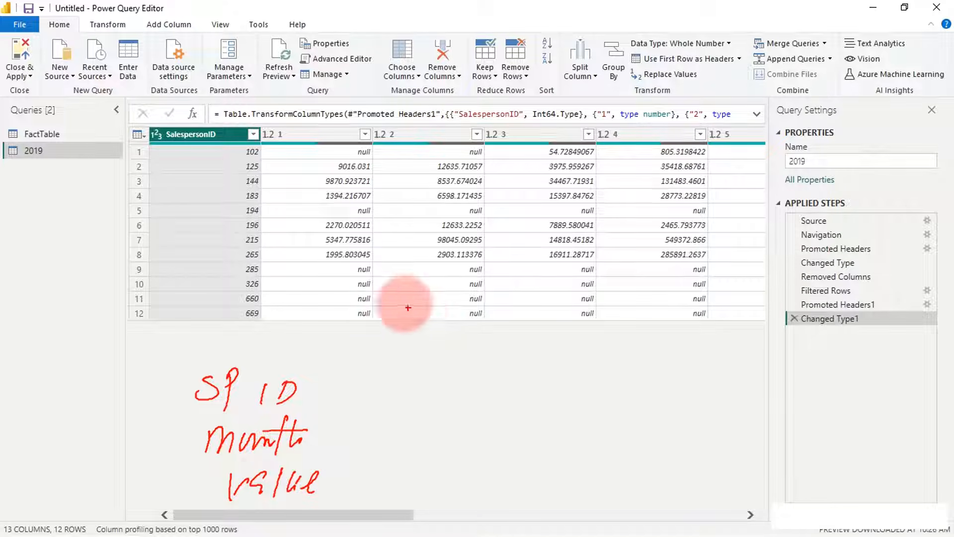
{"action": "mouse_move", "coordinate": [346, 267]}
{"action": "left_mouse_down"}
{"action": "mouse_move", "coordinate": [330, 315]}
{"action": "mouse_move", "coordinate": [341, 323]}
{"action": "left_mouse_up"}
{"action": "left_click_drag", "start_coordinate": [375, 264], "coordinate": [364, 318]}
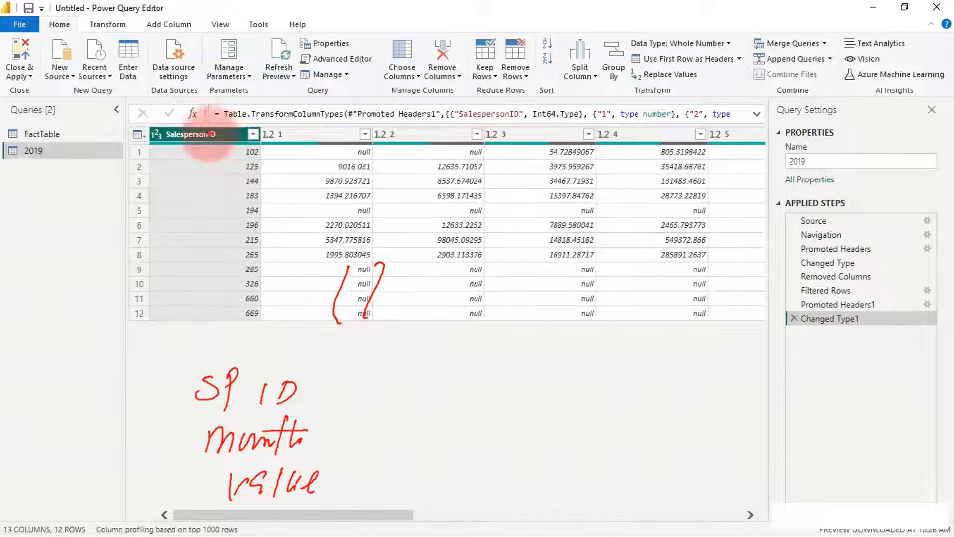
{"action": "left_click_drag", "start_coordinate": [154, 144], "coordinate": [210, 147]}
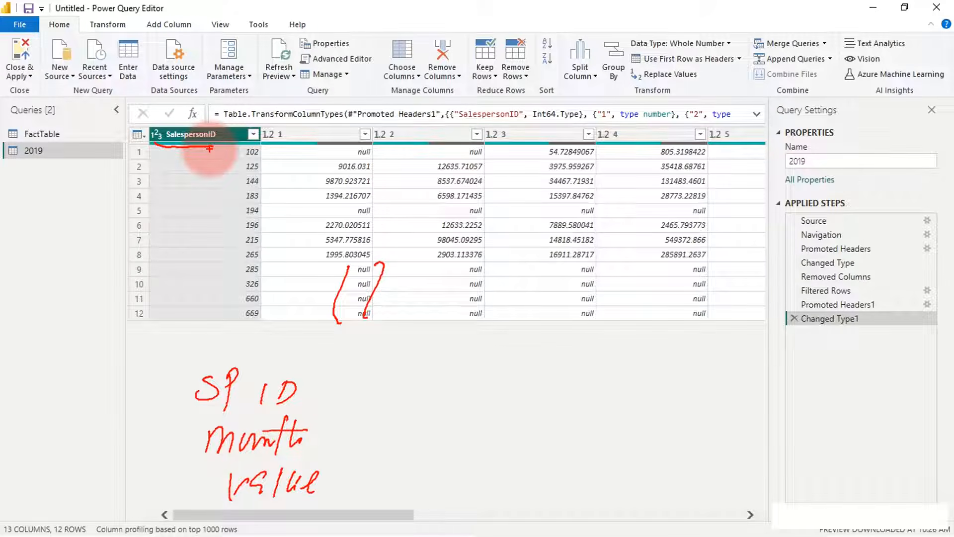
{"action": "key", "text": "Escape"}
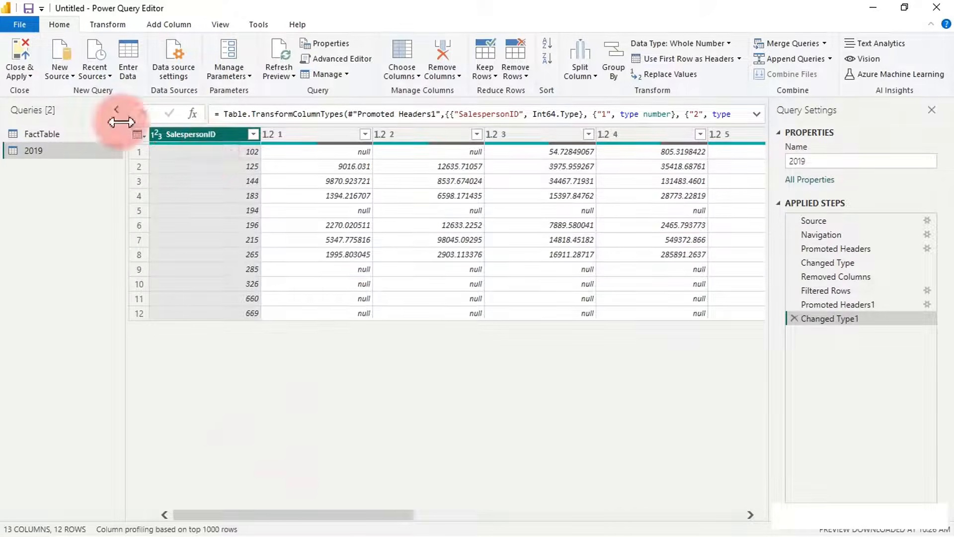
Unpivot the month columns 1 to 12 in the 2019 query, and delete the resulting Unpivoted Columns step.
{"action": "left_click", "coordinate": [290, 139]}
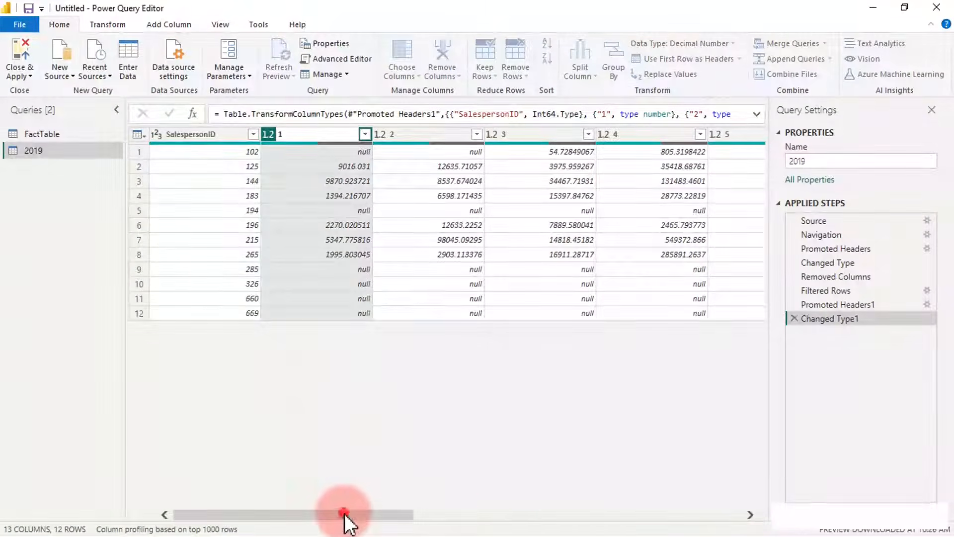
{"action": "left_click", "coordinate": [554, 512]}
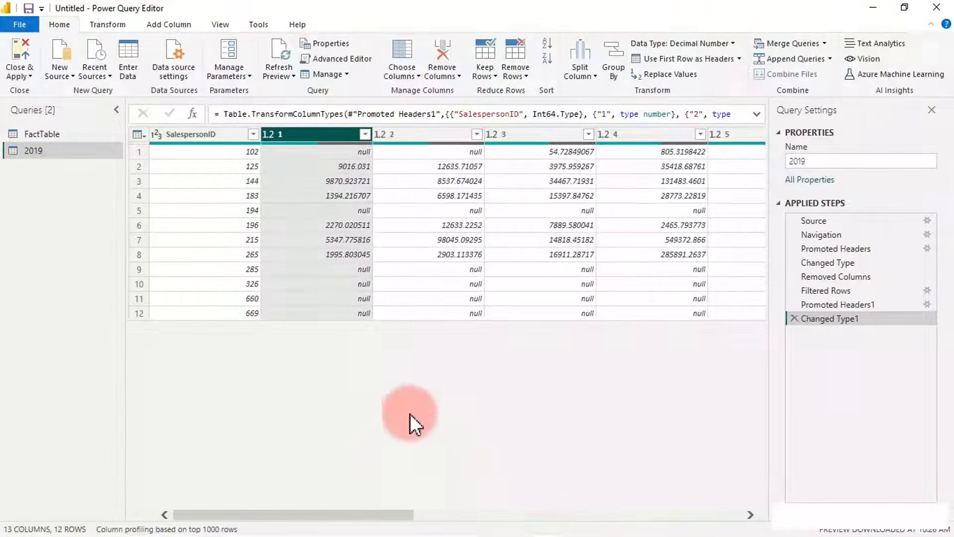
{"action": "left_click_drag", "start_coordinate": [397, 512], "coordinate": [756, 502]}
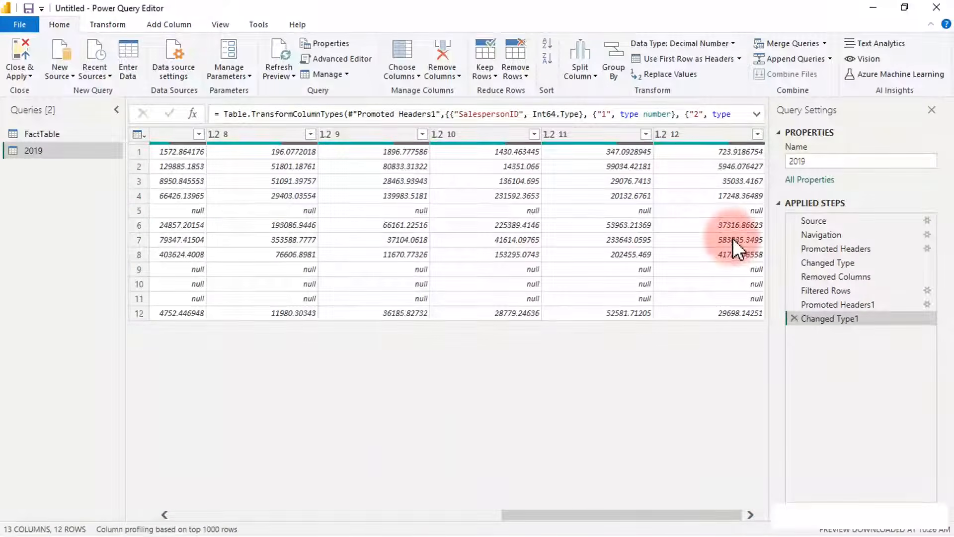
{"action": "left_click", "coordinate": [715, 134]}
{"action": "key", "text": "ctrl+a"}
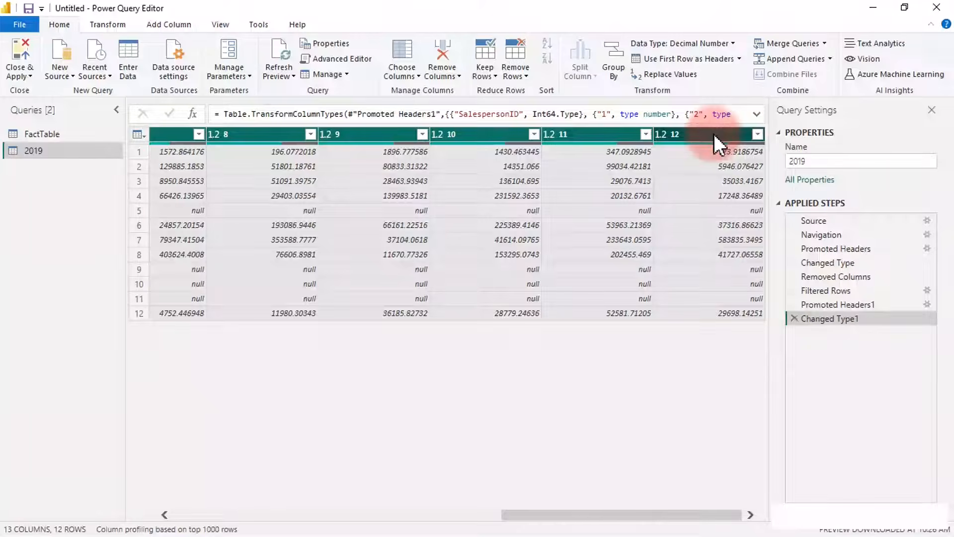
{"action": "right_click", "coordinate": [713, 133]}
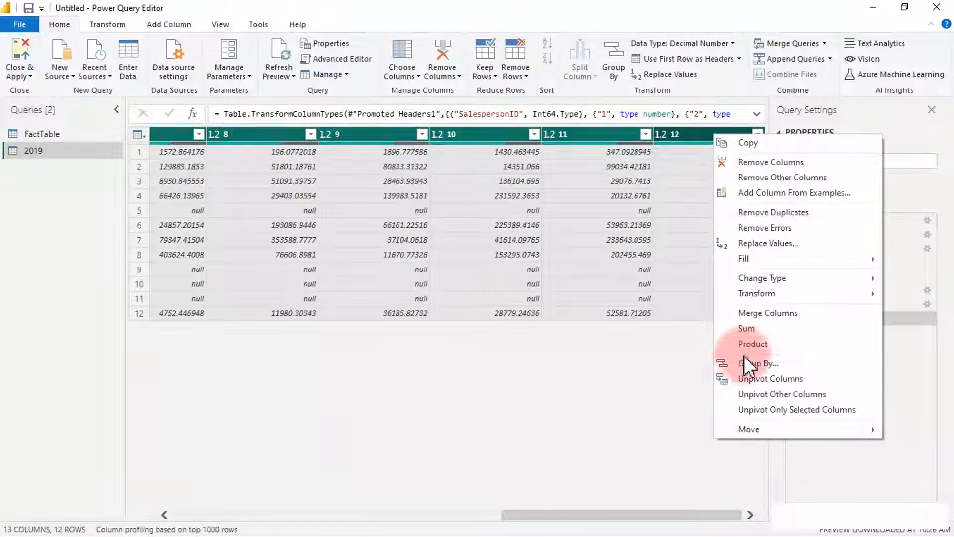
{"action": "left_click", "coordinate": [750, 380]}
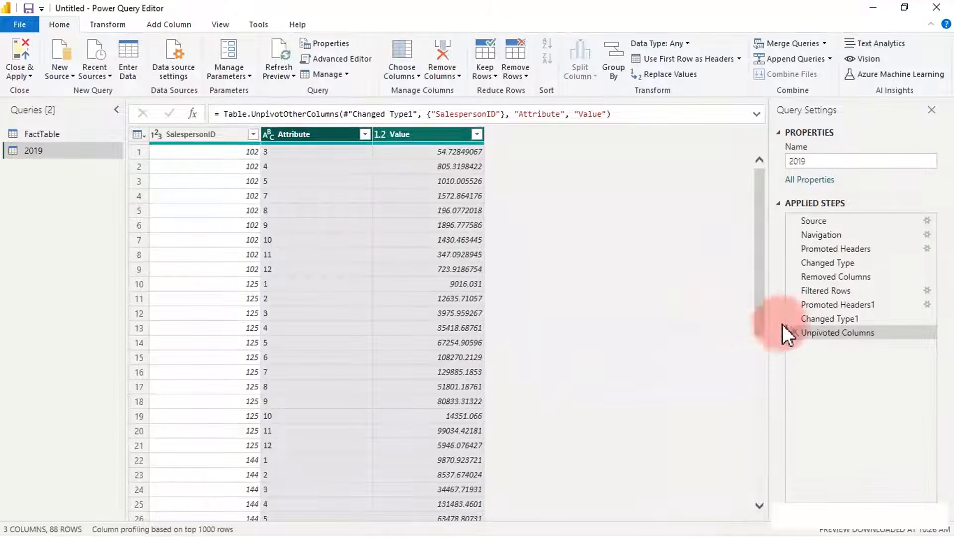
{"action": "left_click", "coordinate": [795, 333]}
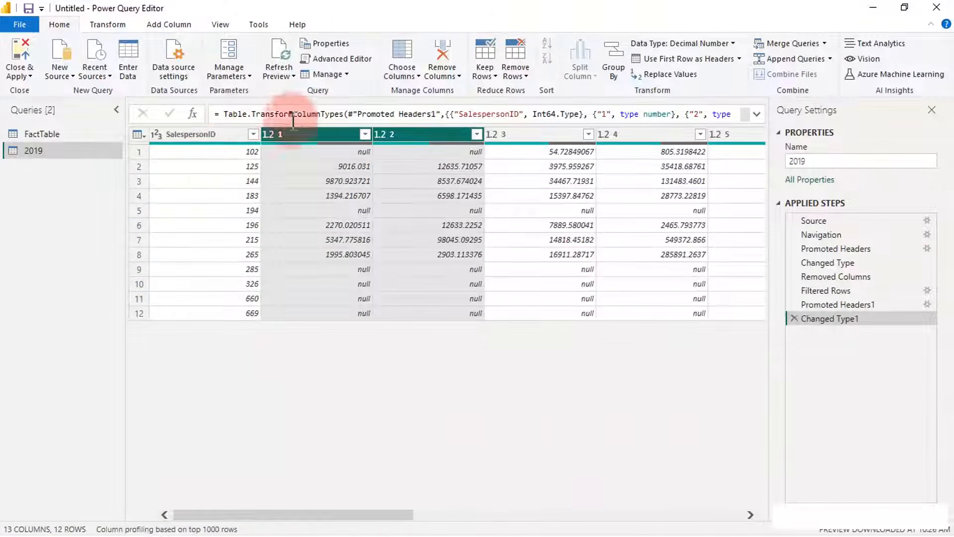
Unpivot all columns other than SalespersonID in the 2019 query.
{"action": "left_click", "coordinate": [207, 134]}
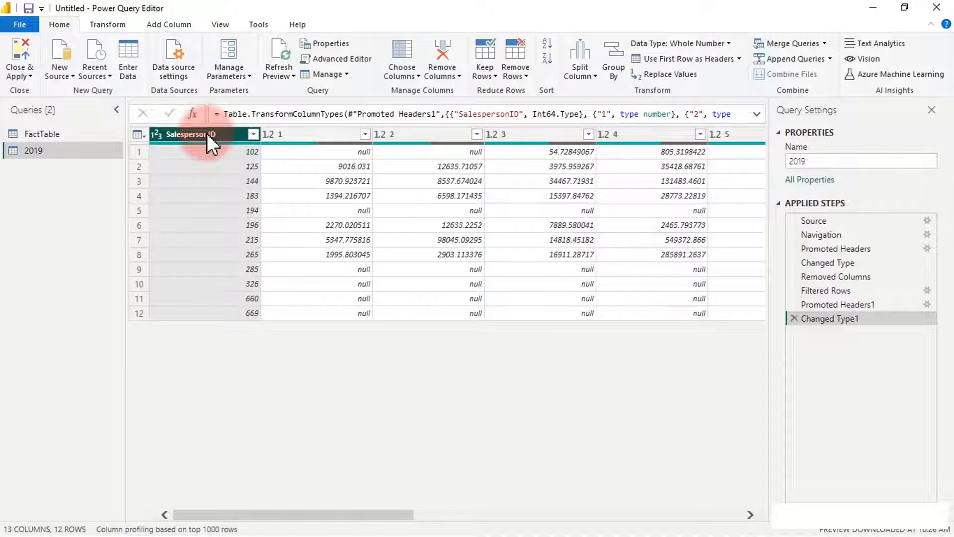
{"action": "right_click", "coordinate": [207, 133]}
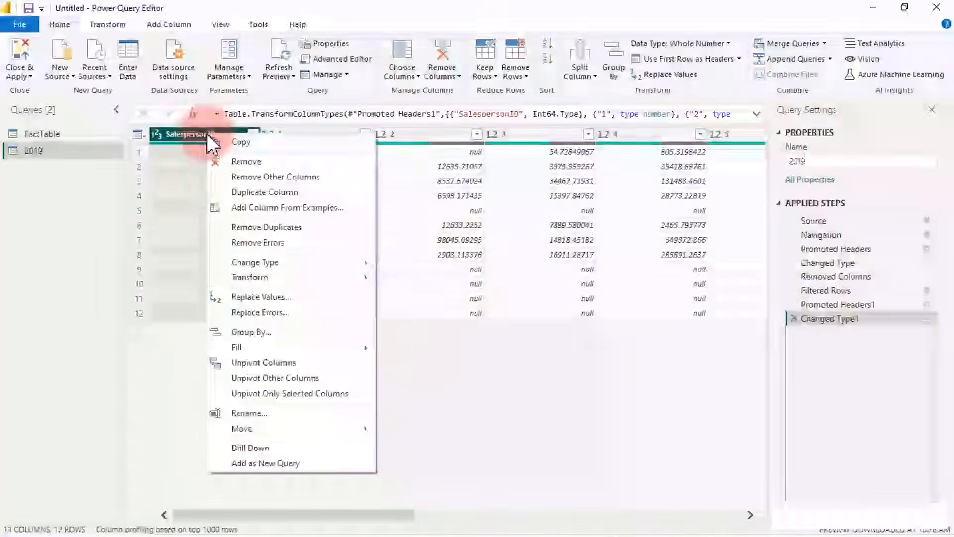
{"action": "left_click", "coordinate": [255, 381]}
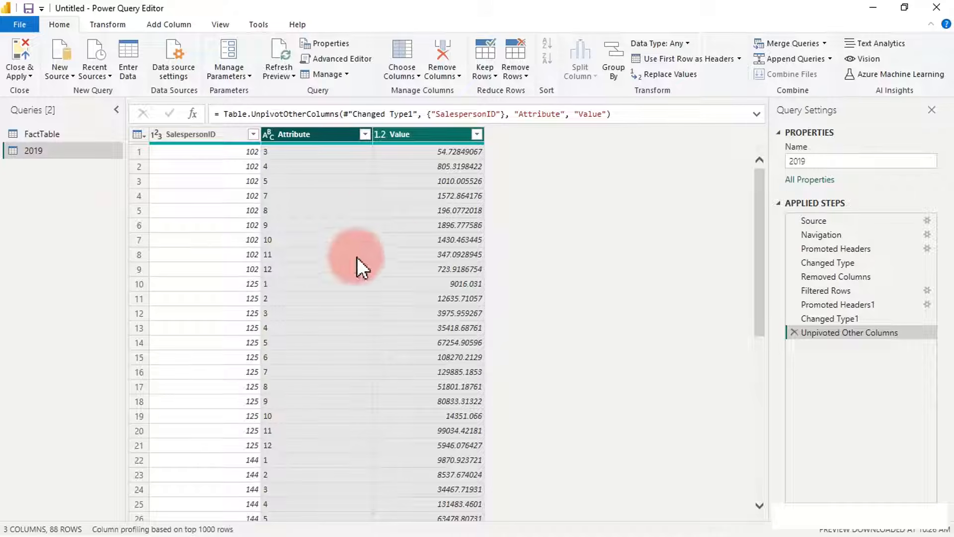
Rename the Value column as Budget and the Attribute column as Month in the 2019 query.
{"action": "left_click", "coordinate": [421, 133]}
{"action": "double_click", "coordinate": [421, 133]}
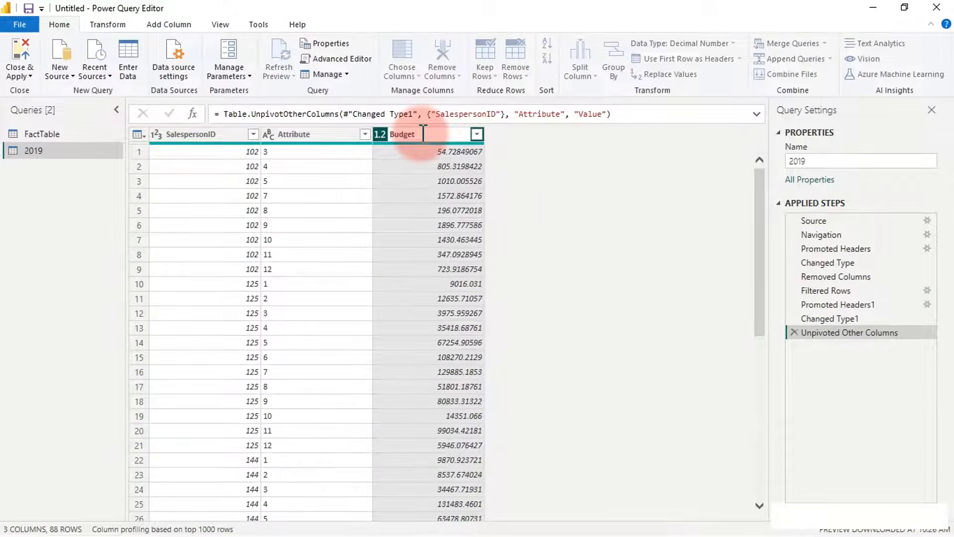
{"action": "key", "text": "Return"}
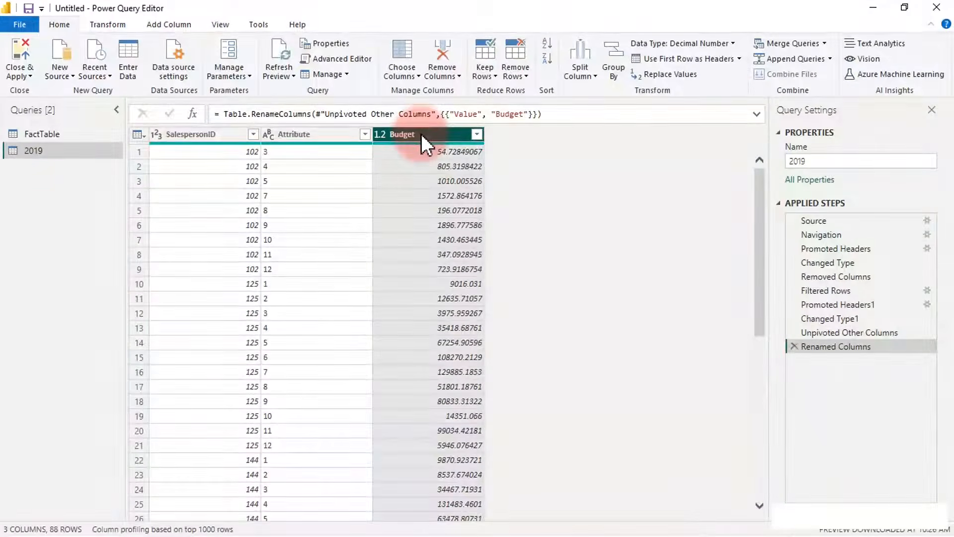
{"action": "double_click", "coordinate": [304, 134]}
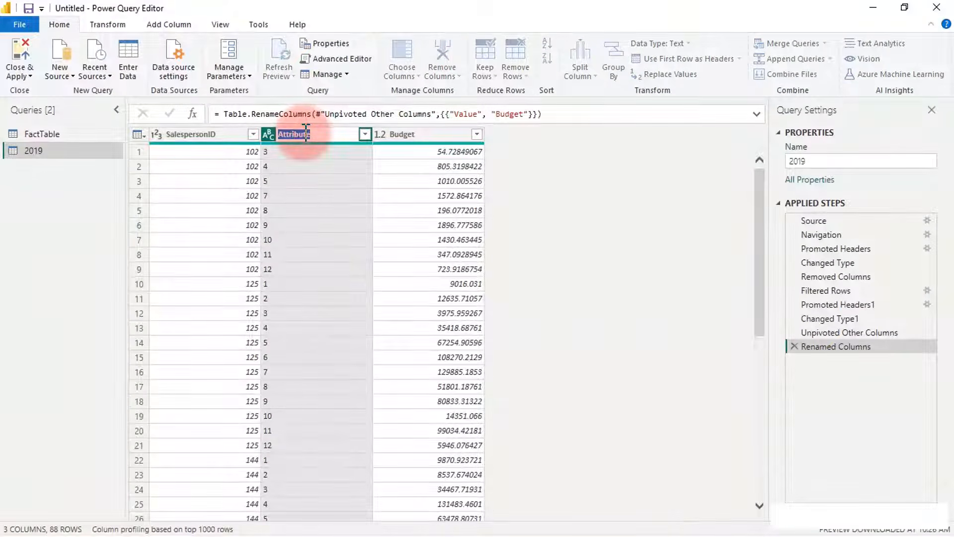
{"action": "type", "text": "Month"}
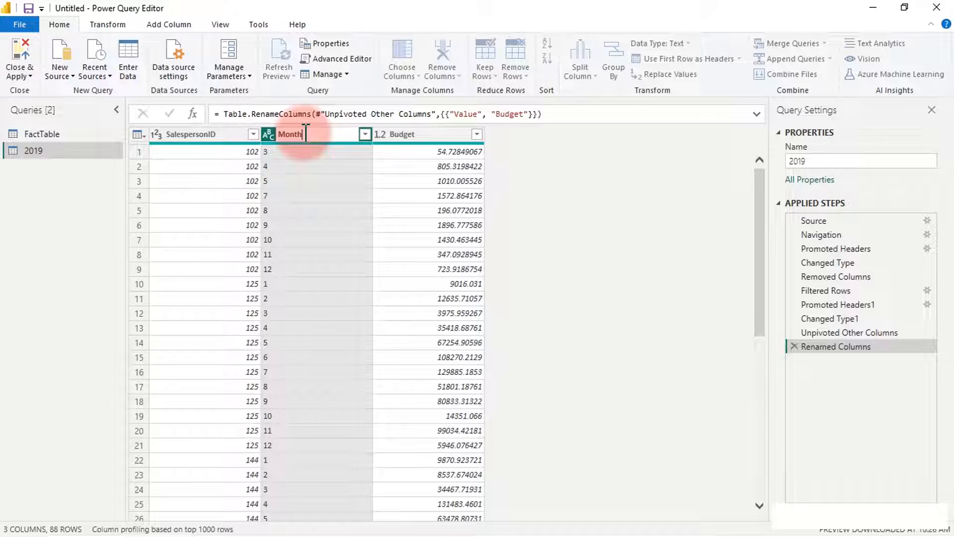
{"action": "key", "text": "Return"}
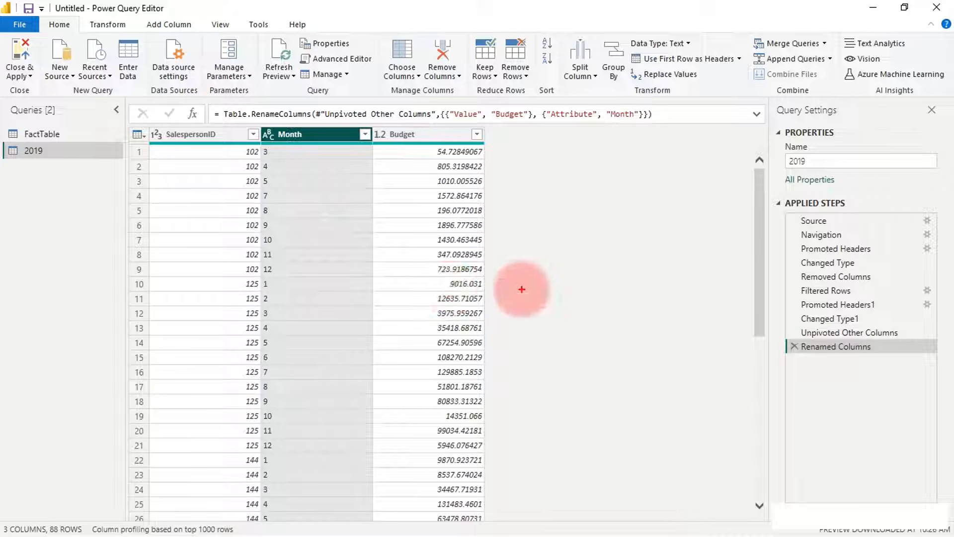
{"action": "mouse_move", "coordinate": [534, 245]}
{"action": "left_mouse_down"}
{"action": "mouse_move", "coordinate": [554, 270]}
{"action": "mouse_move", "coordinate": [580, 255]}
{"action": "left_mouse_up"}
{"action": "left_click_drag", "start_coordinate": [517, 302], "coordinate": [544, 325]}
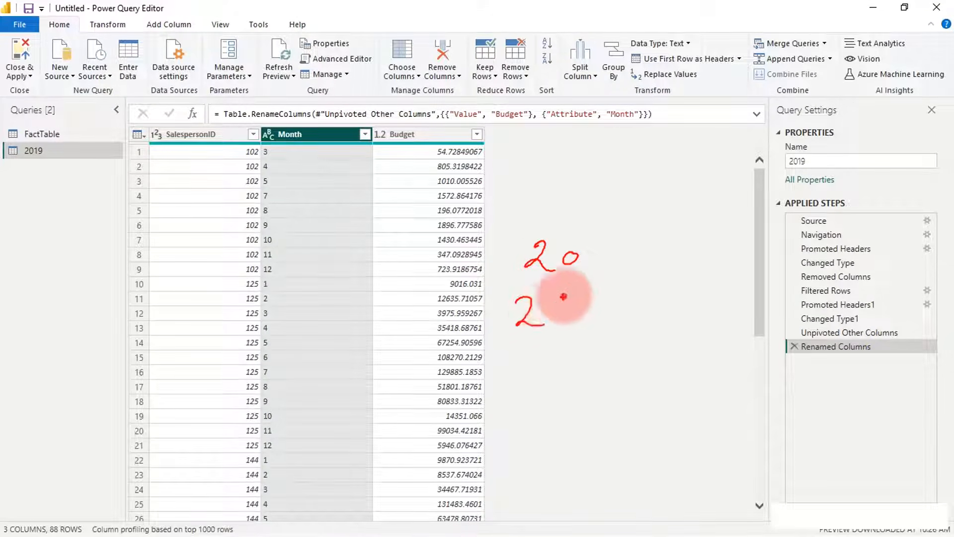
{"action": "left_click_drag", "start_coordinate": [570, 294], "coordinate": [556, 316]}
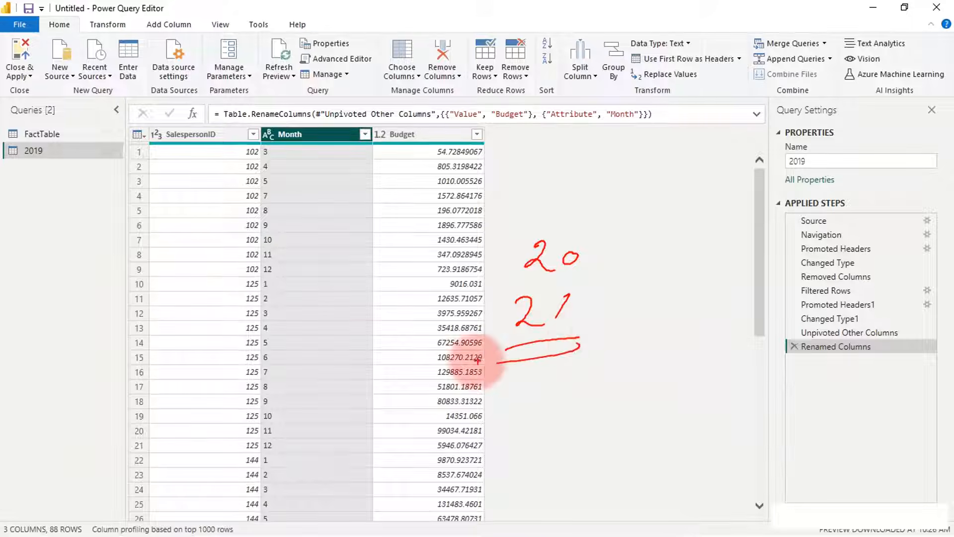
{"action": "left_click_drag", "start_coordinate": [496, 363], "coordinate": [579, 340]}
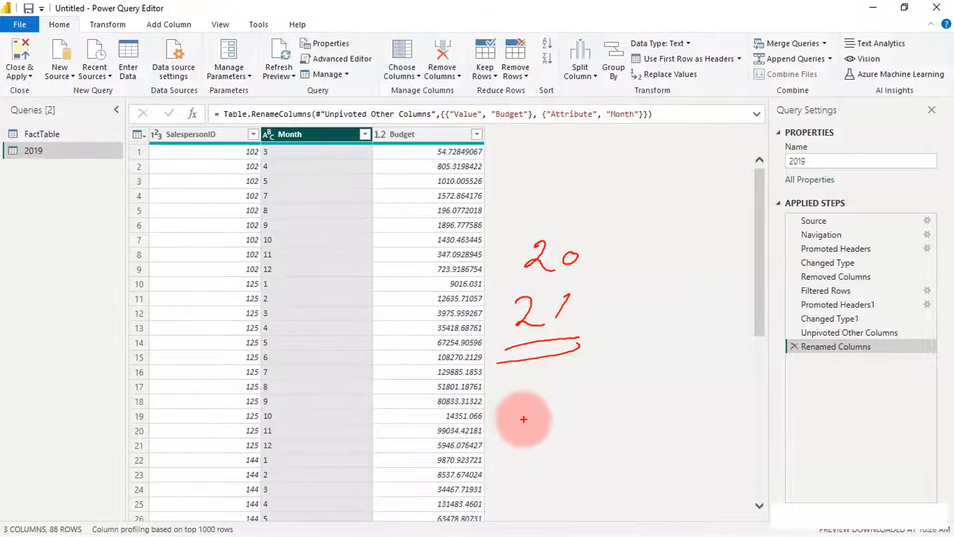
{"action": "left_click_drag", "start_coordinate": [525, 414], "coordinate": [500, 457]}
{"action": "mouse_move", "coordinate": [531, 416]}
{"action": "left_mouse_down"}
{"action": "mouse_move", "coordinate": [528, 455]}
{"action": "mouse_move", "coordinate": [539, 438]}
{"action": "left_mouse_up"}
{"action": "left_click_drag", "start_coordinate": [546, 431], "coordinate": [542, 448]}
{"action": "mouse_move", "coordinate": [577, 431]}
{"action": "left_mouse_down"}
{"action": "mouse_move", "coordinate": [567, 452]}
{"action": "mouse_move", "coordinate": [575, 440]}
{"action": "mouse_move", "coordinate": [651, 447]}
{"action": "left_mouse_up"}
{"action": "mouse_move", "coordinate": [688, 420]}
{"action": "left_mouse_down"}
{"action": "mouse_move", "coordinate": [677, 444]}
{"action": "mouse_move", "coordinate": [695, 415]}
{"action": "left_mouse_up"}
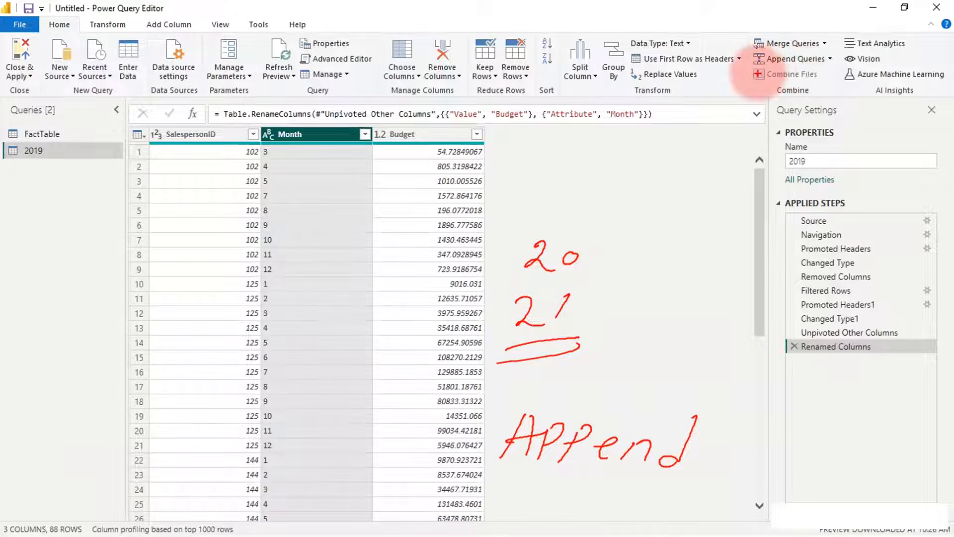
{"action": "mouse_move", "coordinate": [757, 73]}
{"action": "left_mouse_down"}
{"action": "mouse_move", "coordinate": [817, 77]}
{"action": "mouse_move", "coordinate": [840, 56]}
{"action": "mouse_move", "coordinate": [767, 44]}
{"action": "mouse_move", "coordinate": [741, 58]}
{"action": "mouse_move", "coordinate": [758, 75]}
{"action": "left_mouse_up"}
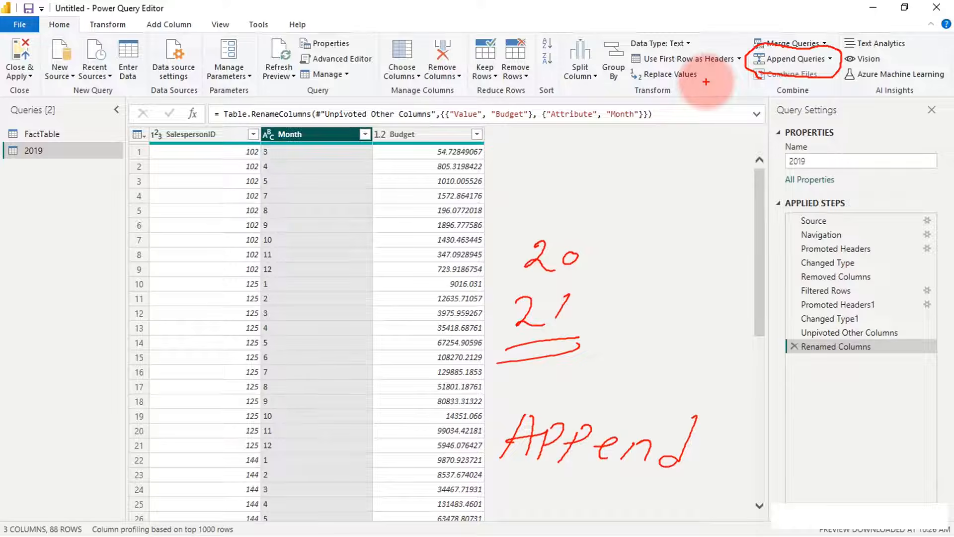
{"action": "key", "text": "Escape"}
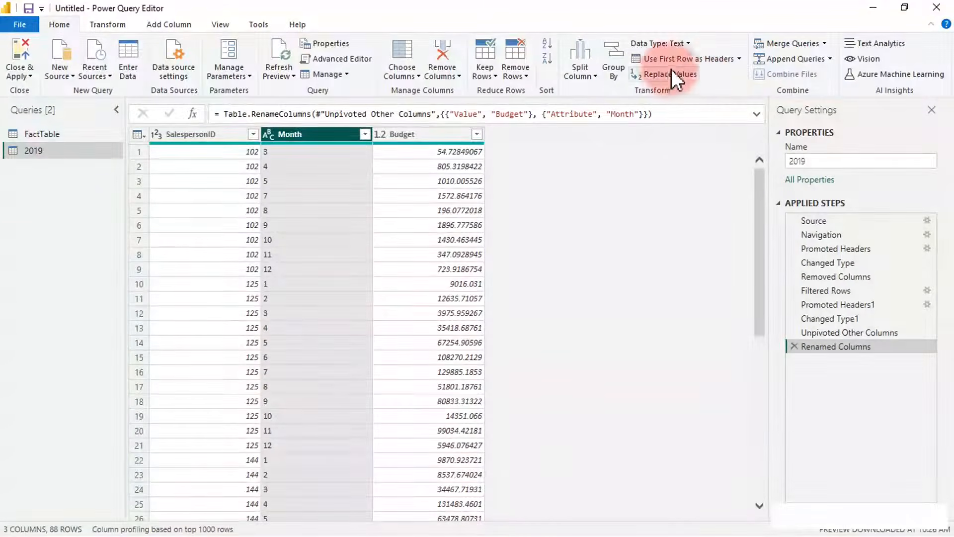
Examine which Budget.xlsx sheets the 2019 query's Navigation step can point to, and leave its settings without changes.
{"action": "left_click", "coordinate": [828, 237]}
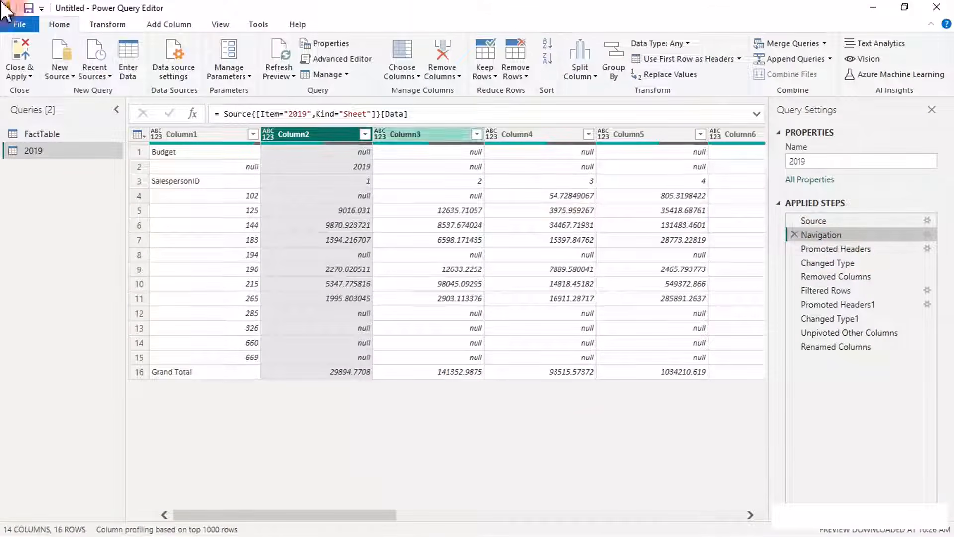
{"action": "left_click", "coordinate": [927, 235]}
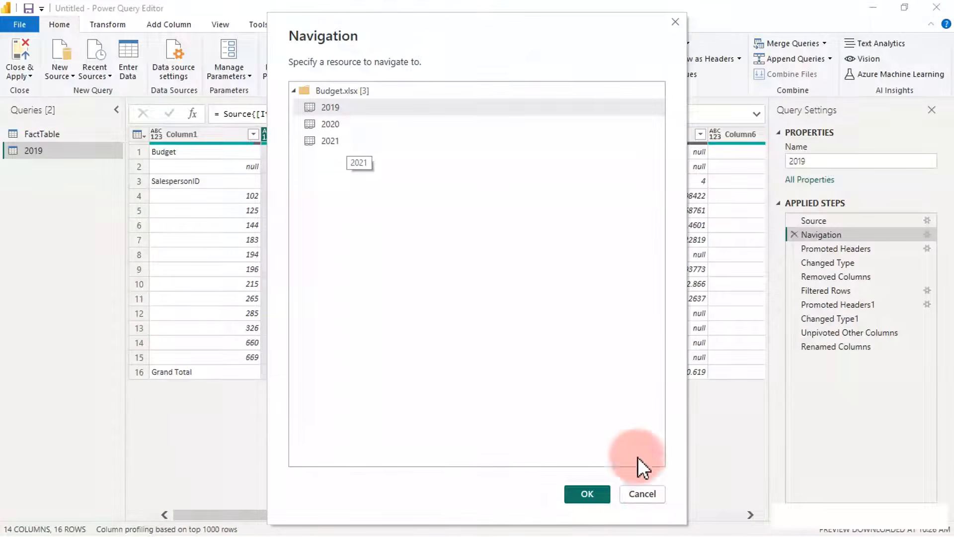
{"action": "left_click", "coordinate": [646, 494]}
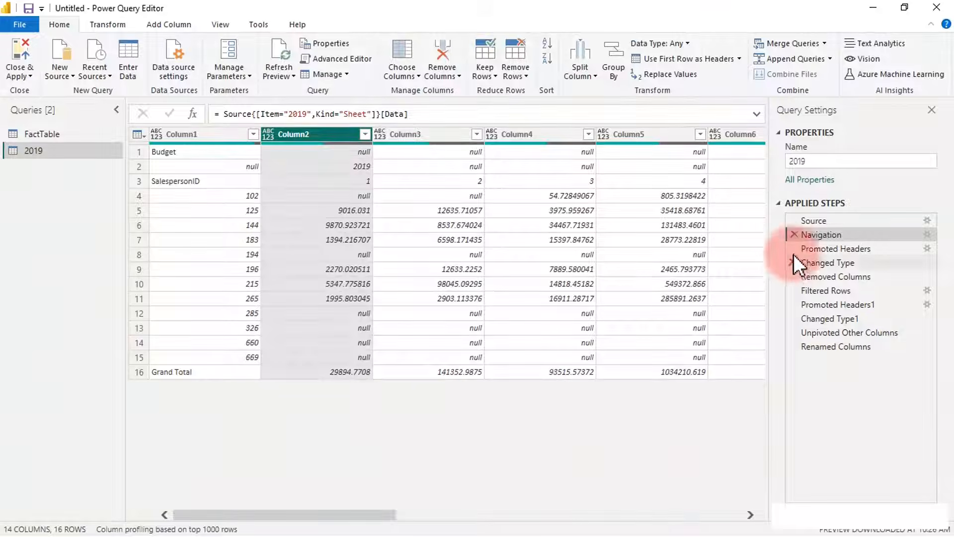
Delete the Navigation step from the 2019 query, go back to its Source step and look at the Name and Data columns.
{"action": "left_click", "coordinate": [793, 234]}
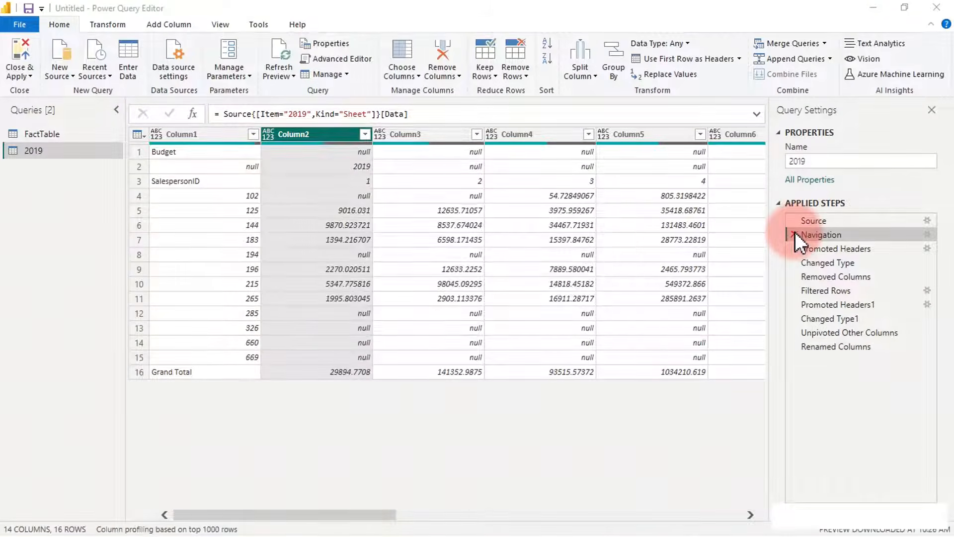
{"action": "left_click", "coordinate": [524, 301]}
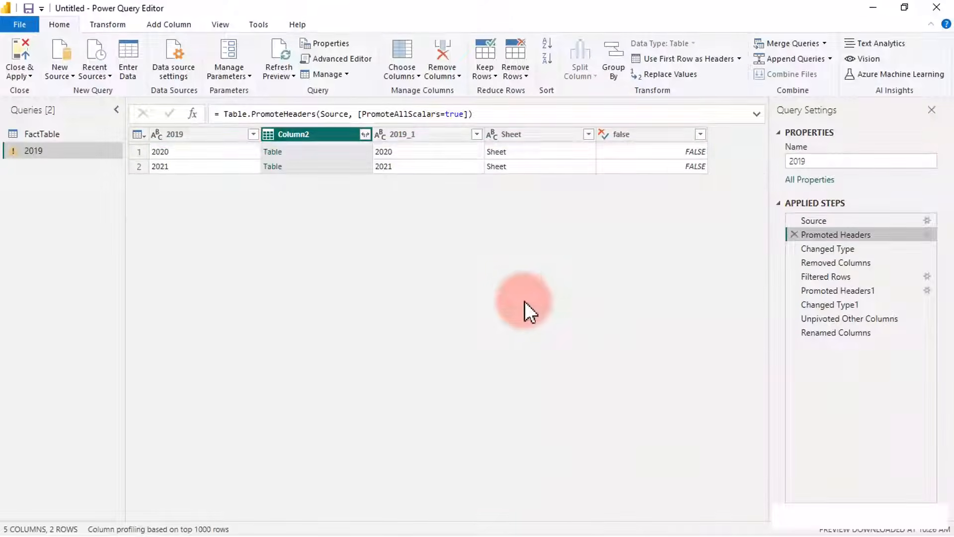
{"action": "left_click", "coordinate": [815, 220]}
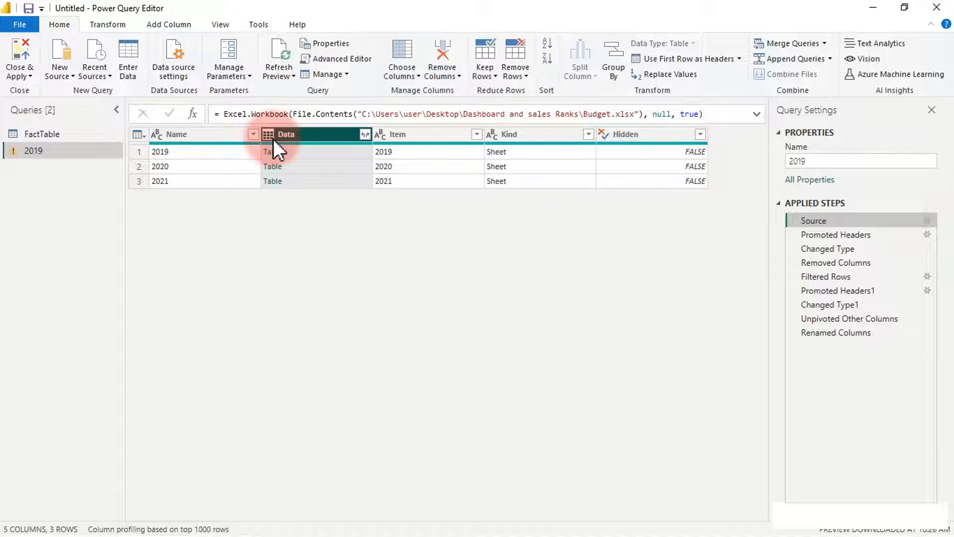
{"action": "left_click", "coordinate": [233, 136]}
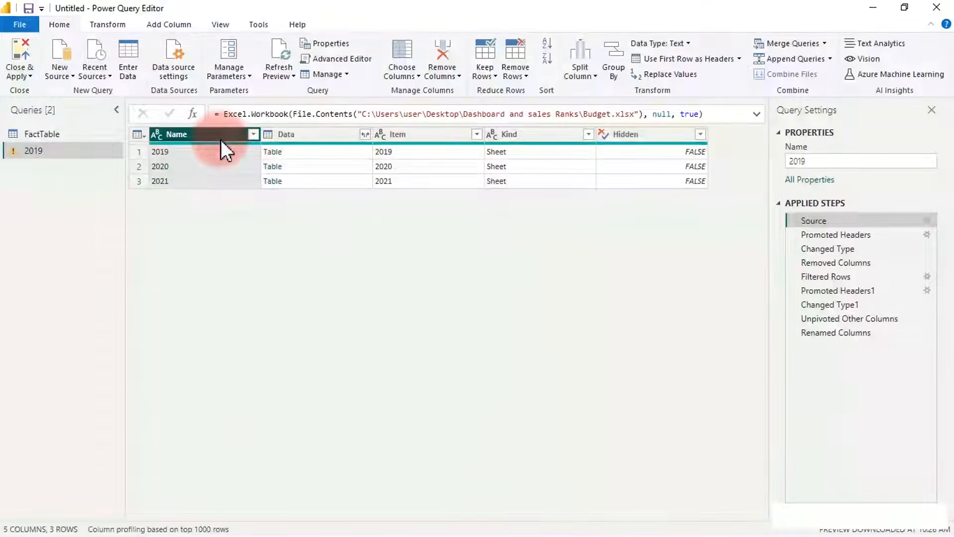
{"action": "left_click", "coordinate": [300, 136]}
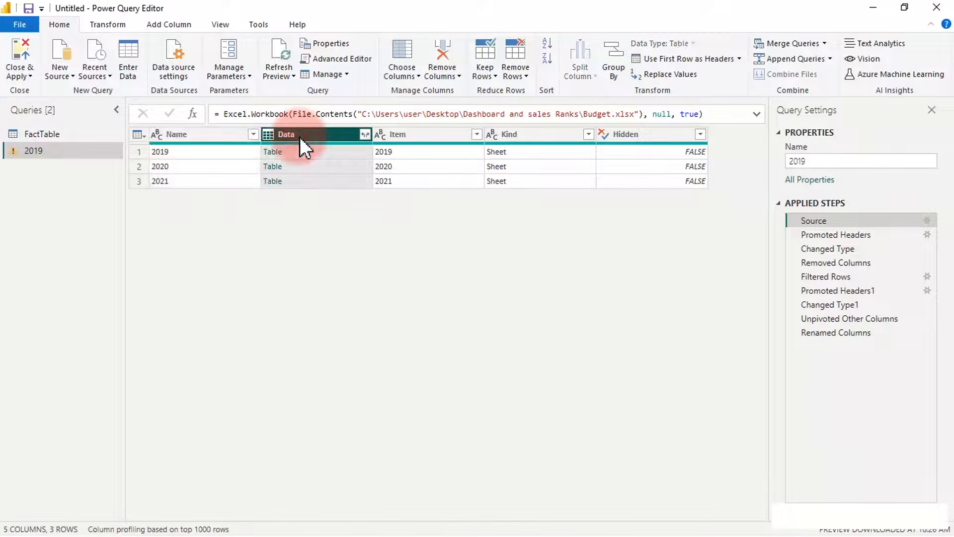
Preview the 2019, 2020 and 2021 sheet tables in the Data column, and look at the Item, Kind and Hidden columns.
{"action": "left_click", "coordinate": [296, 152]}
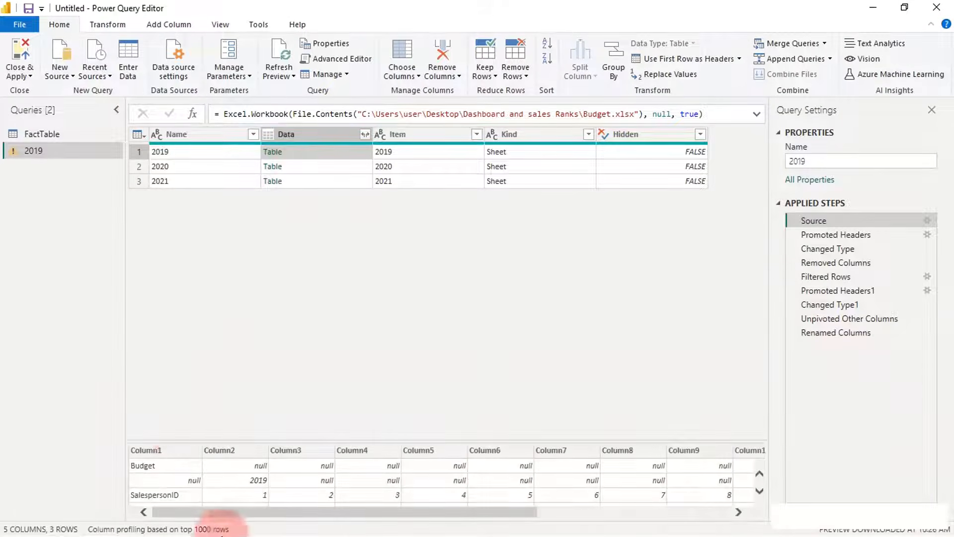
{"action": "scroll", "coordinate": [379, 497], "scroll_direction": "down", "scroll_amount": 1}
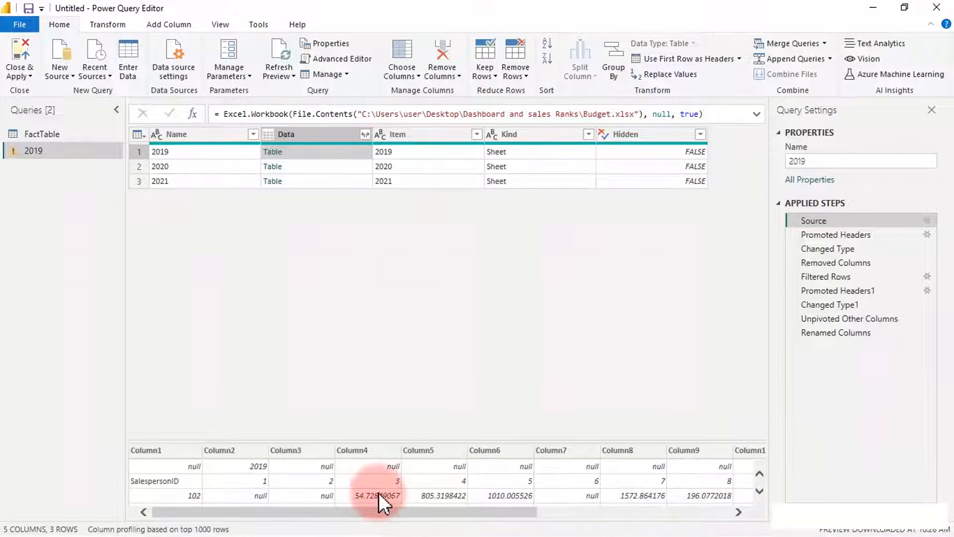
{"action": "left_click", "coordinate": [307, 167]}
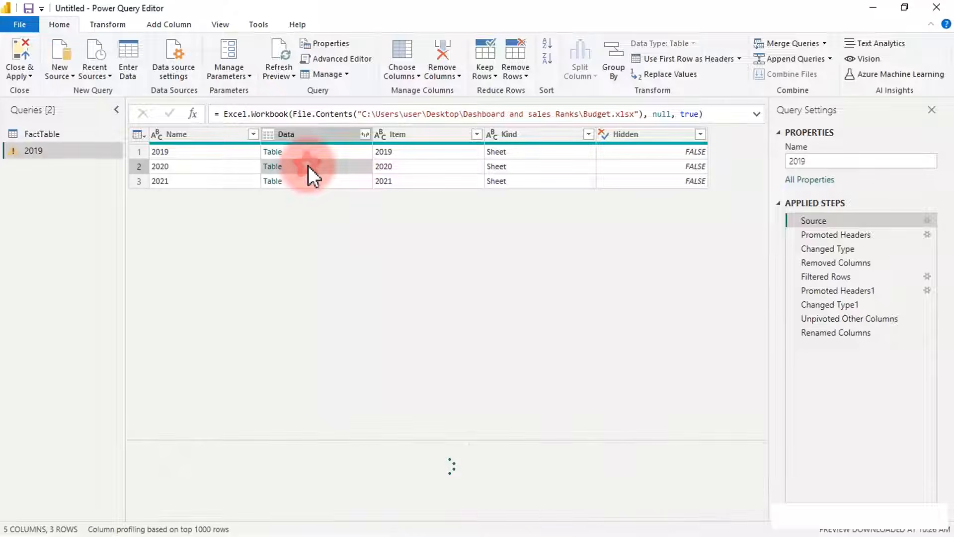
{"action": "left_click", "coordinate": [302, 181]}
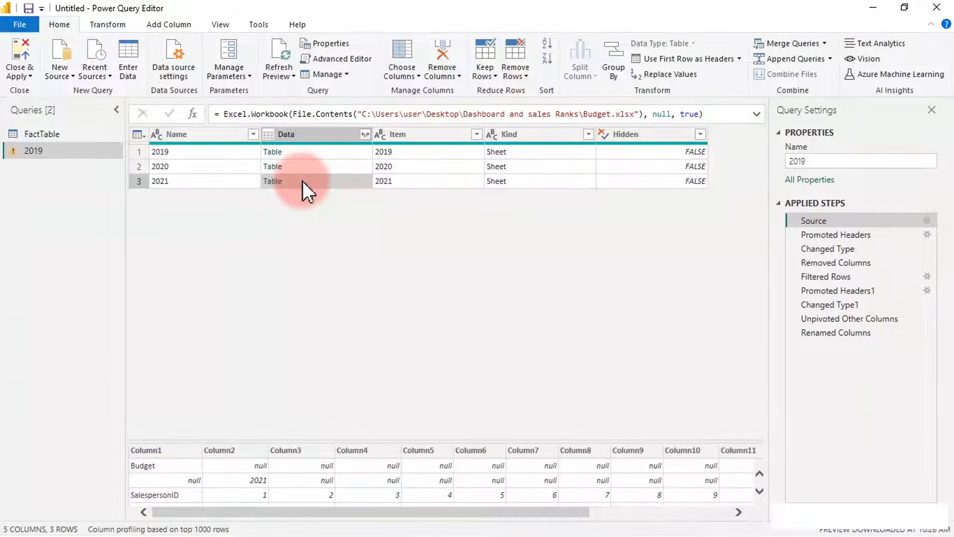
{"action": "left_click", "coordinate": [428, 132]}
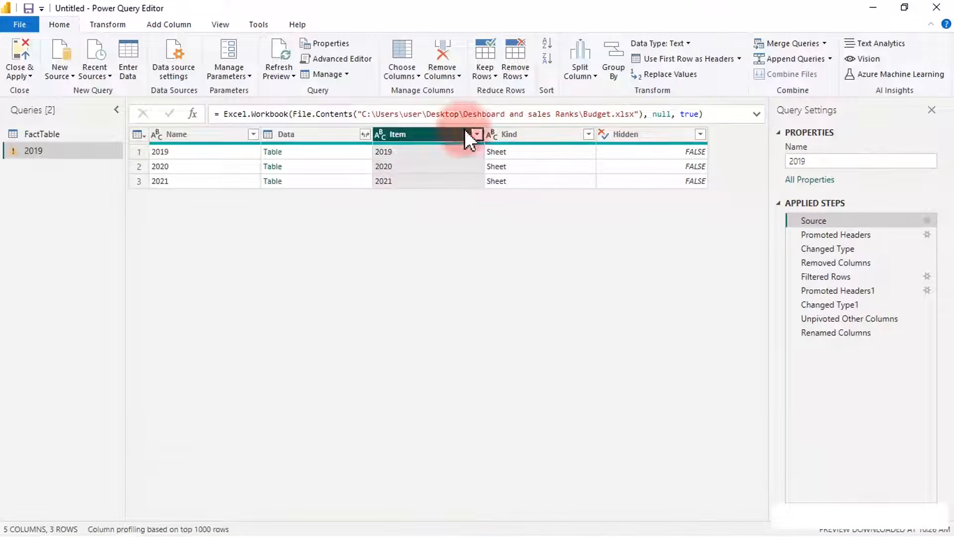
{"action": "left_click", "coordinate": [541, 132]}
{"action": "left_click", "coordinate": [602, 135]}
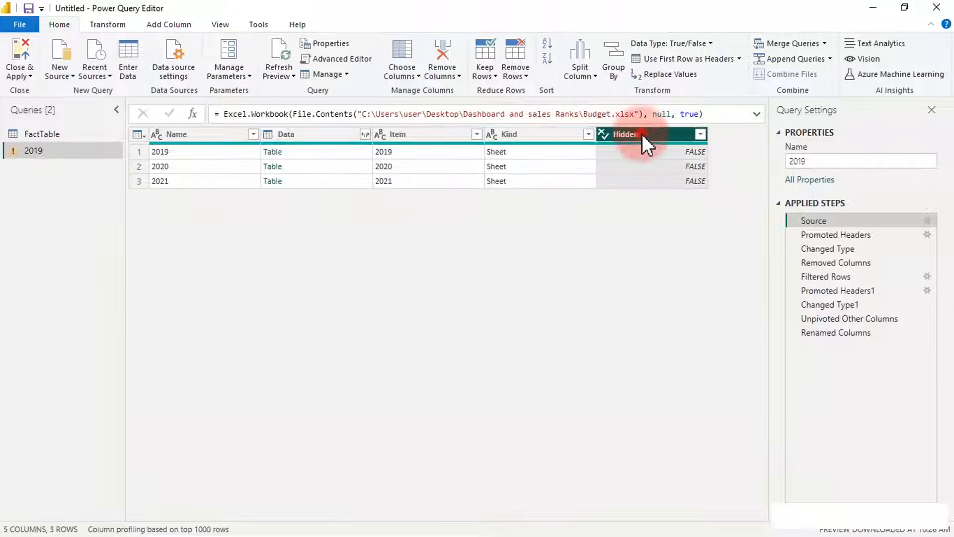
Remove all columns other than Name and Data, inserting this as an intermediate step after Source in the 2019 query.
{"action": "left_click", "coordinate": [198, 133]}
{"action": "left_click", "coordinate": [287, 136], "text": "ctrl"}
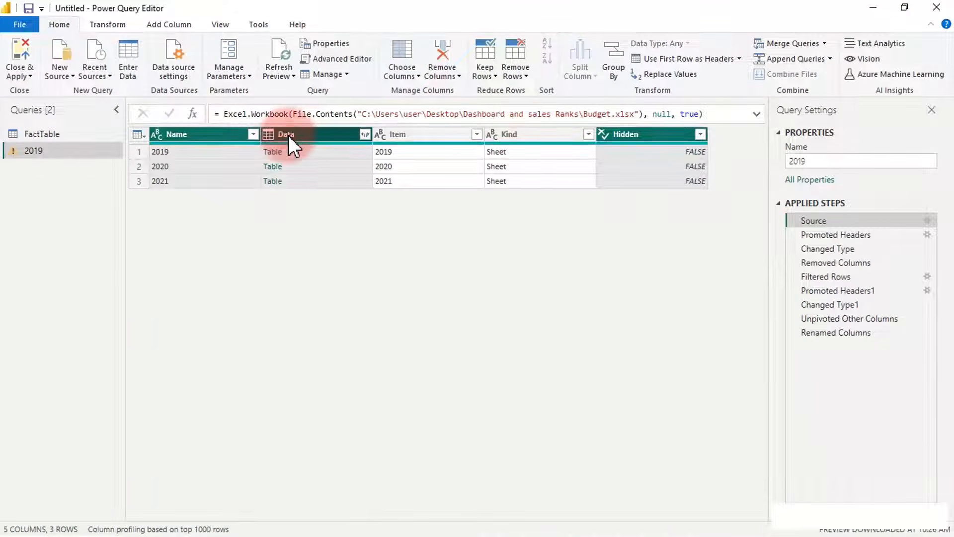
{"action": "left_click", "coordinate": [670, 133], "text": "ctrl"}
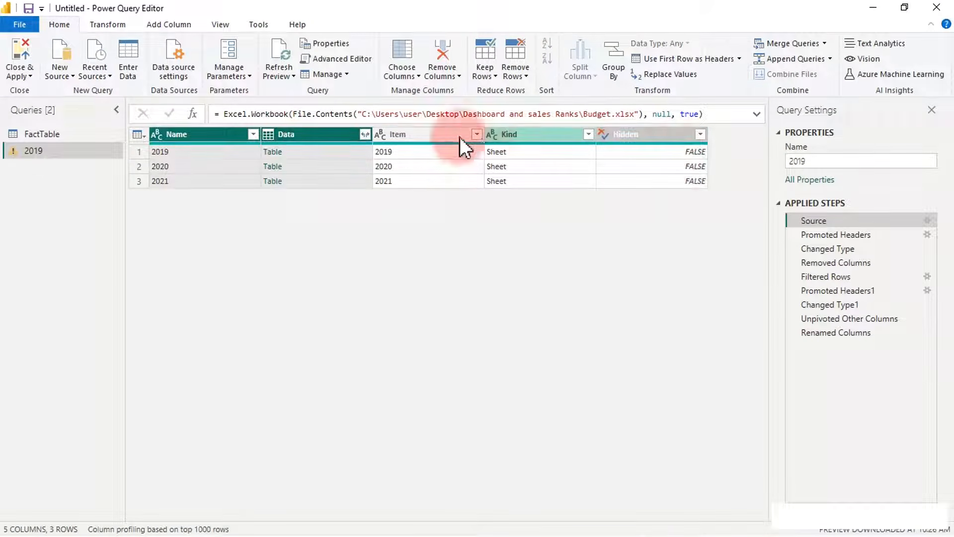
{"action": "right_click", "coordinate": [318, 136]}
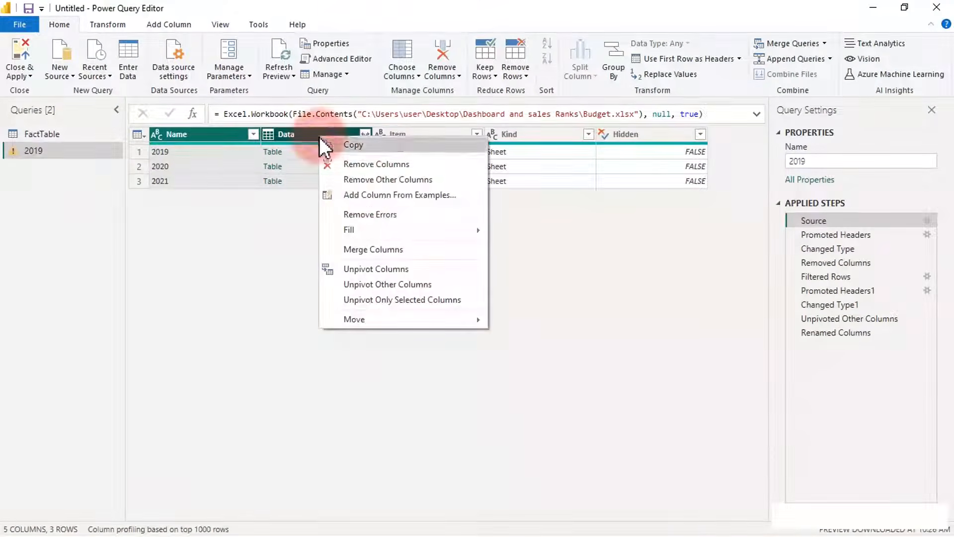
{"action": "left_click", "coordinate": [372, 180]}
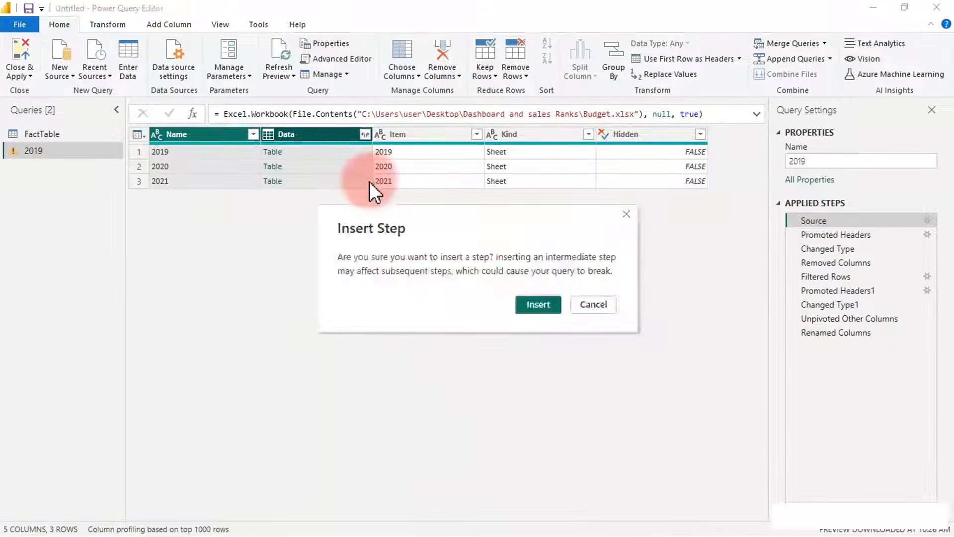
{"action": "left_click", "coordinate": [529, 300]}
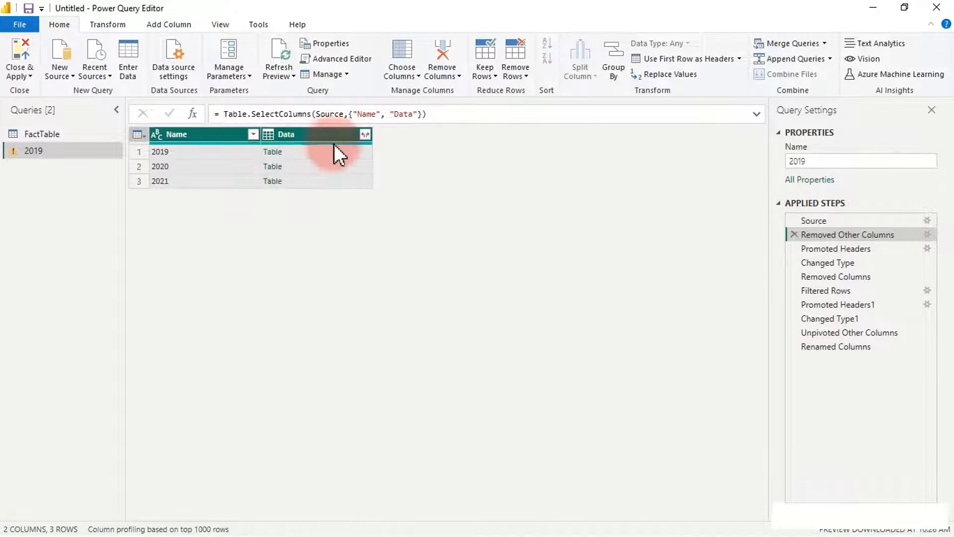
Expand all columns of the Data column without the original column name as prefix, inserting the expansion as an intermediate step.
{"action": "left_click", "coordinate": [368, 135]}
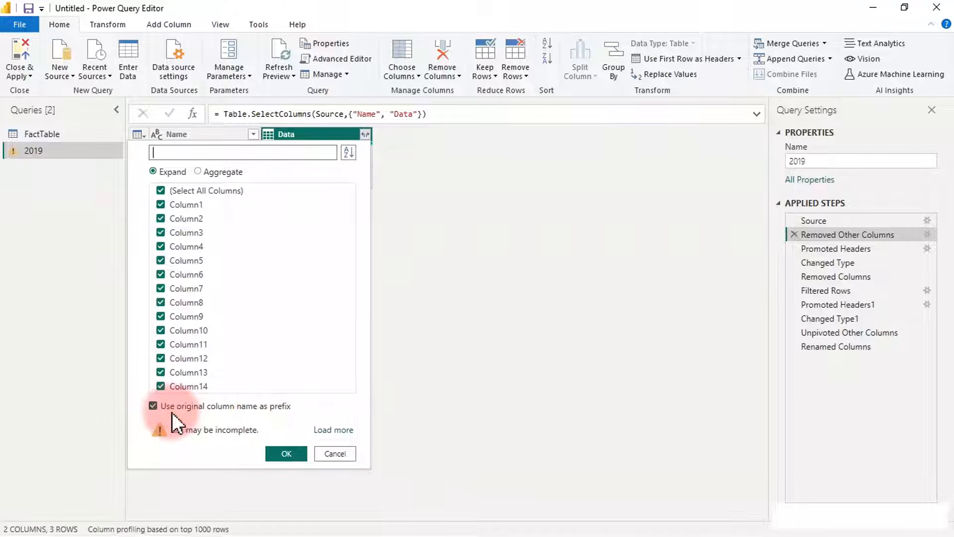
{"action": "left_click", "coordinate": [154, 405]}
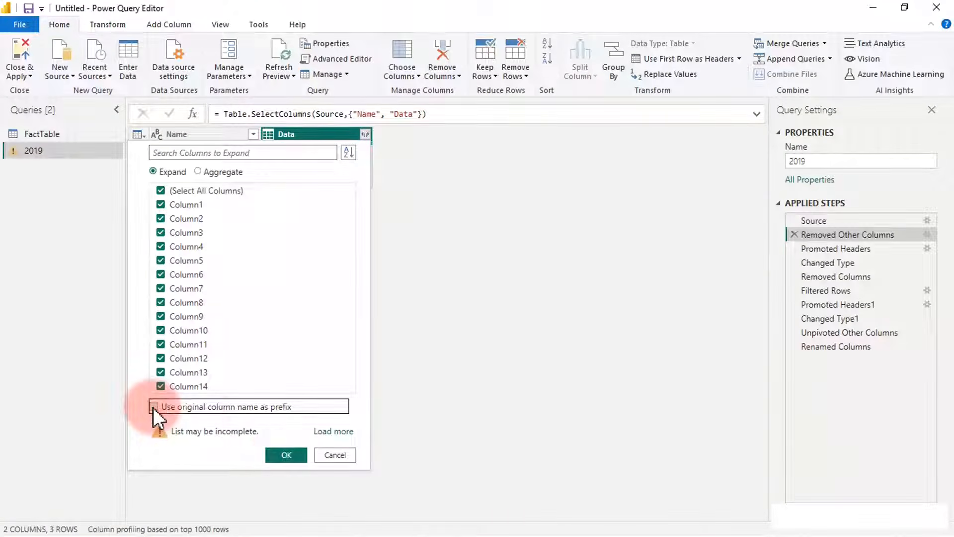
{"action": "left_click", "coordinate": [285, 454]}
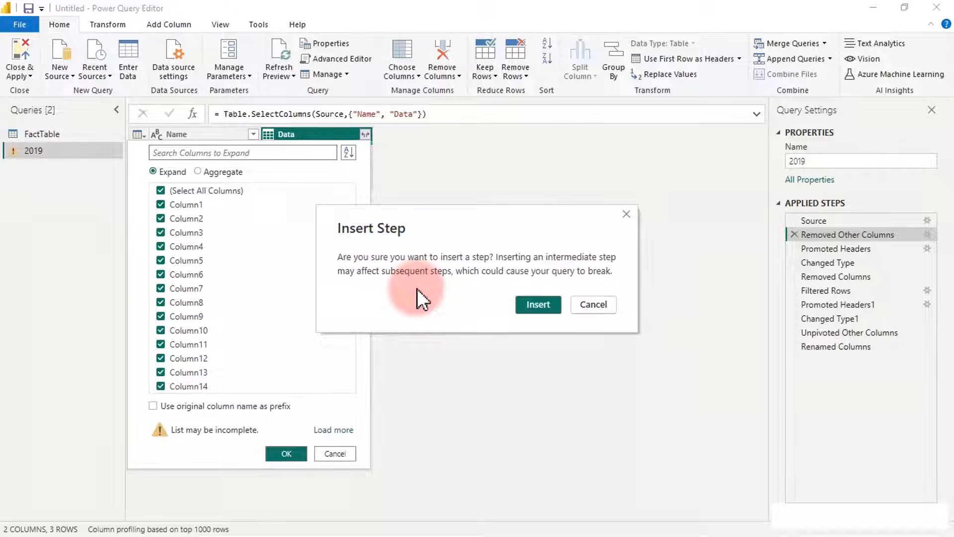
{"action": "left_click", "coordinate": [529, 305]}
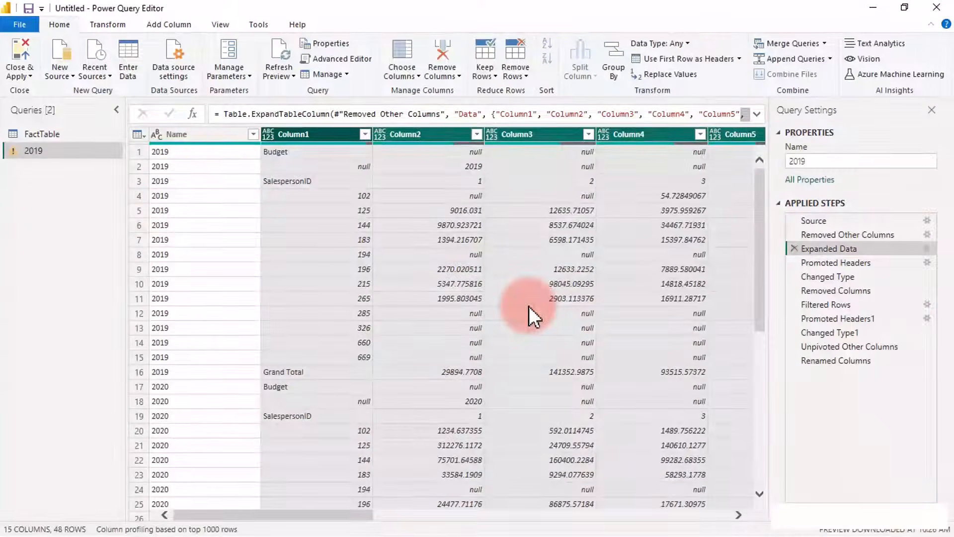
Check which sheets the Name column contains, and examine each applied step from Renamed Columns back to Expanded Data.
{"action": "left_click", "coordinate": [253, 134]}
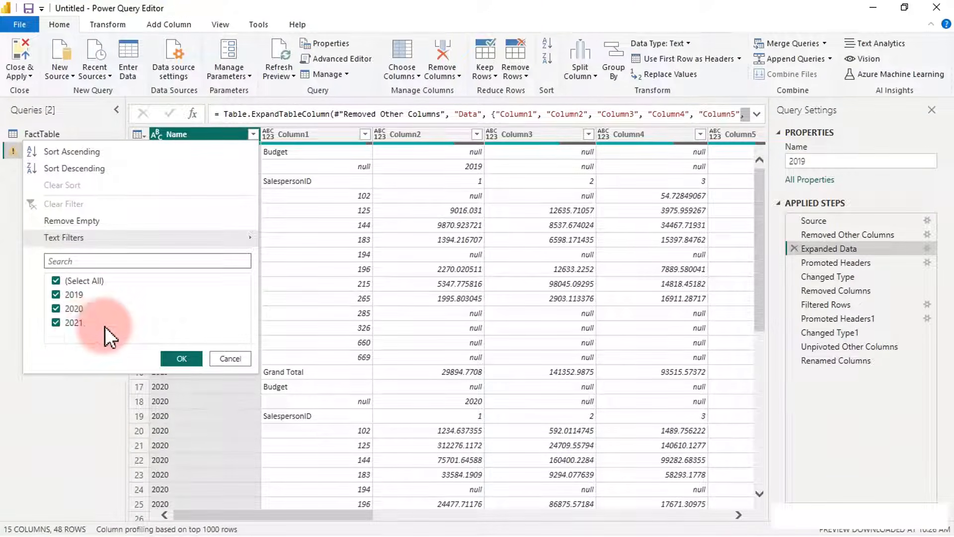
{"action": "left_click", "coordinate": [228, 356]}
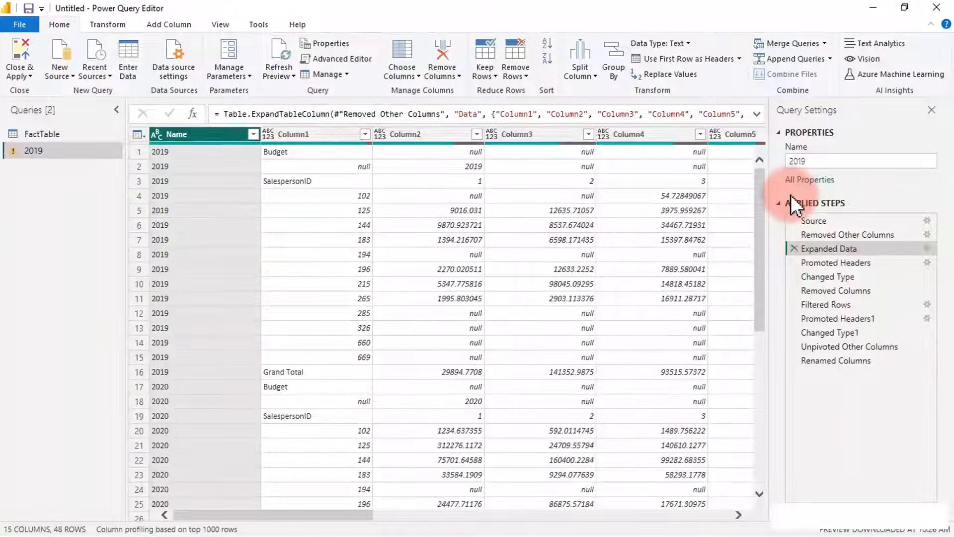
{"action": "left_click", "coordinate": [836, 360]}
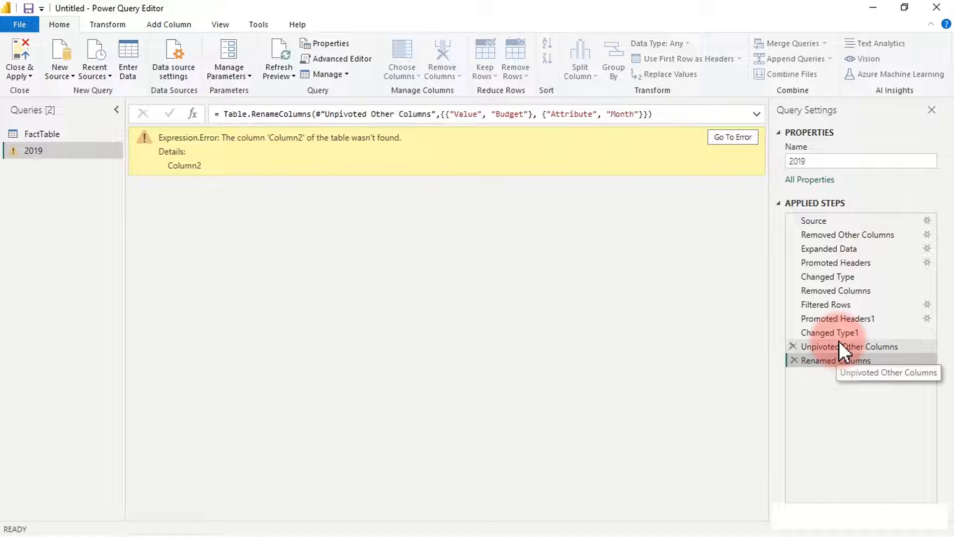
{"action": "left_click", "coordinate": [838, 346]}
{"action": "left_click", "coordinate": [839, 333]}
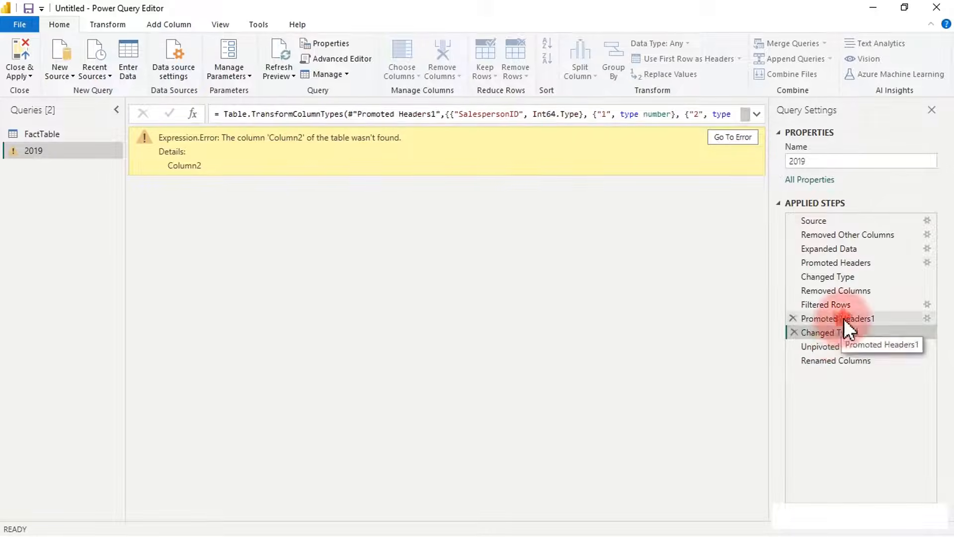
{"action": "left_click", "coordinate": [844, 318]}
{"action": "left_click", "coordinate": [842, 305]}
{"action": "left_click", "coordinate": [846, 289]}
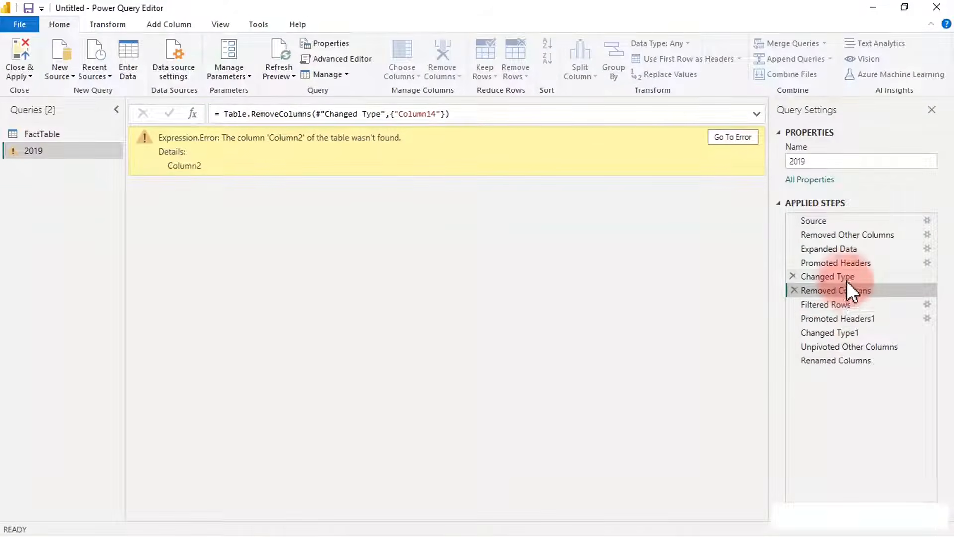
{"action": "left_click", "coordinate": [845, 277]}
{"action": "left_click", "coordinate": [833, 266]}
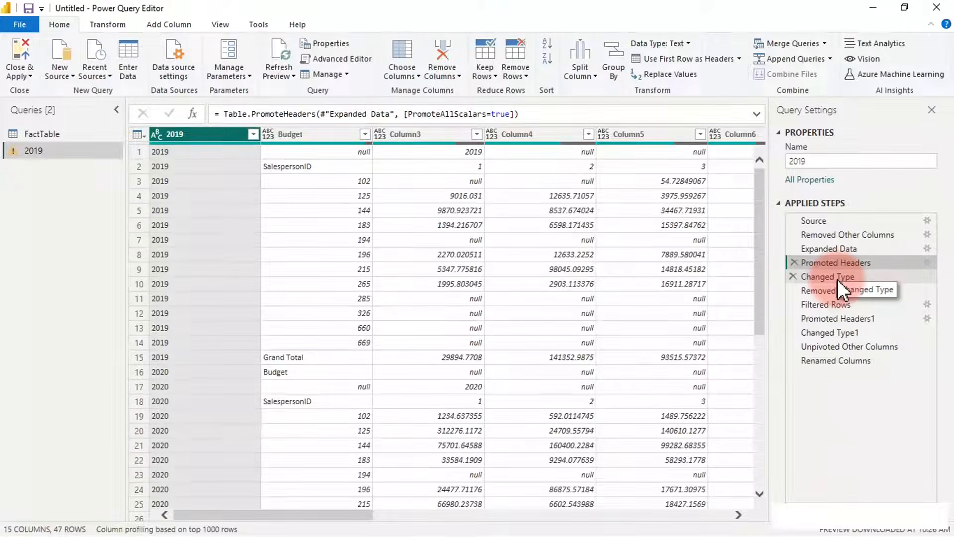
{"action": "left_click", "coordinate": [827, 250]}
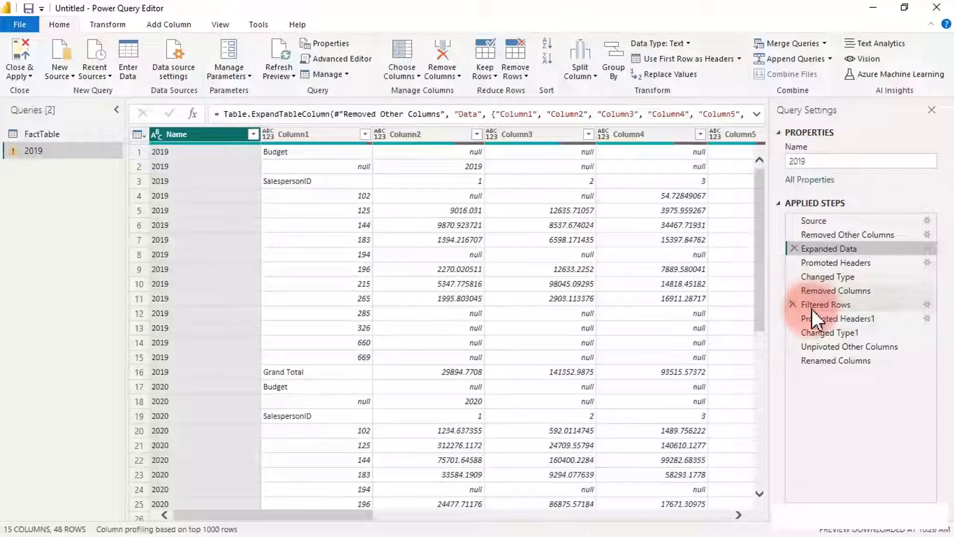
Delete every applied step that follows Expanded Data in the 2019 query, from Renamed Columns back to Promoted Headers.
{"action": "left_click", "coordinate": [792, 361]}
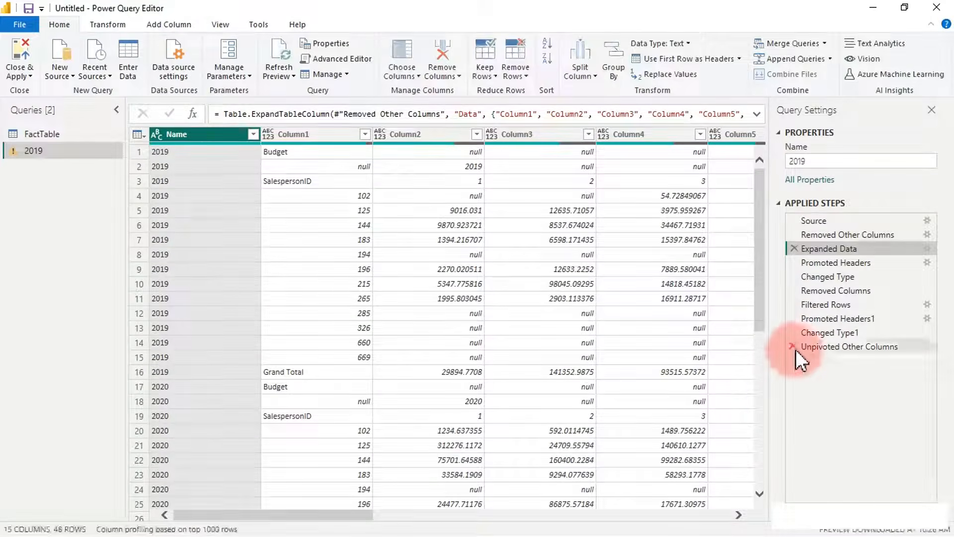
{"action": "left_click", "coordinate": [793, 346]}
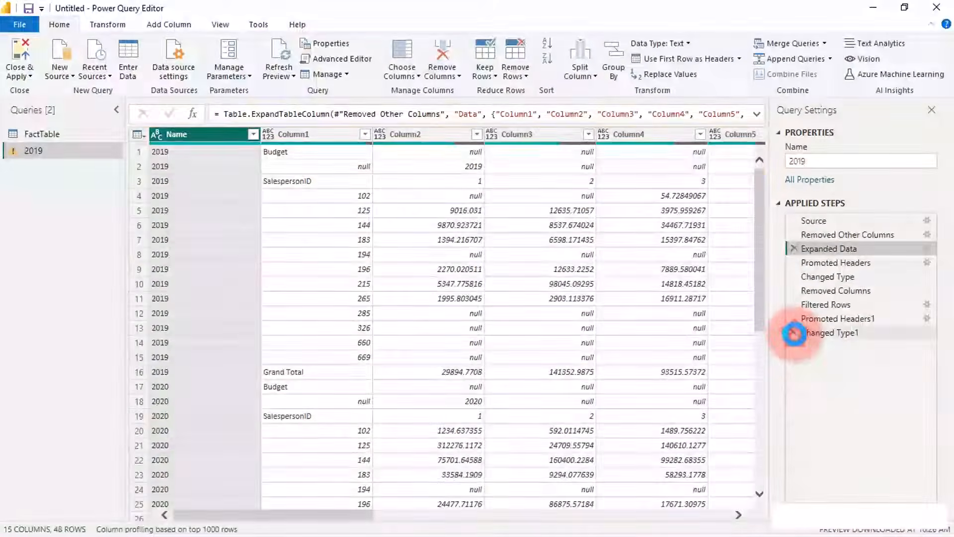
{"action": "left_click", "coordinate": [792, 333]}
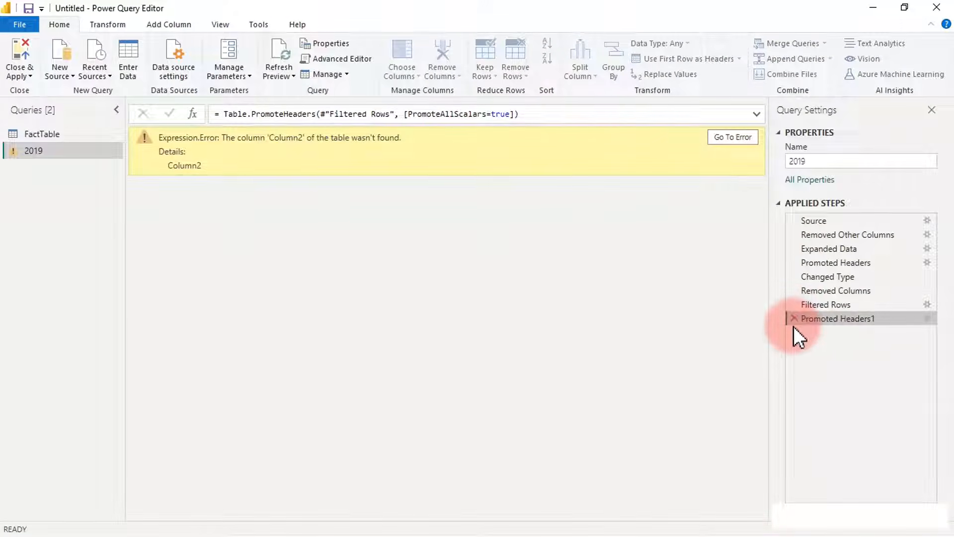
{"action": "left_click", "coordinate": [793, 318]}
{"action": "left_click", "coordinate": [792, 304]}
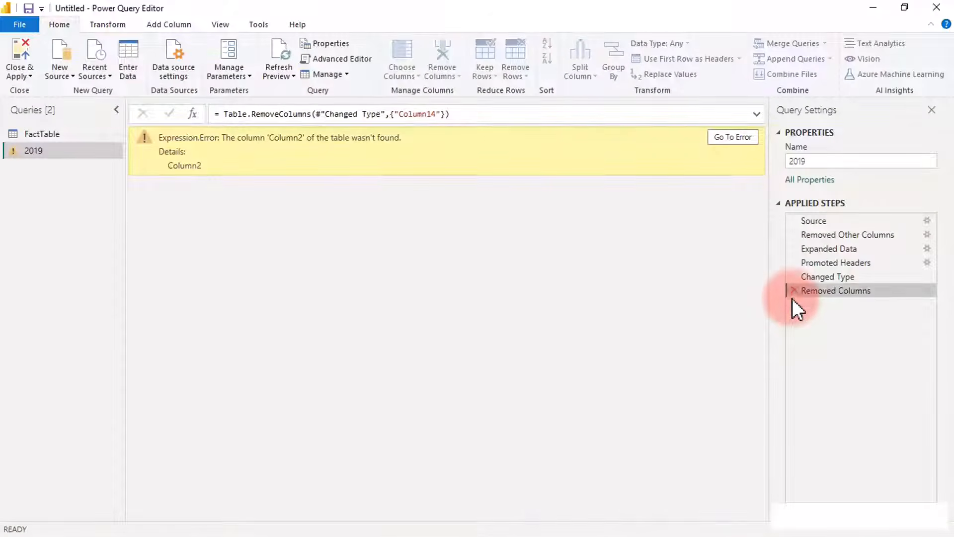
{"action": "left_click", "coordinate": [792, 291]}
{"action": "left_click", "coordinate": [791, 277]}
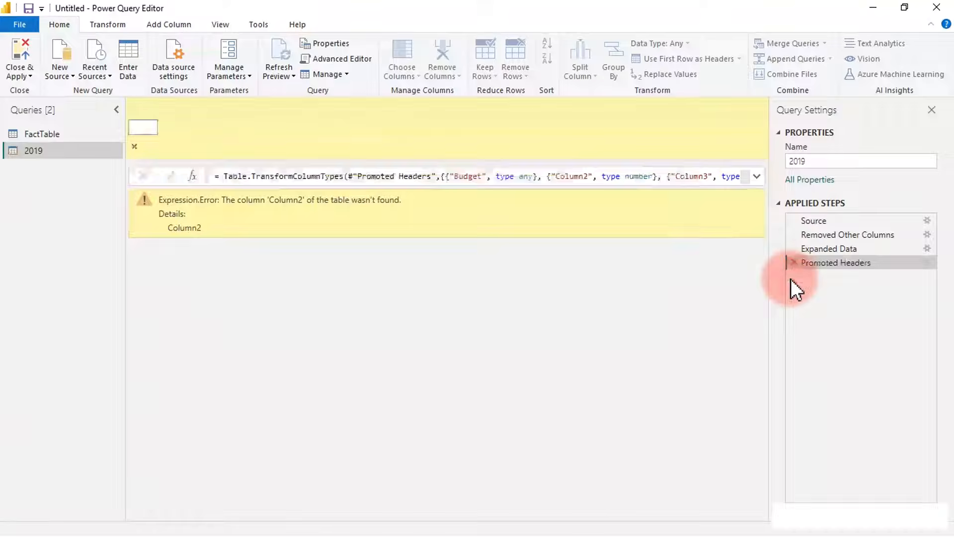
{"action": "left_click", "coordinate": [793, 263]}
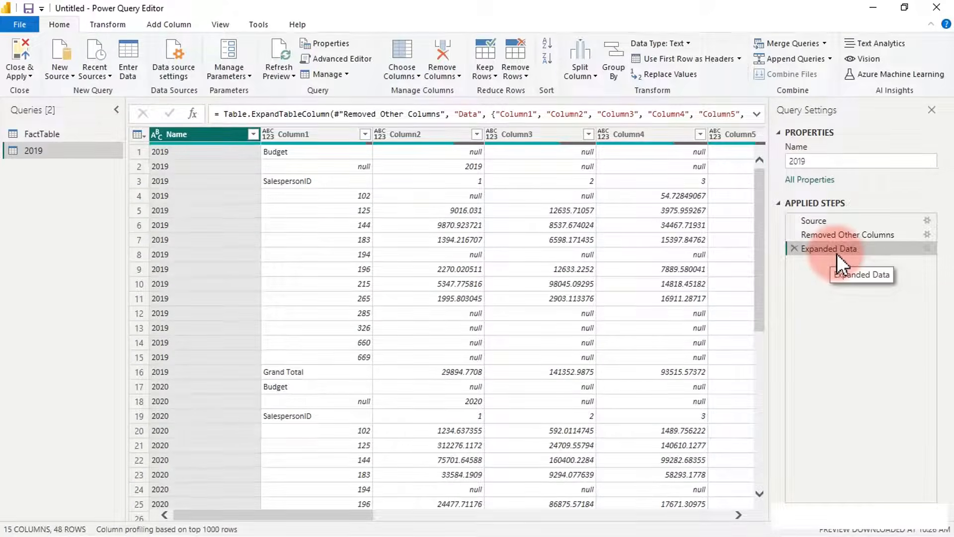
Remove Column14, which holds the yearly totals, from the expanded budget table.
{"action": "left_click_drag", "start_coordinate": [328, 517], "coordinate": [711, 503]}
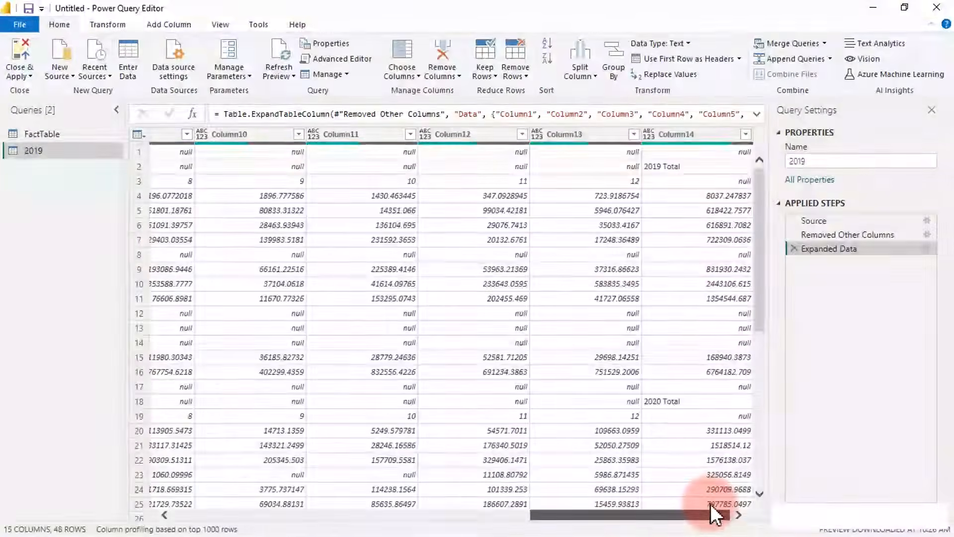
{"action": "left_click", "coordinate": [702, 135]}
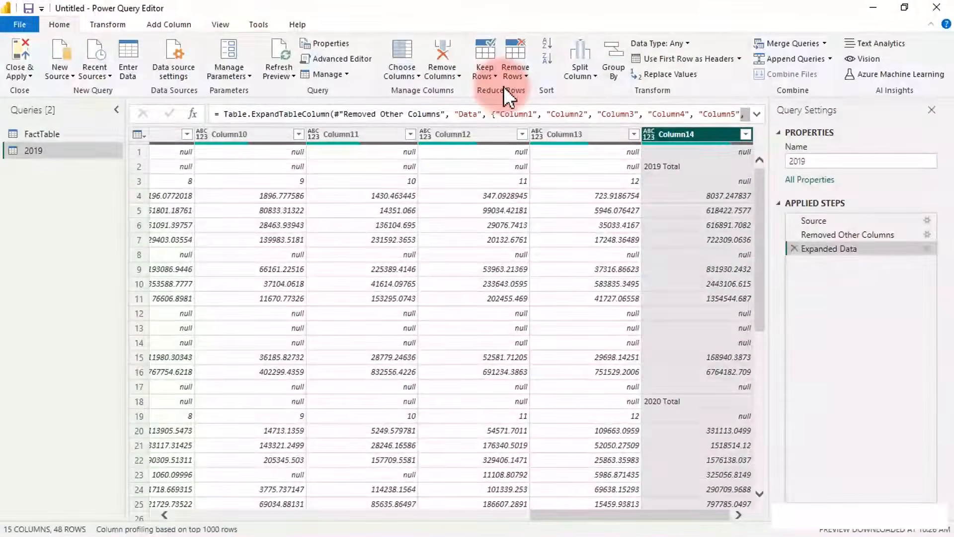
{"action": "key", "text": "Delete"}
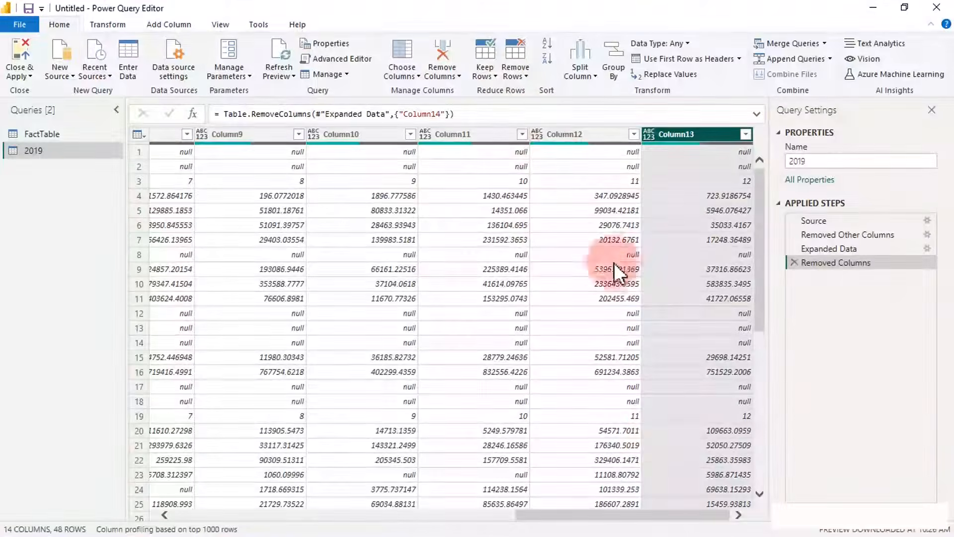
Filter Column1 of the budget table to exclude the null, Budget and Grand Total rows.
{"action": "left_click_drag", "start_coordinate": [701, 517], "coordinate": [324, 519]}
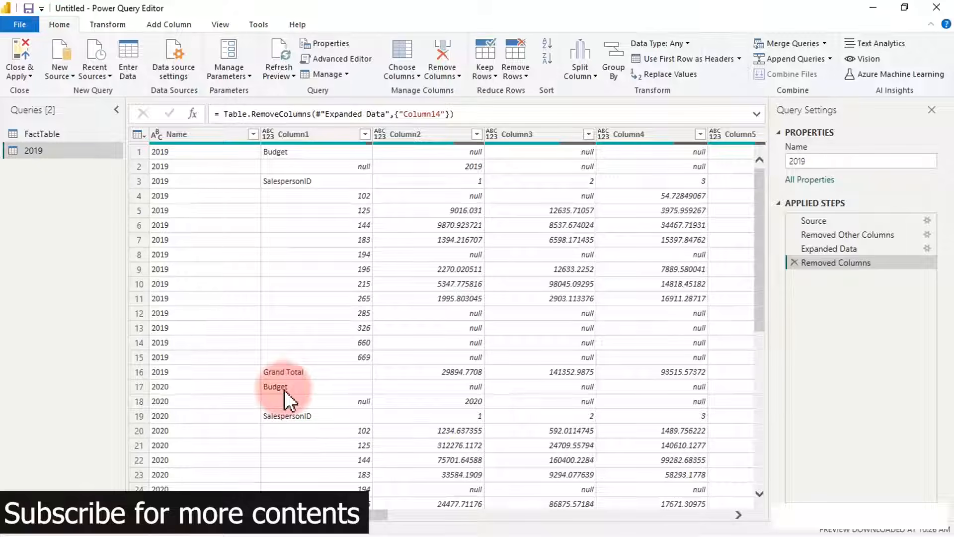
{"action": "left_click", "coordinate": [364, 134]}
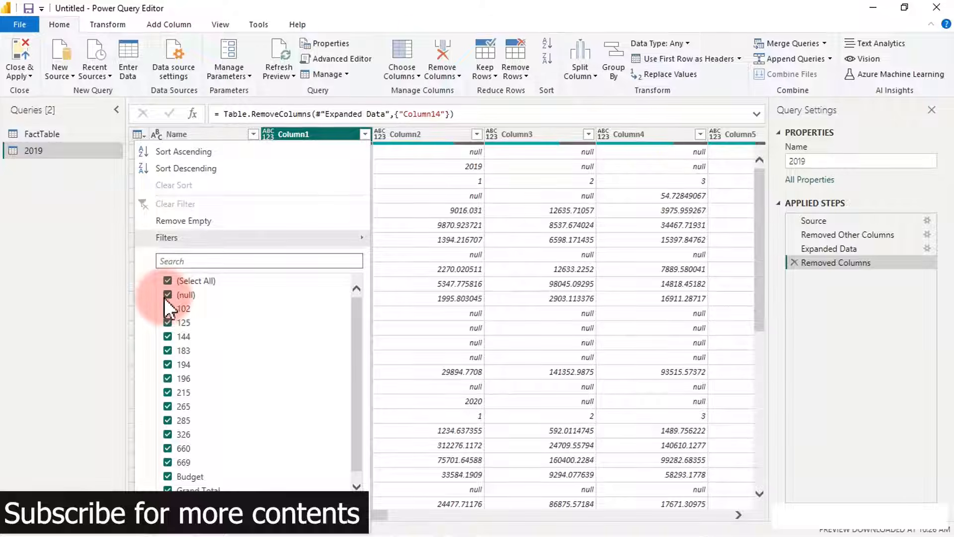
{"action": "left_click", "coordinate": [168, 295]}
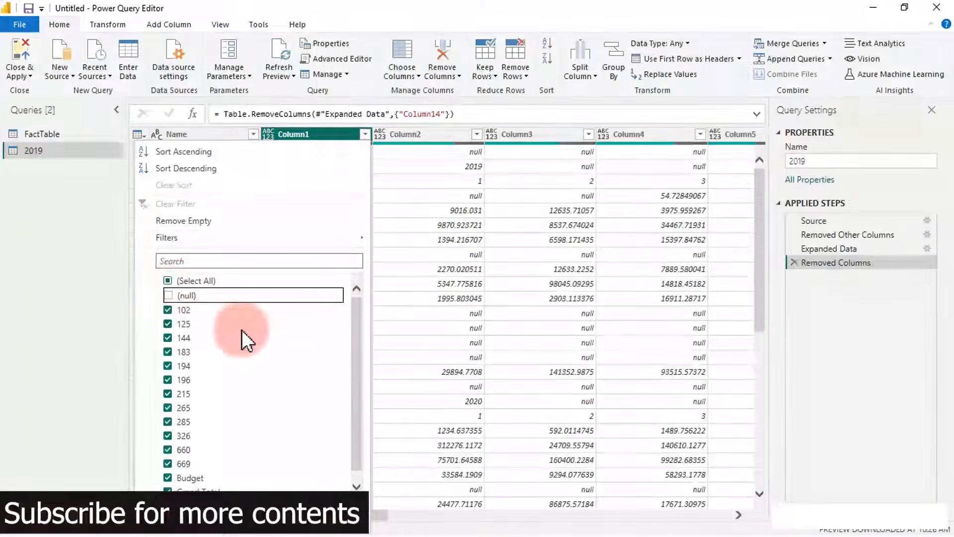
{"action": "left_click_drag", "start_coordinate": [358, 324], "coordinate": [355, 340]}
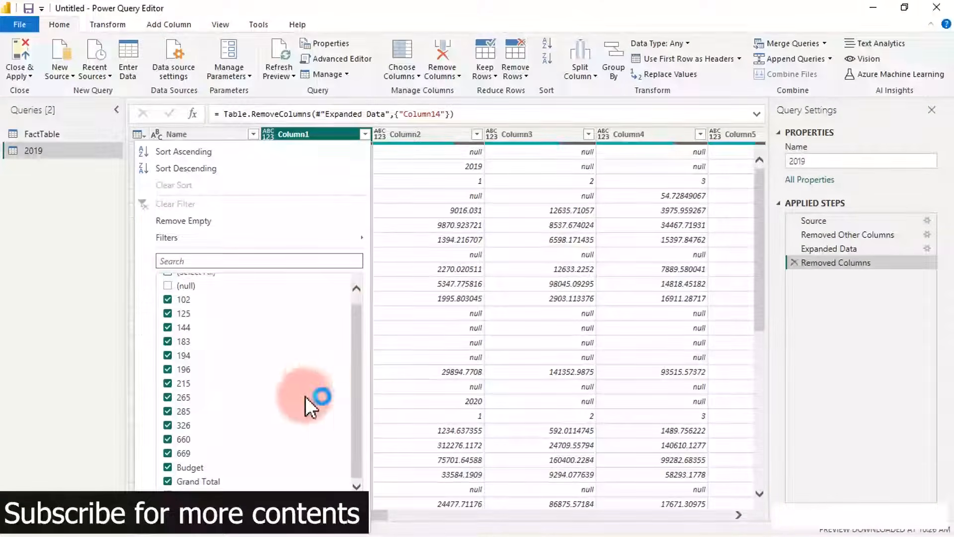
{"action": "left_click", "coordinate": [168, 467]}
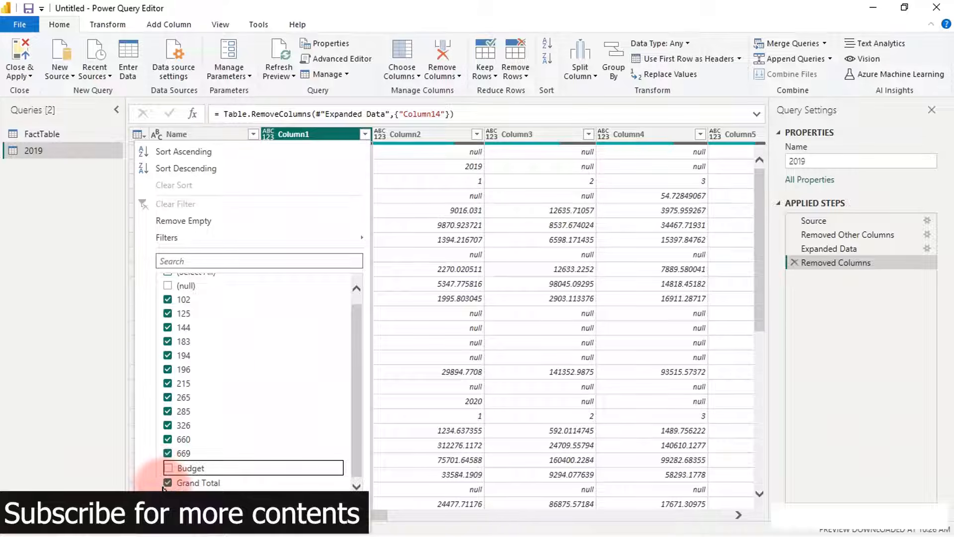
{"action": "left_click", "coordinate": [168, 483]}
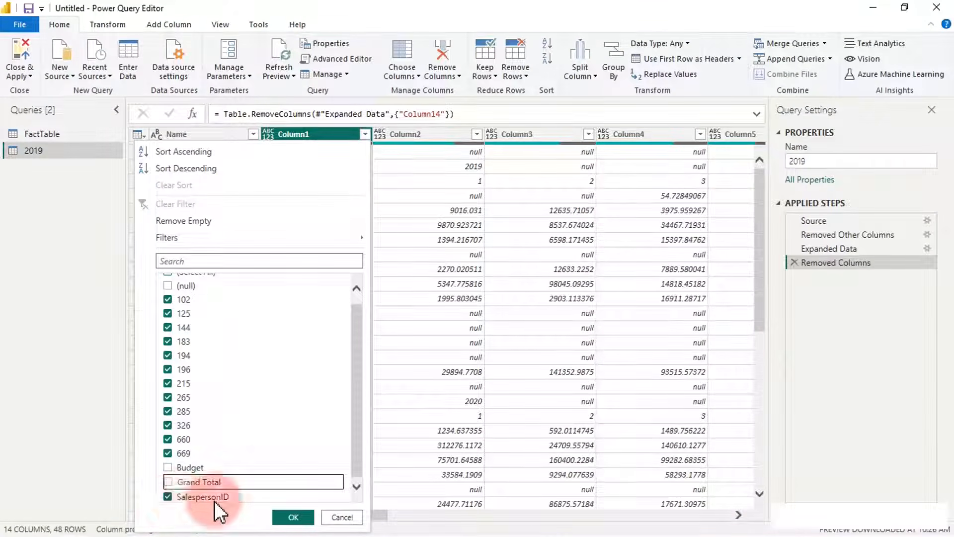
{"action": "left_click", "coordinate": [287, 518]}
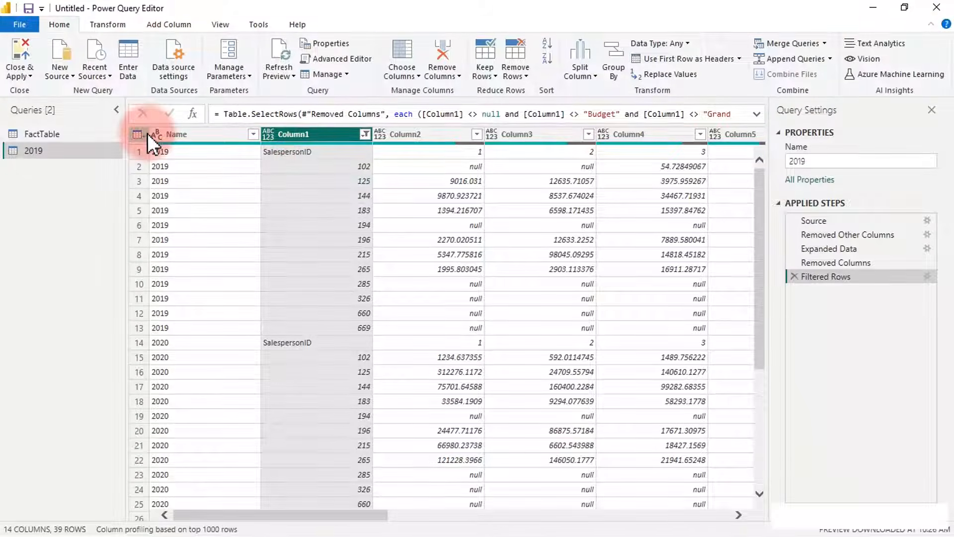
Promote the first row to headers and filter the repeated SalespersonID header rows out of the SalespersonID column.
{"action": "left_click", "coordinate": [678, 58]}
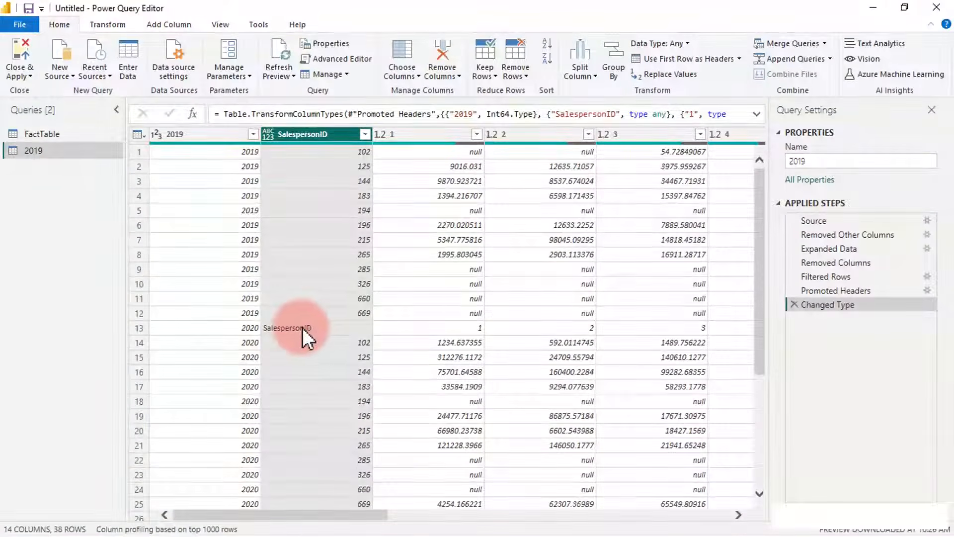
{"action": "left_click", "coordinate": [365, 135]}
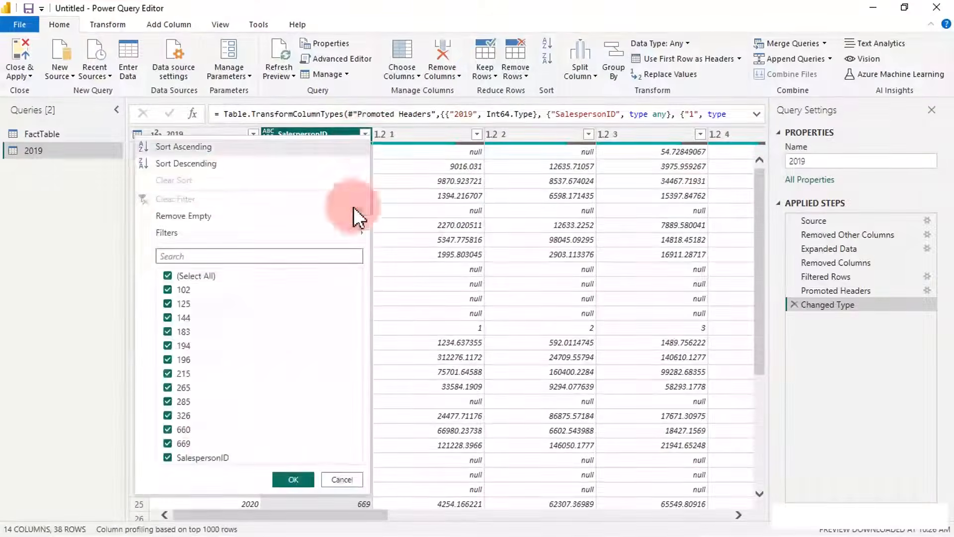
{"action": "left_click", "coordinate": [168, 458]}
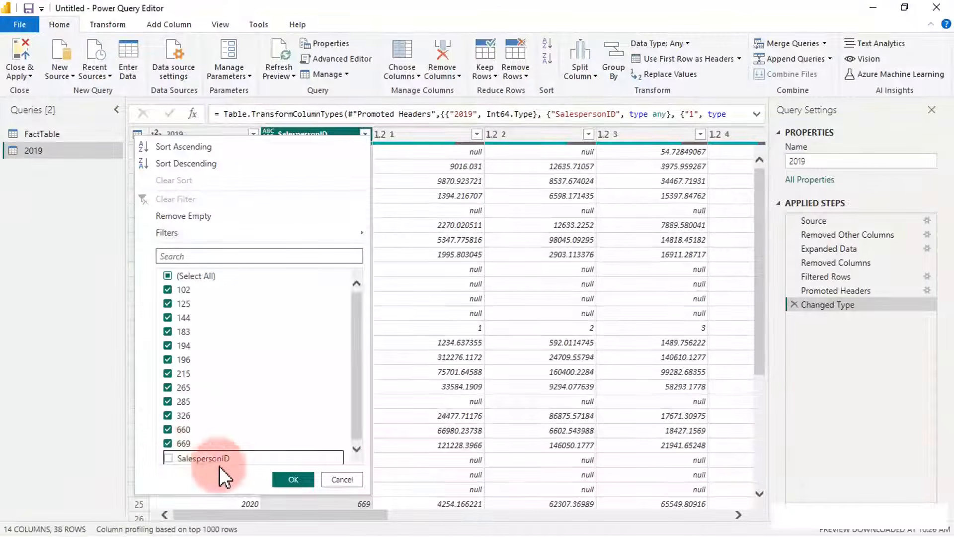
{"action": "left_click", "coordinate": [288, 480]}
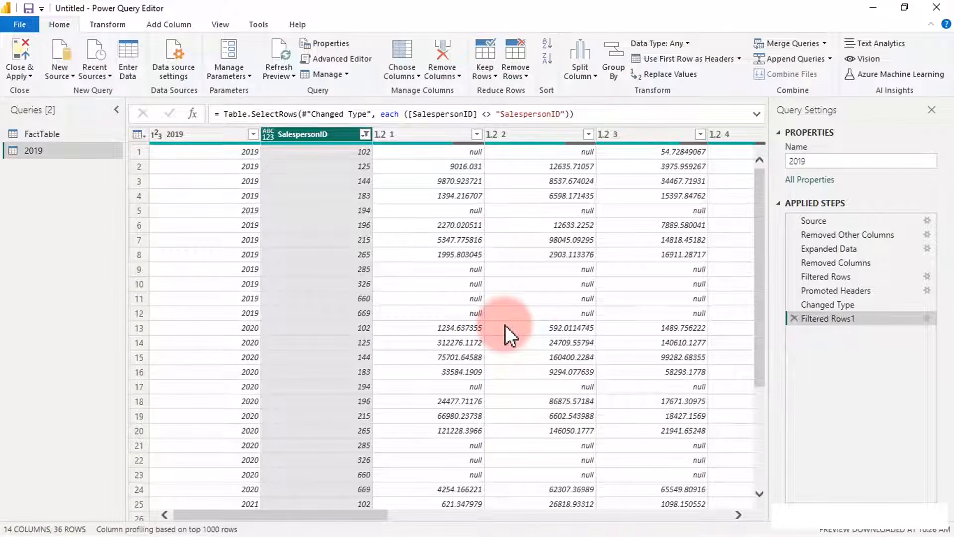
Unpivot all columns other than 2019 and SalespersonID.
{"action": "left_click", "coordinate": [429, 133]}
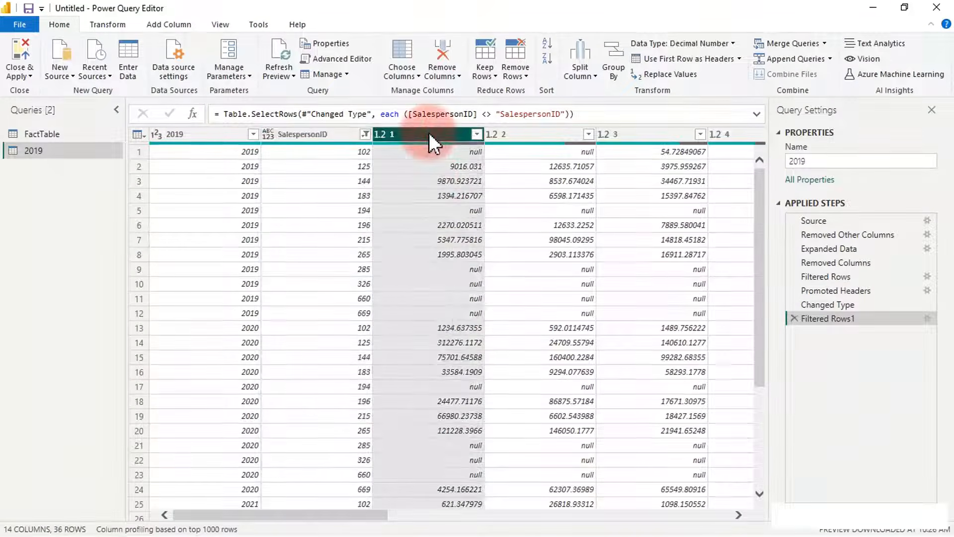
{"action": "left_click", "coordinate": [201, 135]}
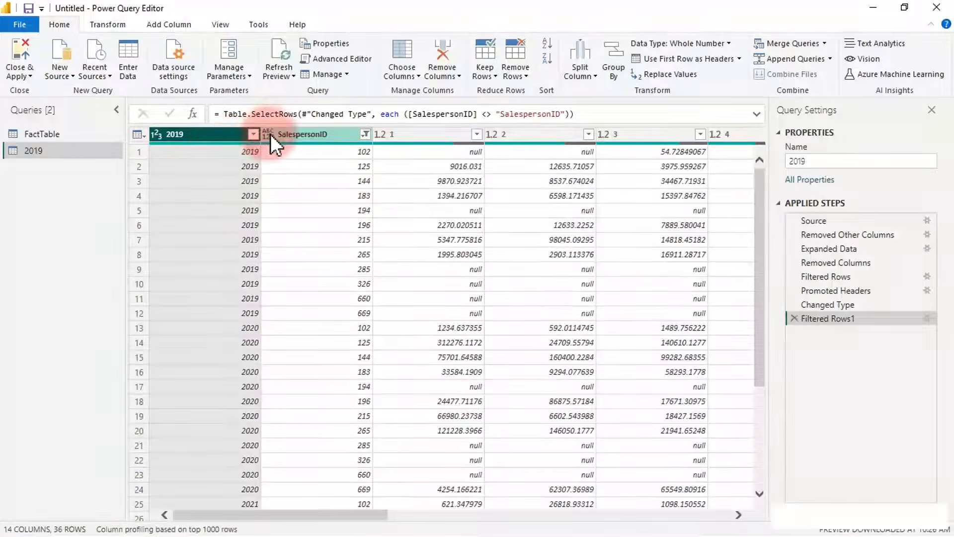
{"action": "left_click", "coordinate": [286, 133], "text": "ctrl"}
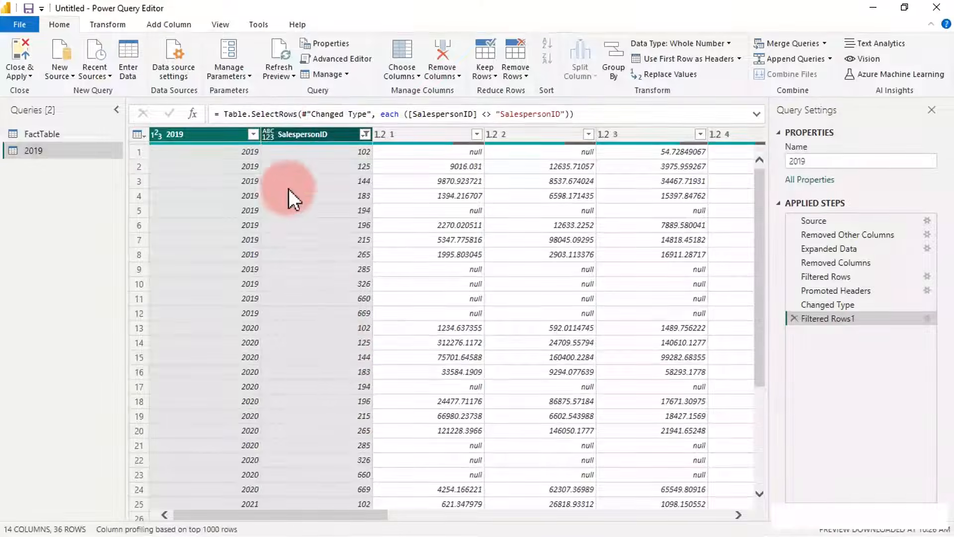
{"action": "right_click", "coordinate": [299, 134]}
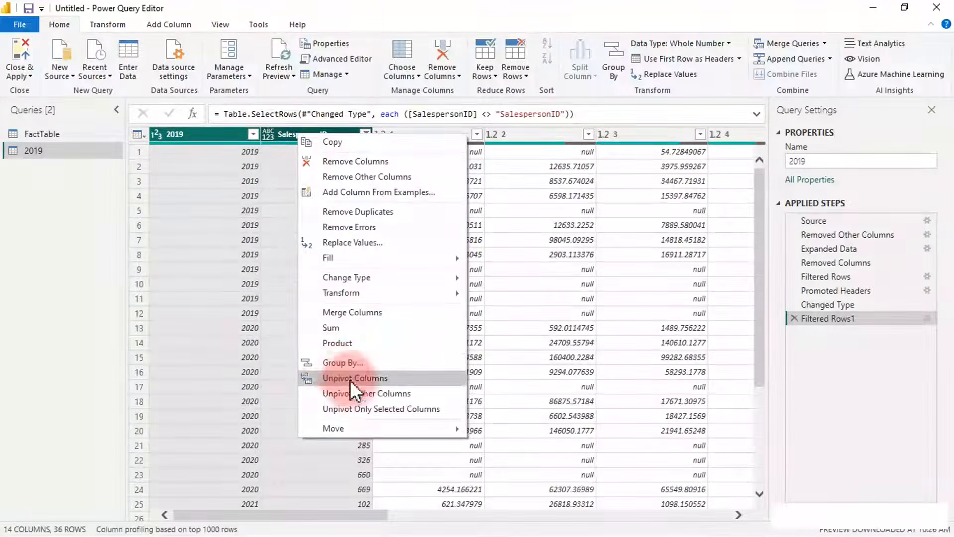
{"action": "left_click", "coordinate": [350, 392]}
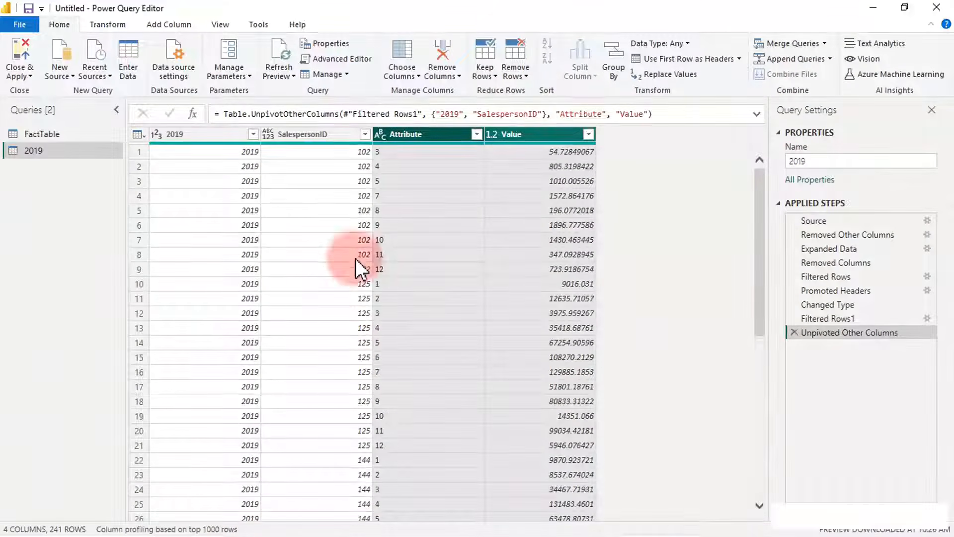
Rename the Attribute column as Month and the Value column as Budget.
{"action": "left_click", "coordinate": [401, 134]}
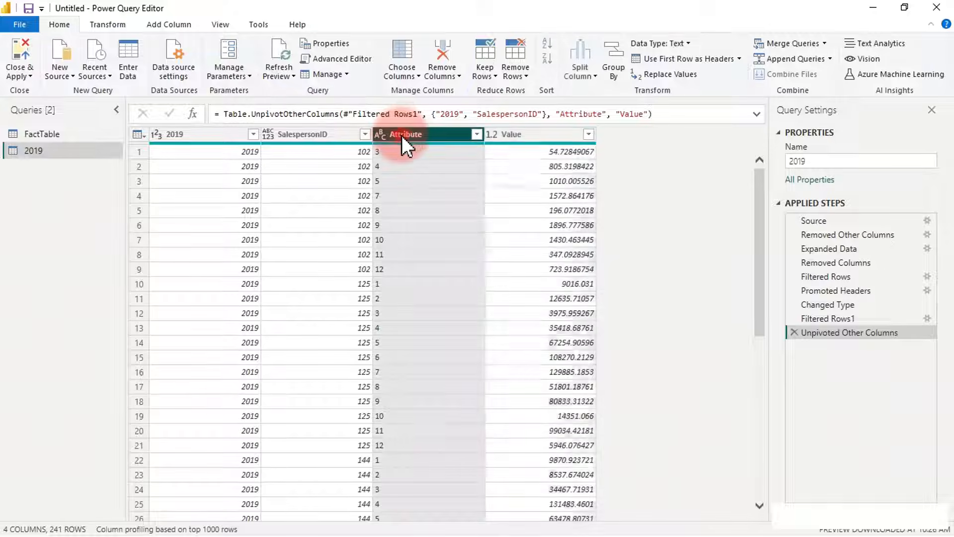
{"action": "double_click", "coordinate": [403, 134]}
{"action": "type", "text": "Month"}
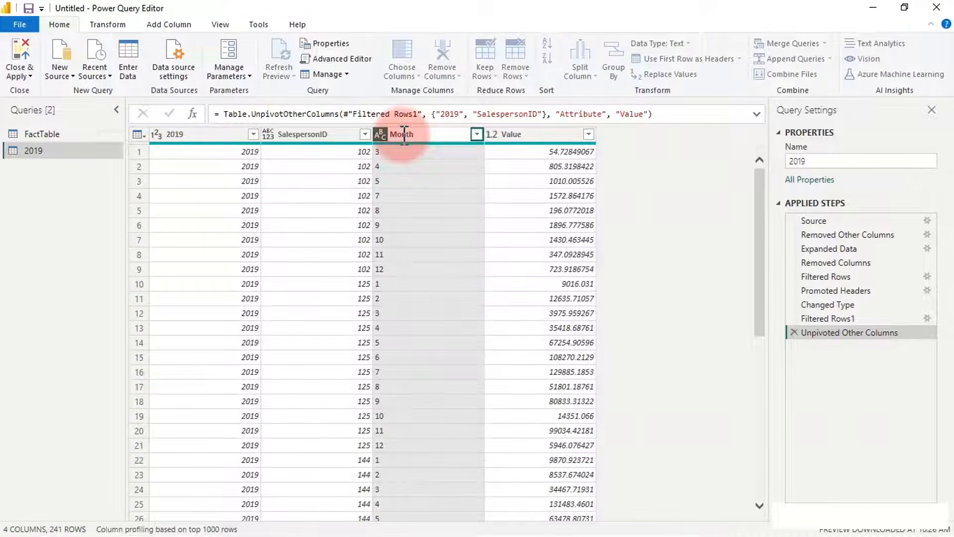
{"action": "key", "text": "Return"}
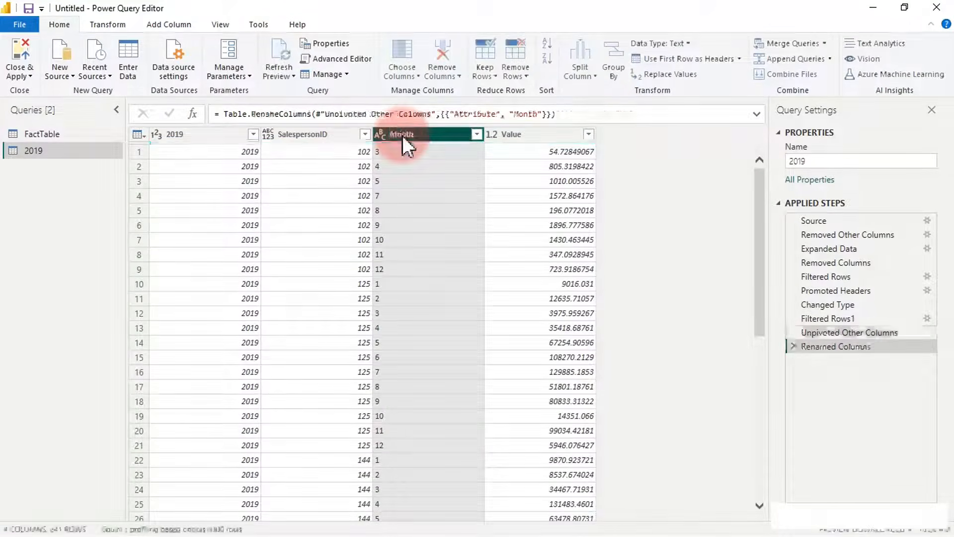
{"action": "left_click", "coordinate": [521, 135]}
{"action": "double_click", "coordinate": [520, 136]}
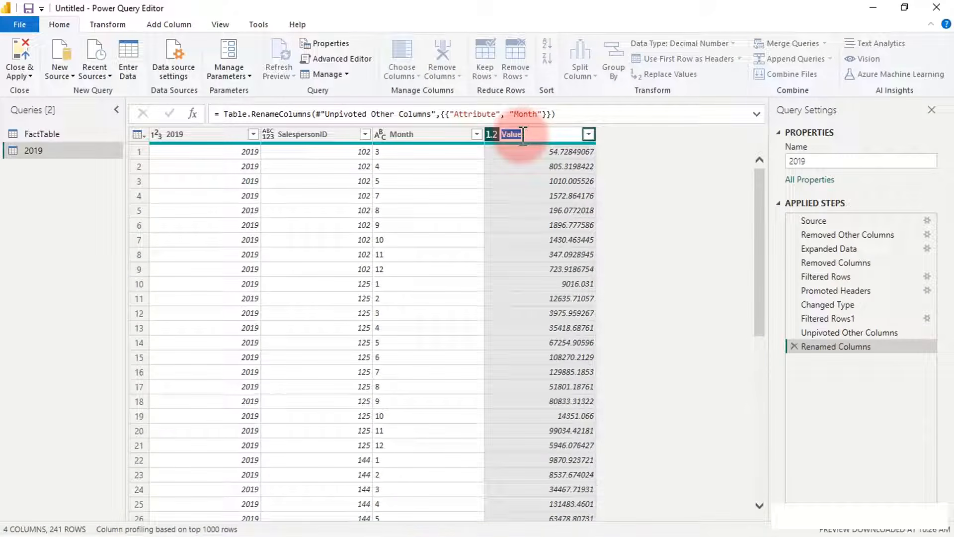
{"action": "type", "text": "Budget"}
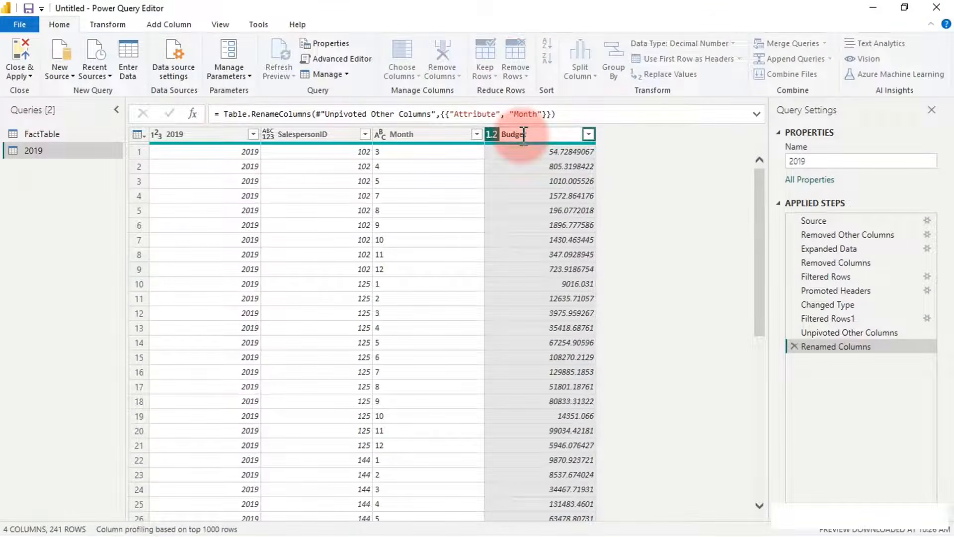
{"action": "key", "text": "Return"}
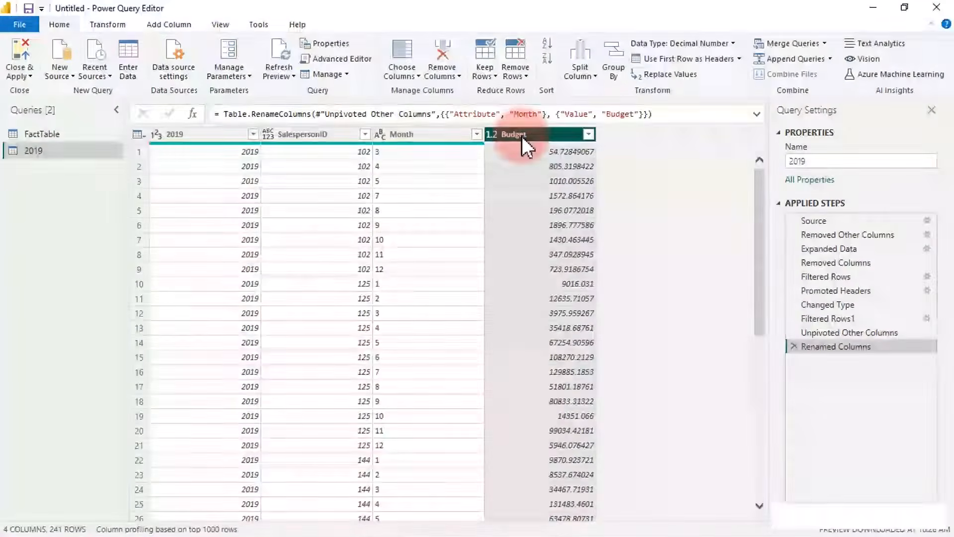
Close the query editor and apply the changes, and collapse FactTable in the report's list of data fields.
{"action": "left_click", "coordinate": [37, 150]}
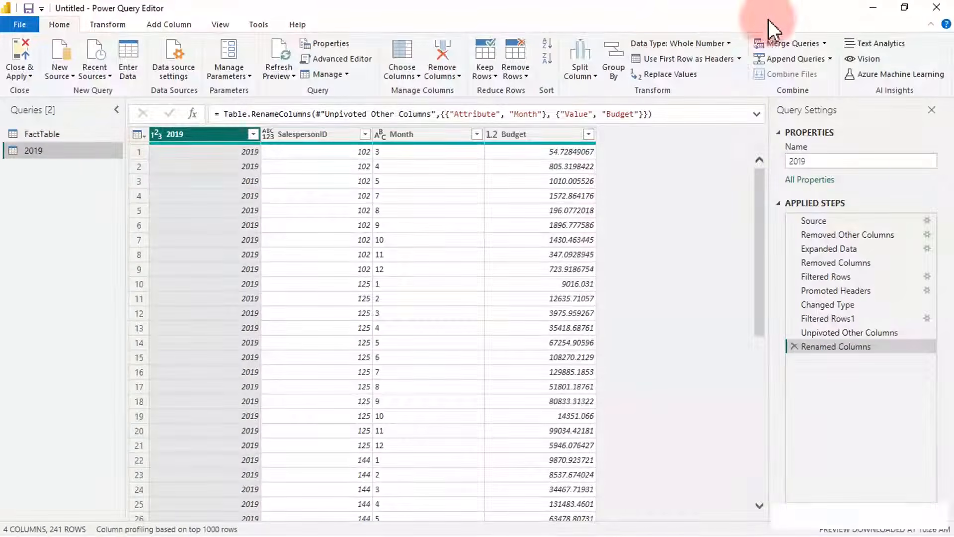
{"action": "left_click", "coordinate": [14, 46]}
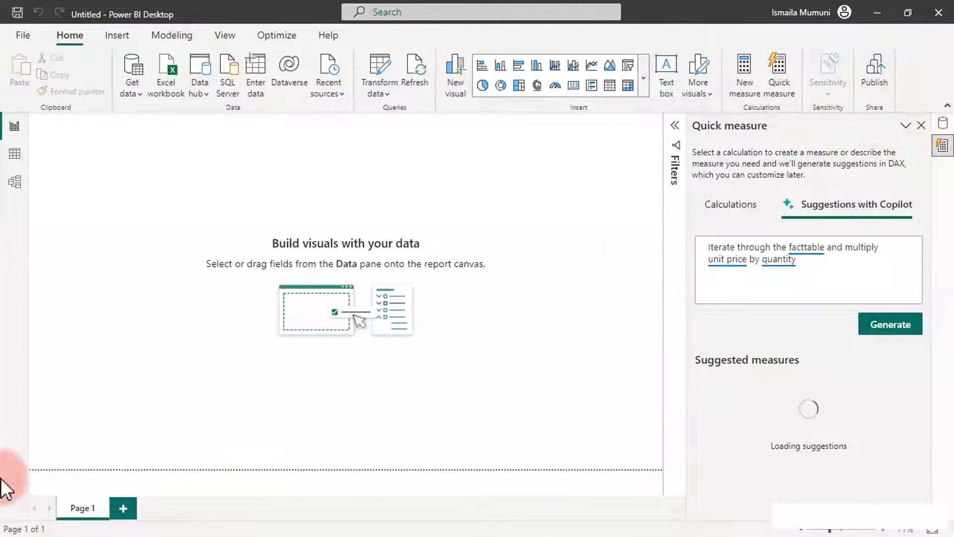
{"action": "left_click", "coordinate": [943, 123]}
{"action": "left_click", "coordinate": [815, 195]}
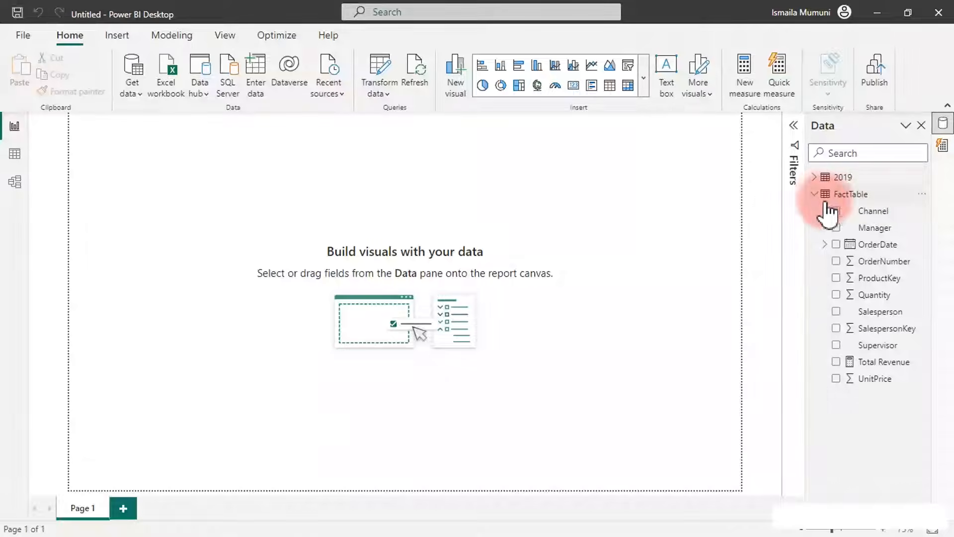
{"action": "left_click", "coordinate": [847, 182]}
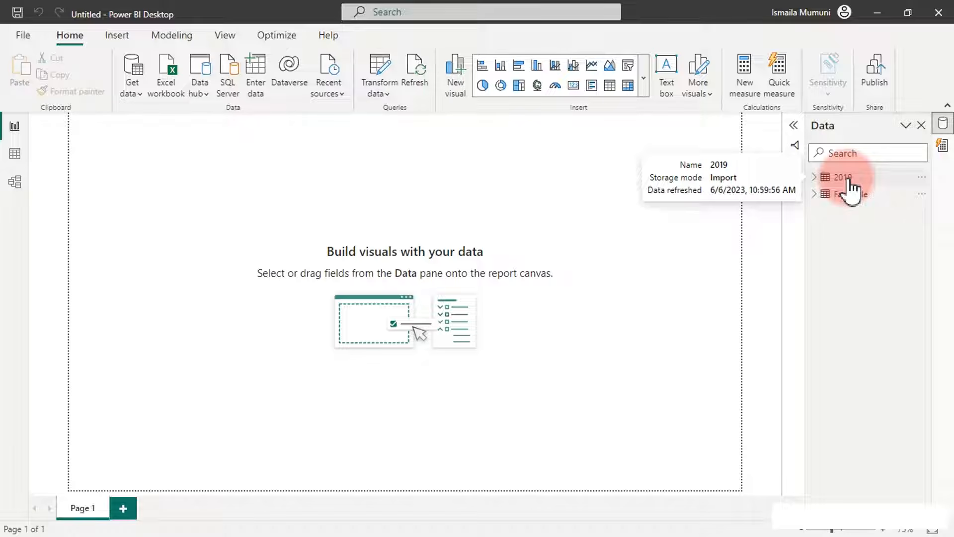
{"action": "double_click", "coordinate": [844, 177]}
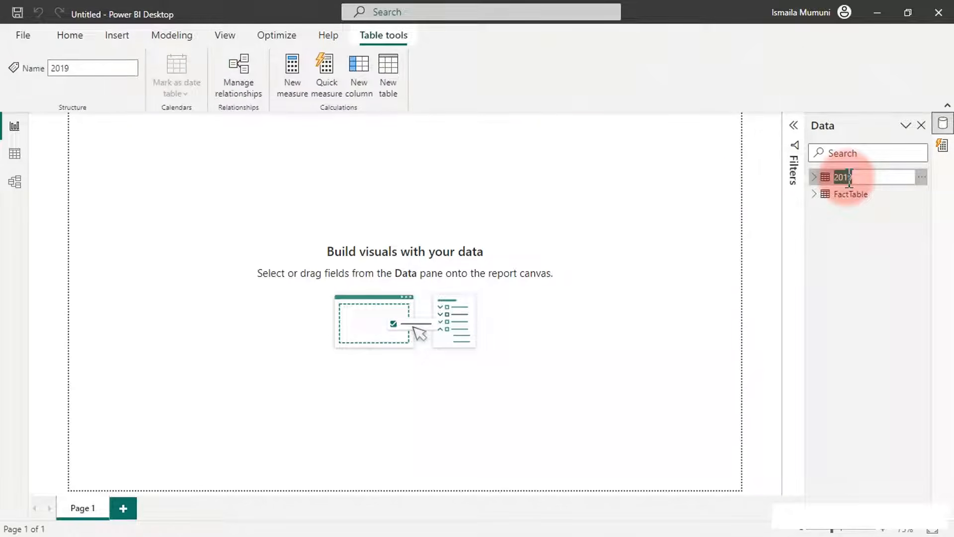
{"action": "type", "text": "bug"}
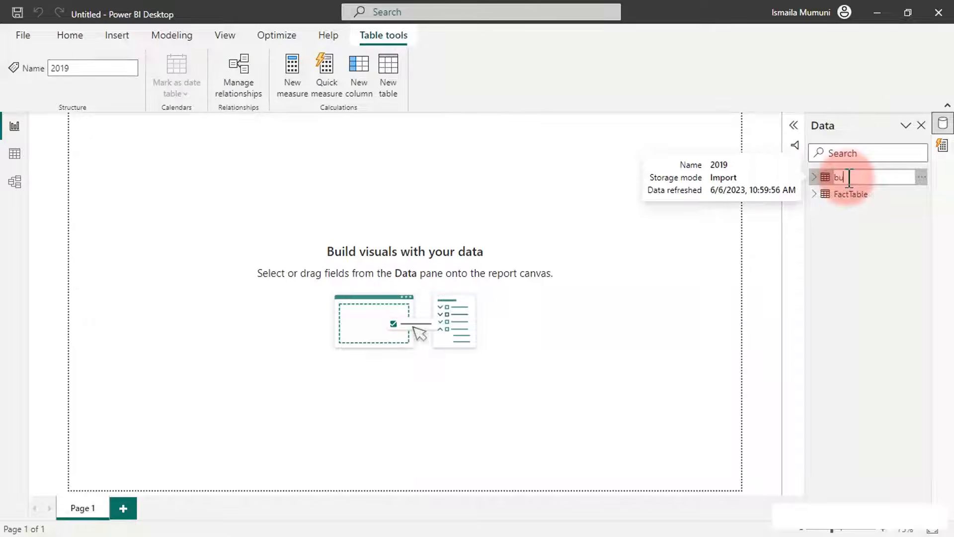
{"action": "key", "text": "Escape"}
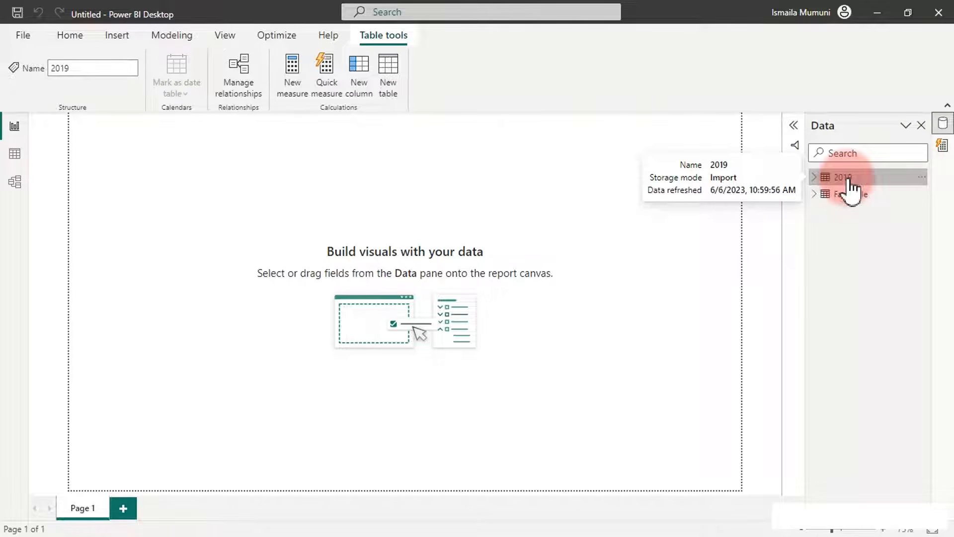
Rename the 2019 table as Budget.
{"action": "left_click", "coordinate": [848, 176]}
{"action": "left_click", "coordinate": [848, 176]}
{"action": "type", "text": "Budget"}
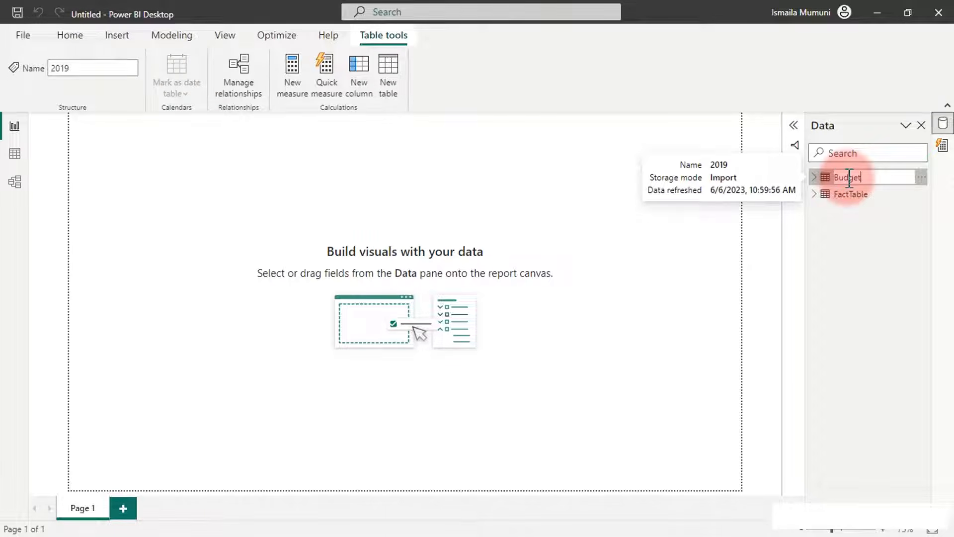
{"action": "key", "text": "Return"}
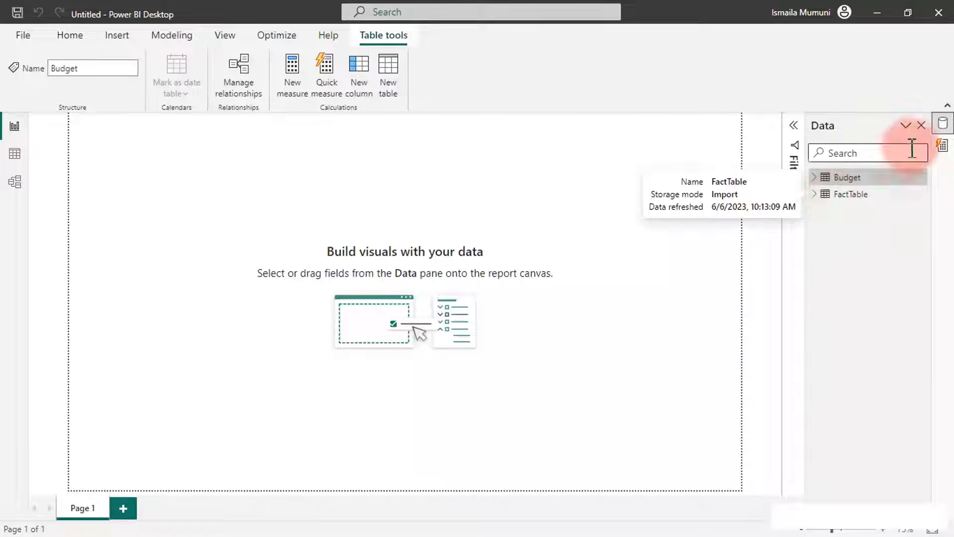
Generate a Copilot measure suggestion from the description "Sum the budget column".
{"action": "left_click", "coordinate": [818, 179]}
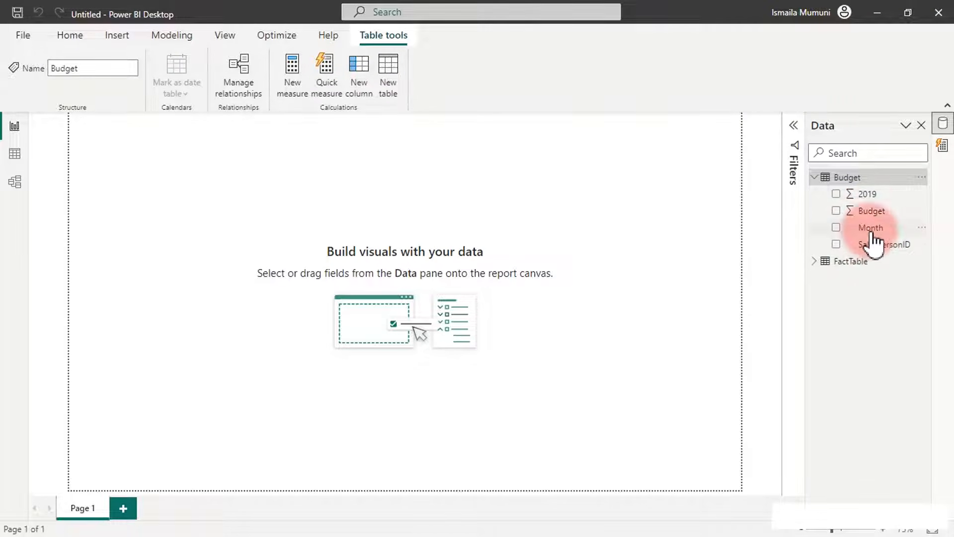
{"action": "left_click", "coordinate": [873, 213]}
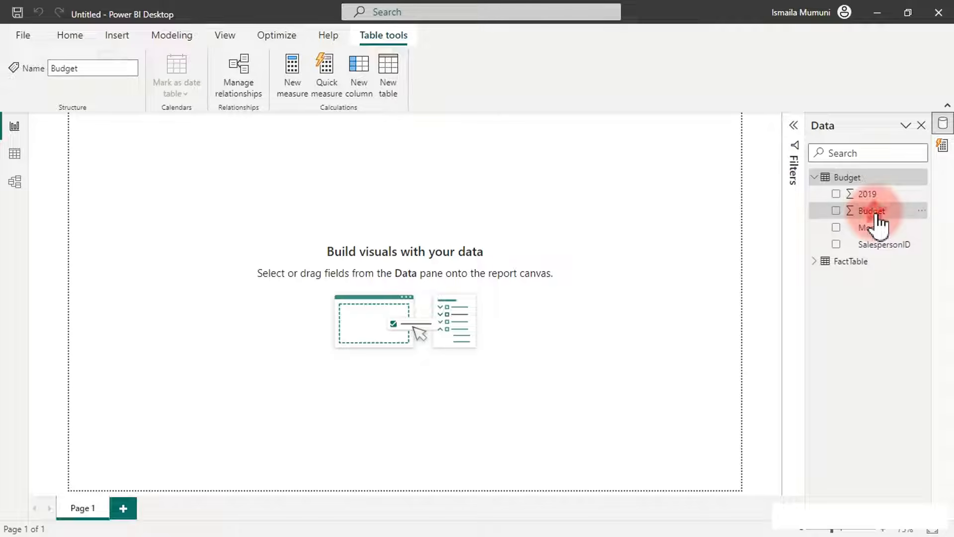
{"action": "left_click", "coordinate": [941, 145]}
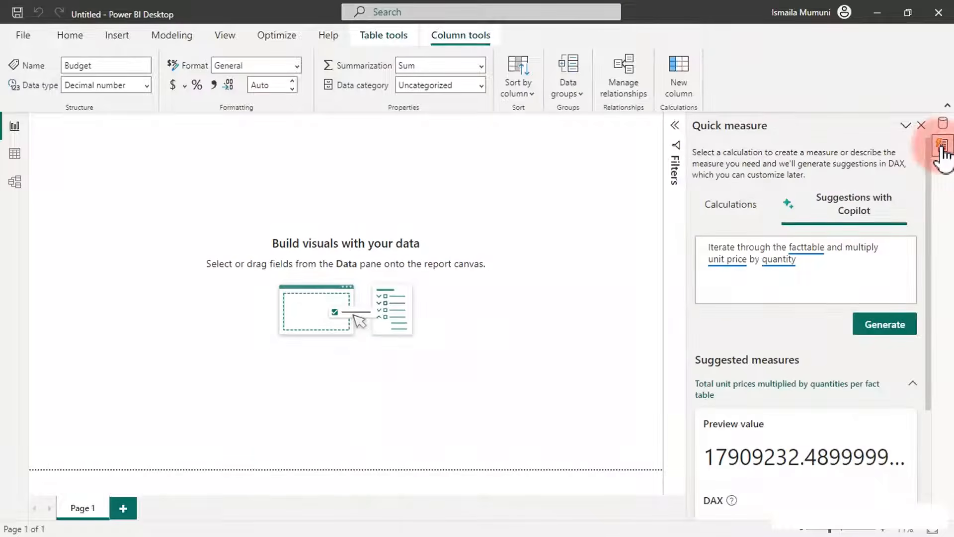
{"action": "triple_click", "coordinate": [830, 259]}
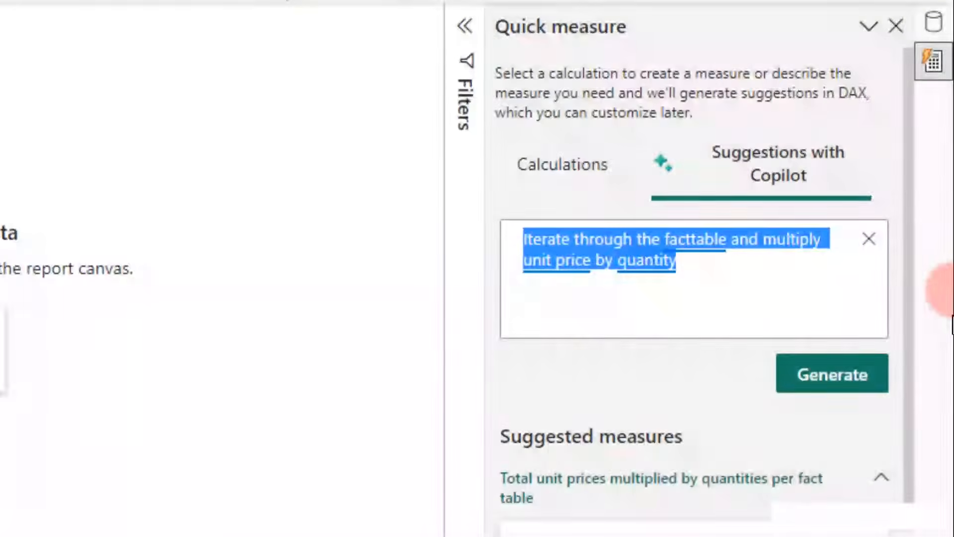
{"action": "type", "text": "Sum t"}
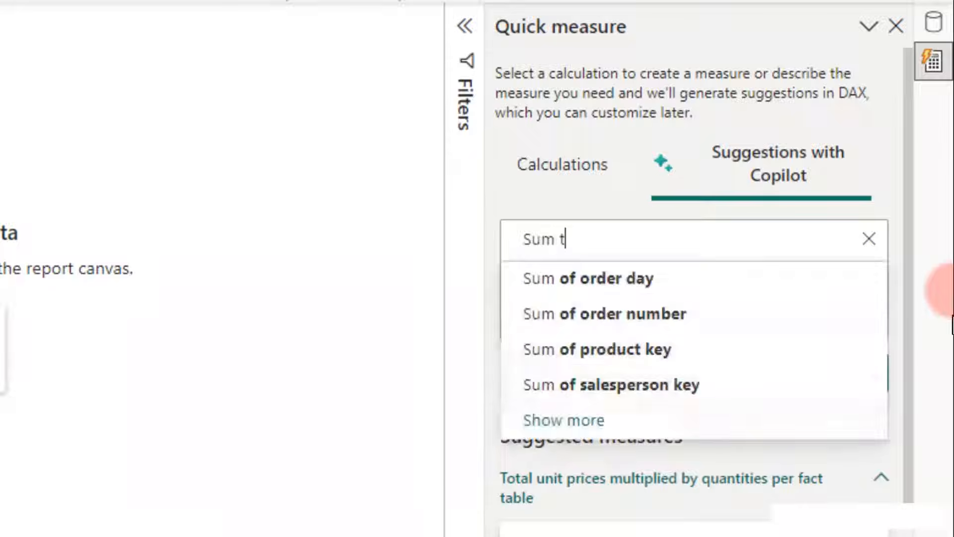
{"action": "type", "text": "he budget "}
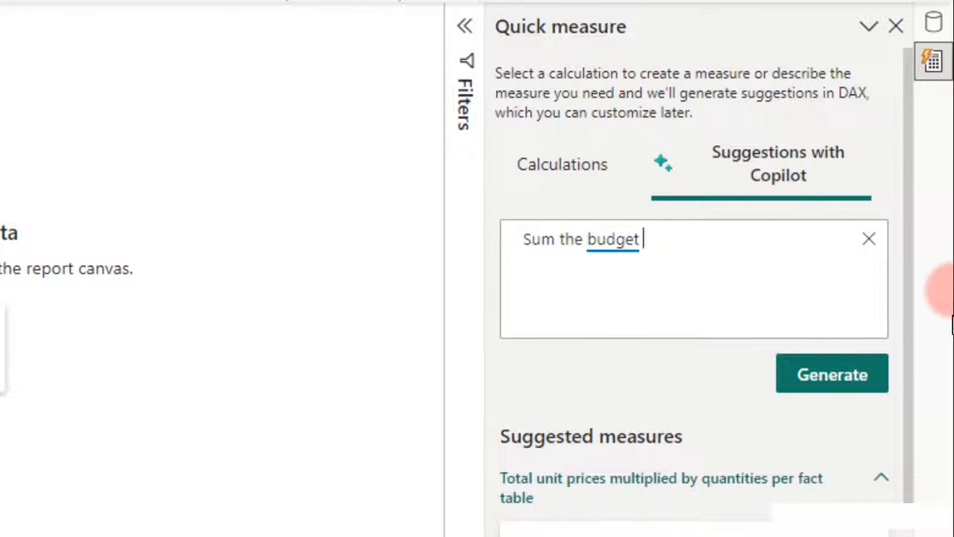
{"action": "type", "text": "colum"}
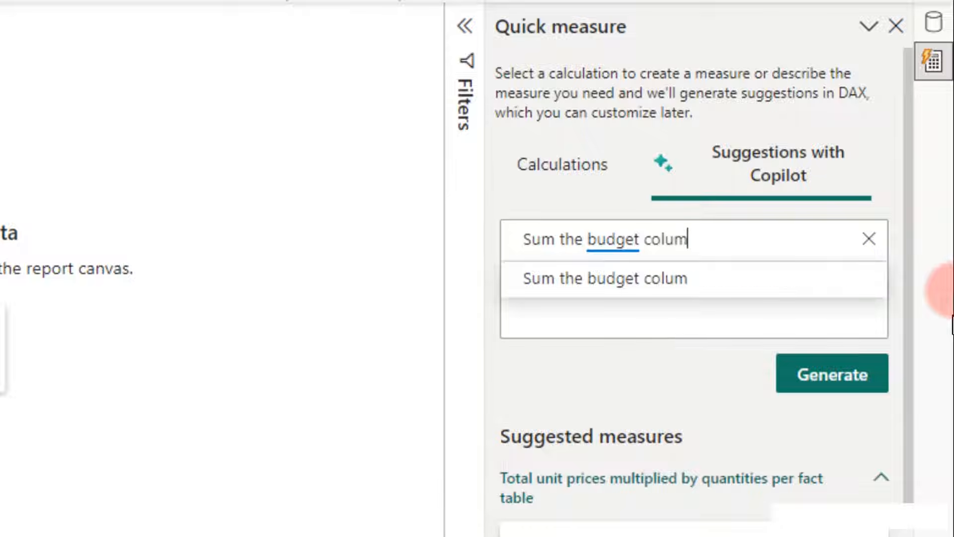
{"action": "type", "text": "n"}
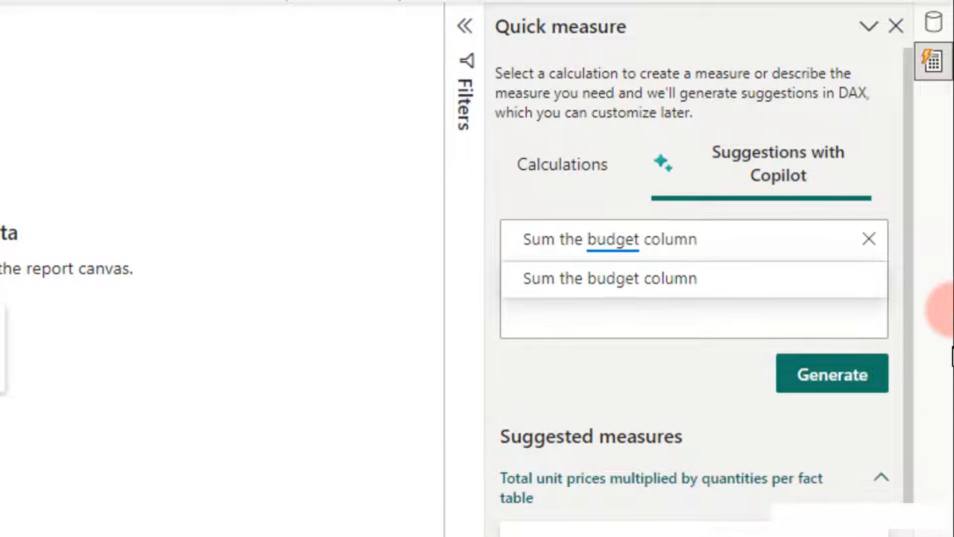
{"action": "left_click", "coordinate": [867, 329]}
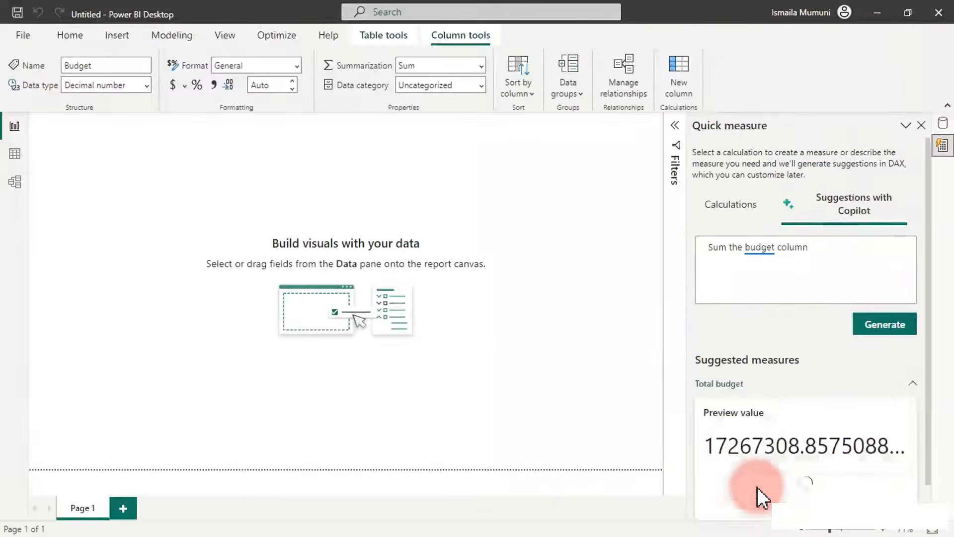
Add the suggested budget sum measure to the model and name it Total Budget.
{"action": "scroll", "coordinate": [831, 408], "scroll_direction": "down", "scroll_amount": 3}
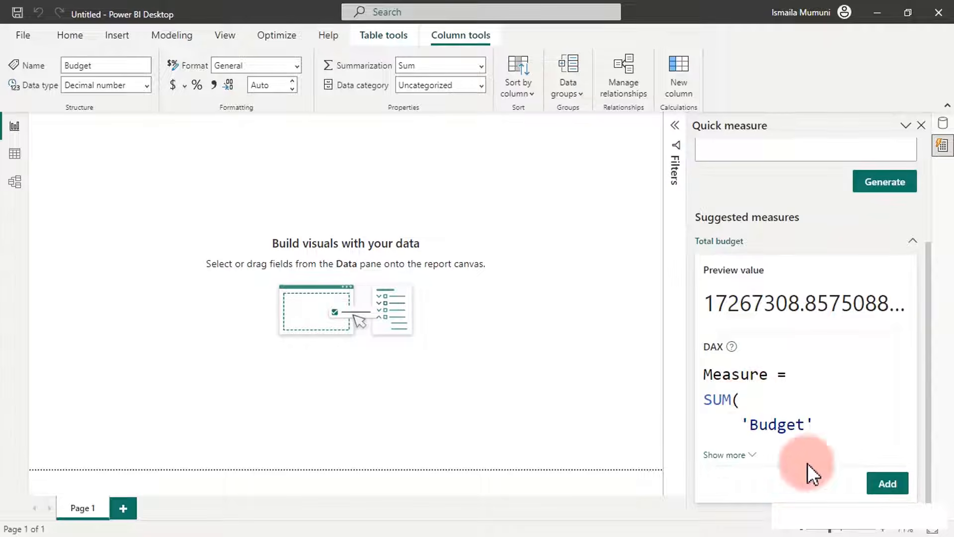
{"action": "left_click", "coordinate": [879, 482]}
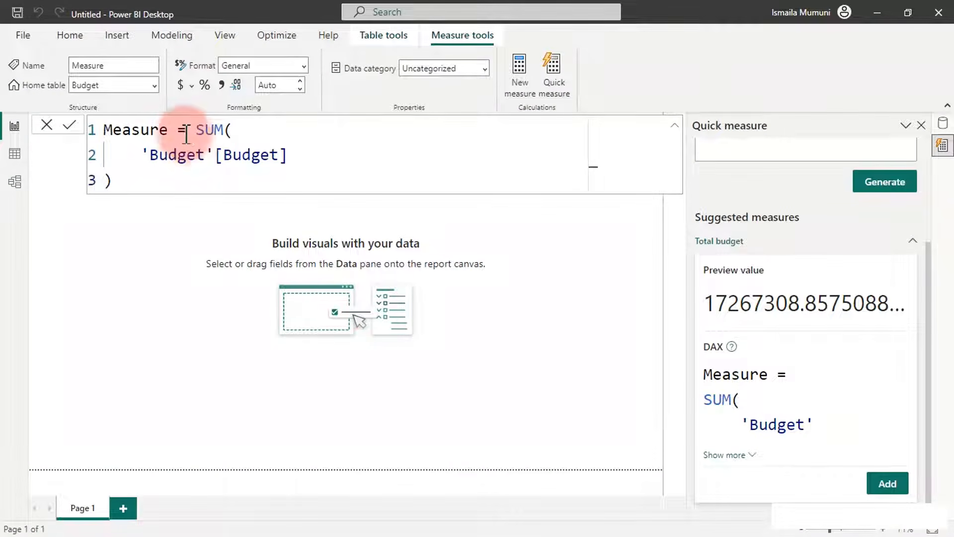
{"action": "double_click", "coordinate": [146, 127]}
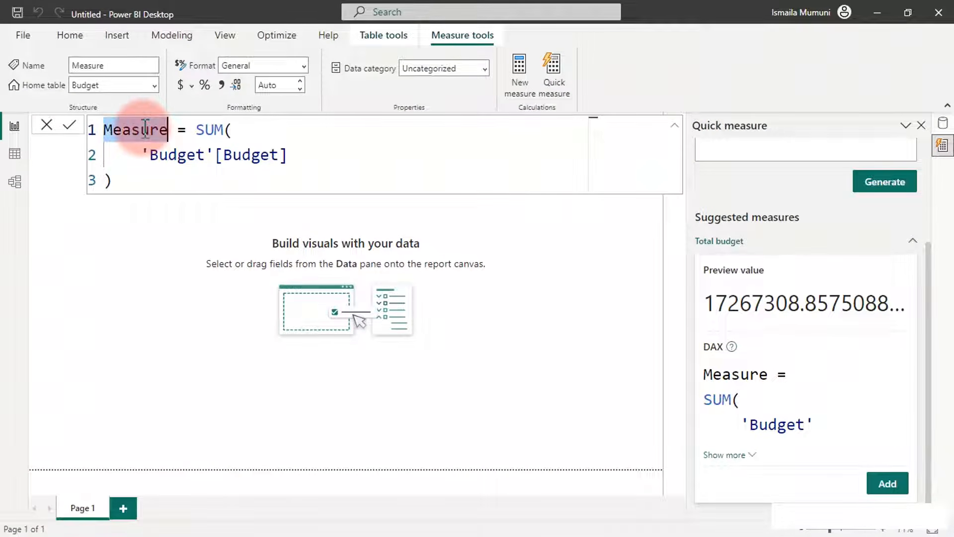
{"action": "type", "text": "Total"}
{"action": "type", "text": "Budget"}
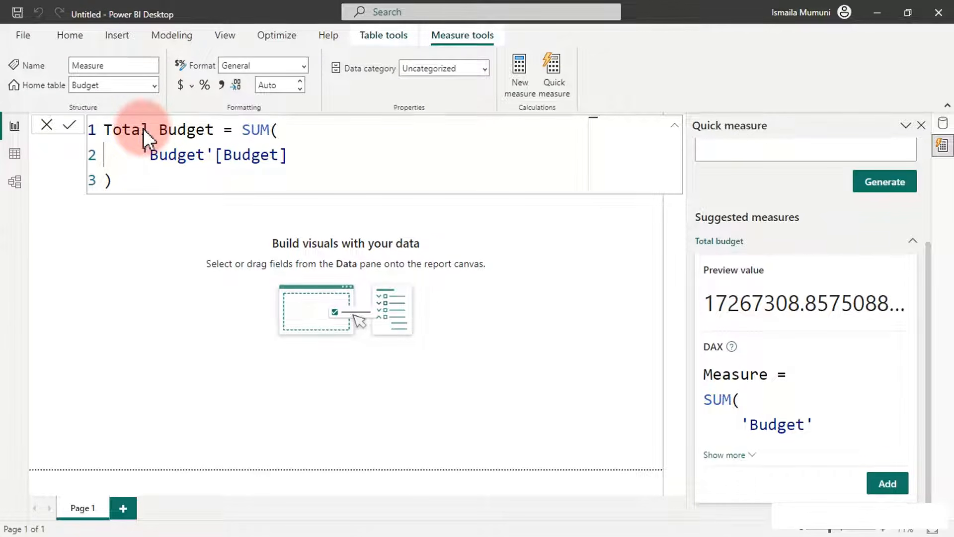
{"action": "key", "text": "Return"}
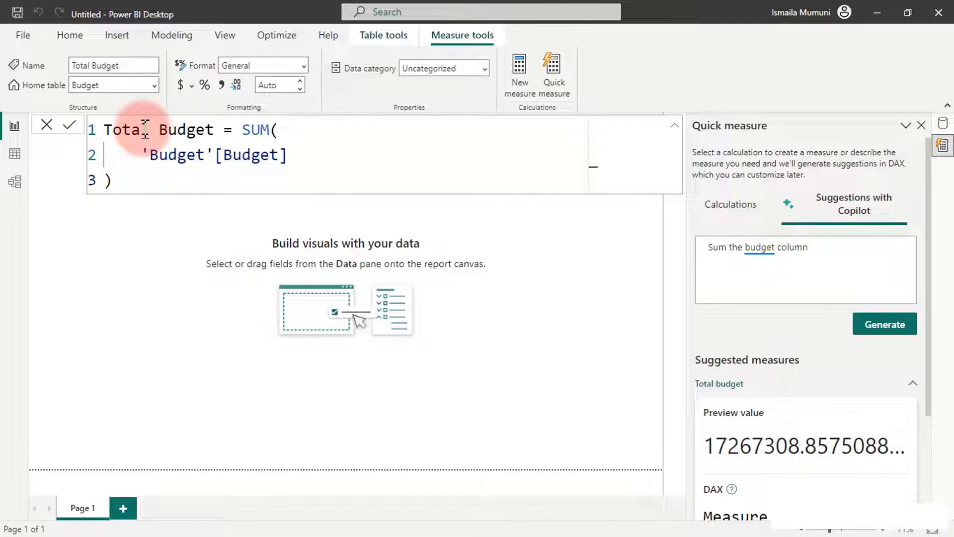
Create and load a blank manually entered table named Measure Table.
{"action": "left_click", "coordinate": [943, 124]}
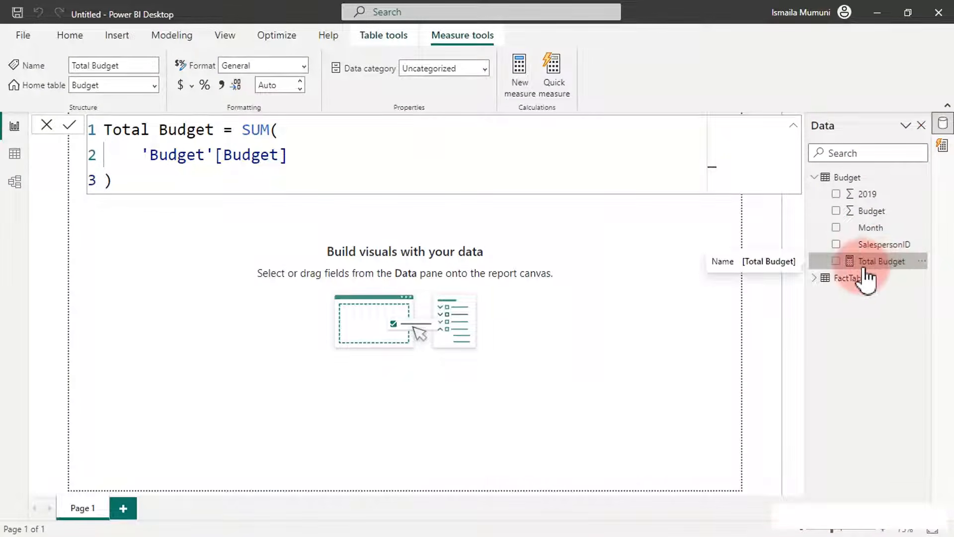
{"action": "left_click", "coordinate": [813, 279]}
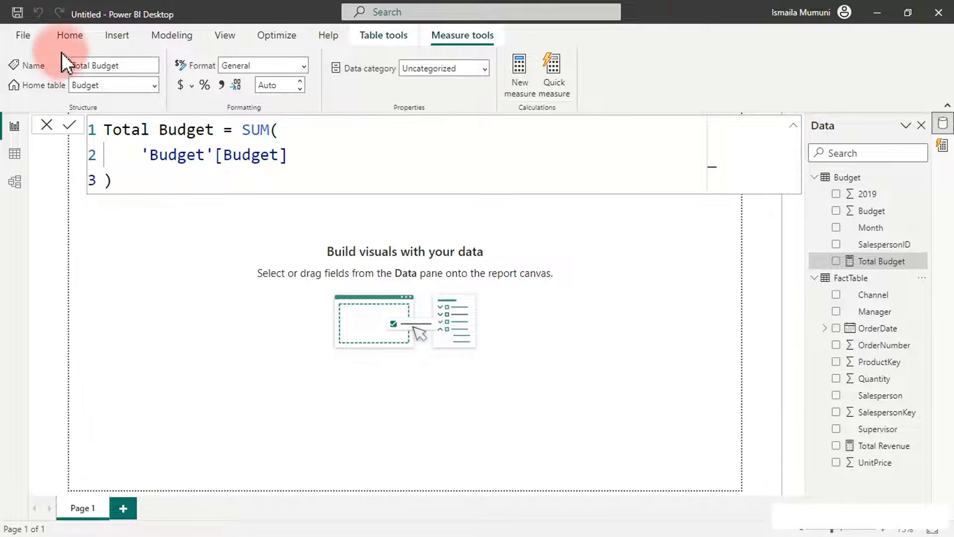
{"action": "left_click", "coordinate": [71, 34]}
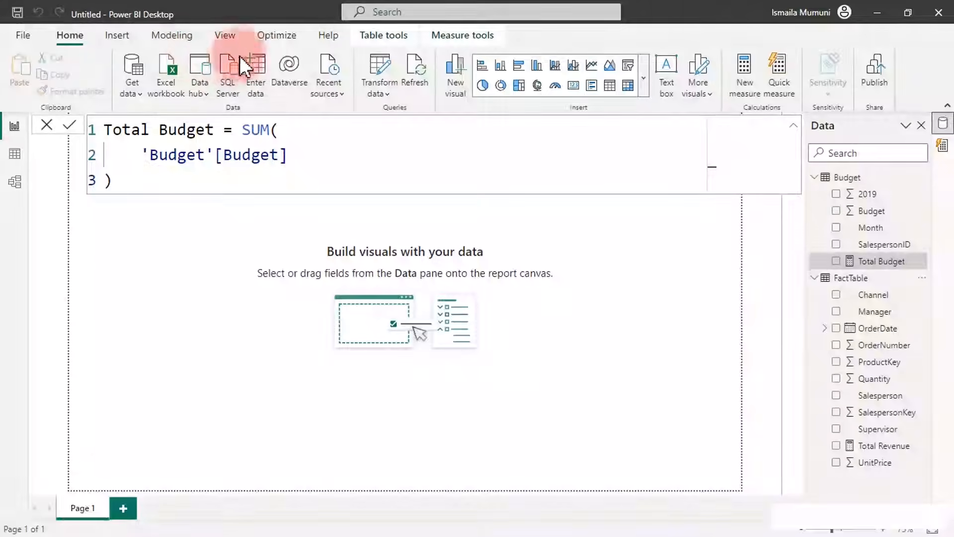
{"action": "left_click", "coordinate": [257, 60]}
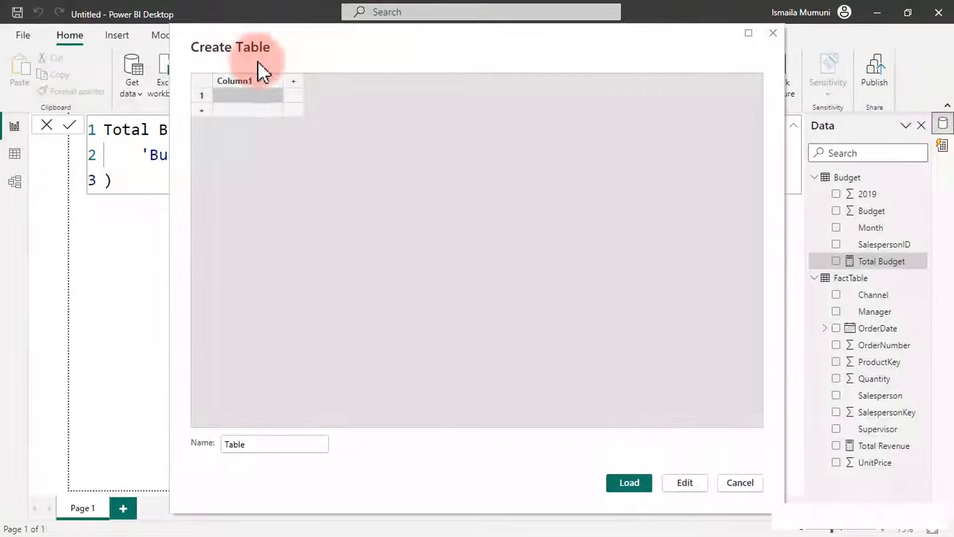
{"action": "left_click", "coordinate": [255, 442]}
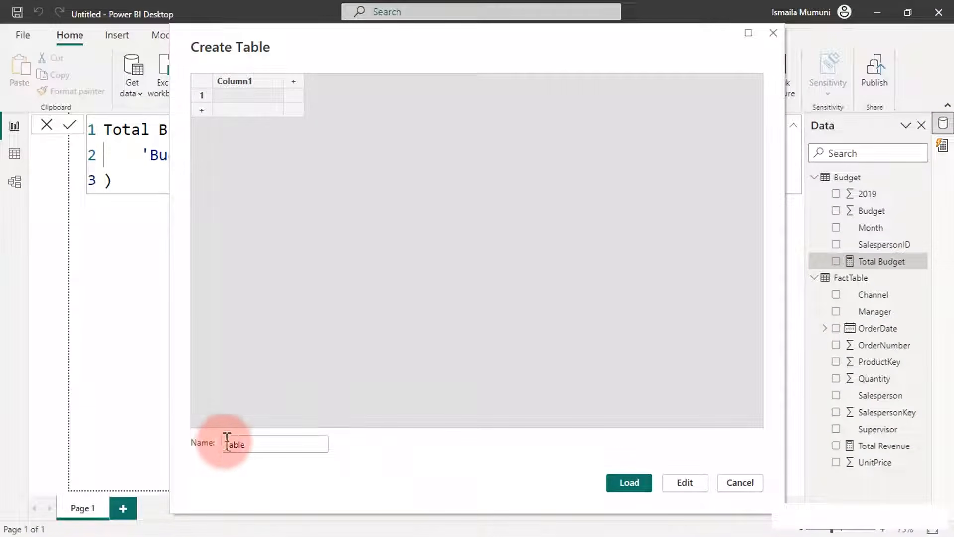
{"action": "double_click", "coordinate": [255, 444]}
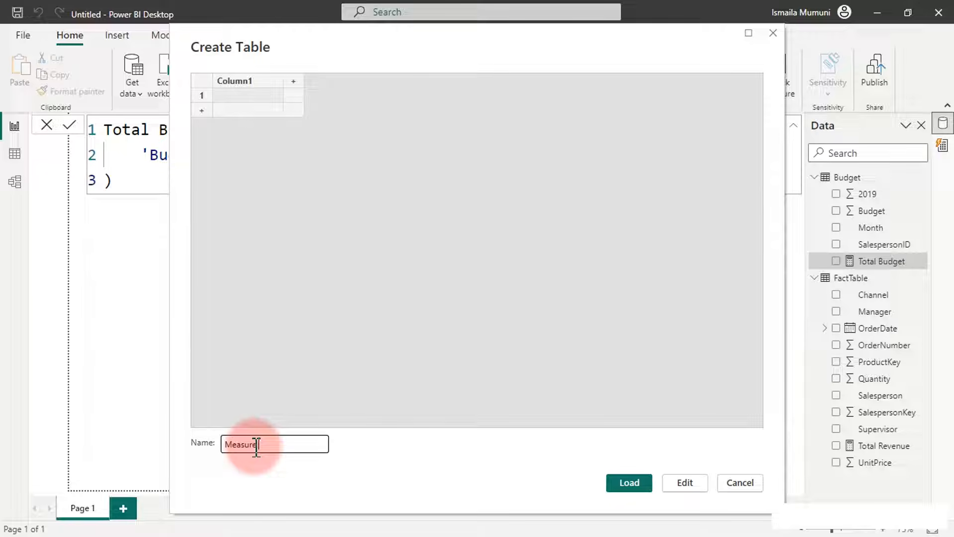
{"action": "key", "text": "Return"}
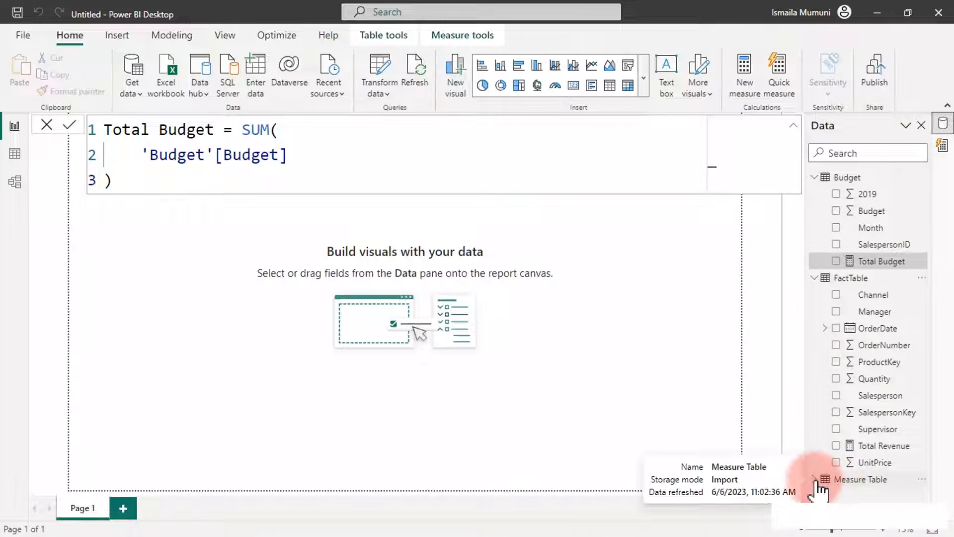
Set the home table of the Total Revenue measure to Measure Table.
{"action": "left_click", "coordinate": [815, 479]}
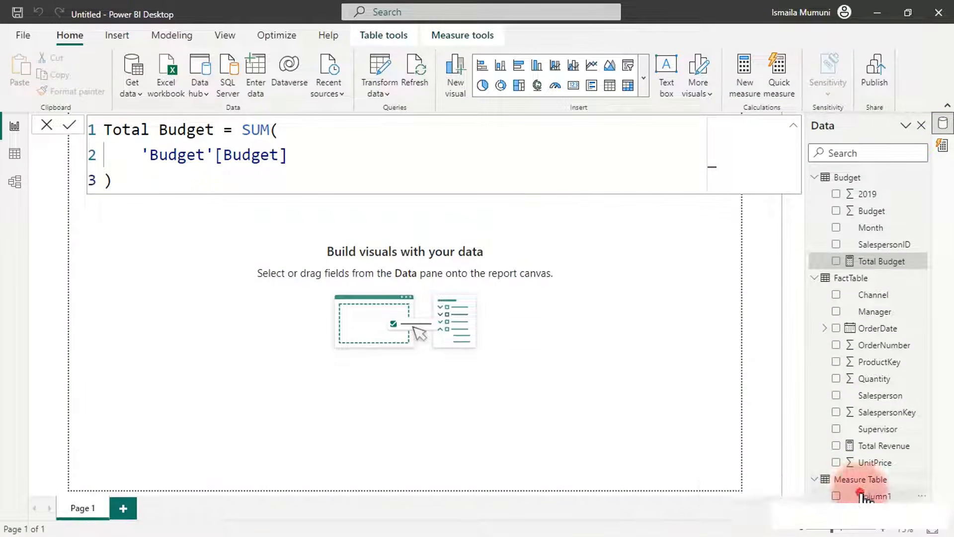
{"action": "left_click", "coordinate": [863, 495]}
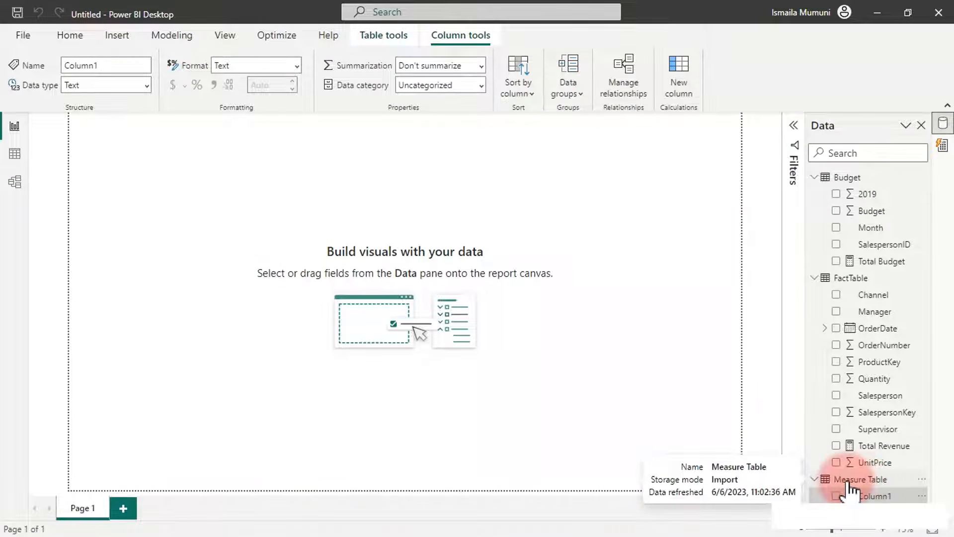
{"action": "double_click", "coordinate": [878, 445]}
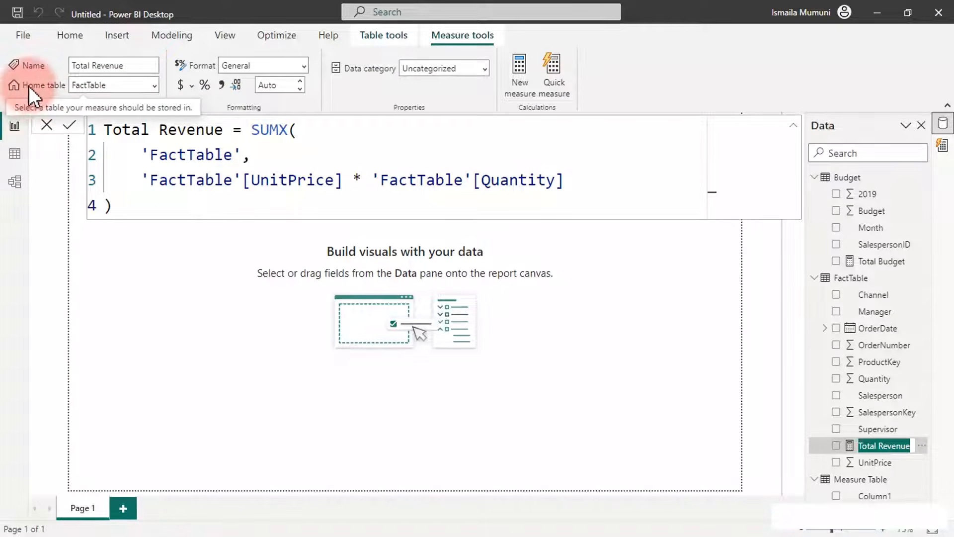
{"action": "left_click", "coordinate": [154, 84]}
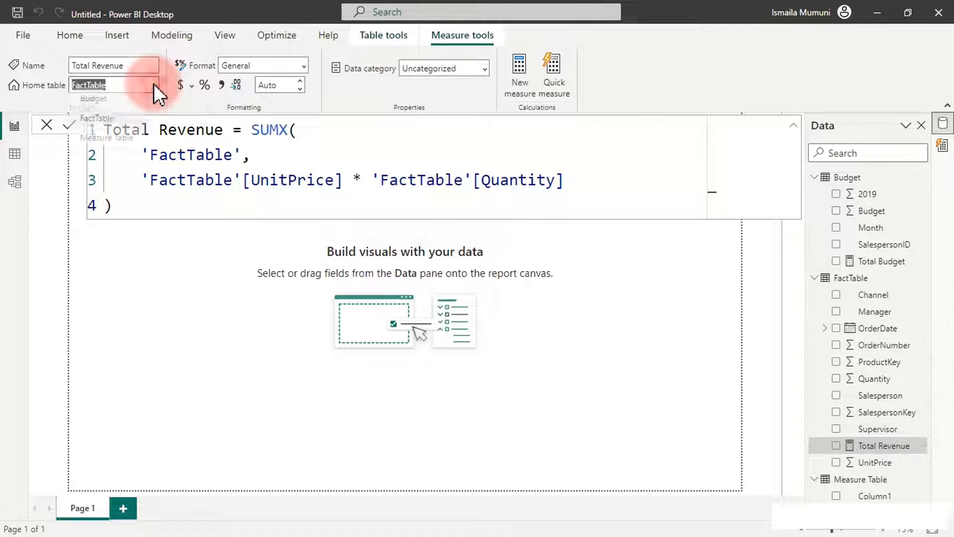
{"action": "left_click", "coordinate": [115, 144]}
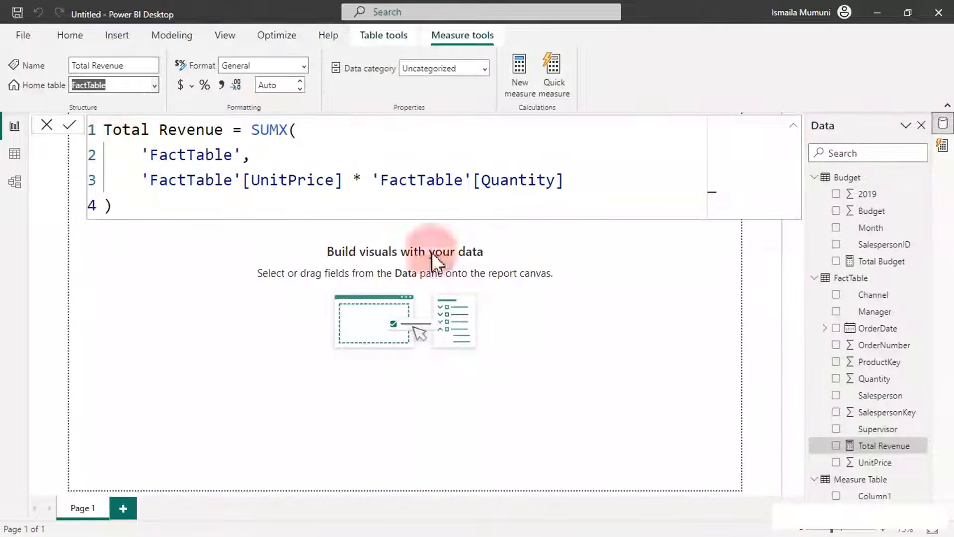
{"action": "left_click", "coordinate": [861, 498]}
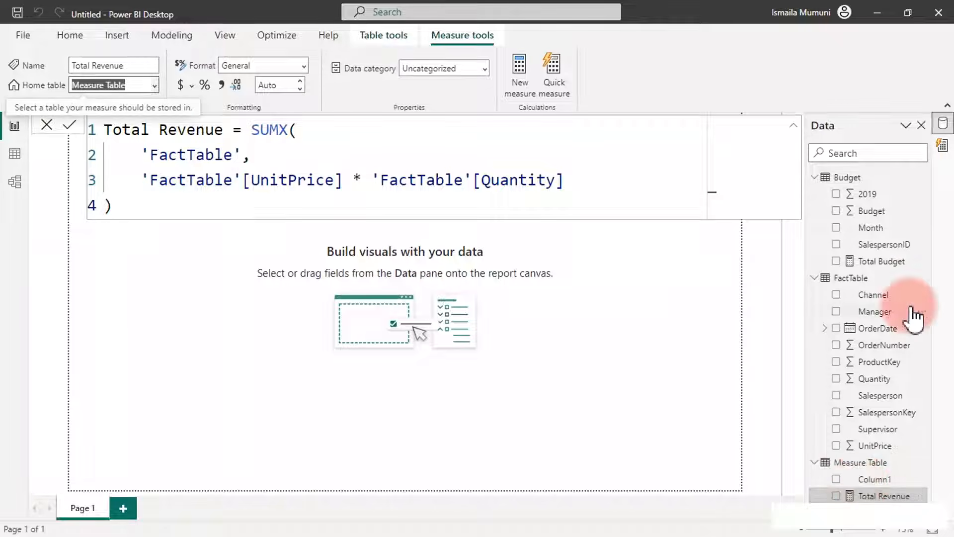
Set the home table of the Total Budget measure to Measure Table, then deselect the measure.
{"action": "left_click", "coordinate": [889, 262]}
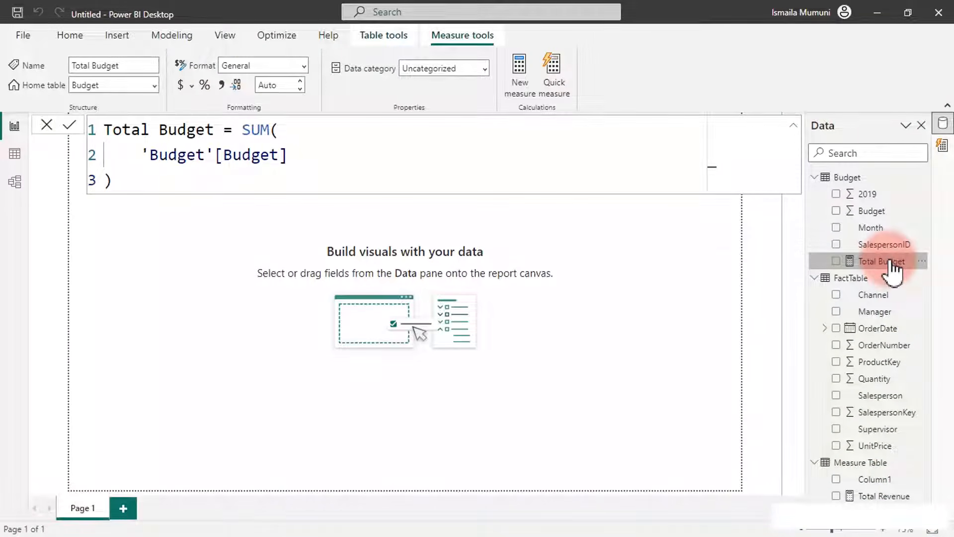
{"action": "left_click", "coordinate": [154, 85]}
{"action": "left_click", "coordinate": [123, 144]}
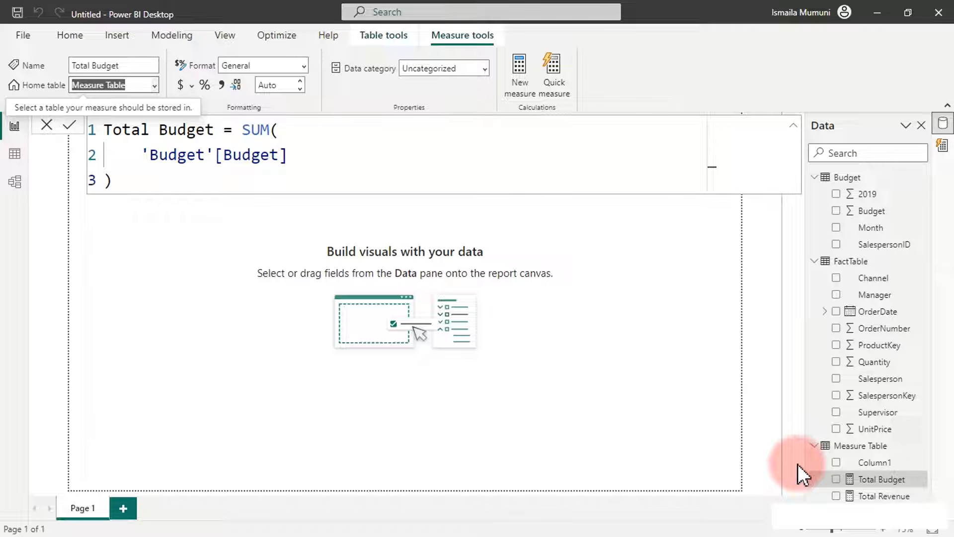
{"action": "left_click", "coordinate": [482, 331]}
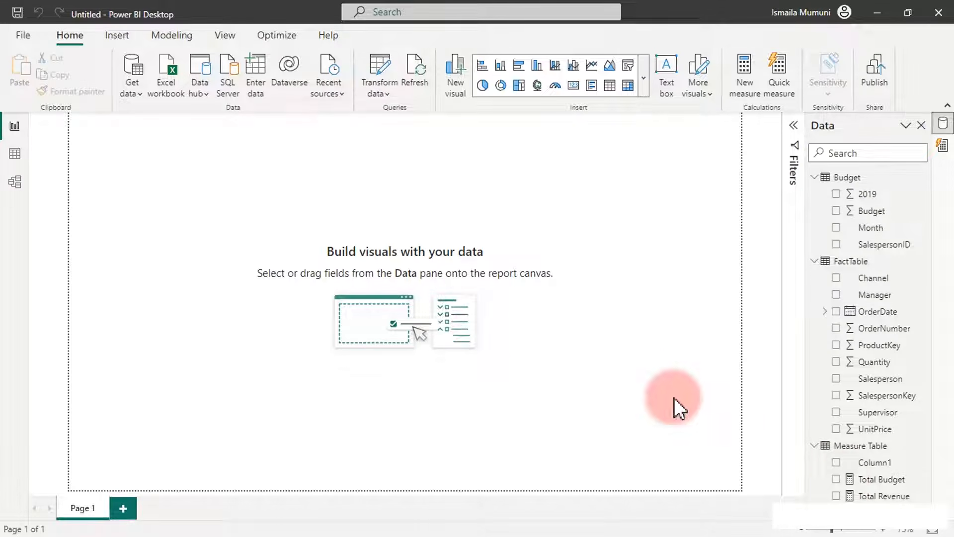
Show Total Revenue in an enlarged table visual on Page 1, moved in from the page's upper-left corner.
{"action": "left_click", "coordinate": [837, 495]}
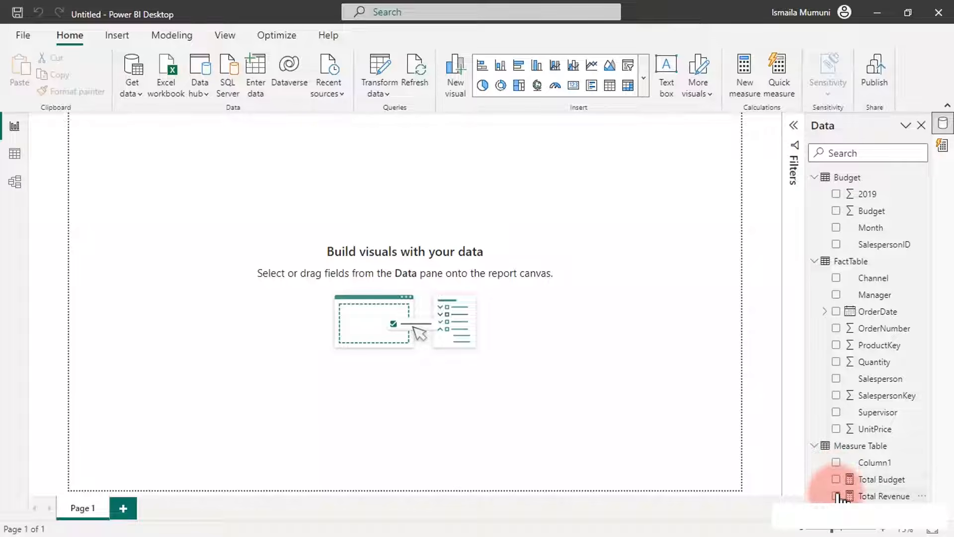
{"action": "left_click", "coordinate": [628, 440]}
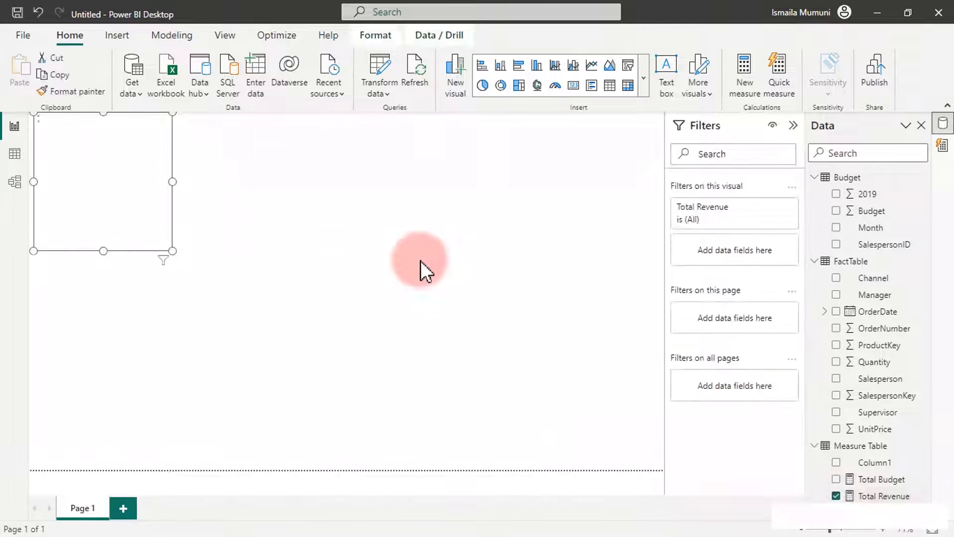
{"action": "left_click_drag", "start_coordinate": [173, 251], "coordinate": [276, 393]}
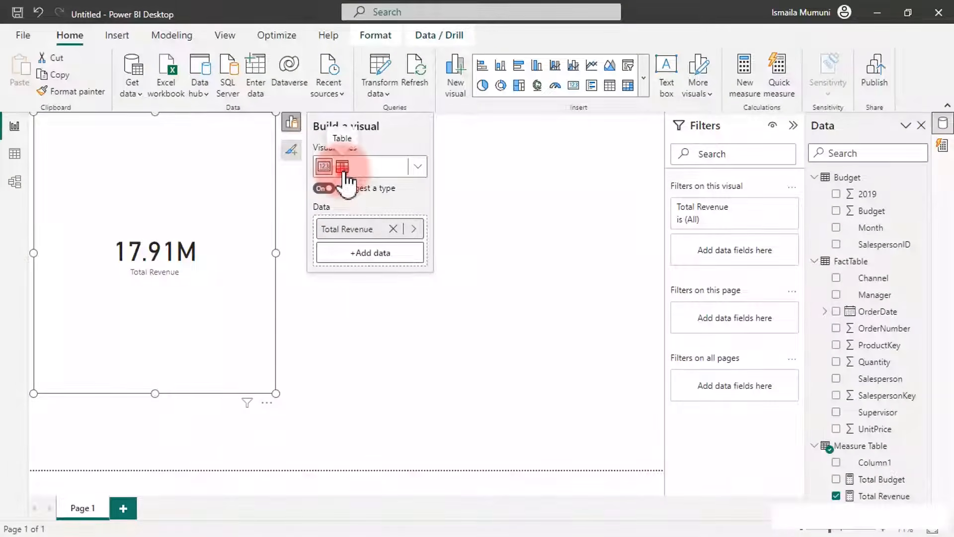
{"action": "left_click", "coordinate": [341, 166]}
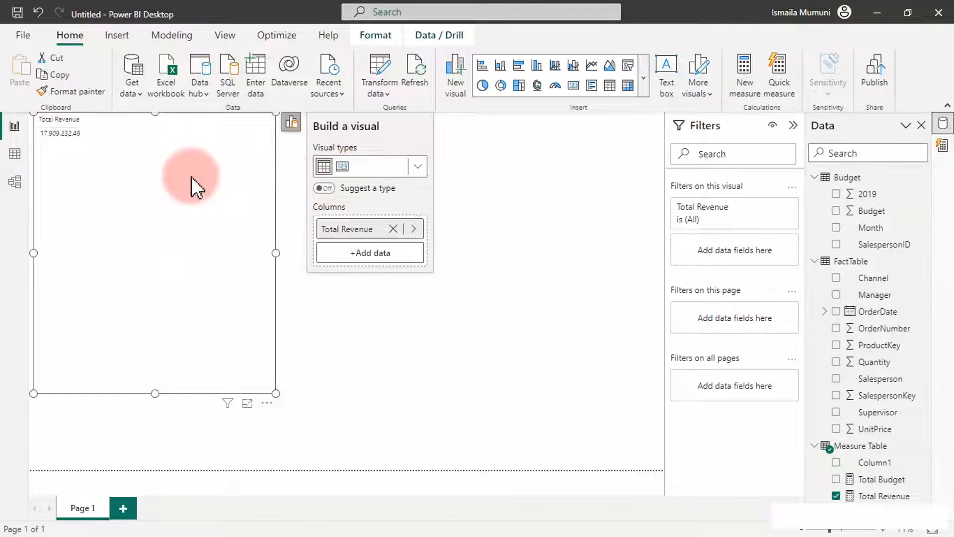
{"action": "left_click_drag", "start_coordinate": [188, 168], "coordinate": [284, 227]}
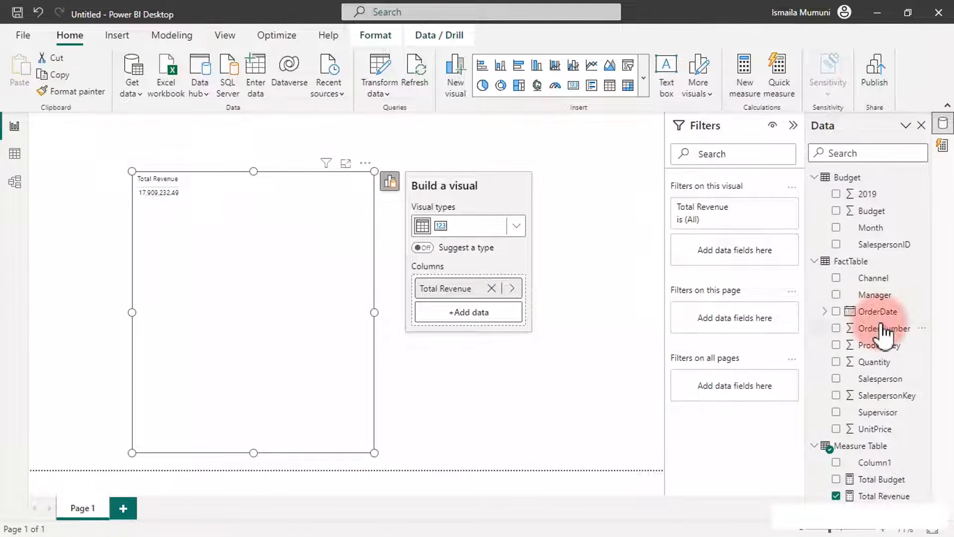
Add the Supervisor field from FactTable to the table visual and place it before Total Revenue.
{"action": "left_click", "coordinate": [837, 413]}
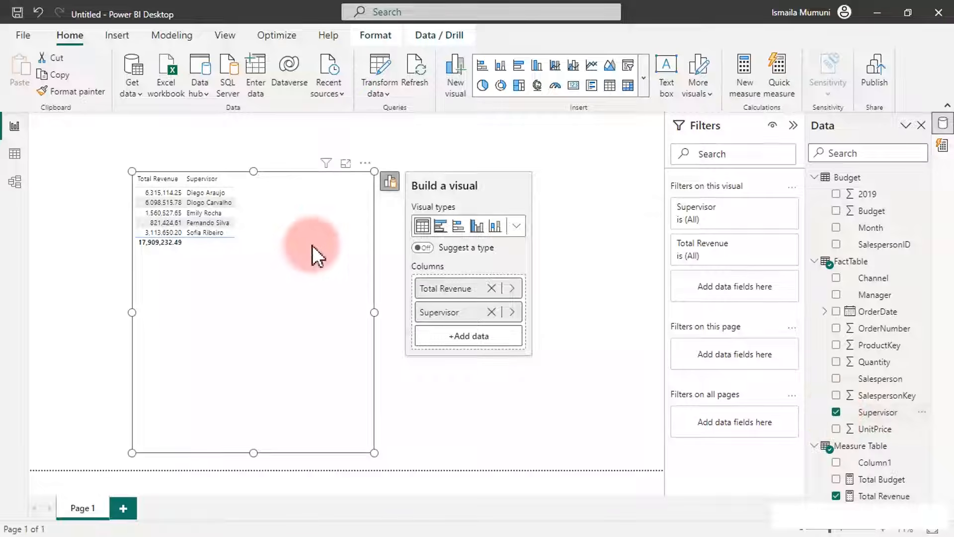
{"action": "left_click", "coordinate": [475, 314]}
{"action": "left_click", "coordinate": [475, 288]}
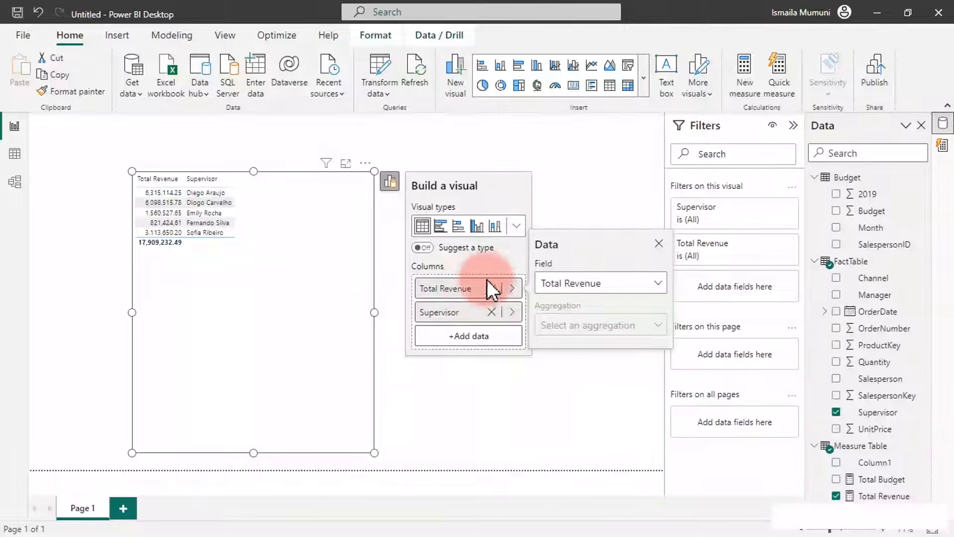
{"action": "left_click", "coordinate": [519, 200]}
{"action": "left_click_drag", "start_coordinate": [486, 288], "coordinate": [471, 332]}
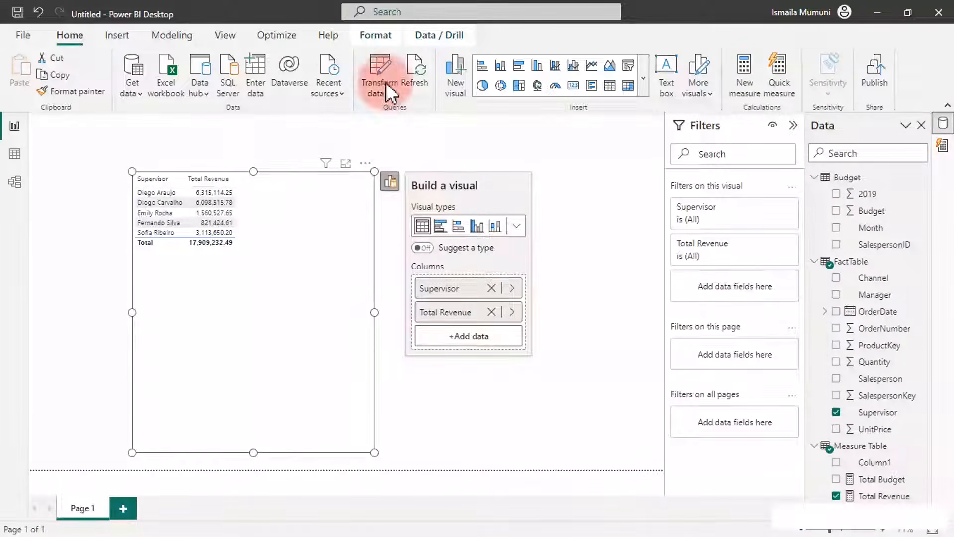
Hide the report filters and bring up the formatting options for the selected table visual.
{"action": "left_click", "coordinate": [214, 38]}
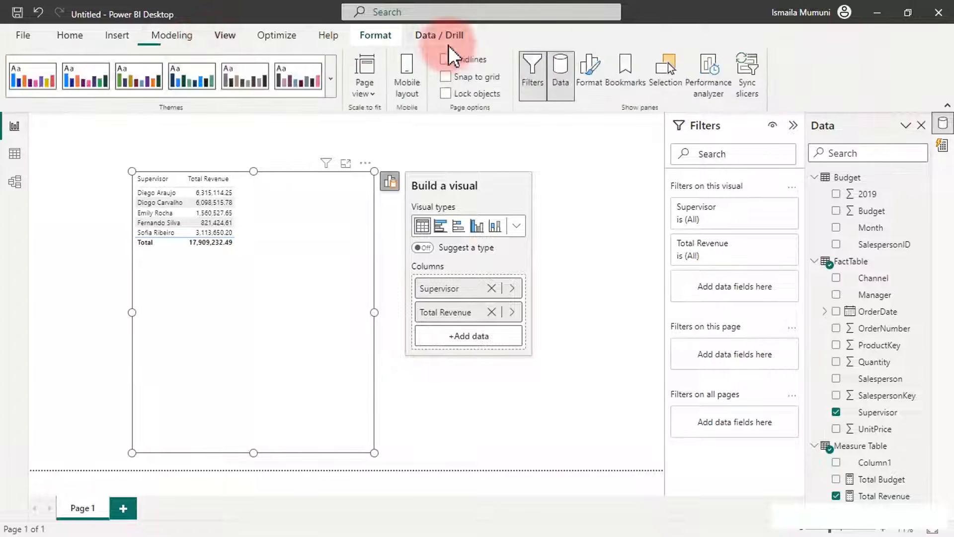
{"action": "left_click", "coordinate": [535, 68]}
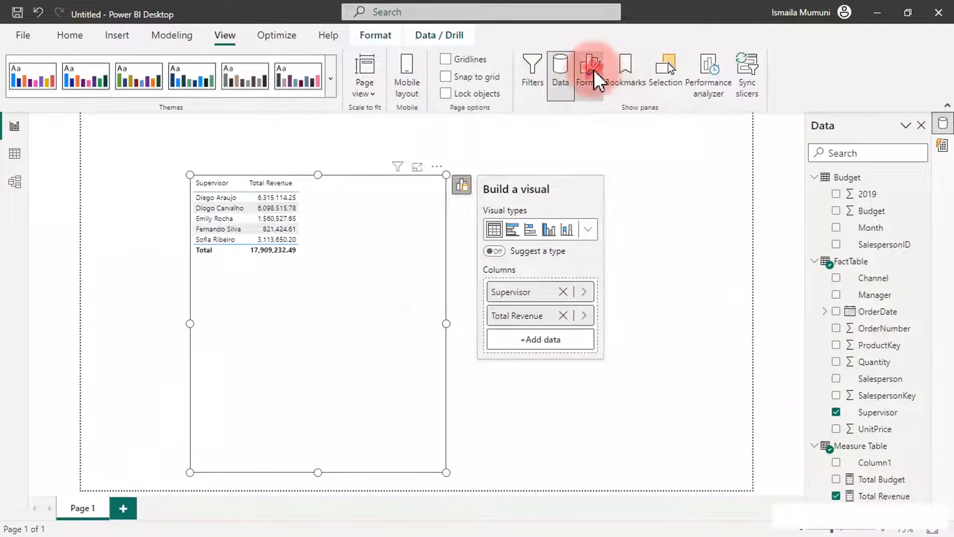
{"action": "left_click", "coordinate": [593, 70]}
{"action": "left_click", "coordinate": [942, 167]}
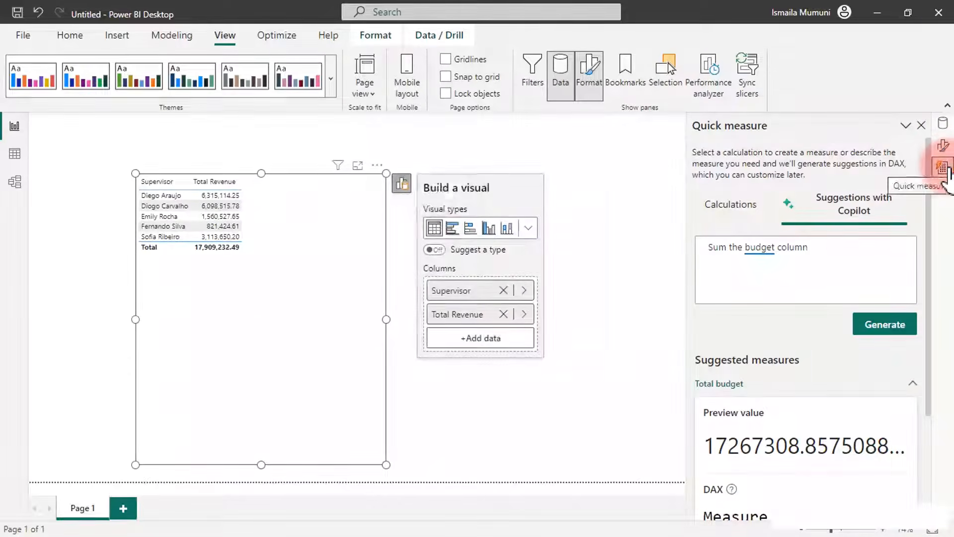
{"action": "left_click", "coordinate": [942, 147]}
Set the table visual's font size to 20 for the values and 17 for the column headers.
{"action": "left_click", "coordinate": [840, 328]}
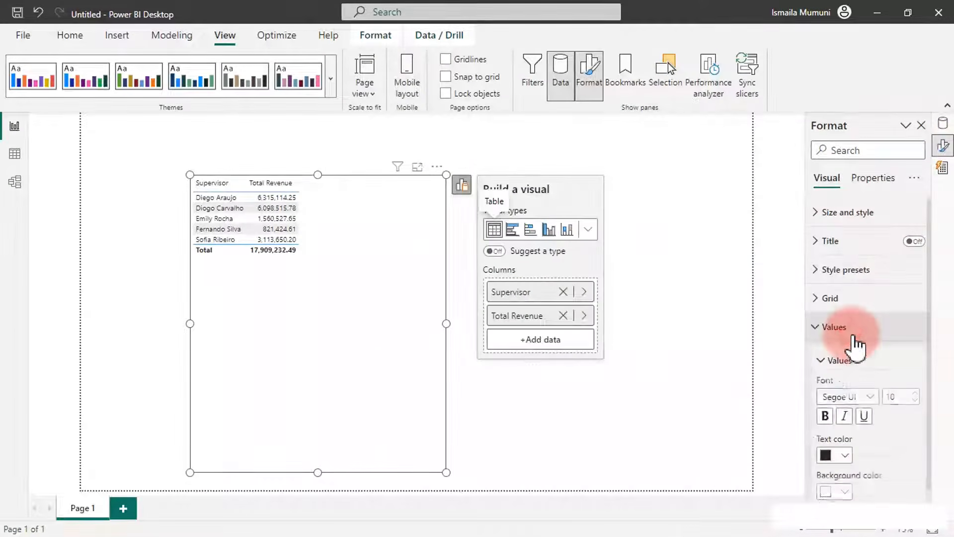
{"action": "double_click", "coordinate": [897, 396]}
{"action": "type", "text": "20"}
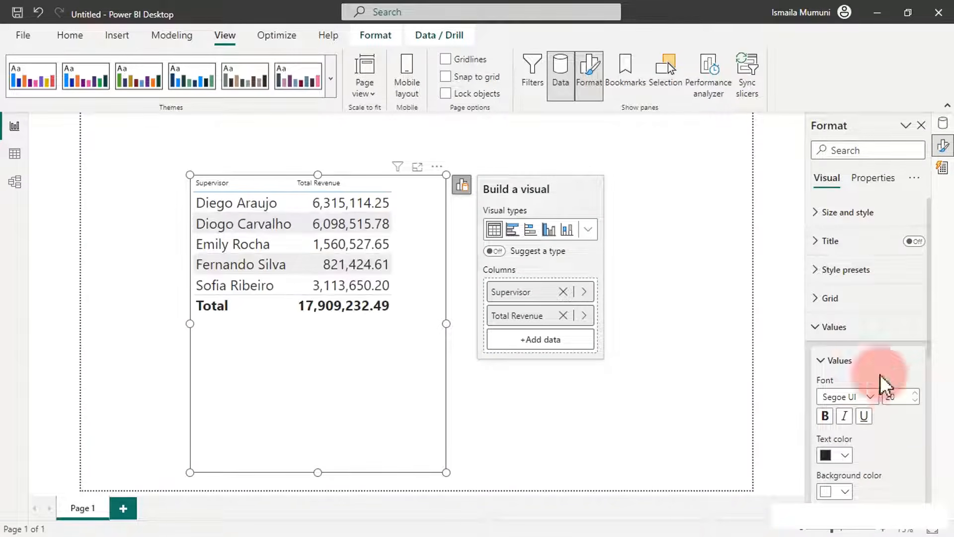
{"action": "left_click", "coordinate": [843, 330]}
{"action": "left_click", "coordinate": [845, 354]}
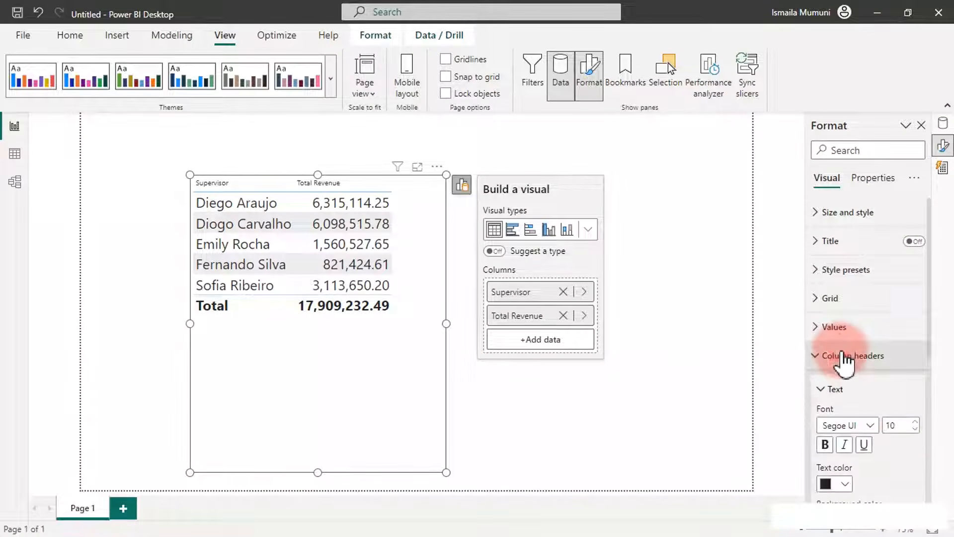
{"action": "double_click", "coordinate": [903, 426]}
{"action": "type", "text": "17"}
{"action": "left_click", "coordinate": [521, 298]}
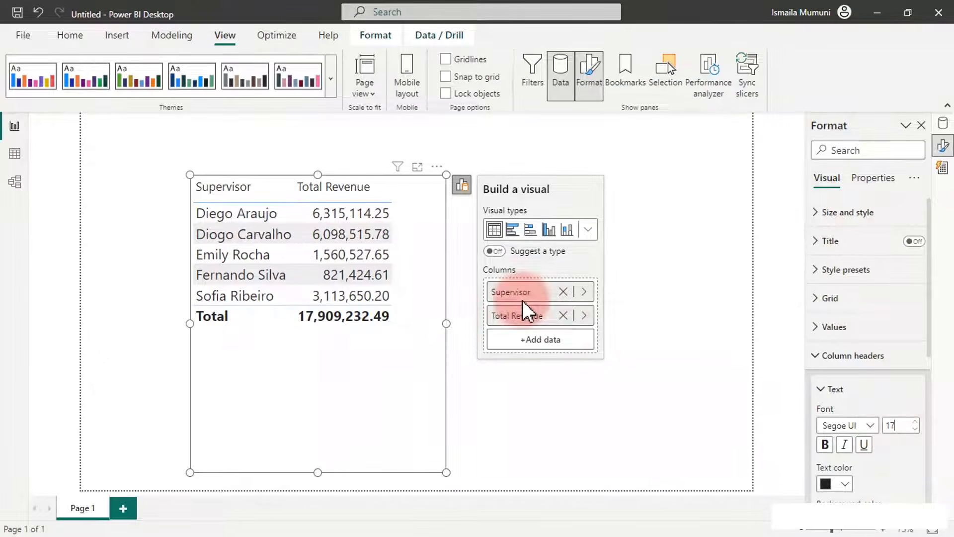
Widen the table visual and add the Total Budget measure from Measure Table as its third column.
{"action": "left_click_drag", "start_coordinate": [448, 323], "coordinate": [558, 328]}
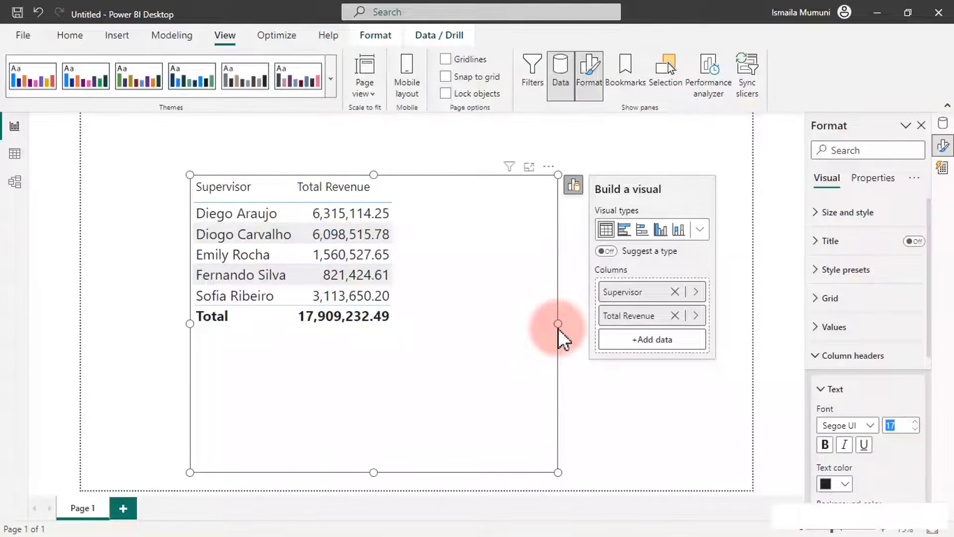
{"action": "left_click", "coordinate": [352, 240]}
{"action": "left_click", "coordinate": [664, 339]}
{"action": "left_click", "coordinate": [730, 124]}
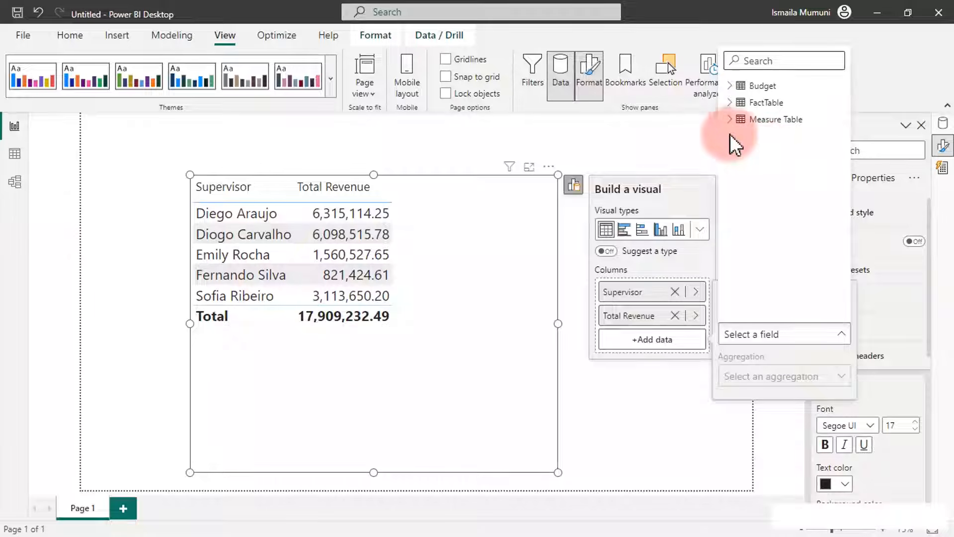
{"action": "left_click", "coordinate": [766, 152]}
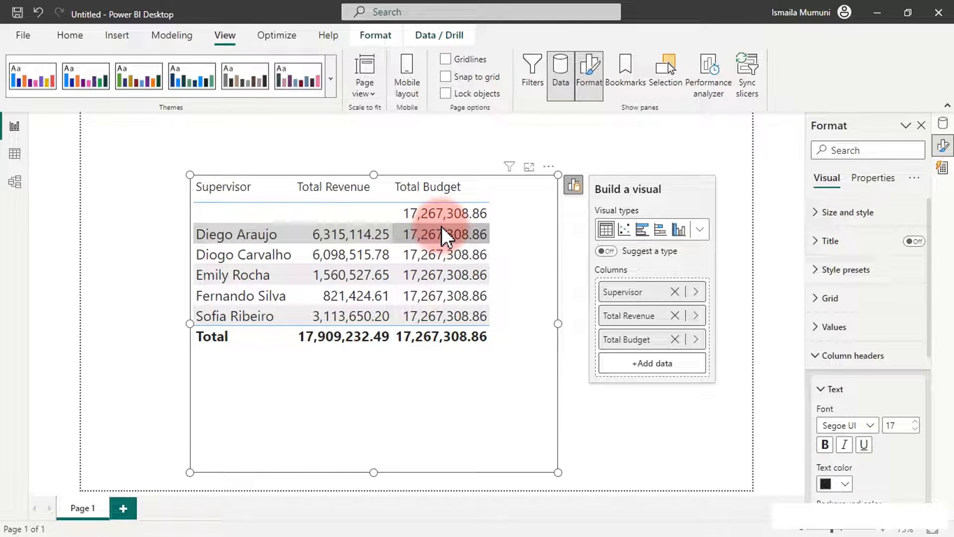
In the model view, collapse the Properties and Data panes and arrange FactTable and Budget side by side below Measure Table.
{"action": "left_click", "coordinate": [6, 188]}
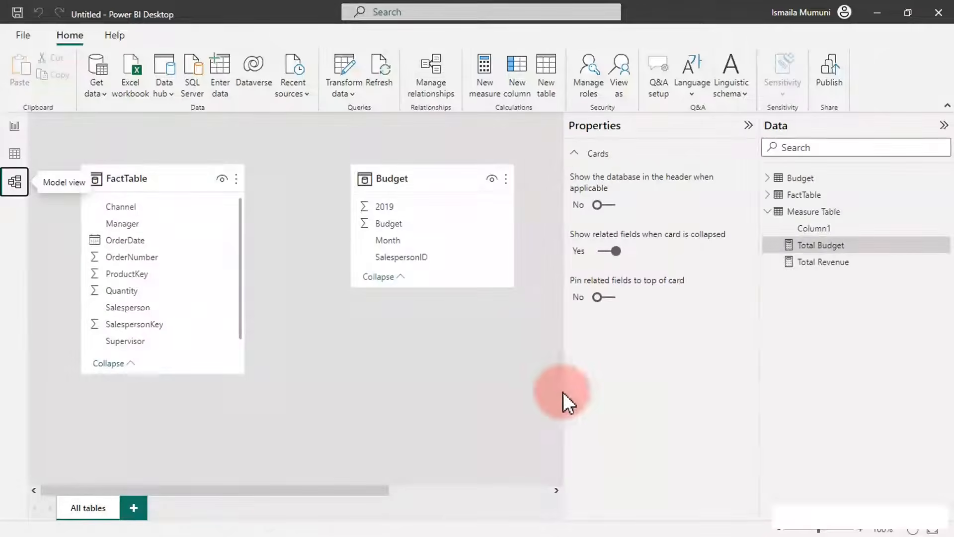
{"action": "left_click", "coordinate": [748, 126]}
{"action": "left_click", "coordinate": [943, 127]}
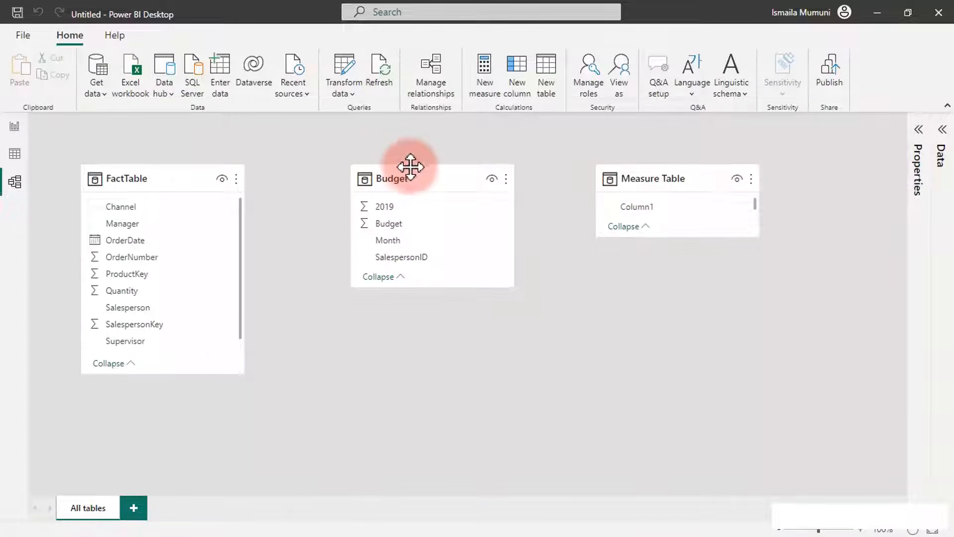
{"action": "left_click_drag", "start_coordinate": [409, 174], "coordinate": [459, 219]}
{"action": "left_click_drag", "start_coordinate": [123, 175], "coordinate": [244, 286]}
{"action": "left_click_drag", "start_coordinate": [482, 221], "coordinate": [513, 286]}
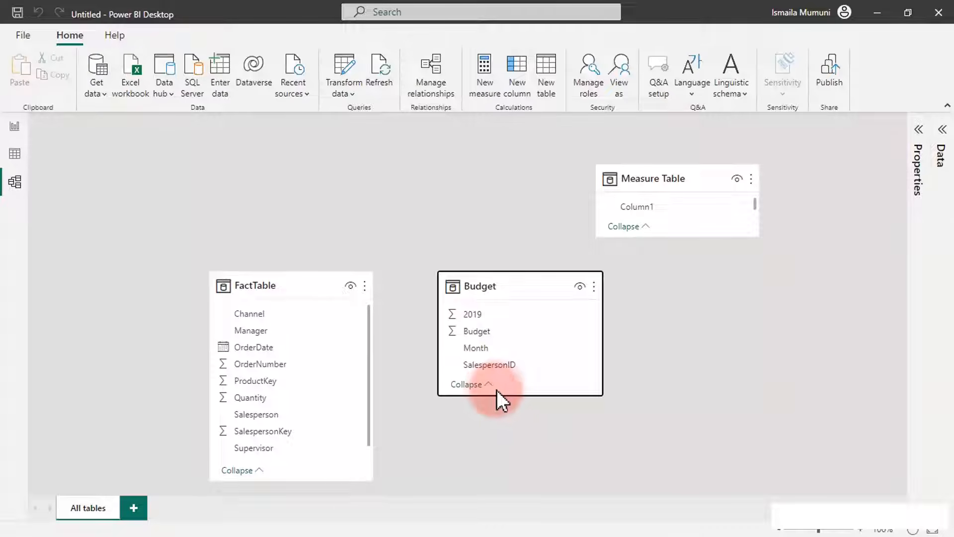
Examine Budget's SalespersonID field and the SalespersonKey column in FactTable's data as possible matching keys.
{"action": "left_click", "coordinate": [499, 365]}
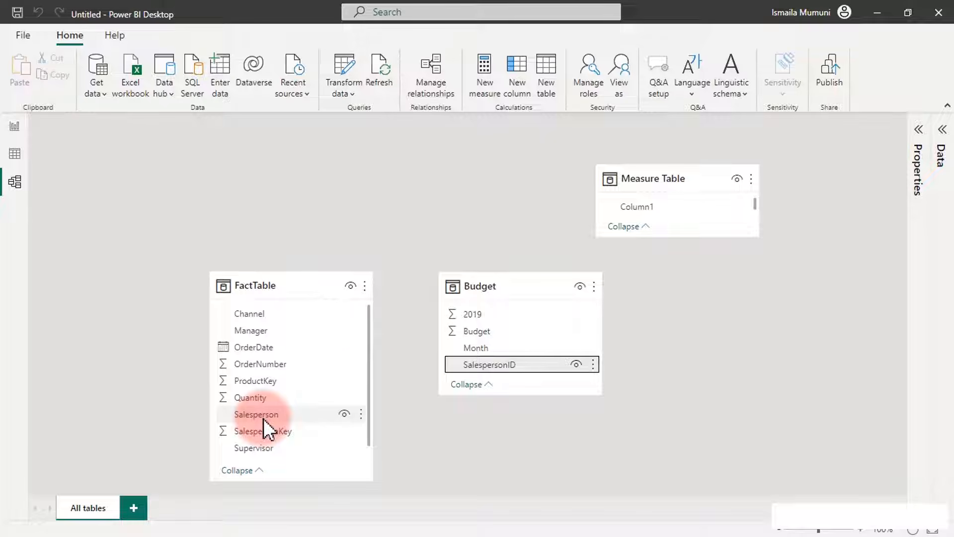
{"action": "left_click_drag", "start_coordinate": [368, 361], "coordinate": [369, 388]}
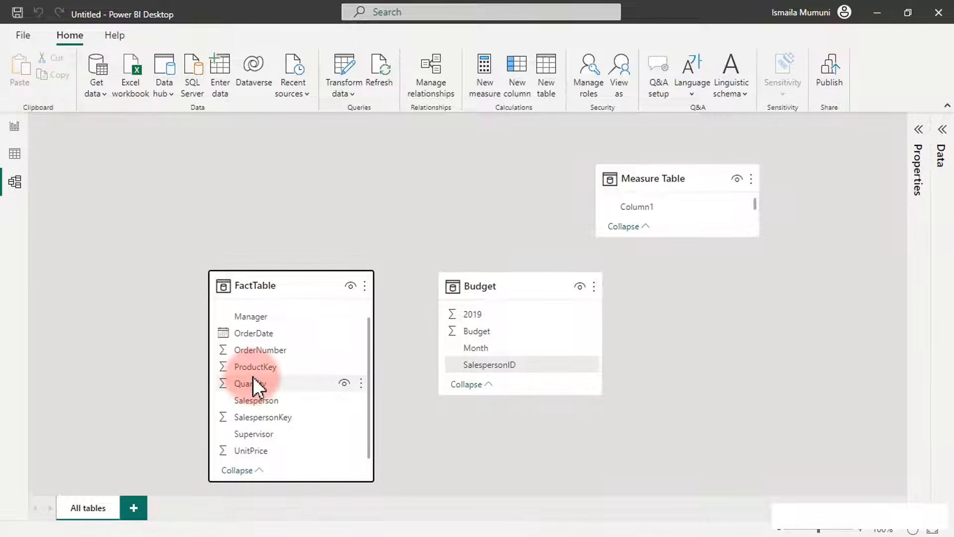
{"action": "left_click", "coordinate": [18, 154]}
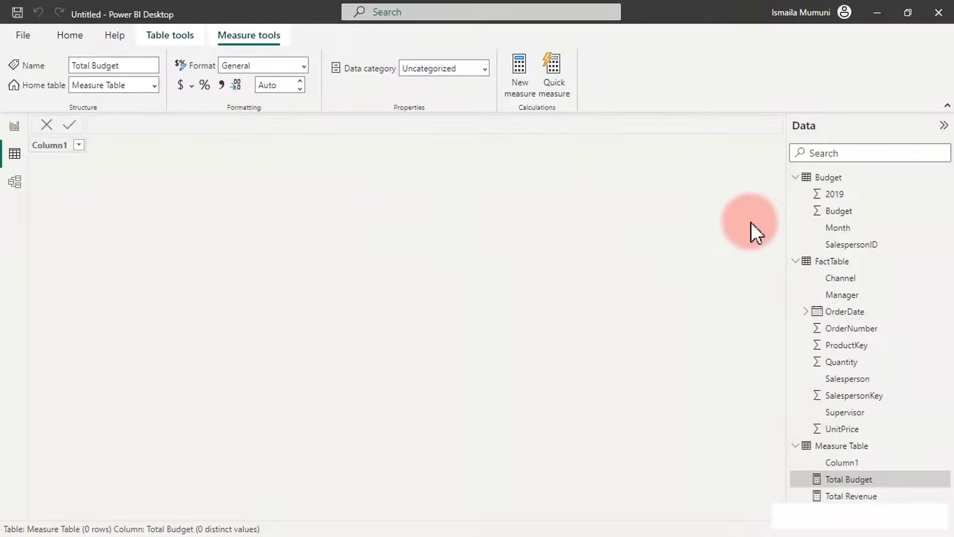
{"action": "left_click", "coordinate": [848, 361]}
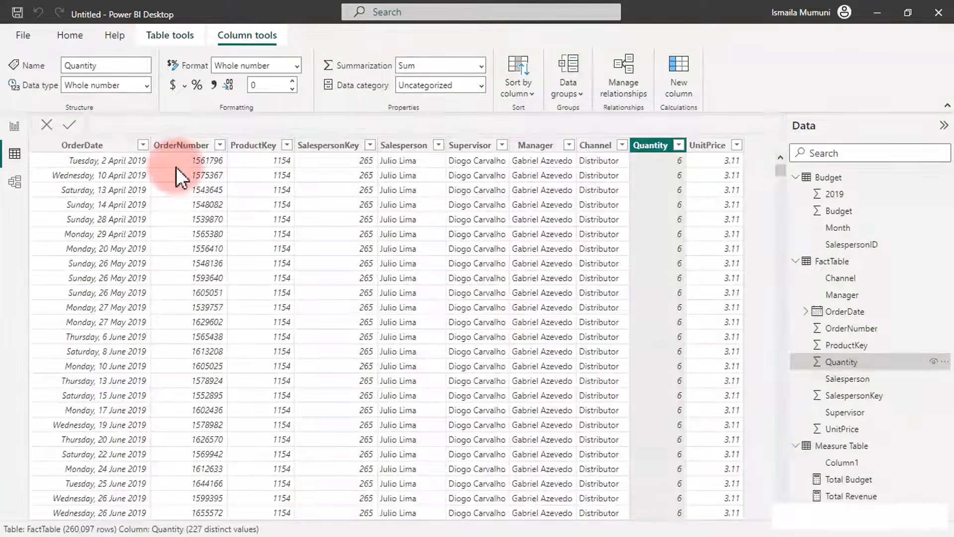
{"action": "left_click", "coordinate": [309, 153]}
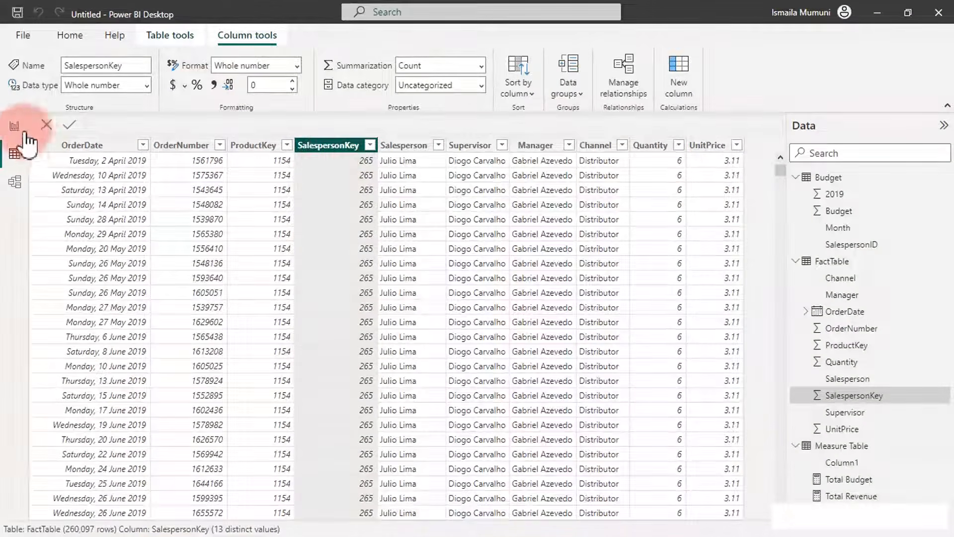
Create an active many-to-many relationship from FactTable's SalespersonKey to Budget's SalespersonID, with cross filtering in both directions.
{"action": "left_click", "coordinate": [15, 181]}
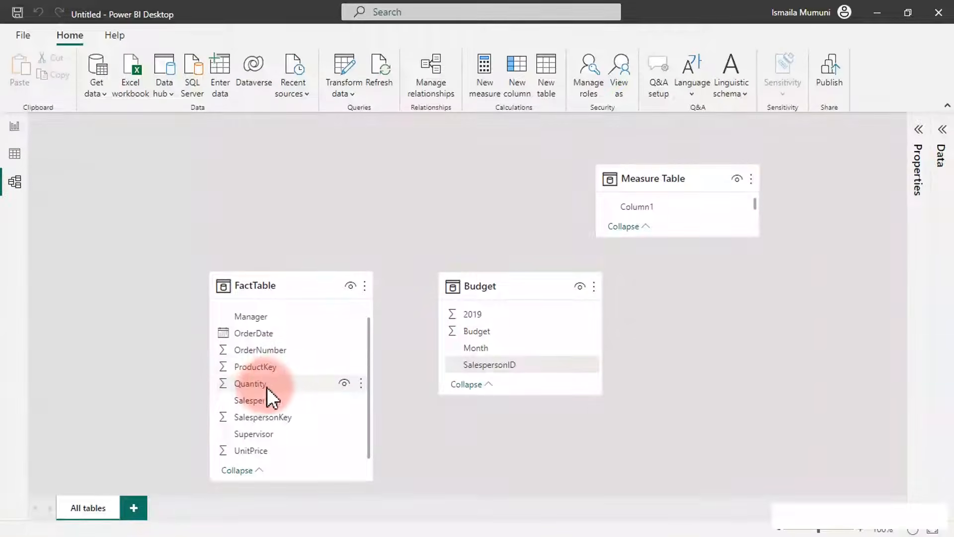
{"action": "left_click", "coordinate": [276, 367]}
{"action": "left_click", "coordinate": [273, 419]}
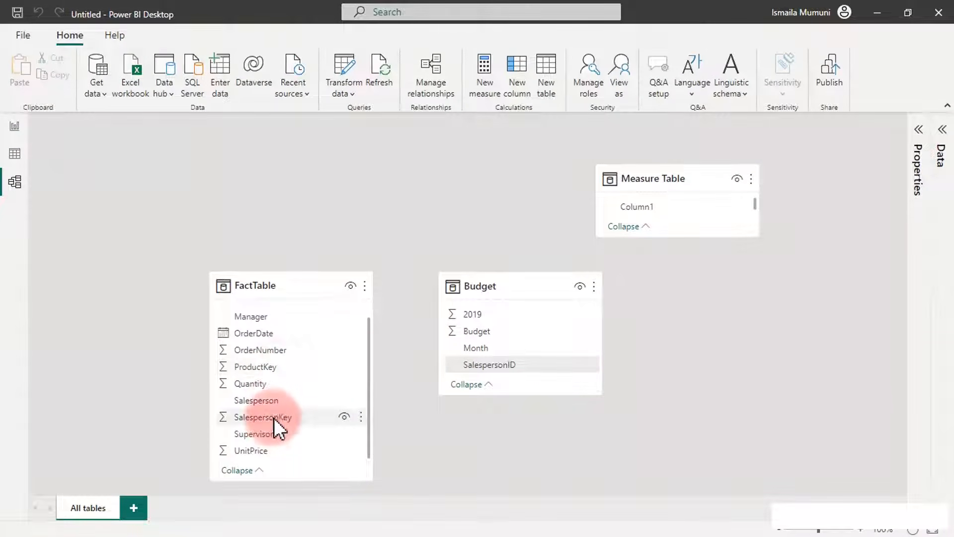
{"action": "left_click_drag", "start_coordinate": [273, 416], "coordinate": [502, 366]}
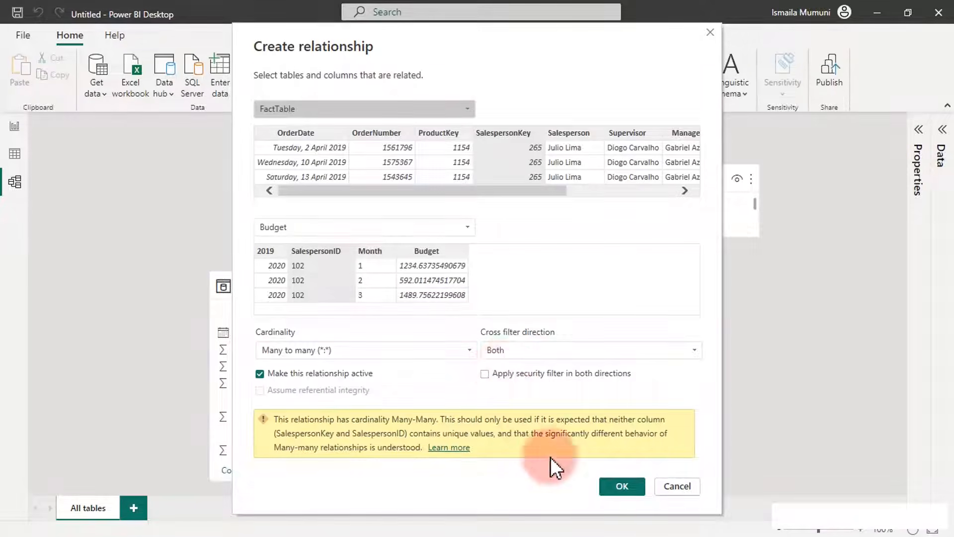
{"action": "left_click", "coordinate": [617, 483]}
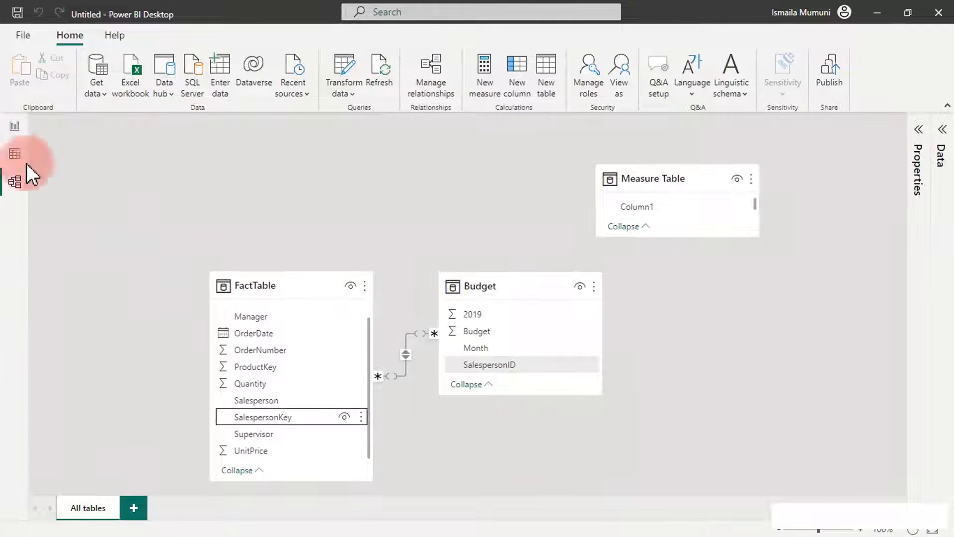
Return to the report and convert the supervisor table visual on Page 1 to a matrix.
{"action": "left_click", "coordinate": [13, 128]}
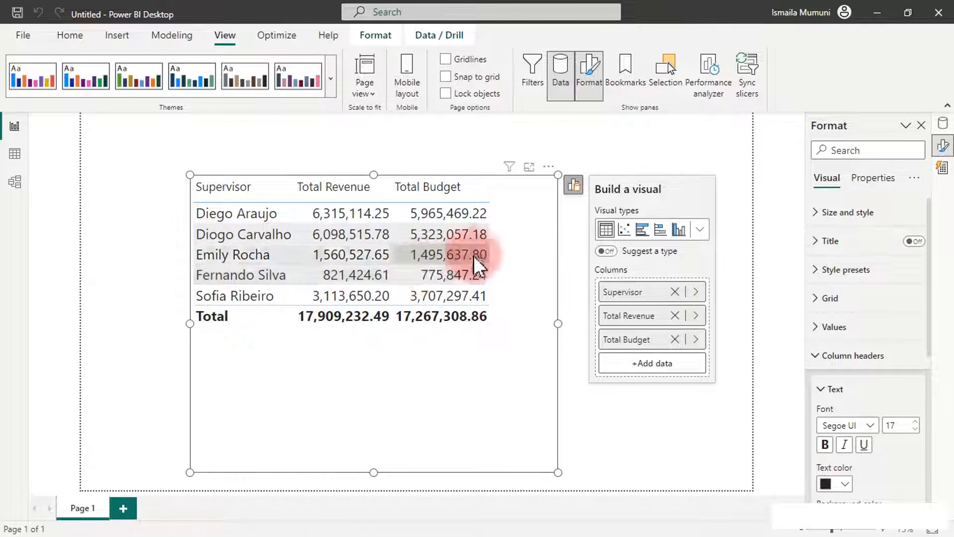
{"action": "left_click", "coordinate": [703, 229]}
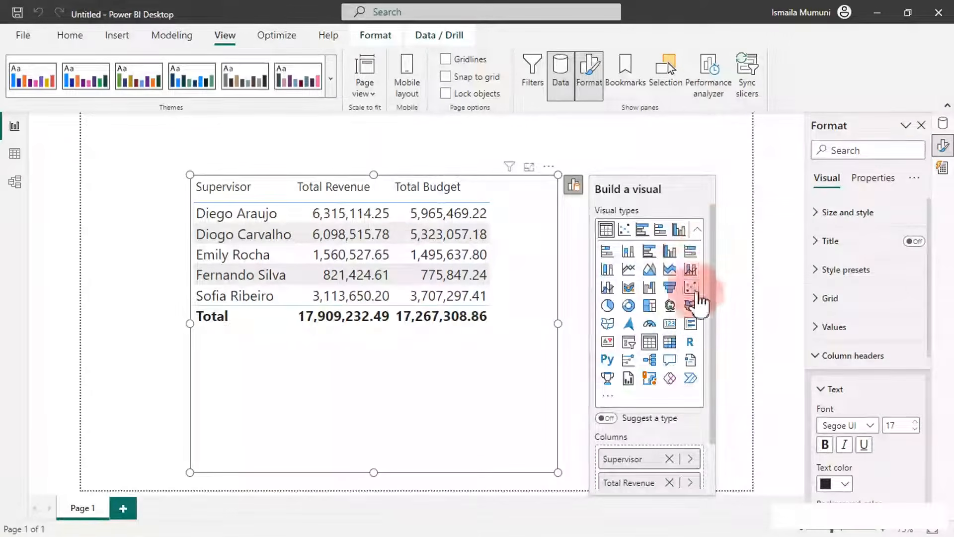
{"action": "left_click", "coordinate": [671, 344]}
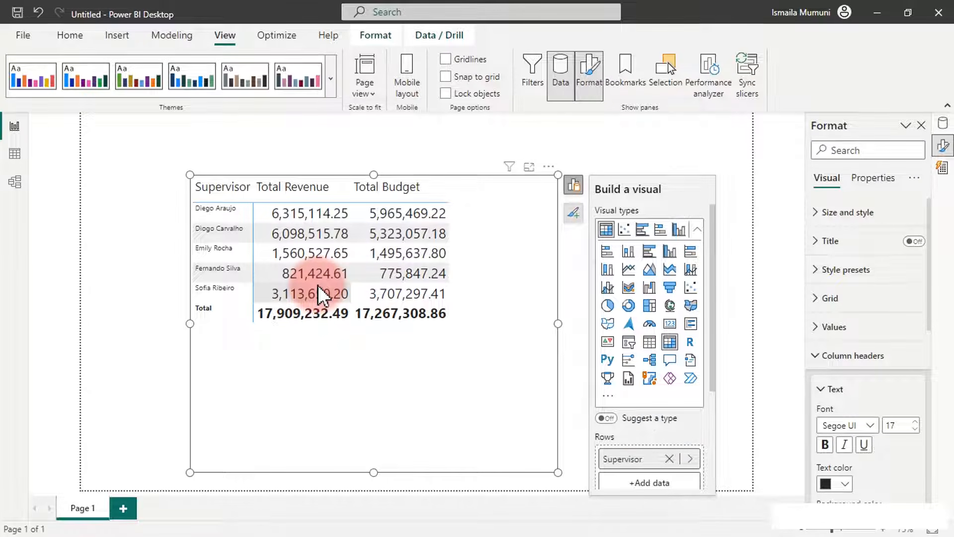
Go back to the model view showing the relationship between FactTable and Budget.
{"action": "left_click", "coordinate": [15, 184]}
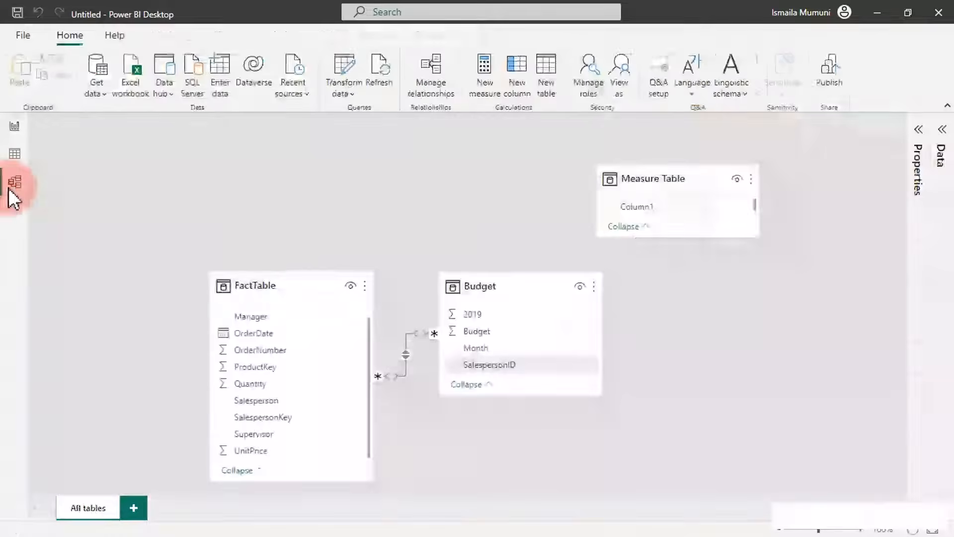
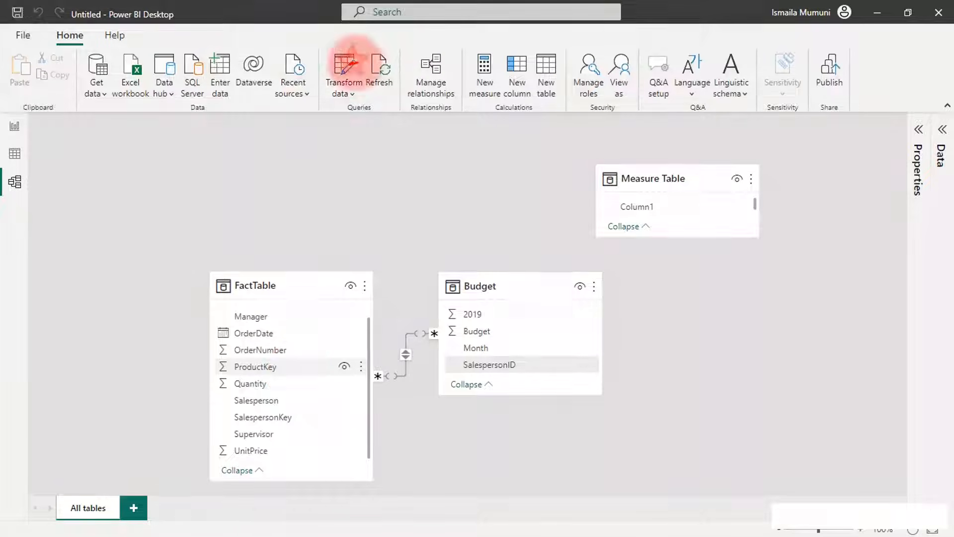
{"action": "mouse_move", "coordinate": [213, 151]}
{"action": "left_mouse_down"}
{"action": "mouse_move", "coordinate": [196, 170]}
{"action": "mouse_move", "coordinate": [253, 147]}
{"action": "left_mouse_up"}
{"action": "mouse_move", "coordinate": [231, 179]}
{"action": "left_mouse_down"}
{"action": "mouse_move", "coordinate": [237, 145]}
{"action": "mouse_move", "coordinate": [226, 164]}
{"action": "left_mouse_up"}
{"action": "mouse_move", "coordinate": [217, 198]}
{"action": "left_mouse_down"}
{"action": "mouse_move", "coordinate": [190, 222]}
{"action": "mouse_move", "coordinate": [238, 196]}
{"action": "mouse_move", "coordinate": [226, 214]}
{"action": "left_mouse_up"}
{"action": "mouse_move", "coordinate": [253, 219]}
{"action": "left_mouse_down"}
{"action": "mouse_move", "coordinate": [259, 201]}
{"action": "mouse_move", "coordinate": [257, 226]}
{"action": "left_mouse_up"}
{"action": "mouse_move", "coordinate": [195, 265]}
{"action": "left_mouse_down"}
{"action": "mouse_move", "coordinate": [218, 251]}
{"action": "mouse_move", "coordinate": [313, 249]}
{"action": "mouse_move", "coordinate": [297, 266]}
{"action": "mouse_move", "coordinate": [346, 253]}
{"action": "left_mouse_up"}
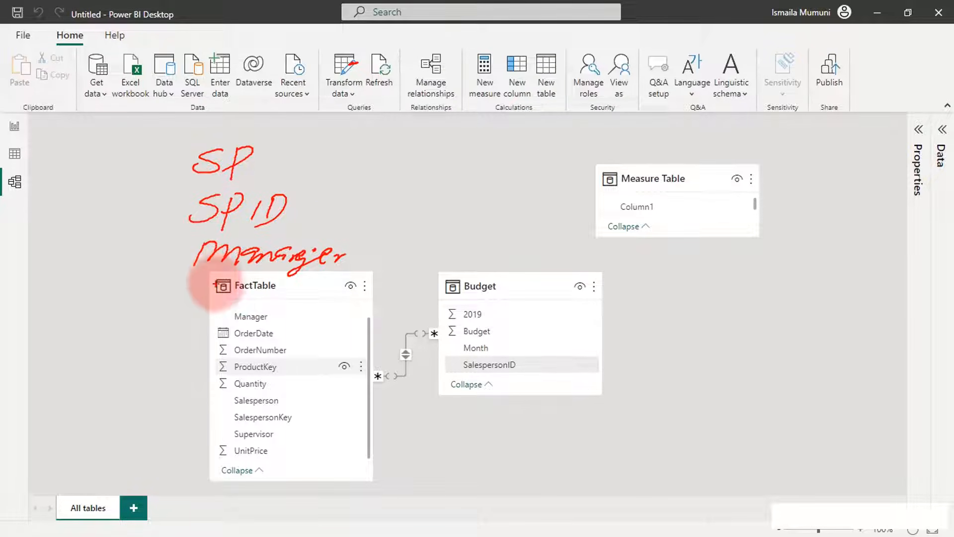
{"action": "mouse_move", "coordinate": [198, 293]}
{"action": "left_mouse_down"}
{"action": "mouse_move", "coordinate": [245, 307]}
{"action": "mouse_move", "coordinate": [192, 314]}
{"action": "left_mouse_up"}
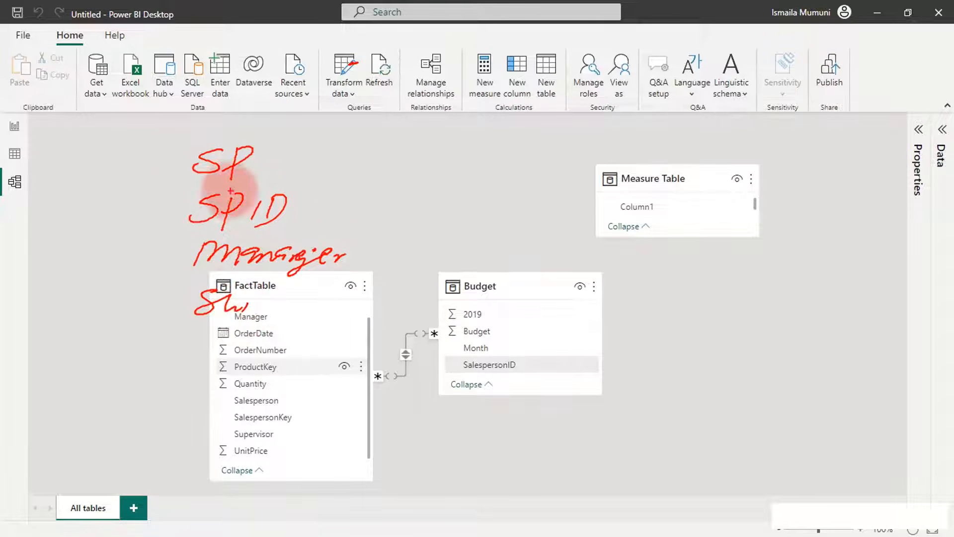
{"action": "mouse_move", "coordinate": [185, 156]}
{"action": "left_mouse_down"}
{"action": "mouse_move", "coordinate": [157, 154]}
{"action": "mouse_move", "coordinate": [131, 308]}
{"action": "mouse_move", "coordinate": [166, 328]}
{"action": "left_mouse_up"}
{"action": "mouse_move", "coordinate": [333, 153]}
{"action": "left_mouse_down"}
{"action": "mouse_move", "coordinate": [397, 192]}
{"action": "mouse_move", "coordinate": [330, 202]}
{"action": "mouse_move", "coordinate": [340, 164]}
{"action": "left_mouse_up"}
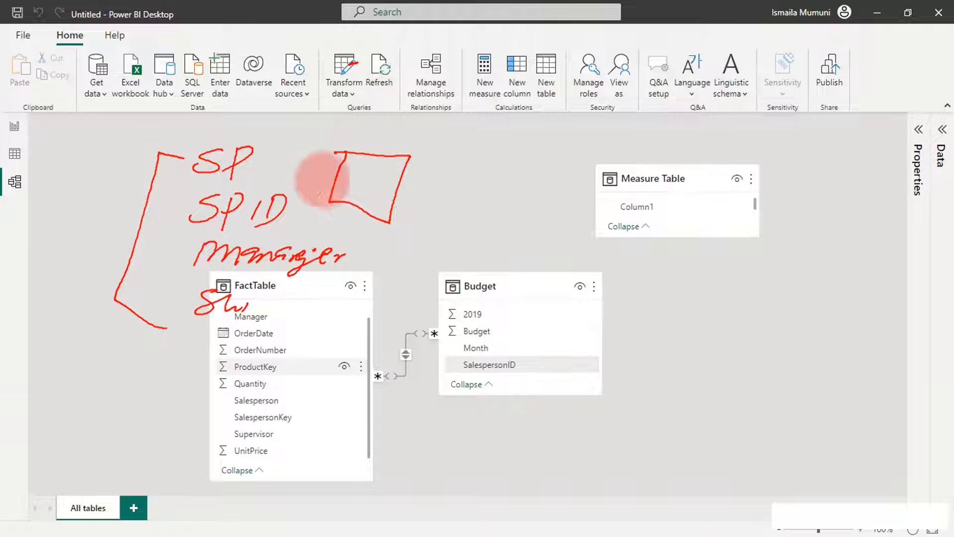
{"action": "left_click_drag", "start_coordinate": [274, 357], "coordinate": [349, 339]}
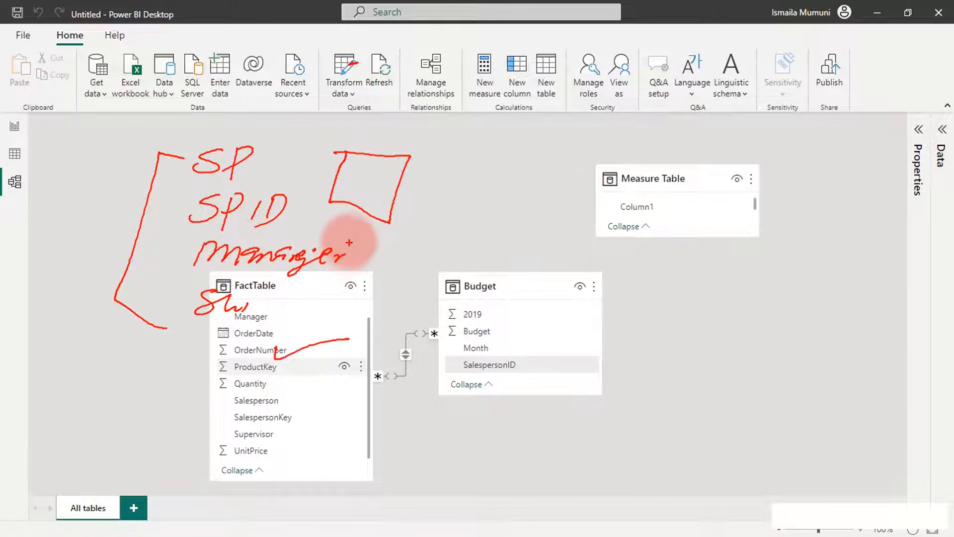
{"action": "left_click_drag", "start_coordinate": [302, 327], "coordinate": [317, 324]}
{"action": "left_click", "coordinate": [388, 184]}
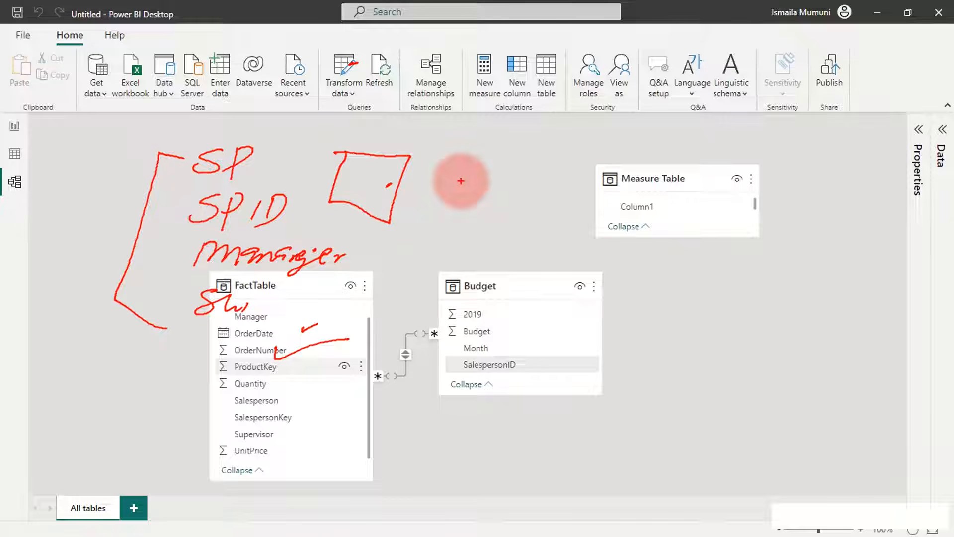
{"action": "left_click_drag", "start_coordinate": [450, 168], "coordinate": [431, 221]}
{"action": "mouse_move", "coordinate": [452, 165]}
{"action": "left_mouse_down"}
{"action": "mouse_move", "coordinate": [532, 161]}
{"action": "mouse_move", "coordinate": [442, 217]}
{"action": "mouse_move", "coordinate": [453, 202]}
{"action": "mouse_move", "coordinate": [511, 196]}
{"action": "left_mouse_up"}
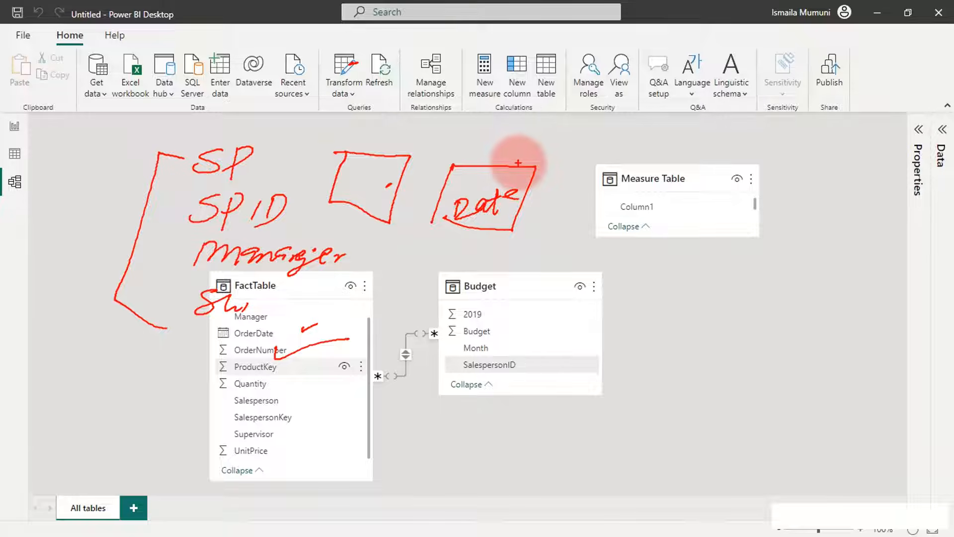
{"action": "mouse_move", "coordinate": [511, 164]}
{"action": "left_mouse_down"}
{"action": "mouse_move", "coordinate": [537, 155]}
{"action": "mouse_move", "coordinate": [542, 140]}
{"action": "left_mouse_up"}
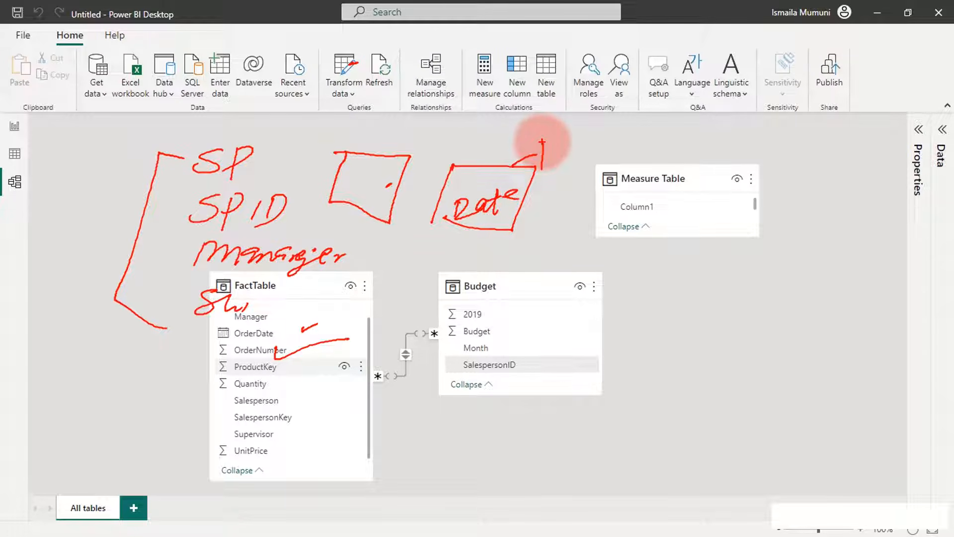
{"action": "left_click_drag", "start_coordinate": [533, 145], "coordinate": [556, 139]}
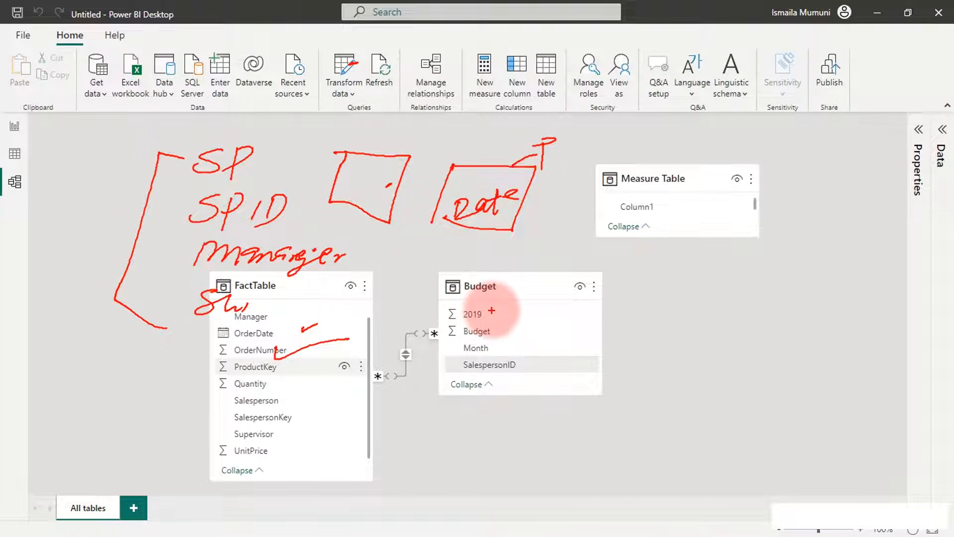
{"action": "mouse_move", "coordinate": [495, 327]}
{"action": "left_mouse_down"}
{"action": "mouse_move", "coordinate": [498, 305]}
{"action": "mouse_move", "coordinate": [547, 308]}
{"action": "mouse_move", "coordinate": [569, 298]}
{"action": "mouse_move", "coordinate": [579, 315]}
{"action": "mouse_move", "coordinate": [605, 319]}
{"action": "mouse_move", "coordinate": [628, 301]}
{"action": "left_mouse_up"}
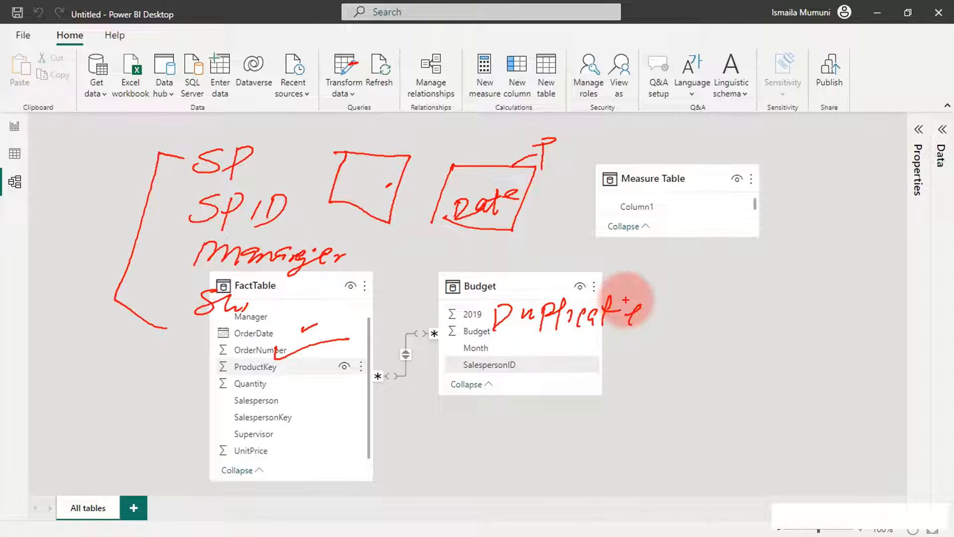
{"action": "key", "text": "Escape"}
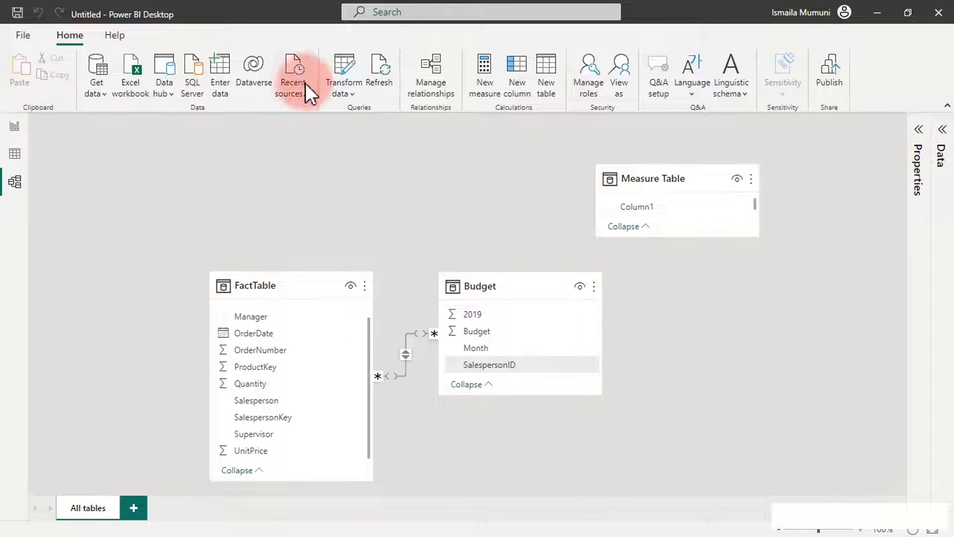
Open the Power Query Editor and create a new query that references FactTable.
{"action": "left_click", "coordinate": [343, 67]}
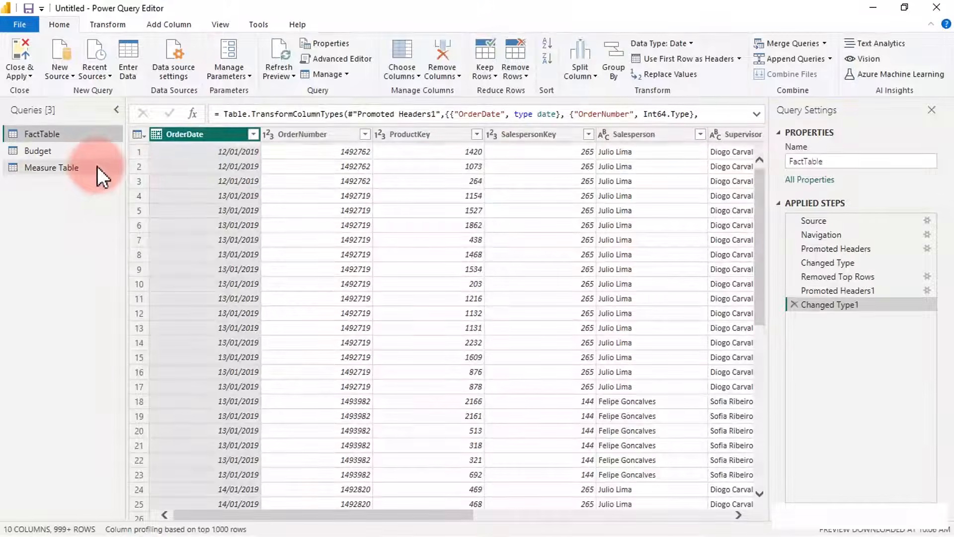
{"action": "right_click", "coordinate": [37, 129]}
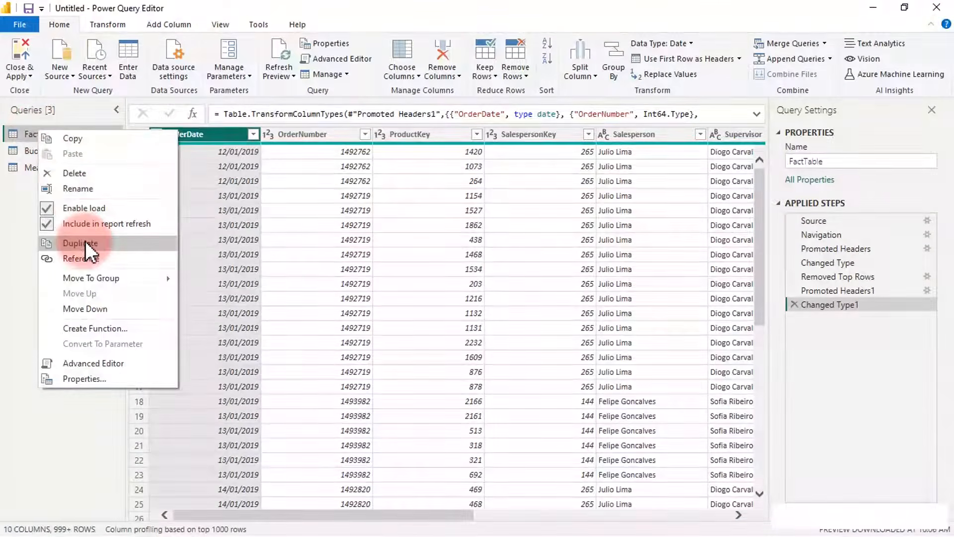
{"action": "left_click", "coordinate": [78, 258]}
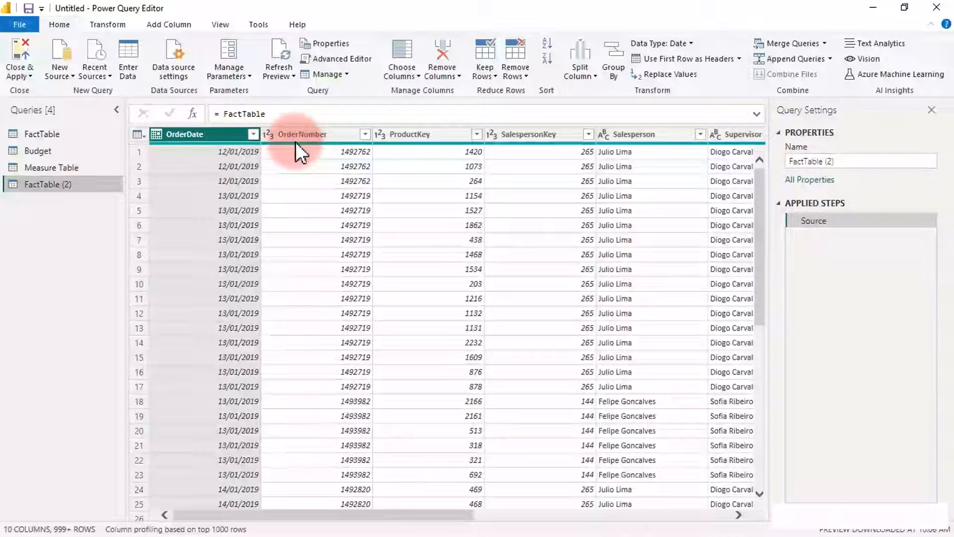
{"action": "double_click", "coordinate": [516, 138]}
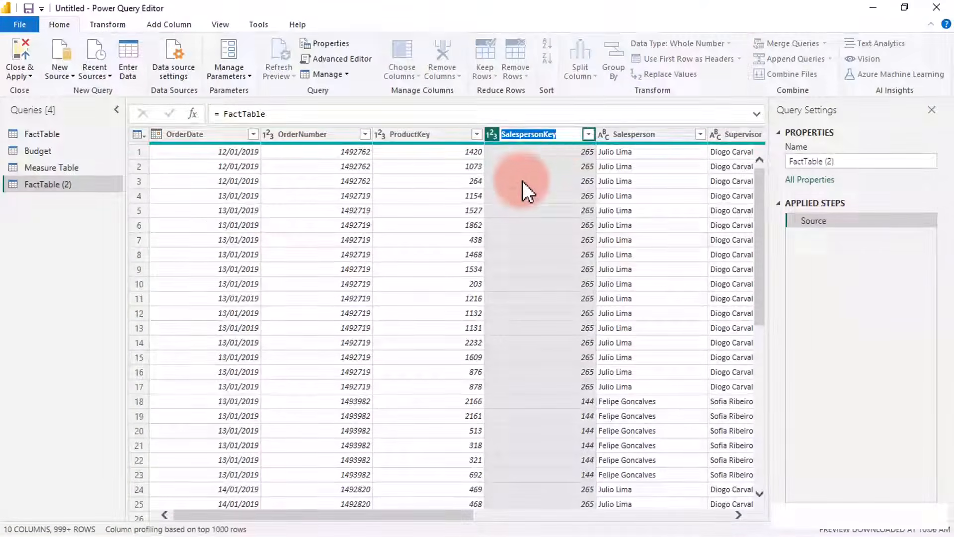
{"action": "left_click", "coordinate": [569, 133]}
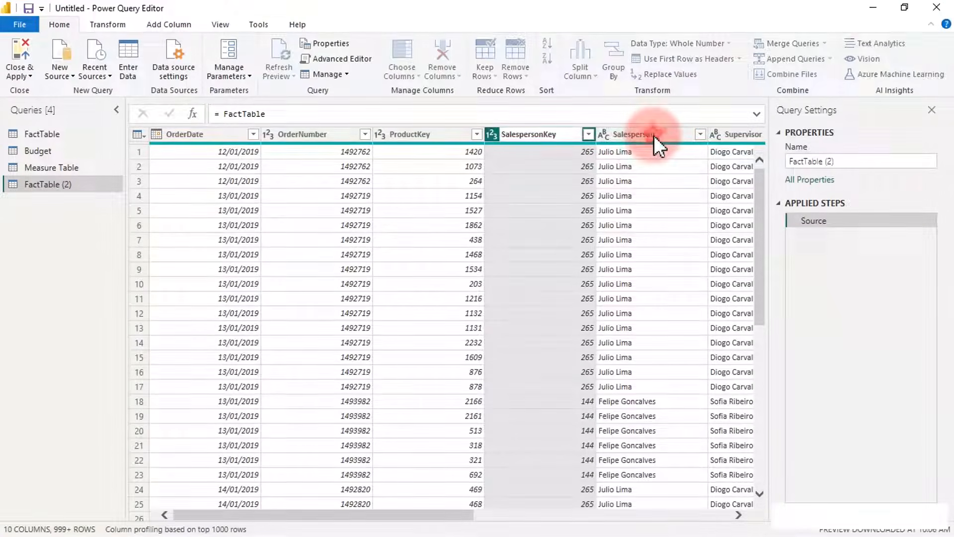
{"action": "key", "text": "Return"}
{"action": "left_click", "coordinate": [715, 133], "text": "ctrl"}
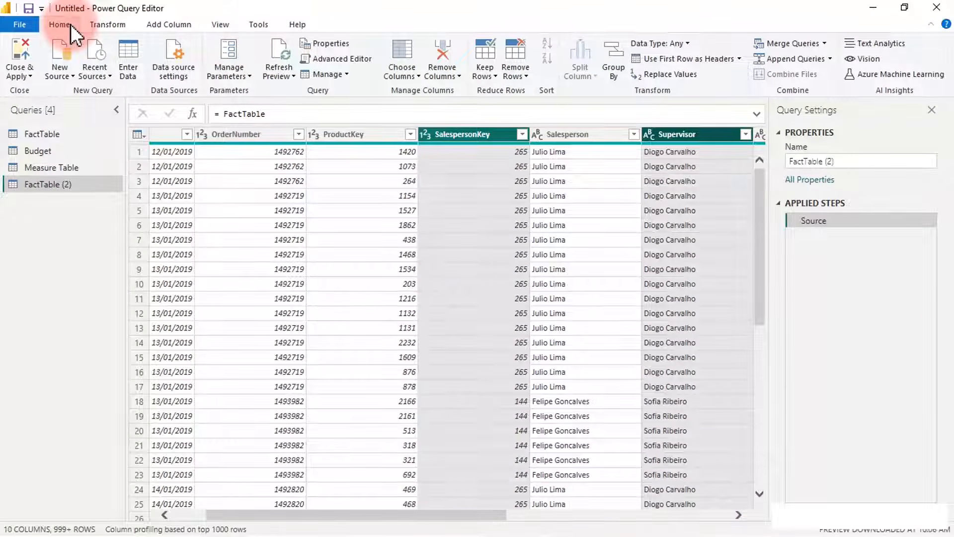
{"action": "left_click", "coordinate": [406, 74]}
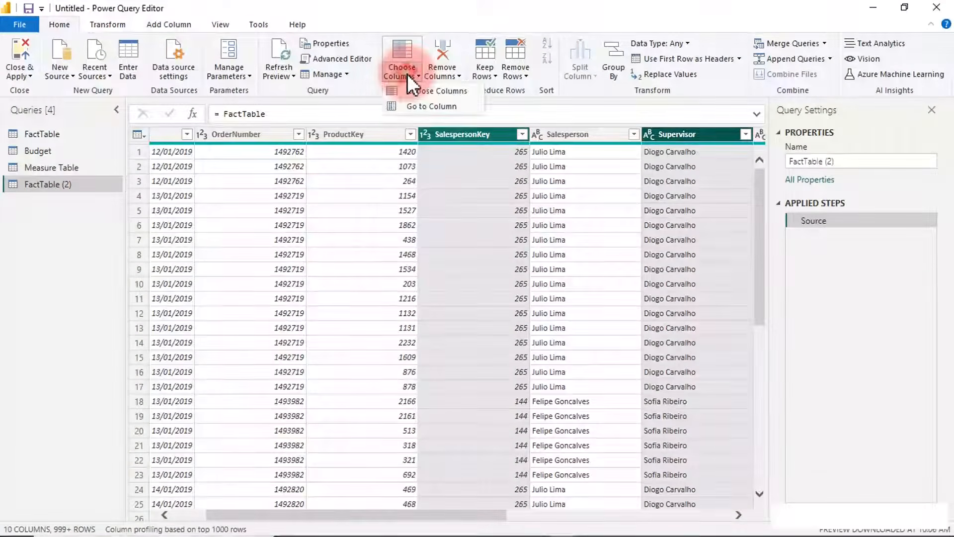
{"action": "left_click", "coordinate": [416, 107]}
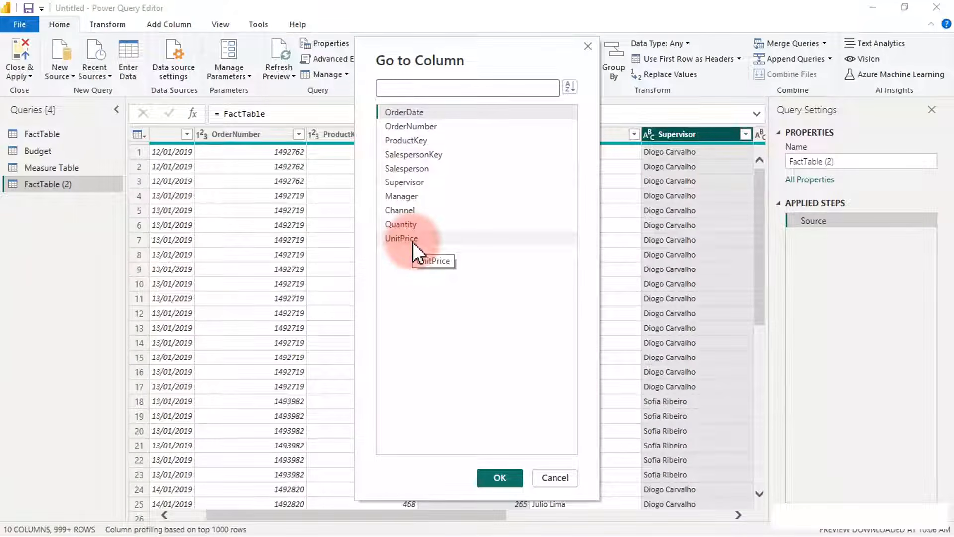
{"action": "left_click", "coordinate": [552, 476]}
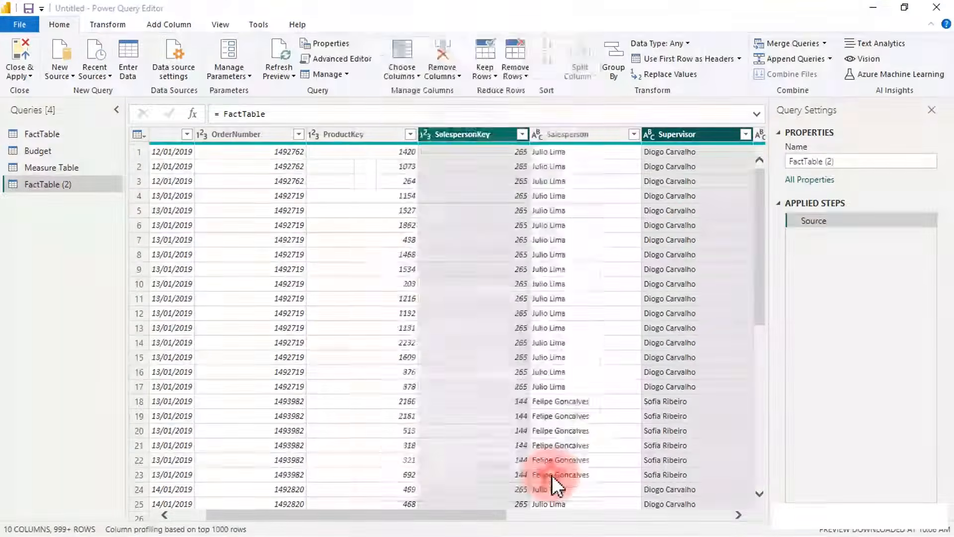
Go to the Quantity column of the FactTable (2) query.
{"action": "left_click_drag", "start_coordinate": [481, 521], "coordinate": [450, 526]}
{"action": "left_click", "coordinate": [401, 74]}
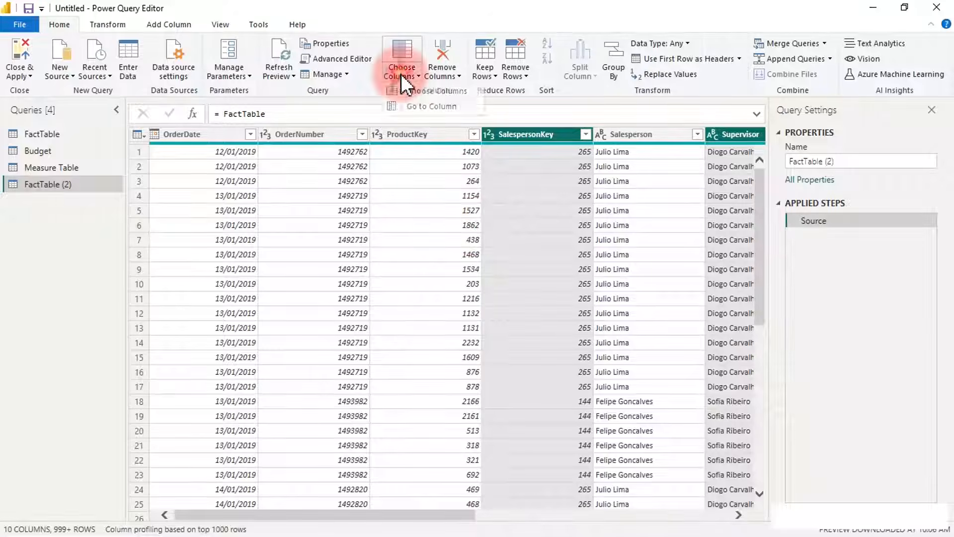
{"action": "left_click", "coordinate": [412, 103]}
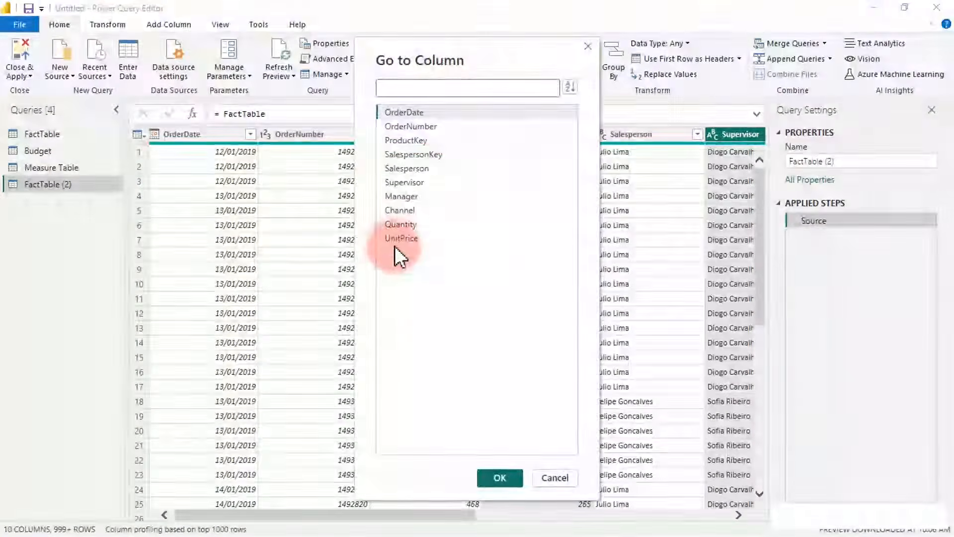
{"action": "left_click", "coordinate": [396, 225]}
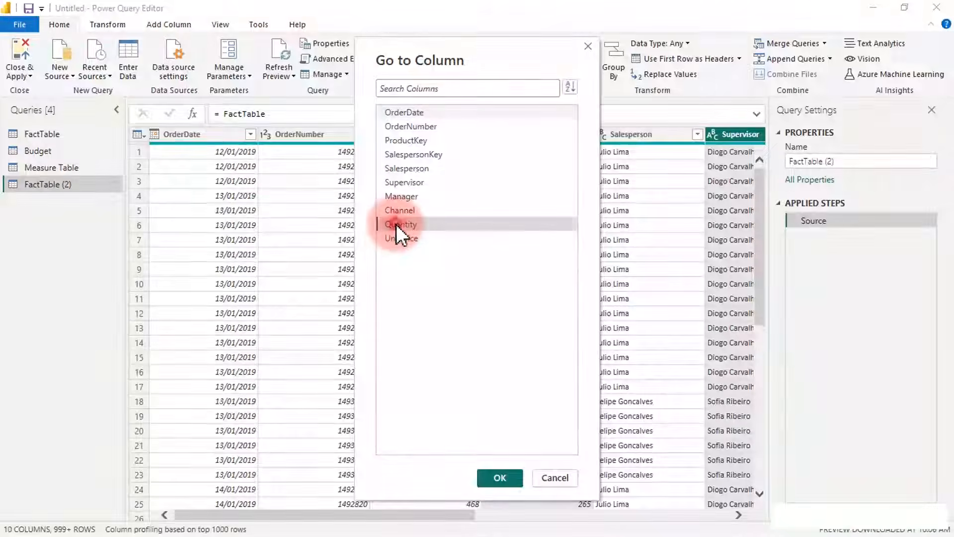
{"action": "left_click", "coordinate": [497, 479]}
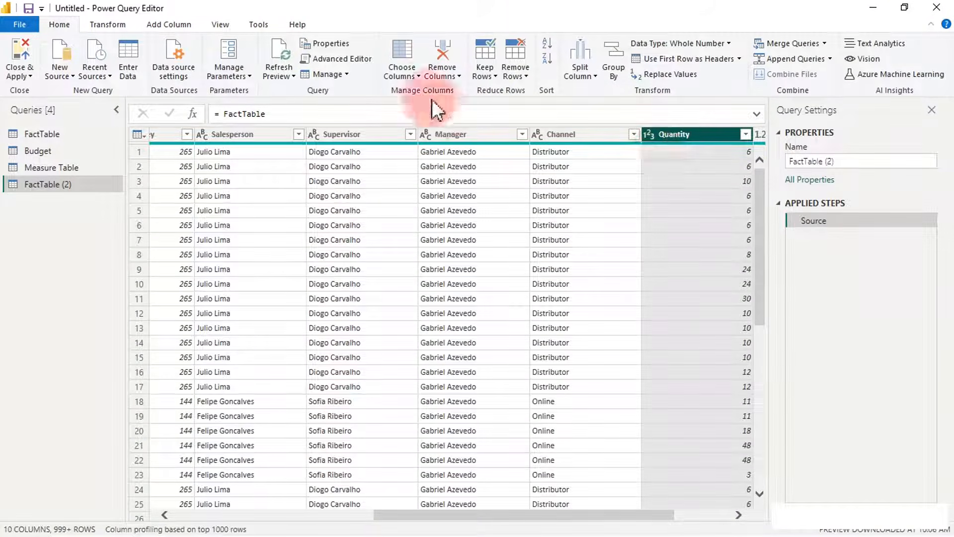
Keep only the SalespersonKey, Salesperson, Supervisor and Manager columns in the FactTable (2) query.
{"action": "left_click", "coordinate": [412, 77]}
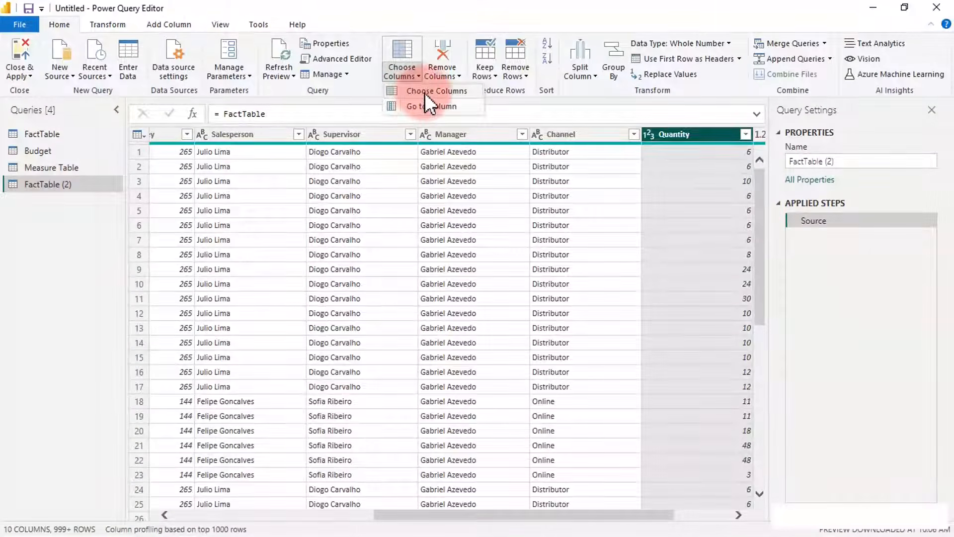
{"action": "left_click", "coordinate": [425, 92]}
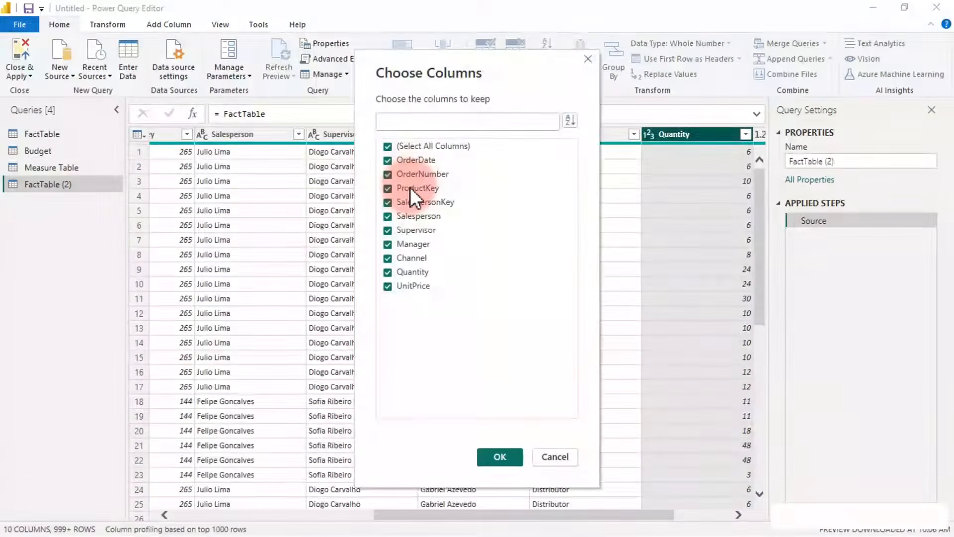
{"action": "left_click", "coordinate": [388, 147]}
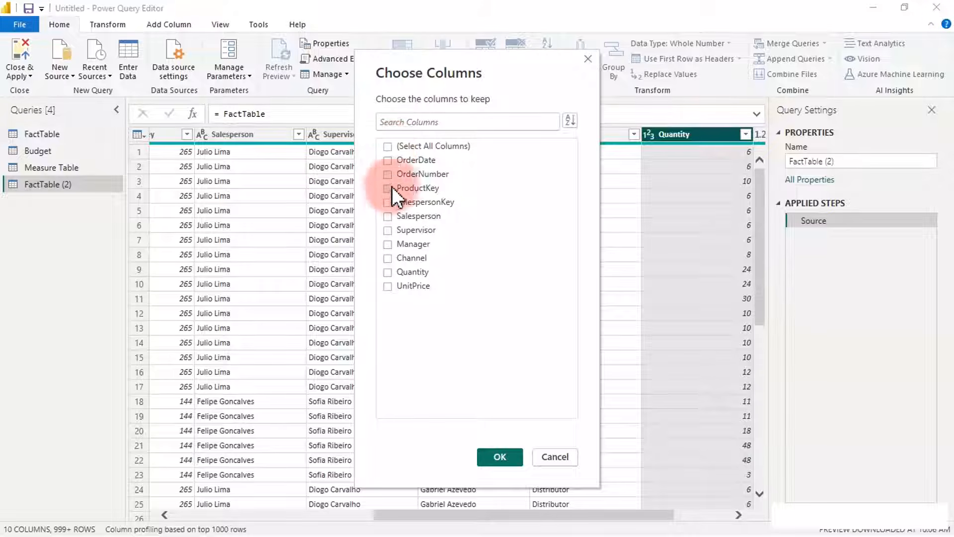
{"action": "left_click", "coordinate": [389, 202]}
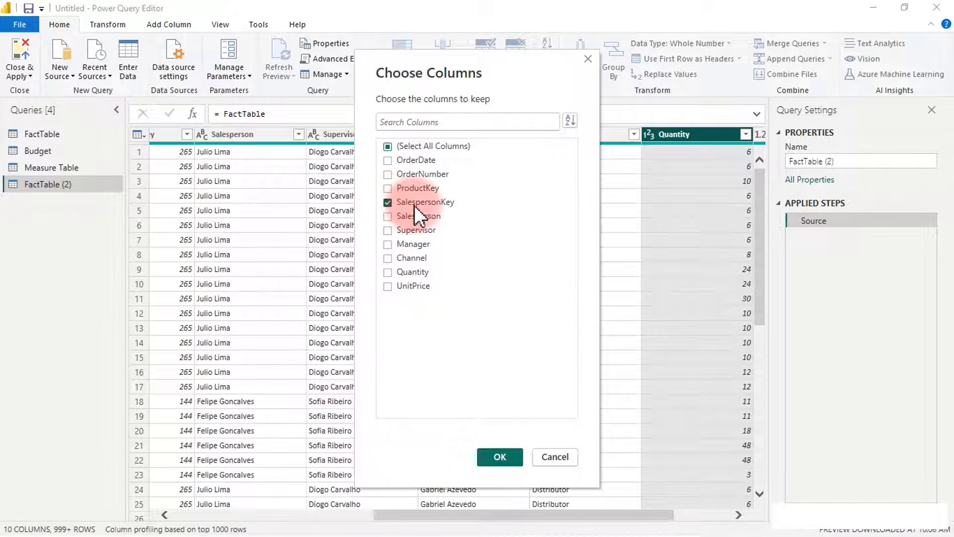
{"action": "left_click", "coordinate": [388, 216]}
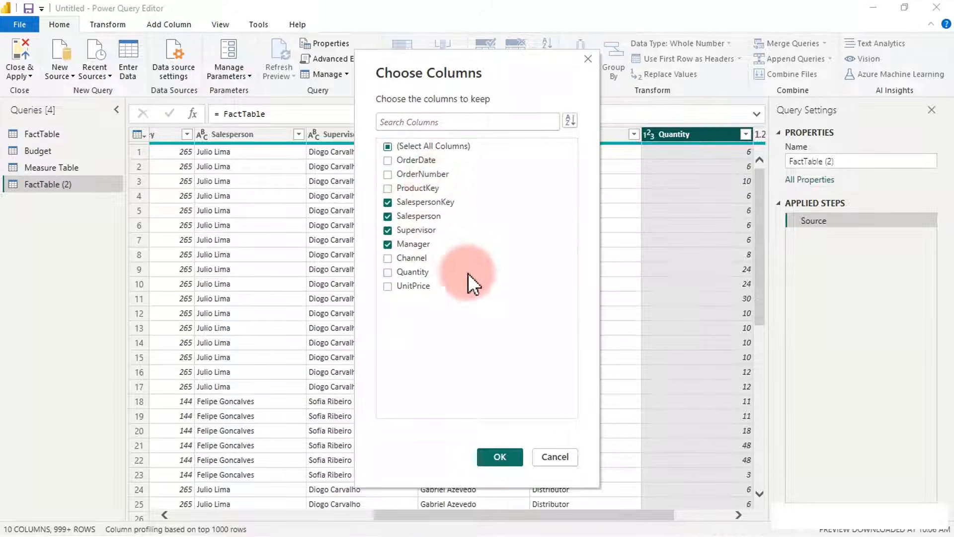
{"action": "left_click", "coordinate": [500, 456]}
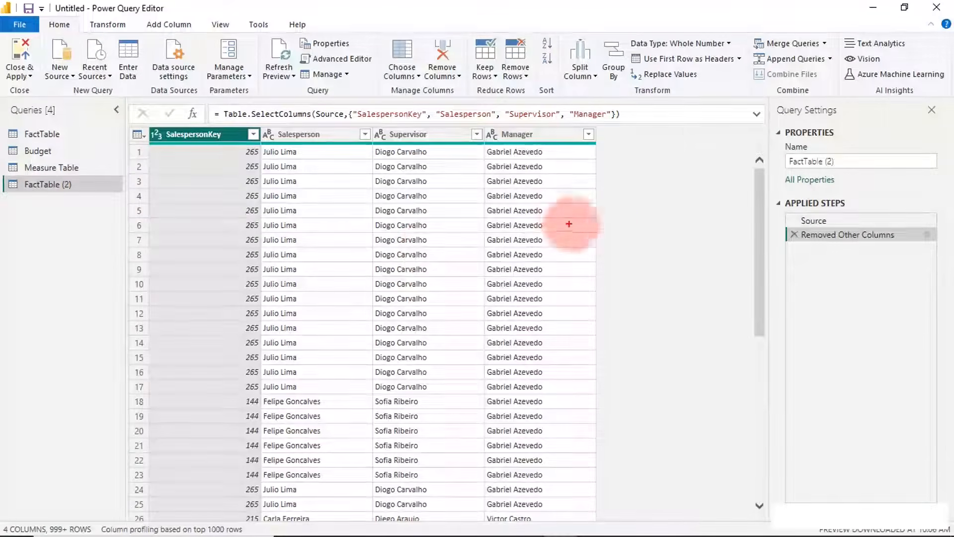
{"action": "mouse_move", "coordinate": [609, 237]}
{"action": "left_mouse_down"}
{"action": "mouse_move", "coordinate": [611, 201]}
{"action": "mouse_move", "coordinate": [639, 209]}
{"action": "mouse_move", "coordinate": [730, 196]}
{"action": "mouse_move", "coordinate": [742, 234]}
{"action": "mouse_move", "coordinate": [735, 251]}
{"action": "mouse_move", "coordinate": [656, 284]}
{"action": "left_mouse_up"}
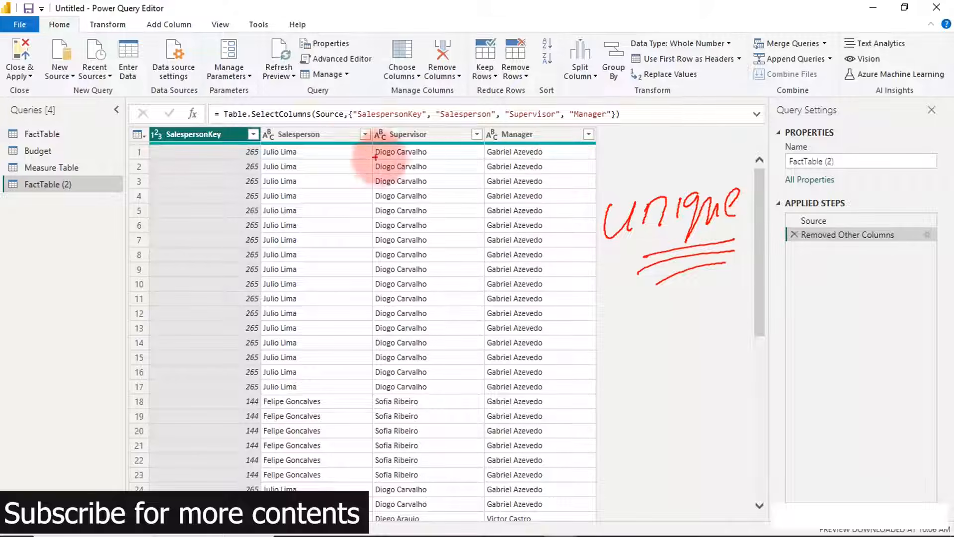
{"action": "left_click_drag", "start_coordinate": [299, 144], "coordinate": [418, 142]}
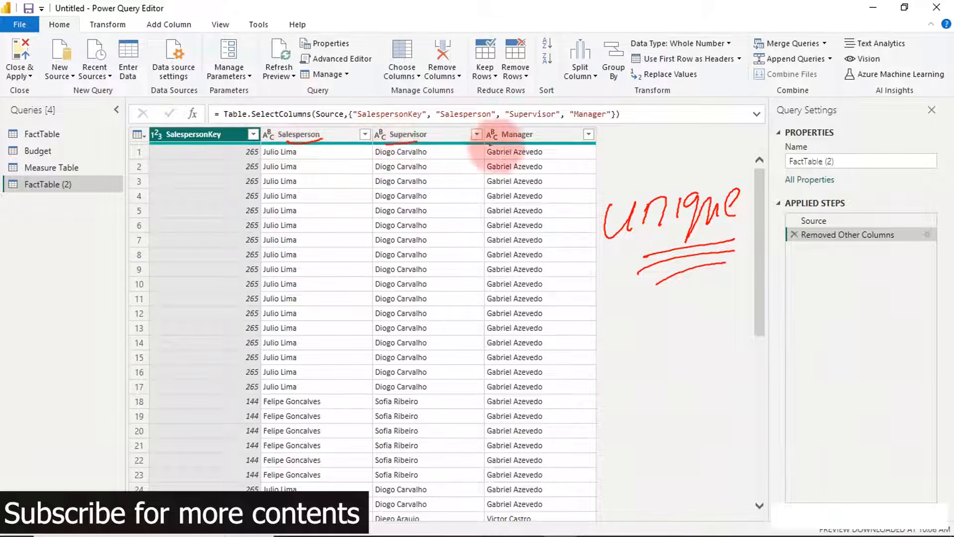
{"action": "left_click_drag", "start_coordinate": [497, 145], "coordinate": [527, 142]}
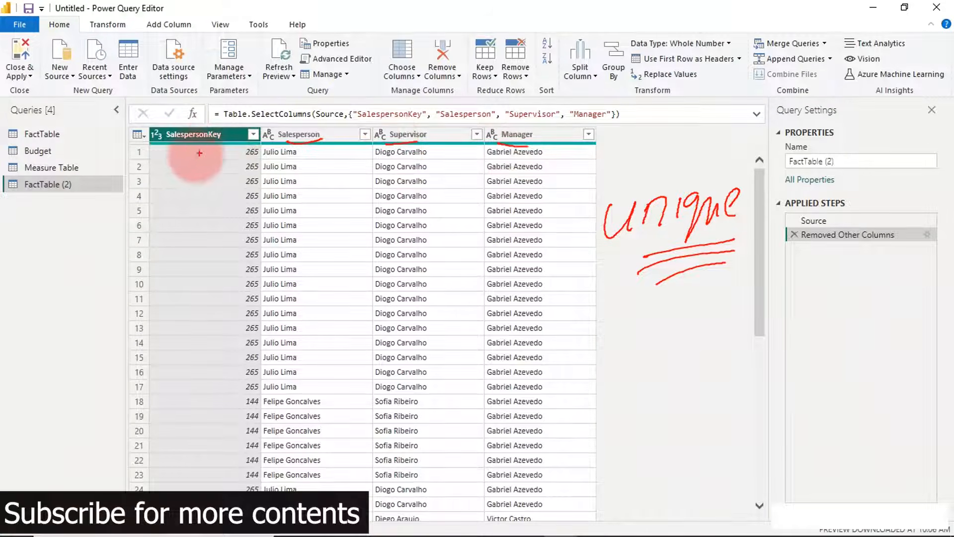
{"action": "left_click_drag", "start_coordinate": [189, 147], "coordinate": [215, 145]}
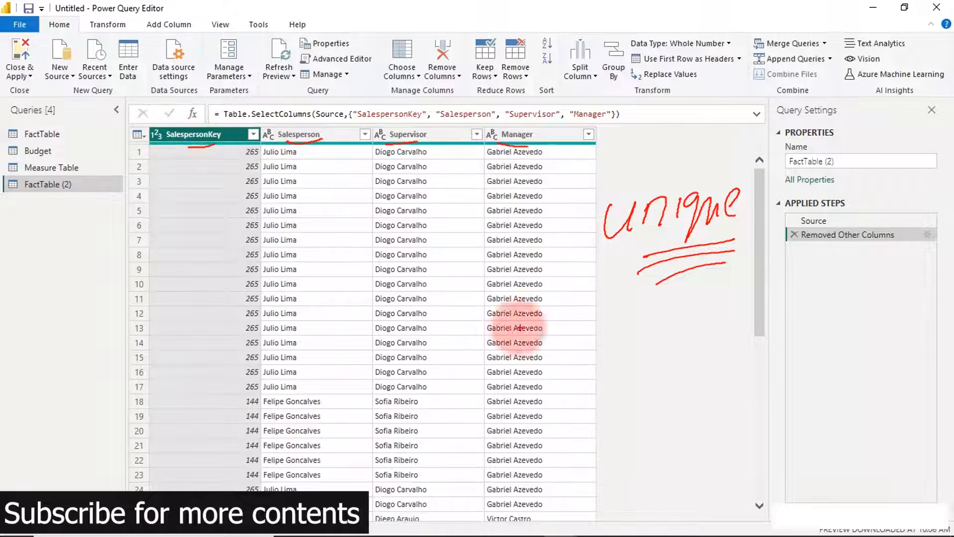
{"action": "mouse_move", "coordinate": [612, 312]}
{"action": "left_mouse_down"}
{"action": "mouse_move", "coordinate": [639, 330]}
{"action": "mouse_move", "coordinate": [787, 312]}
{"action": "left_mouse_up"}
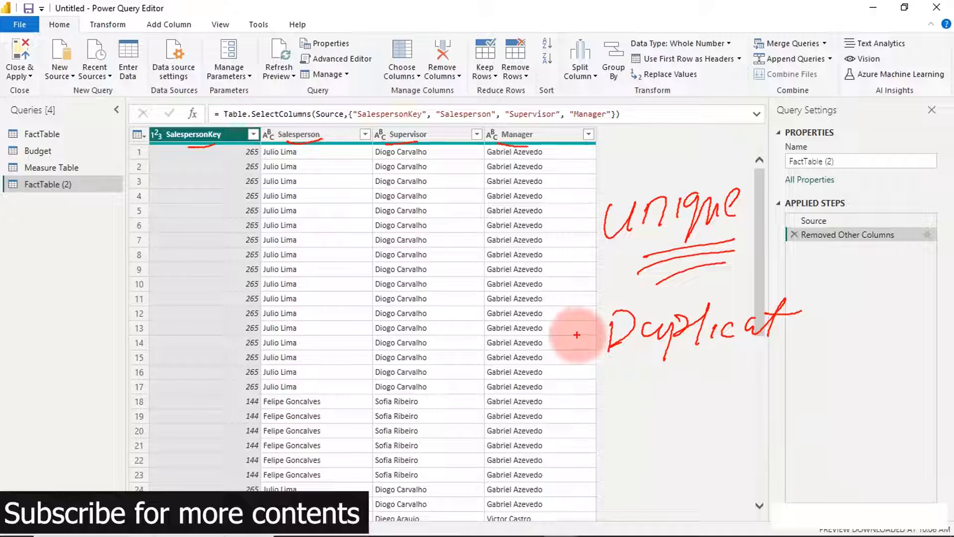
{"action": "key", "text": "Escape"}
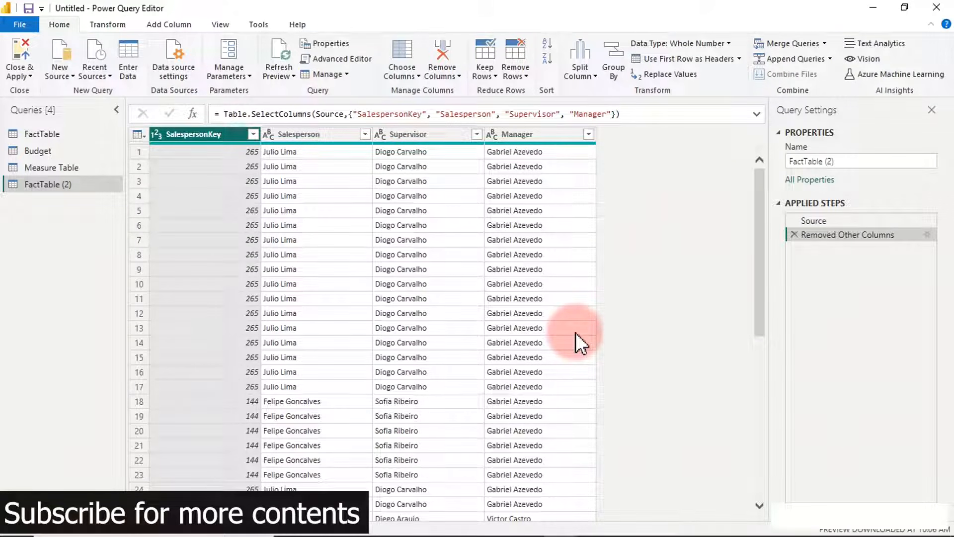
{"action": "right_click", "coordinate": [575, 332]}
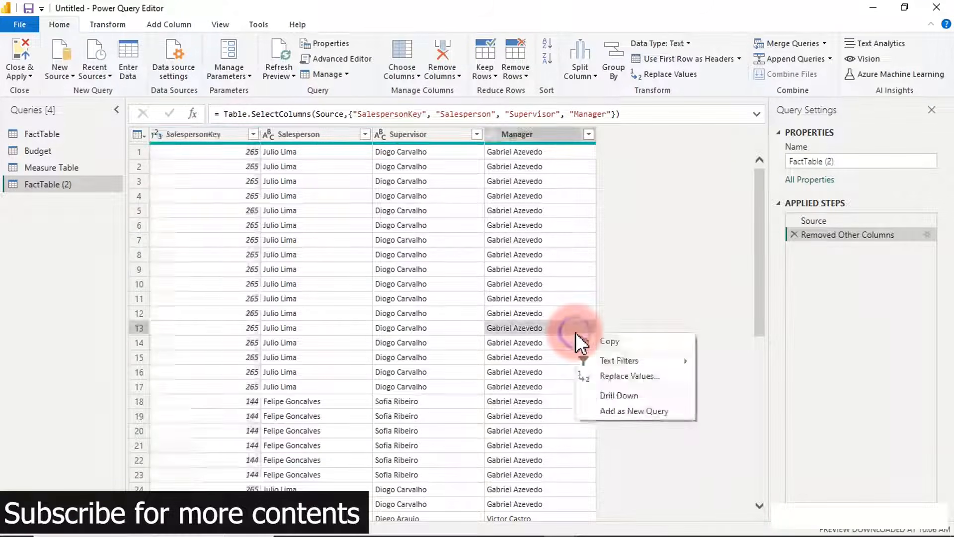
{"action": "left_click", "coordinate": [697, 272]}
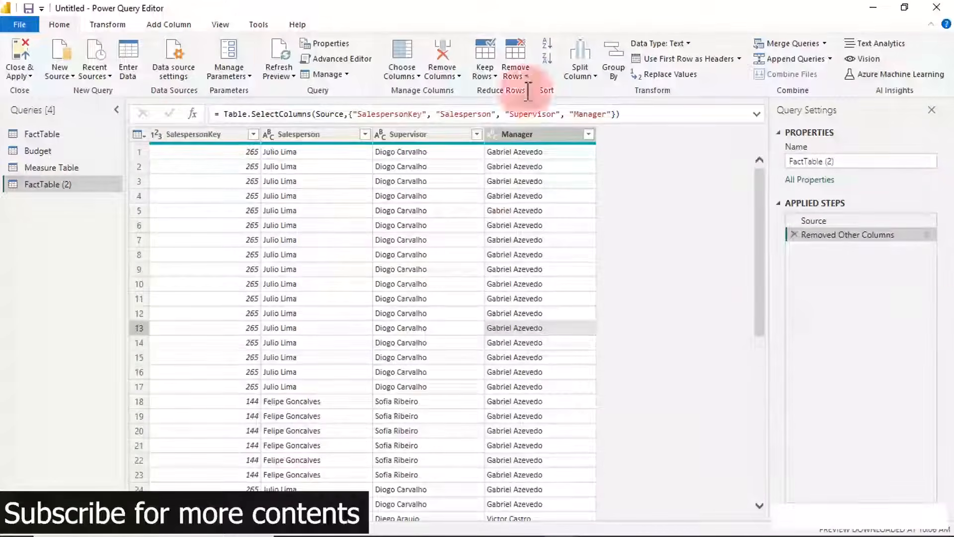
Remove duplicate rows from the FactTable (2) query based on the SalespersonKey column.
{"action": "left_click", "coordinate": [188, 133]}
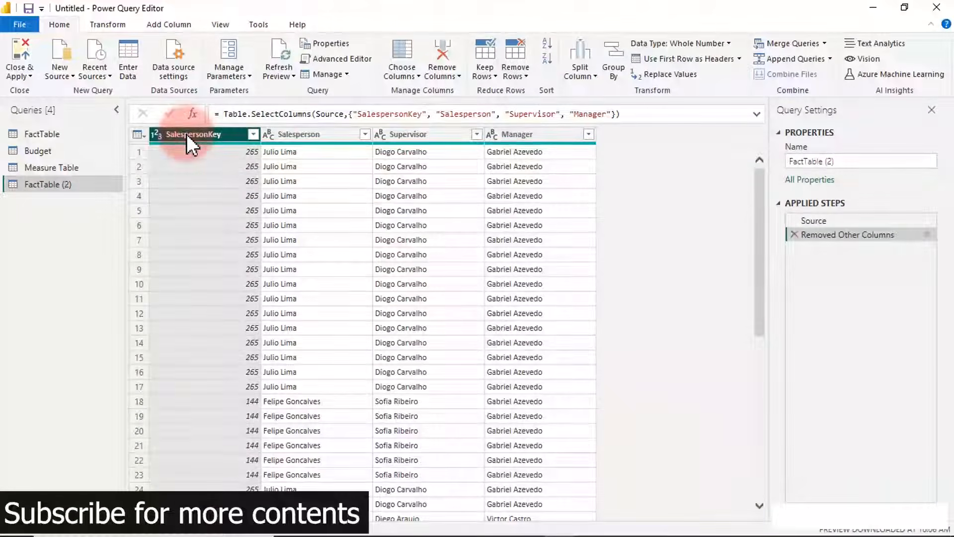
{"action": "right_click", "coordinate": [186, 133]}
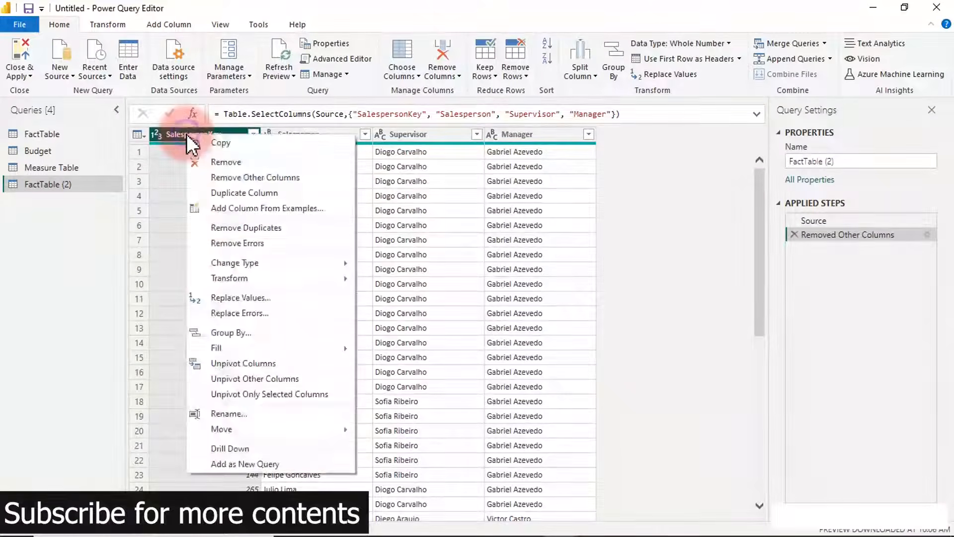
{"action": "left_click", "coordinate": [221, 228]}
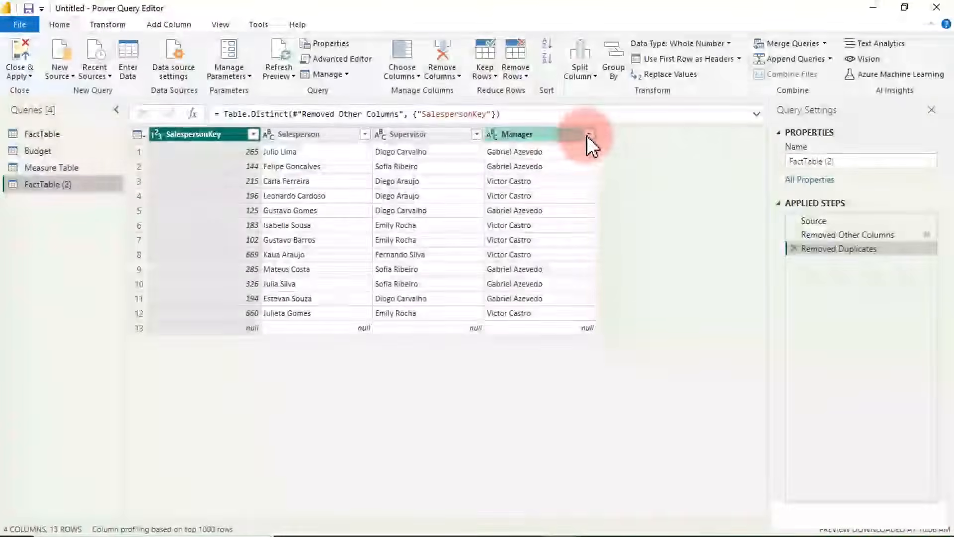
Filter the null value out of the Manager column in the FactTable (2) query.
{"action": "left_click", "coordinate": [587, 134]}
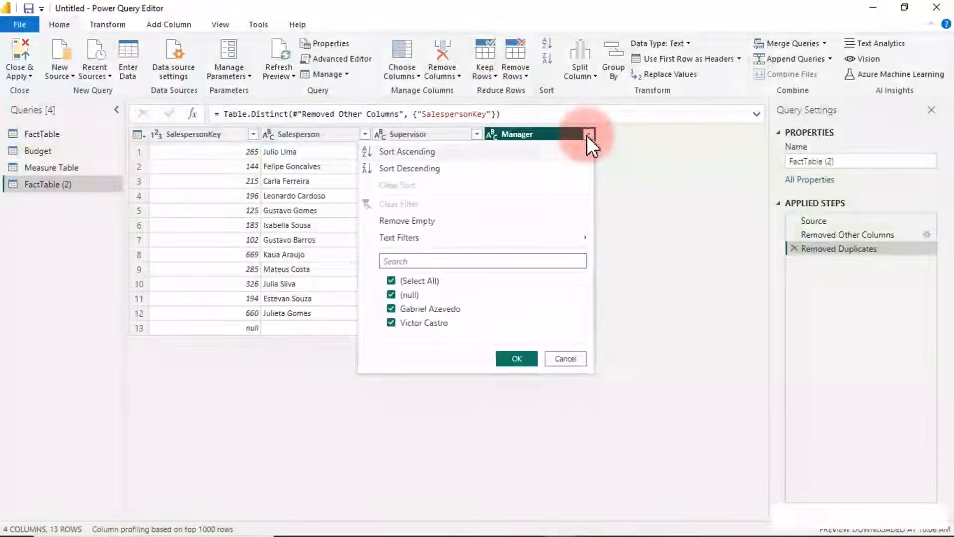
{"action": "left_click", "coordinate": [391, 295]}
{"action": "left_click", "coordinate": [506, 357]}
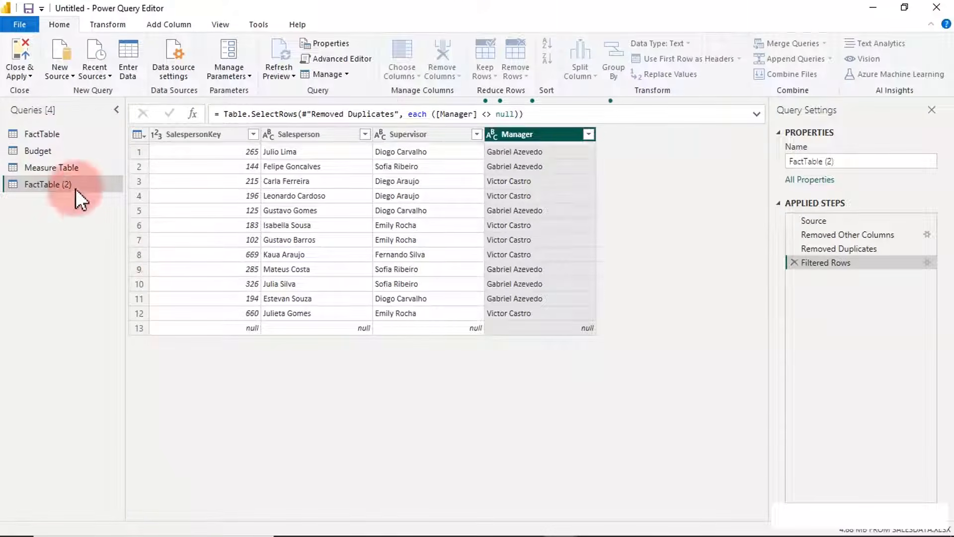
Filter the Manager column of the FactTable query to null only, inspect the remaining columns, and remove that filter step.
{"action": "left_click", "coordinate": [50, 136]}
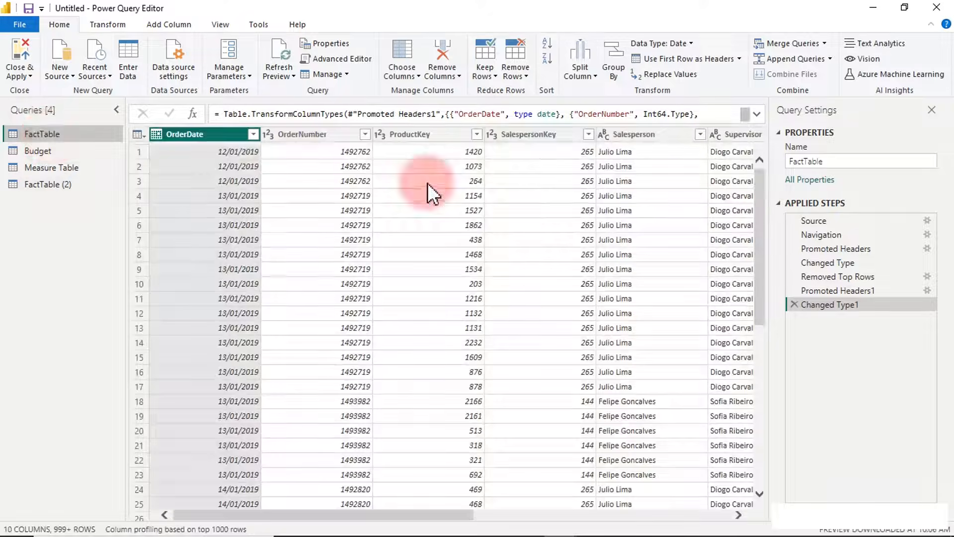
{"action": "left_click_drag", "start_coordinate": [467, 516], "coordinate": [637, 494]}
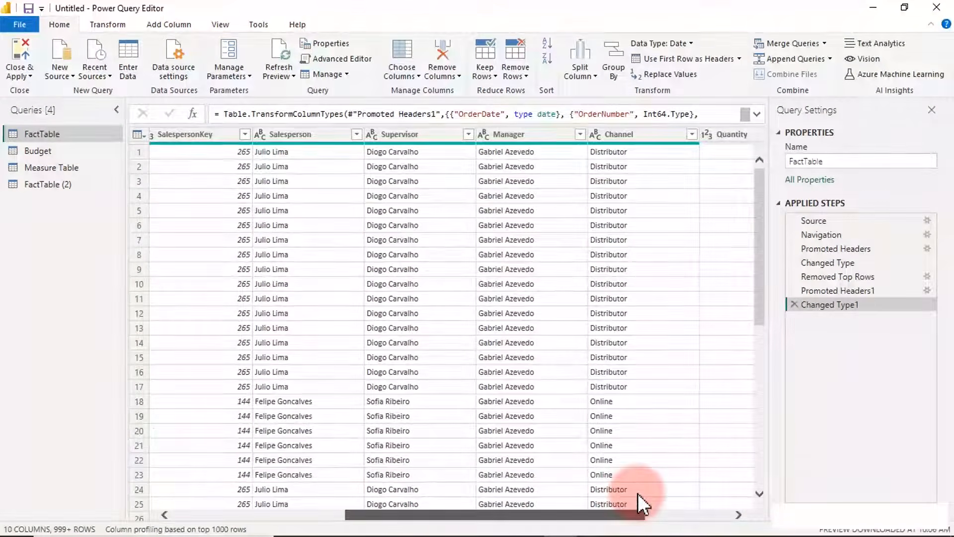
{"action": "left_click", "coordinate": [580, 134]}
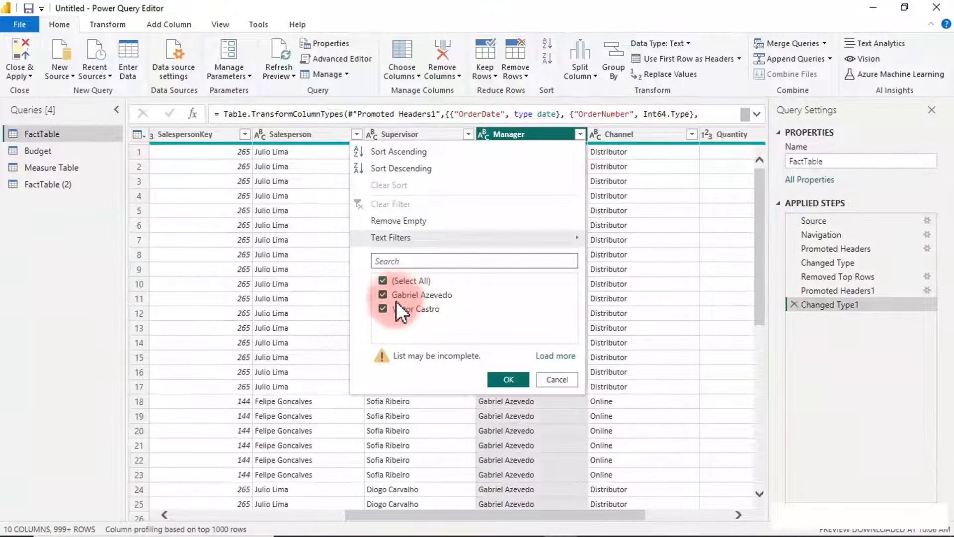
{"action": "left_click", "coordinate": [553, 357]}
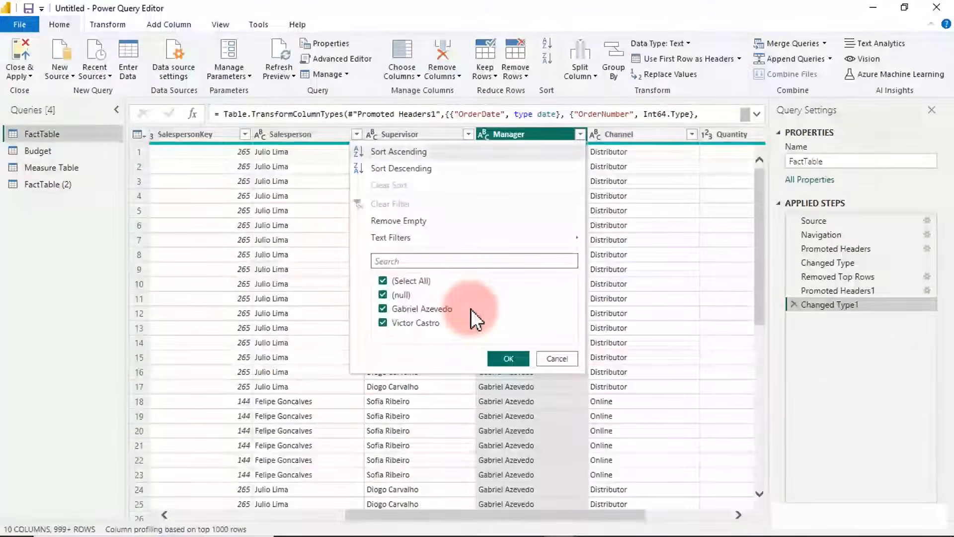
{"action": "left_click", "coordinate": [384, 281]}
{"action": "left_click", "coordinate": [387, 296]}
{"action": "left_click", "coordinate": [499, 357]}
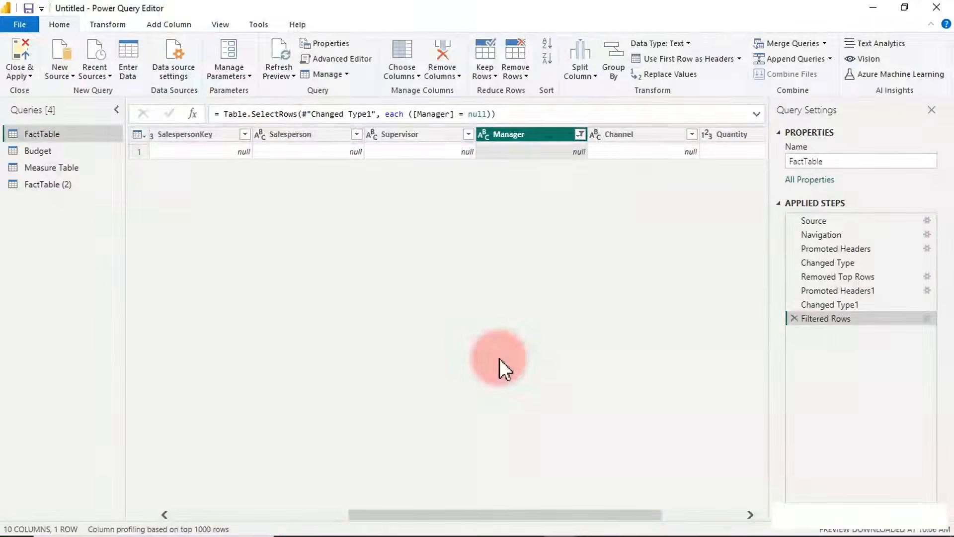
{"action": "left_click_drag", "start_coordinate": [504, 515], "coordinate": [734, 531]}
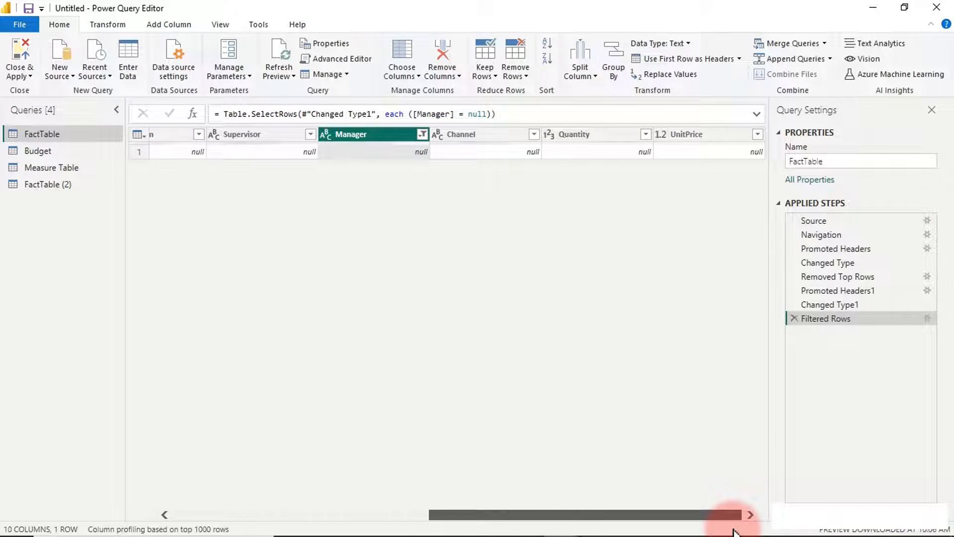
{"action": "left_click", "coordinate": [794, 318]}
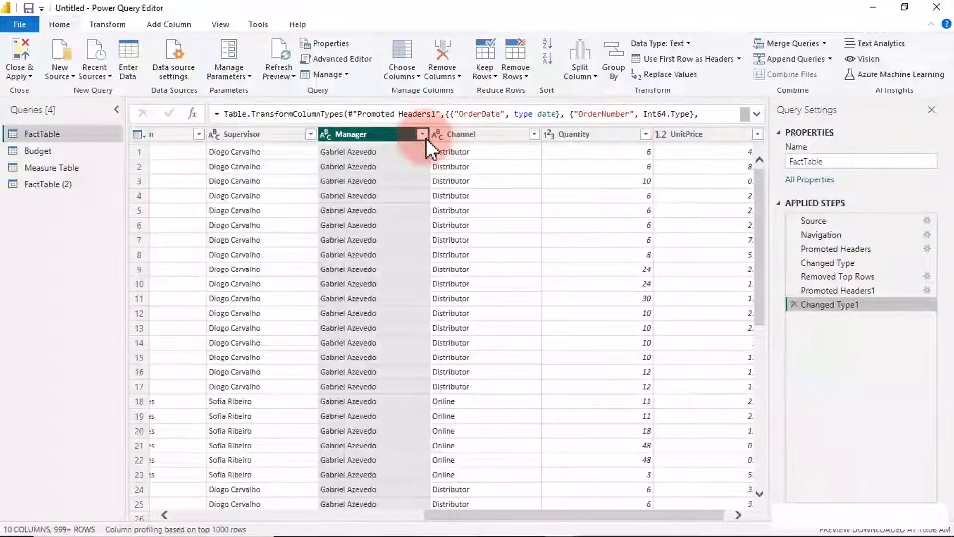
Exclude null from the Manager column of the FactTable query while keeping all other managers.
{"action": "left_click", "coordinate": [423, 134]}
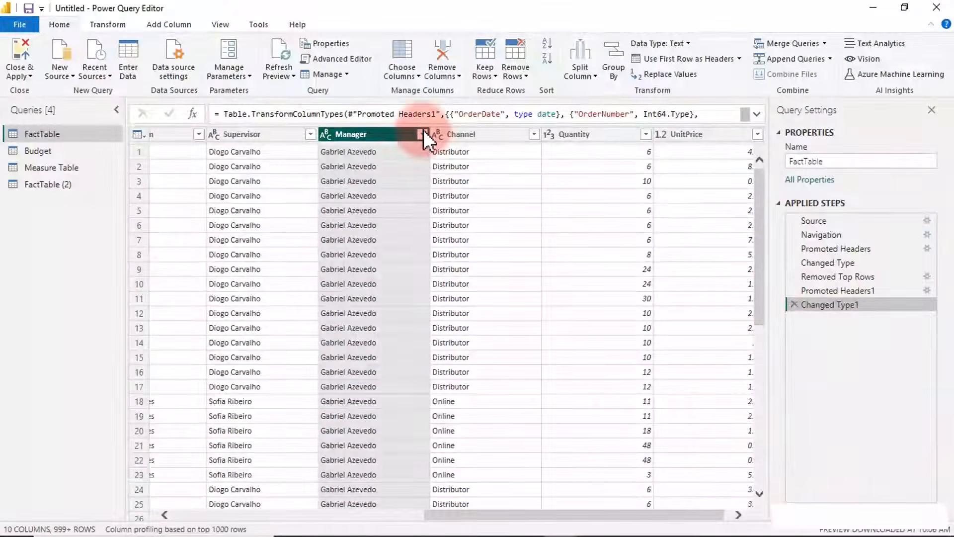
{"action": "left_click", "coordinate": [395, 356]}
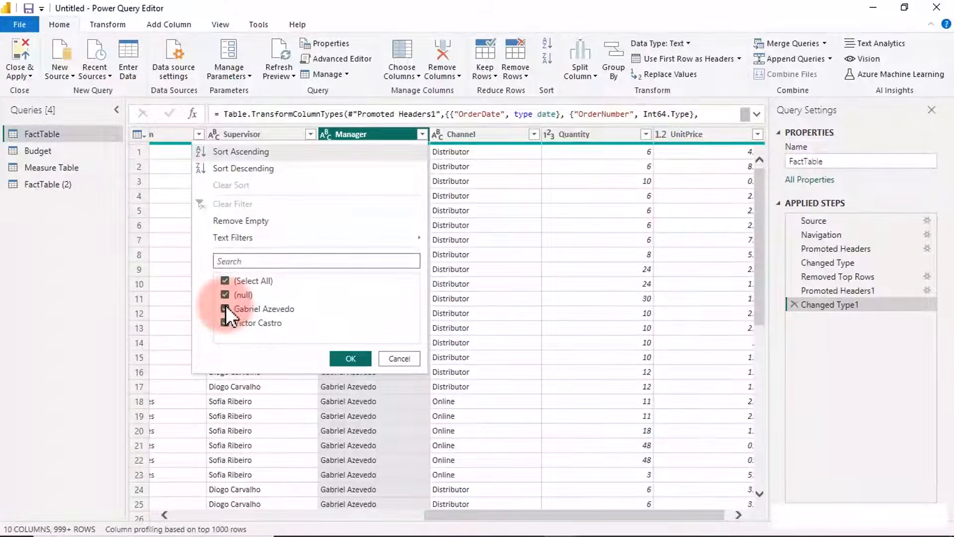
{"action": "left_click", "coordinate": [224, 299]}
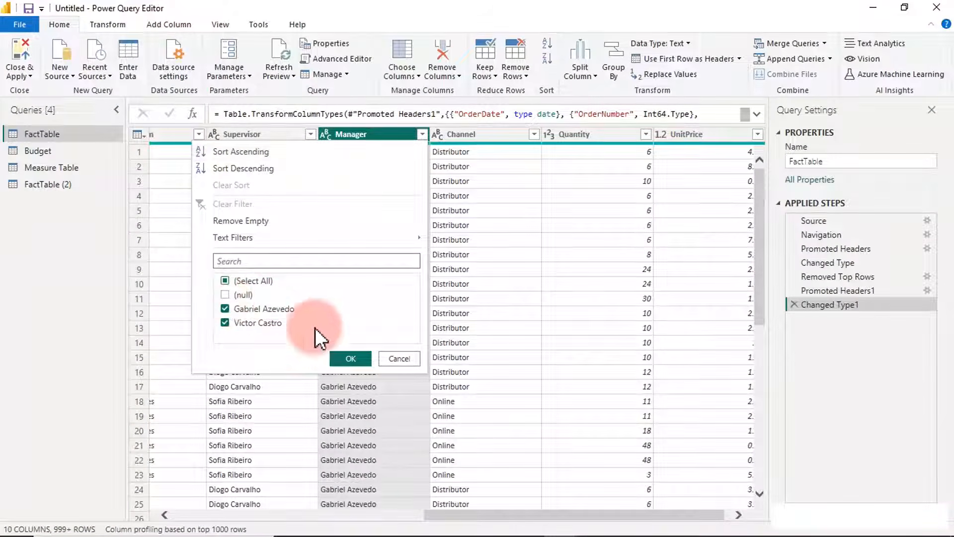
{"action": "left_click", "coordinate": [336, 354]}
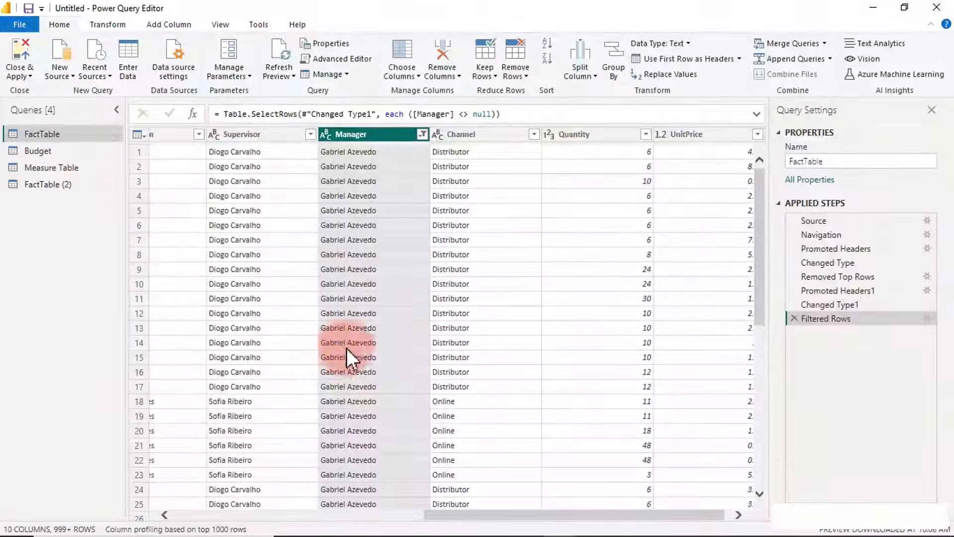
Rename the FactTable (2) query as Dim_Salesperson.
{"action": "left_click", "coordinate": [61, 185]}
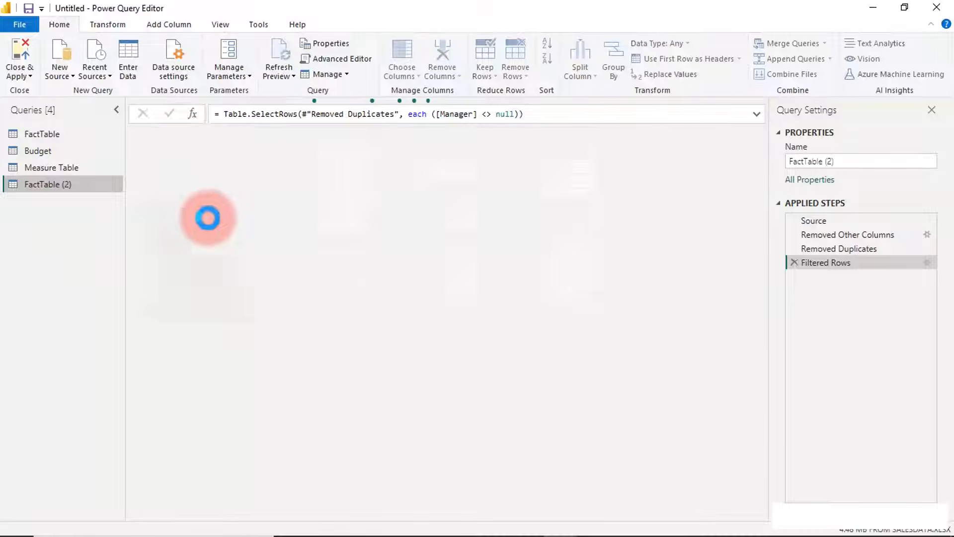
{"action": "double_click", "coordinate": [57, 189]}
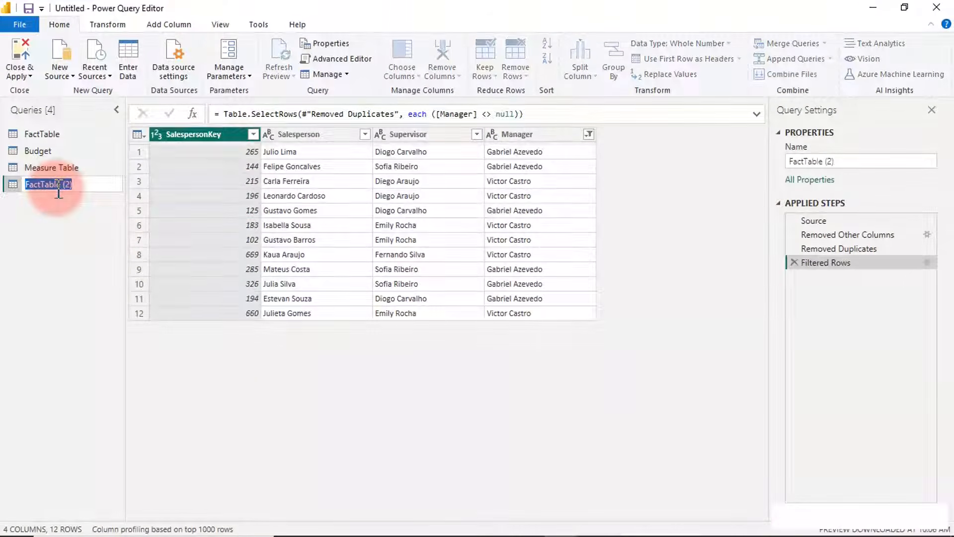
{"action": "type", "text": "D"}
{"action": "type", "text": "im_Salesperson"}
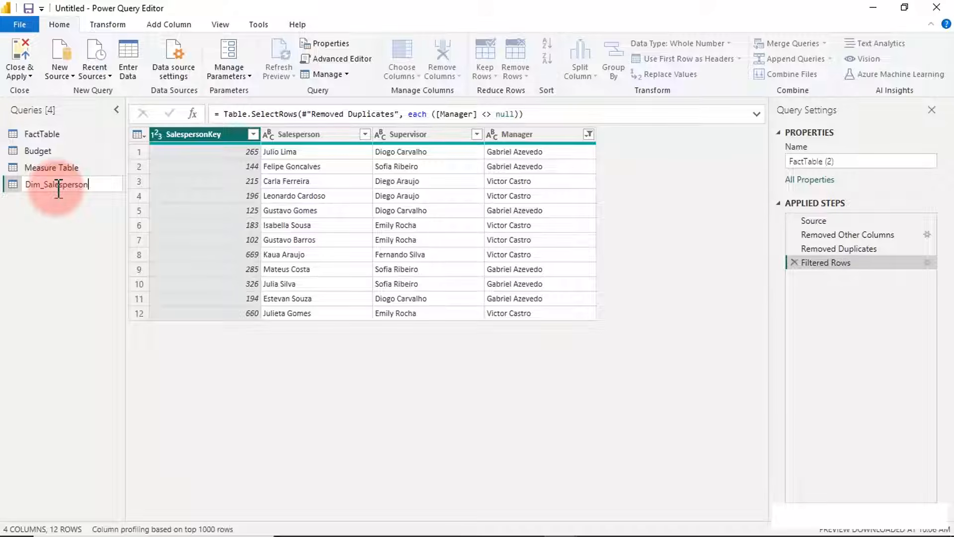
{"action": "key", "text": "Return"}
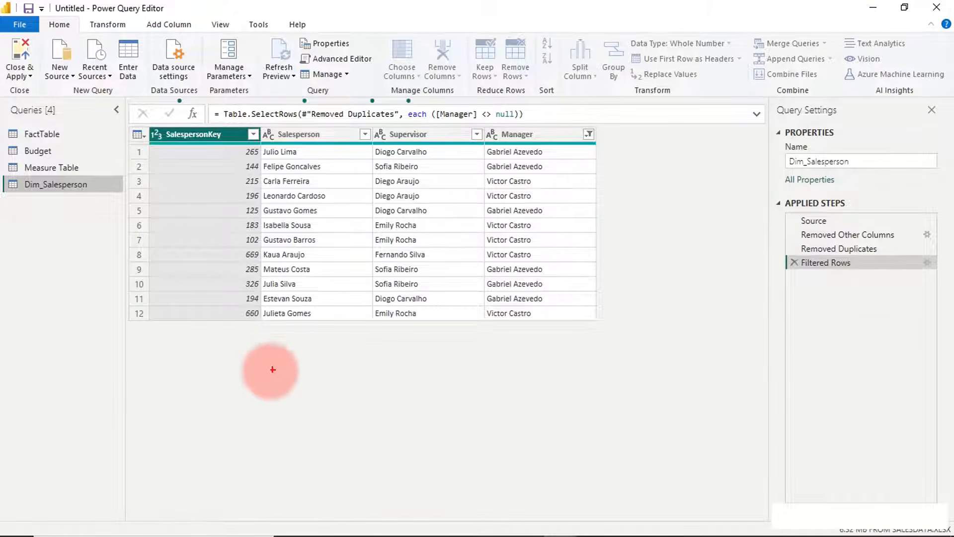
{"action": "mouse_move", "coordinate": [251, 355]}
{"action": "left_mouse_down"}
{"action": "mouse_move", "coordinate": [320, 366]}
{"action": "mouse_move", "coordinate": [405, 362]}
{"action": "mouse_move", "coordinate": [410, 399]}
{"action": "left_mouse_up"}
{"action": "left_click_drag", "start_coordinate": [415, 350], "coordinate": [415, 367]}
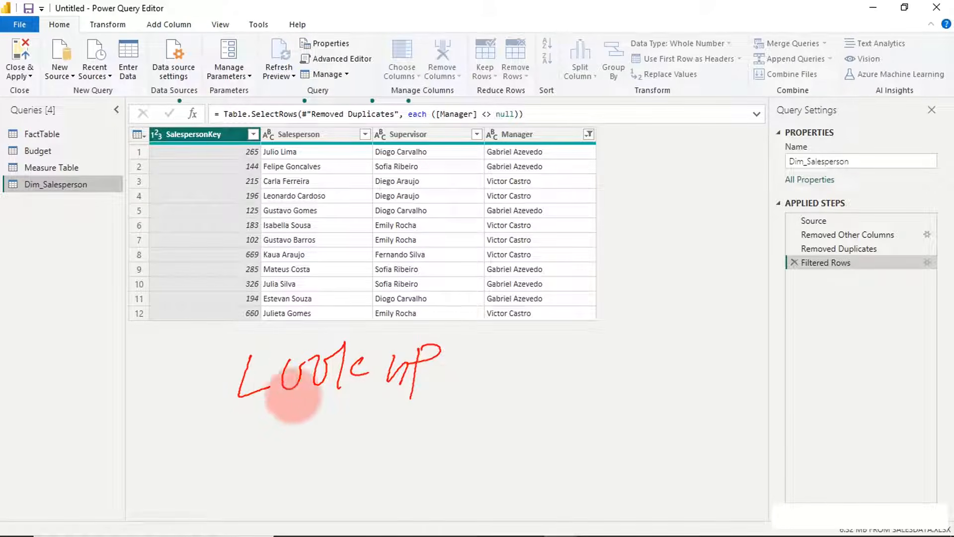
{"action": "left_click_drag", "start_coordinate": [253, 399], "coordinate": [365, 396]}
{"action": "left_click_drag", "start_coordinate": [275, 412], "coordinate": [359, 403]}
{"action": "mouse_move", "coordinate": [237, 458]}
{"action": "left_mouse_down"}
{"action": "mouse_move", "coordinate": [298, 480]}
{"action": "mouse_move", "coordinate": [341, 454]}
{"action": "mouse_move", "coordinate": [421, 469]}
{"action": "mouse_move", "coordinate": [461, 461]}
{"action": "left_mouse_up"}
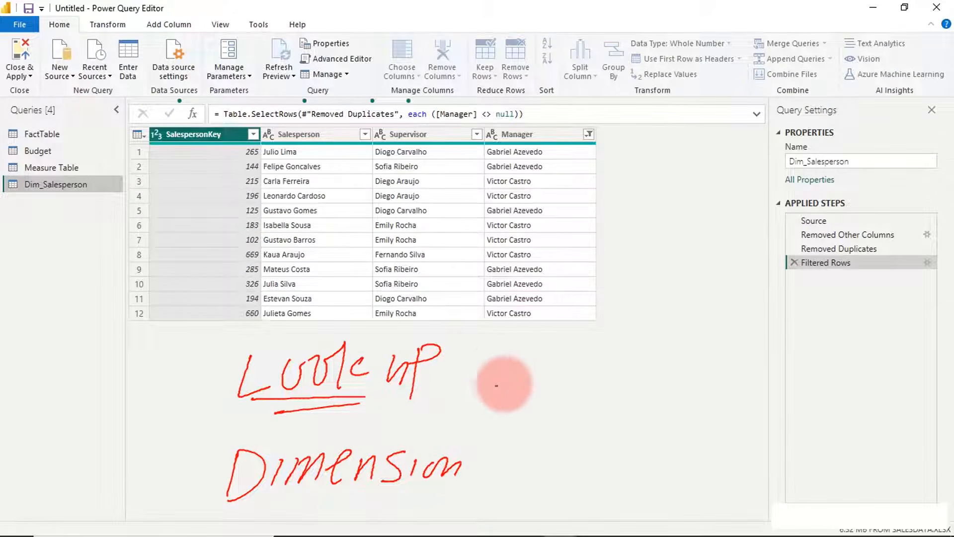
{"action": "mouse_move", "coordinate": [476, 354]}
{"action": "left_mouse_down"}
{"action": "mouse_move", "coordinate": [481, 439]}
{"action": "mouse_move", "coordinate": [462, 477]}
{"action": "left_mouse_up"}
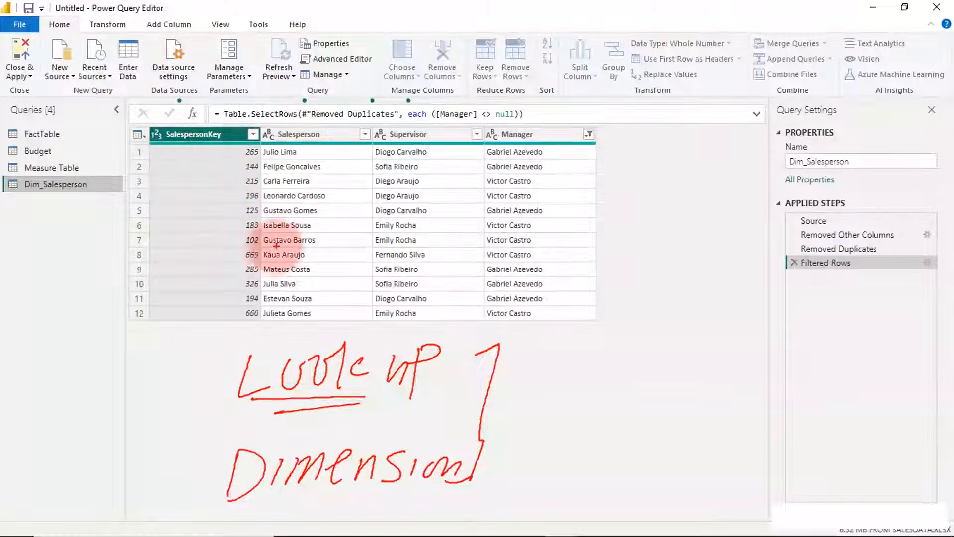
{"action": "mouse_move", "coordinate": [278, 247]}
{"action": "left_mouse_down"}
{"action": "mouse_move", "coordinate": [291, 263]}
{"action": "mouse_move", "coordinate": [407, 230]}
{"action": "left_mouse_up"}
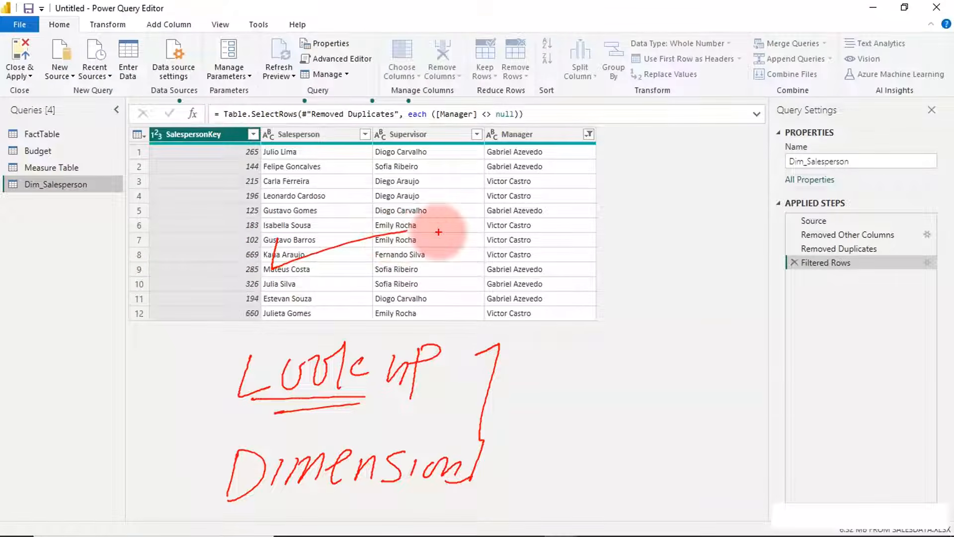
{"action": "mouse_move", "coordinate": [556, 415]}
{"action": "left_mouse_down"}
{"action": "mouse_move", "coordinate": [609, 362]}
{"action": "mouse_move", "coordinate": [681, 362]}
{"action": "mouse_move", "coordinate": [671, 386]}
{"action": "left_mouse_up"}
{"action": "mouse_move", "coordinate": [591, 411]}
{"action": "left_mouse_down"}
{"action": "mouse_move", "coordinate": [571, 441]}
{"action": "mouse_move", "coordinate": [613, 454]}
{"action": "mouse_move", "coordinate": [633, 437]}
{"action": "mouse_move", "coordinate": [651, 440]}
{"action": "mouse_move", "coordinate": [621, 476]}
{"action": "left_mouse_up"}
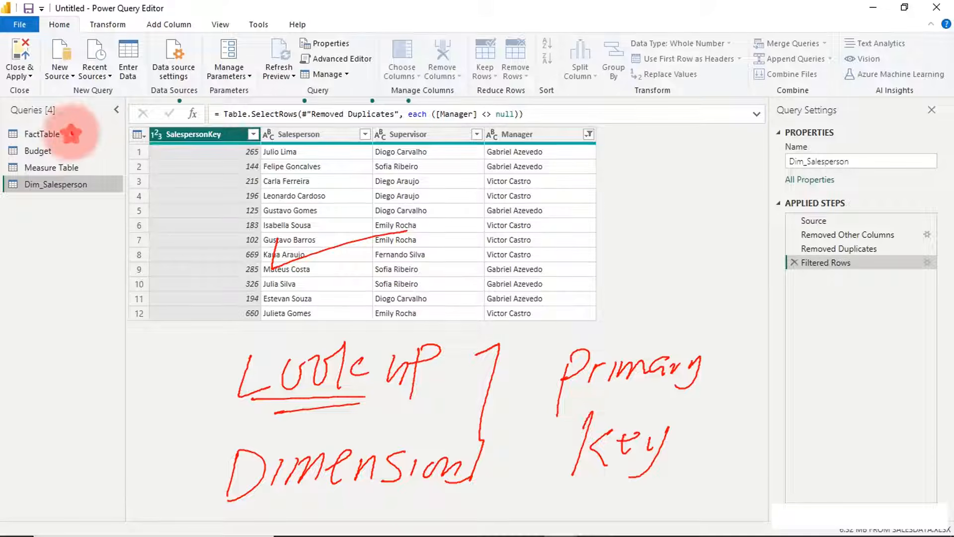
{"action": "left_click_drag", "start_coordinate": [72, 132], "coordinate": [106, 118]}
{"action": "left_click_drag", "start_coordinate": [66, 150], "coordinate": [95, 143]}
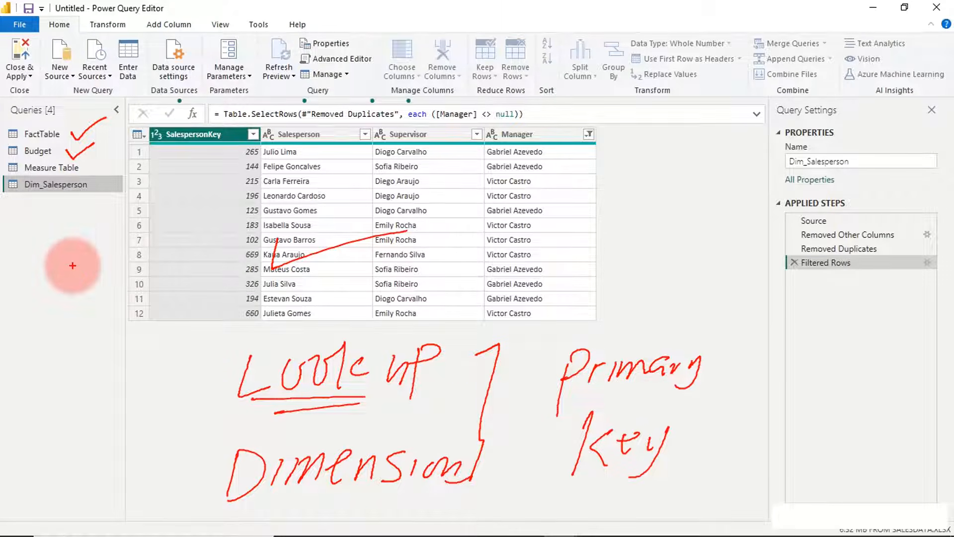
{"action": "key", "text": "Escape"}
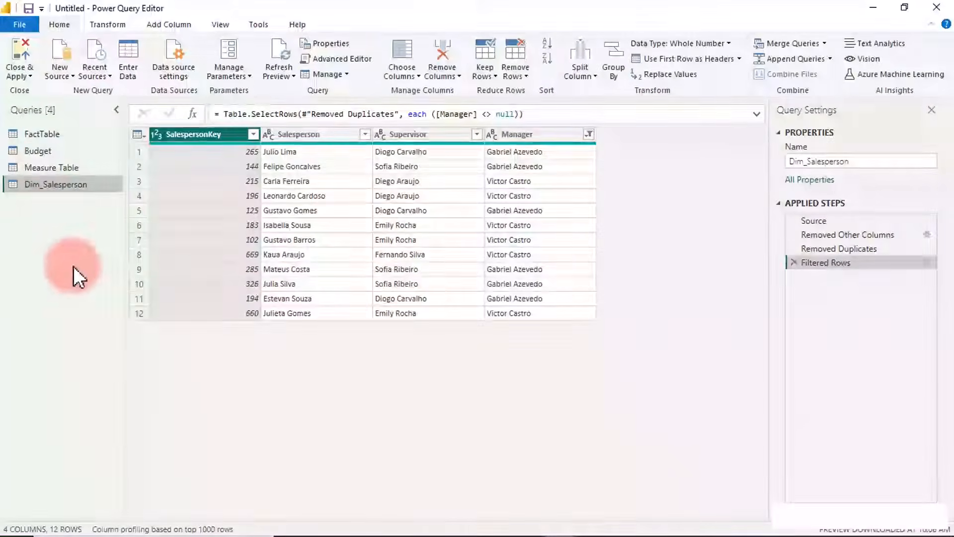
Compare the SalespersonKey column of the FactTable query with the one in the Dim_Salesperson query.
{"action": "left_click", "coordinate": [50, 136]}
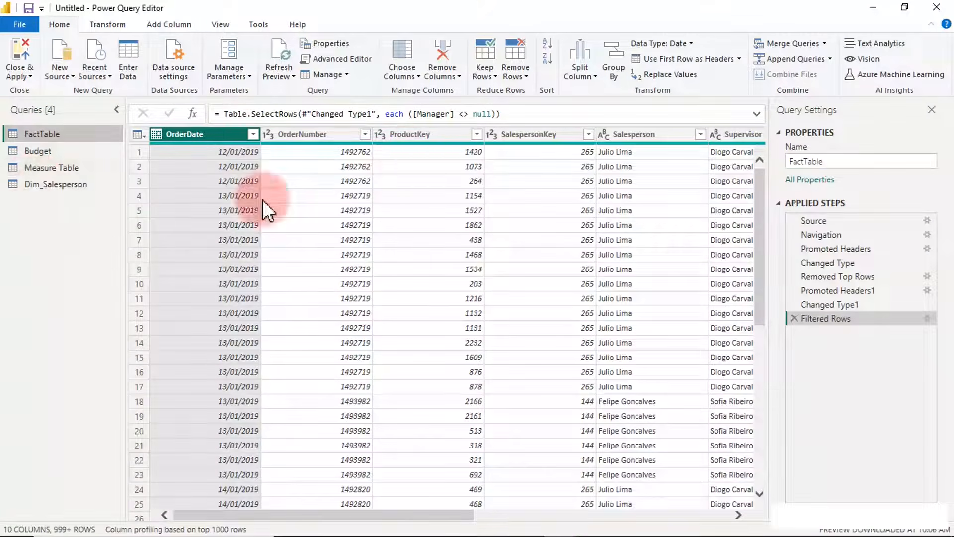
{"action": "left_click", "coordinate": [531, 131]}
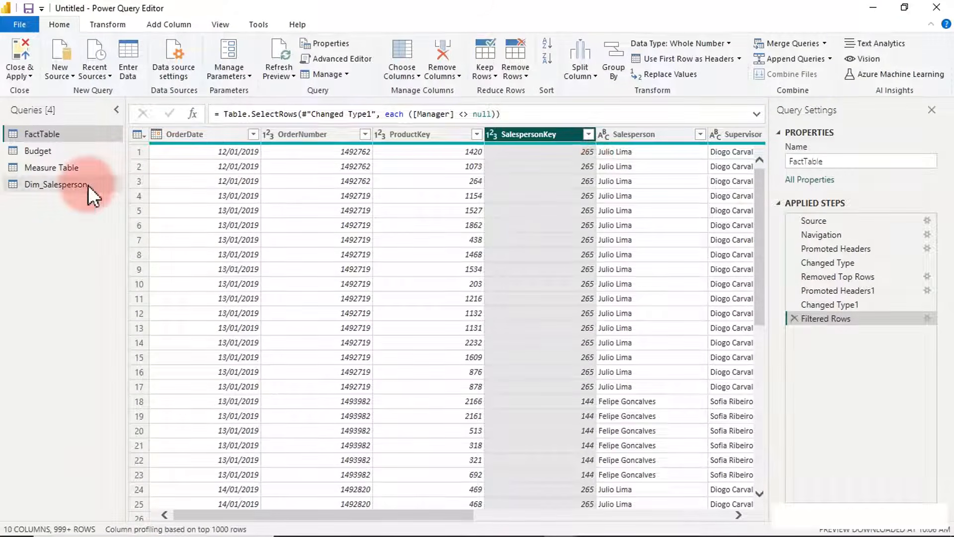
{"action": "left_click", "coordinate": [56, 183]}
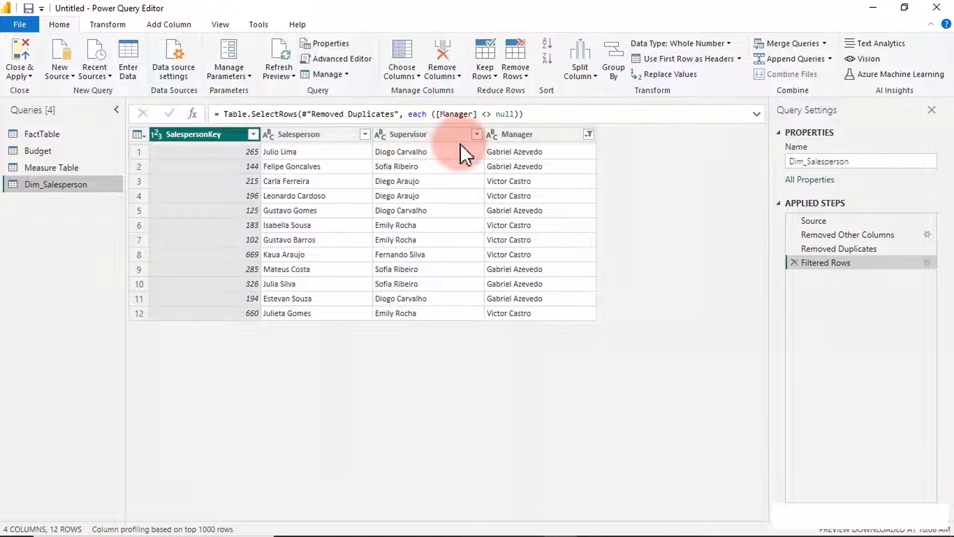
Try to drop the Supervisor, Manager and Salesperson columns from the FactTable query, and check the effect on Dim_Salesperson.
{"action": "left_click", "coordinate": [58, 133]}
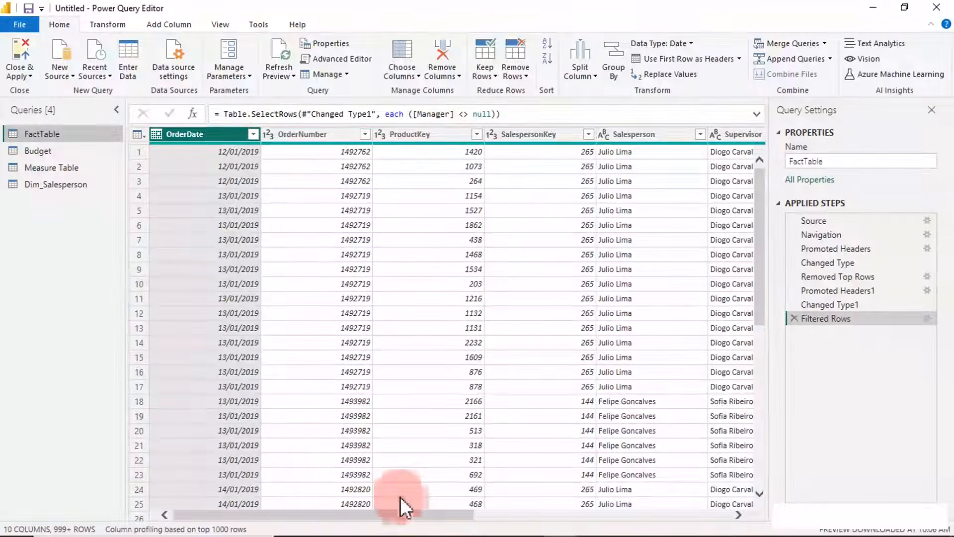
{"action": "left_click", "coordinate": [404, 72]}
{"action": "left_click", "coordinate": [419, 94]}
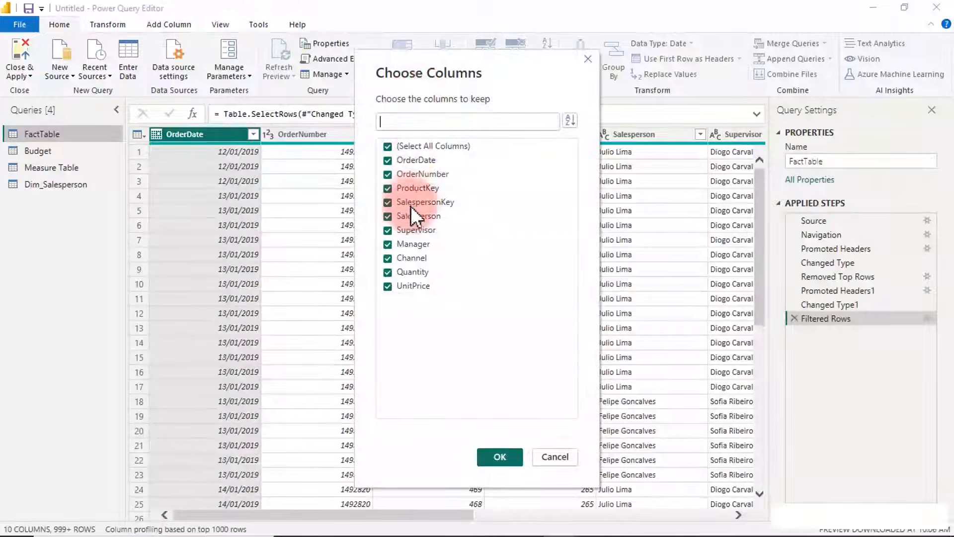
{"action": "left_click", "coordinate": [390, 230]}
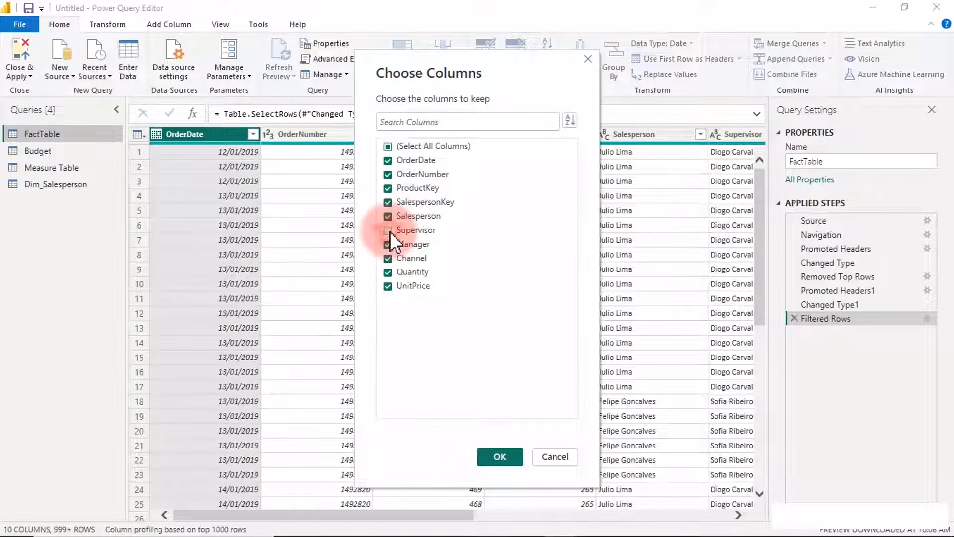
{"action": "left_click", "coordinate": [389, 244]}
{"action": "left_click", "coordinate": [387, 215]}
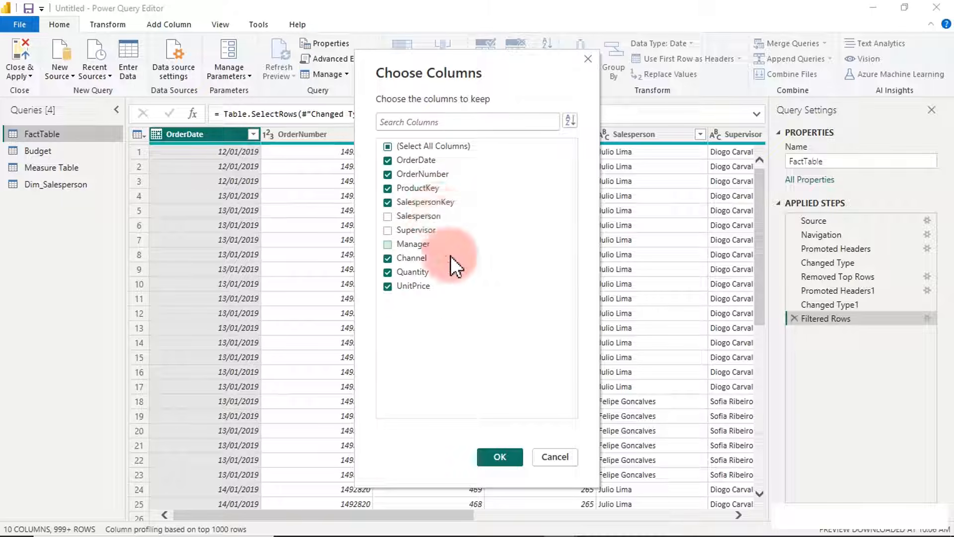
{"action": "left_click", "coordinate": [499, 454]}
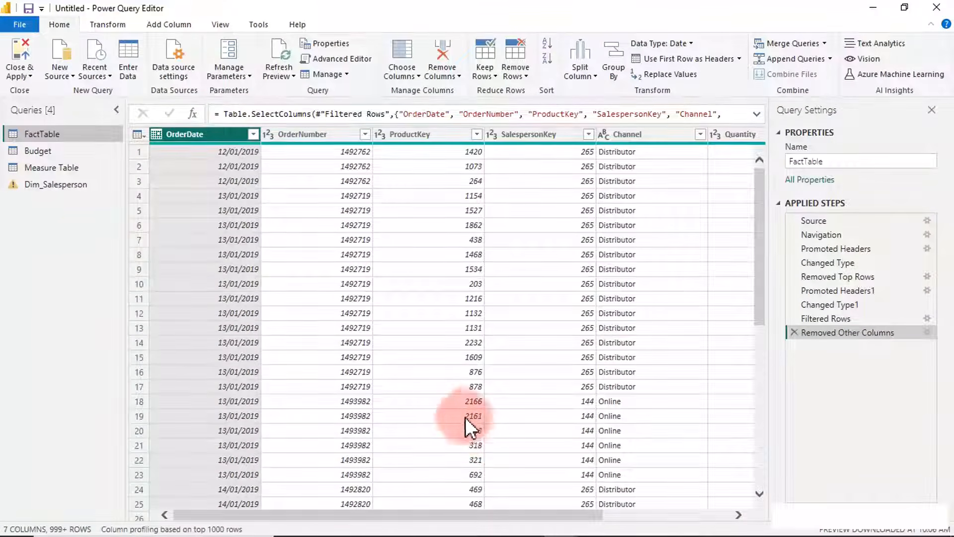
{"action": "left_click", "coordinate": [50, 187]}
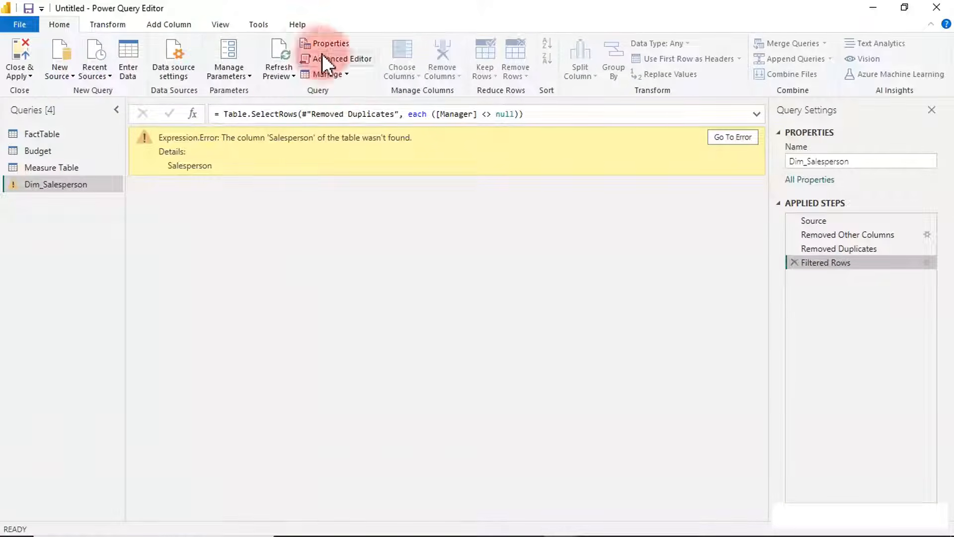
Restore the Salesperson, Supervisor and Manager columns in the FactTable query and check the Dim_Salesperson query again.
{"action": "left_click", "coordinate": [53, 132]}
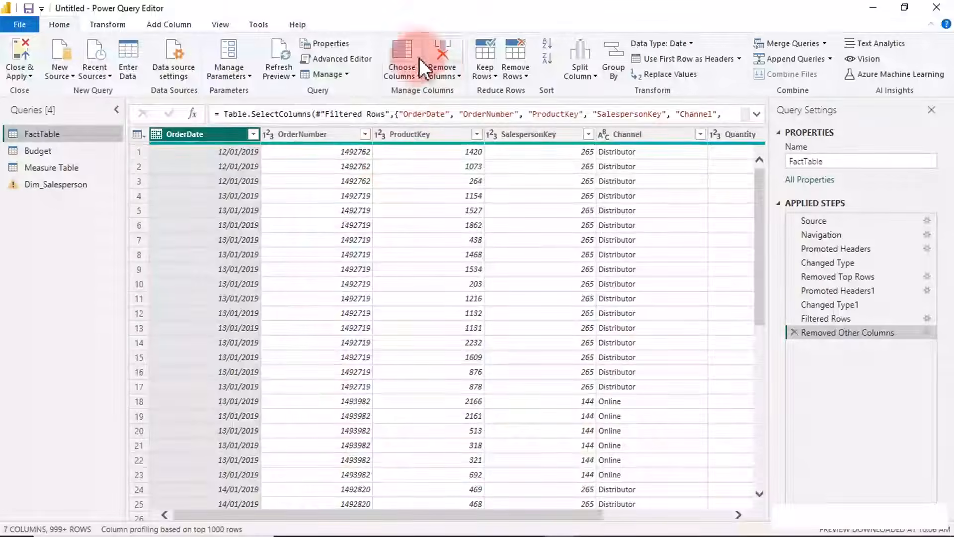
{"action": "left_click", "coordinate": [405, 58]}
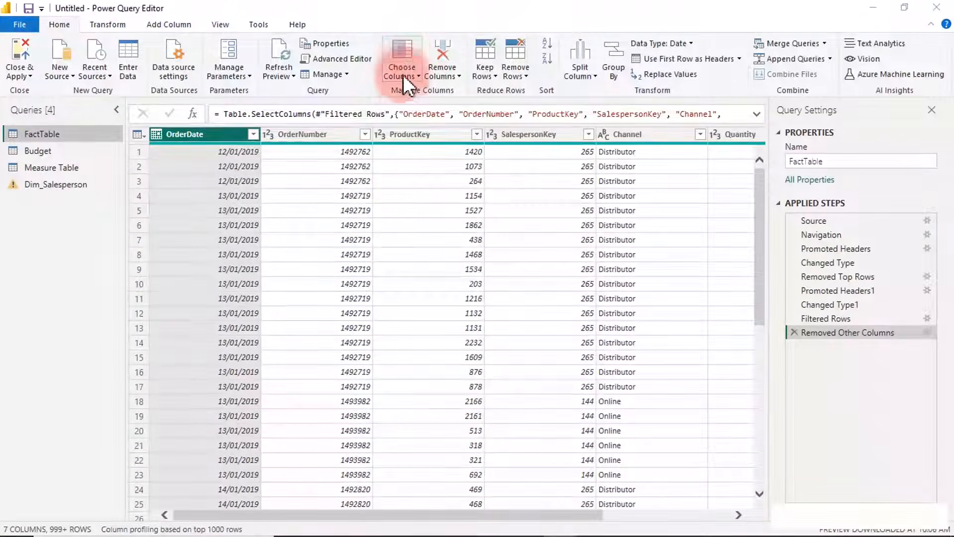
{"action": "left_click", "coordinate": [387, 216]}
{"action": "left_click", "coordinate": [388, 229]}
{"action": "left_click", "coordinate": [387, 244]}
{"action": "left_click", "coordinate": [501, 458]}
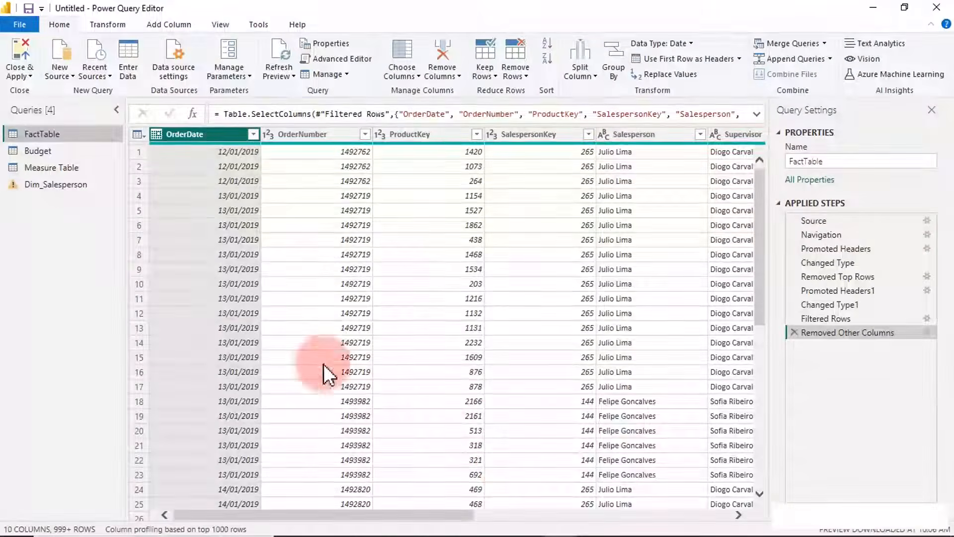
{"action": "left_click", "coordinate": [68, 184]}
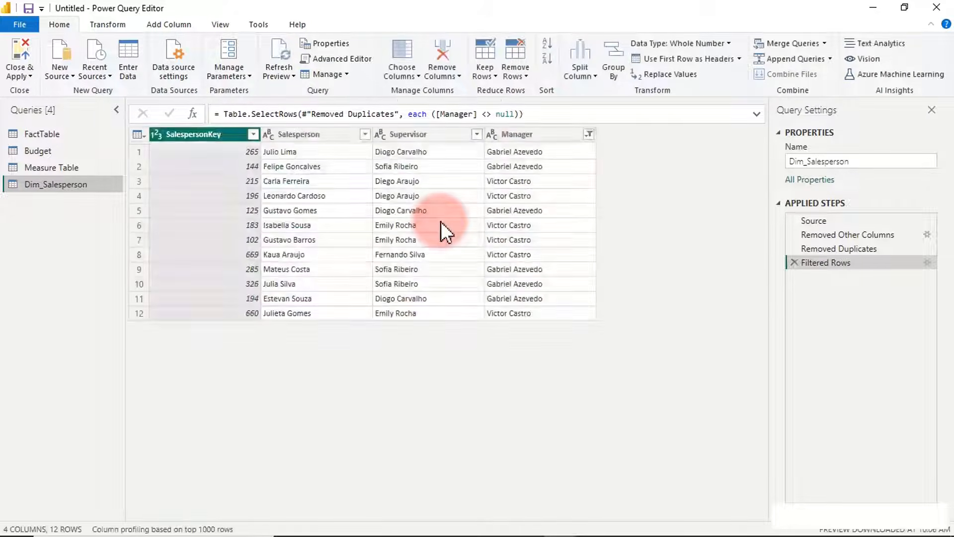
Delete the Dim_Salesperson query that was built as a reference to FactTable.
{"action": "right_click", "coordinate": [46, 186]}
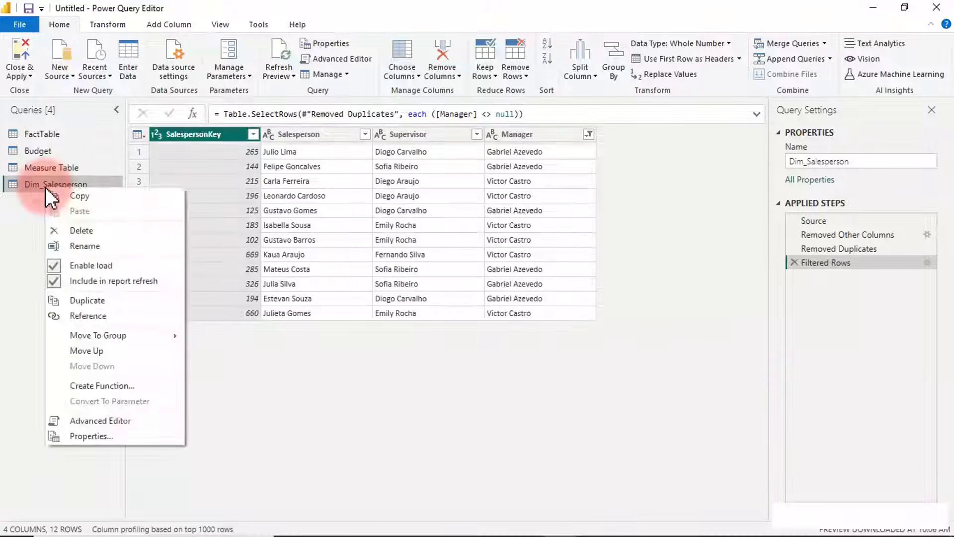
{"action": "left_click", "coordinate": [86, 234]}
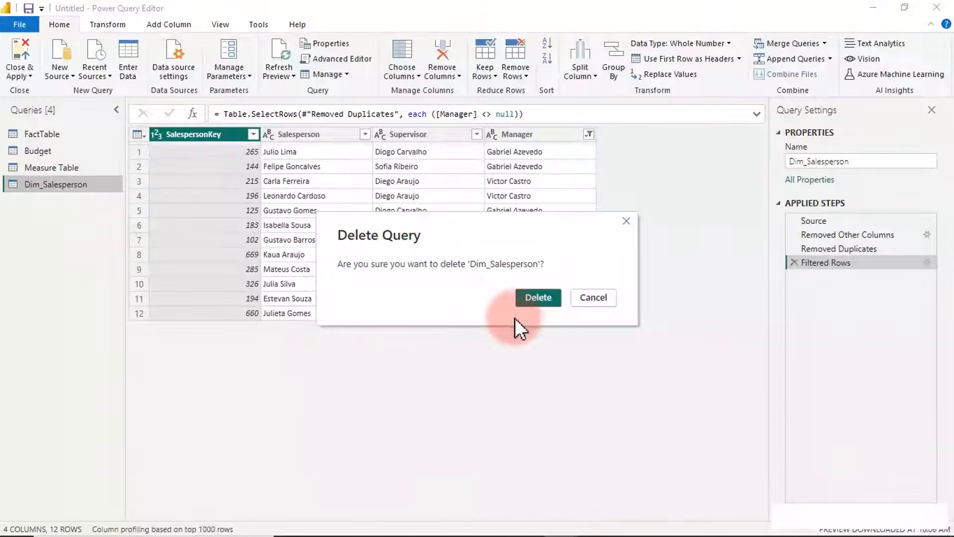
{"action": "left_click", "coordinate": [538, 298]}
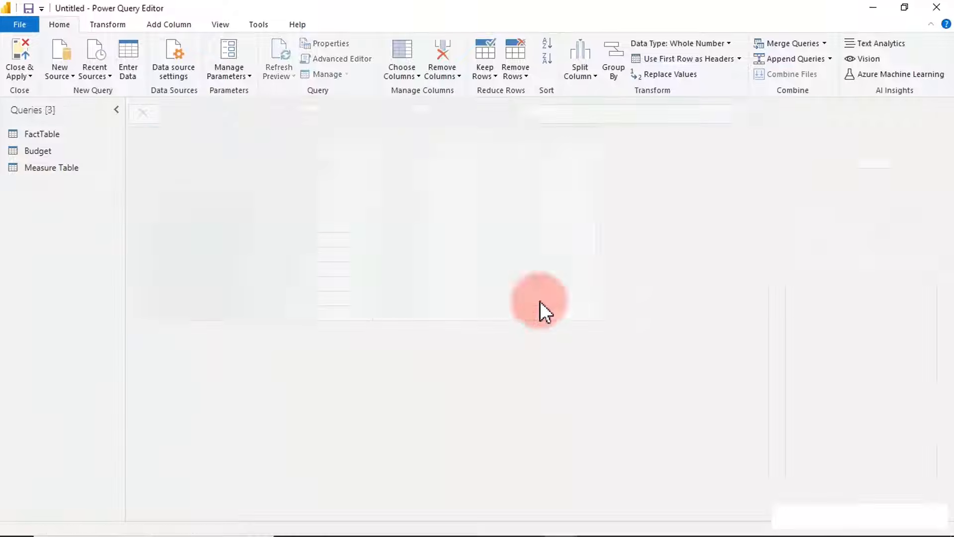
Duplicate the FactTable query and rename the copy Dim_SalesPerson.
{"action": "left_click", "coordinate": [53, 136]}
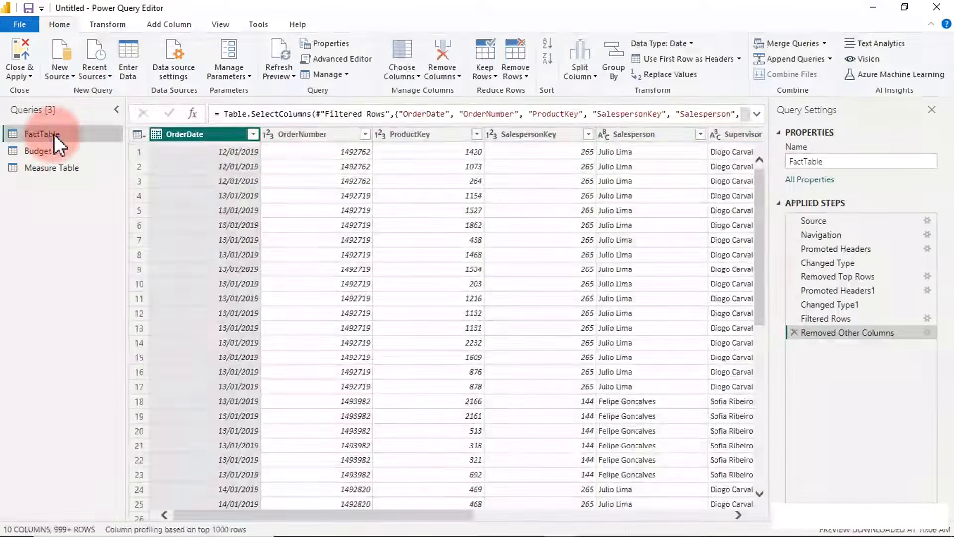
{"action": "right_click", "coordinate": [54, 134]}
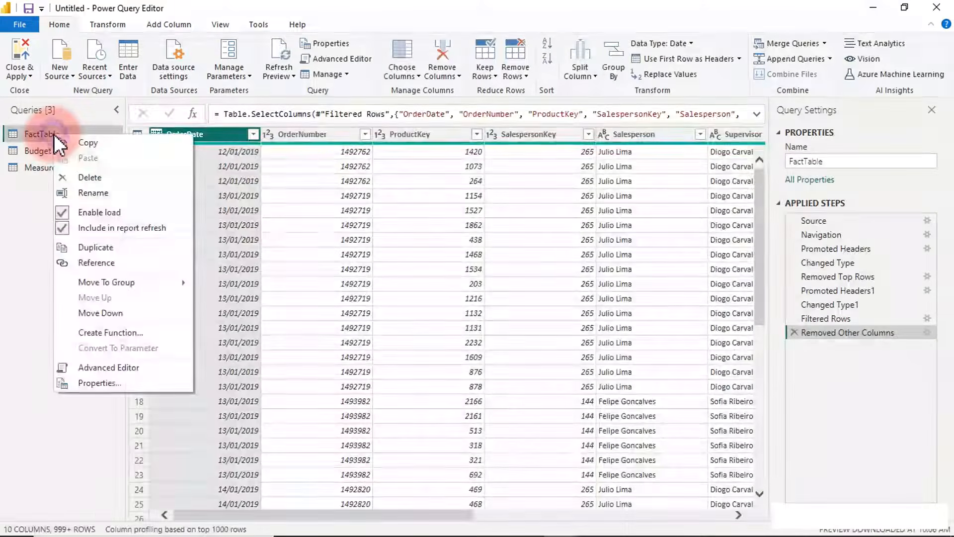
{"action": "left_click", "coordinate": [97, 250]}
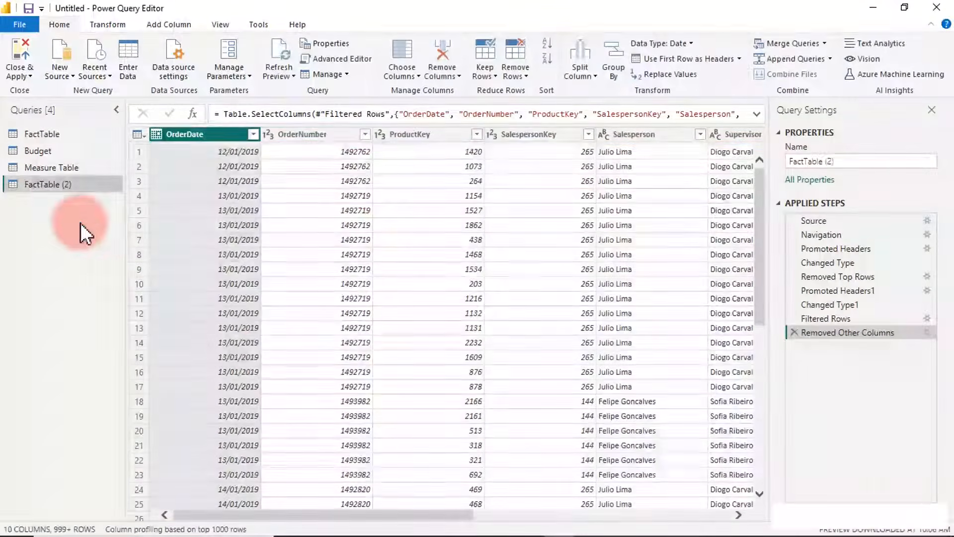
{"action": "double_click", "coordinate": [49, 186]}
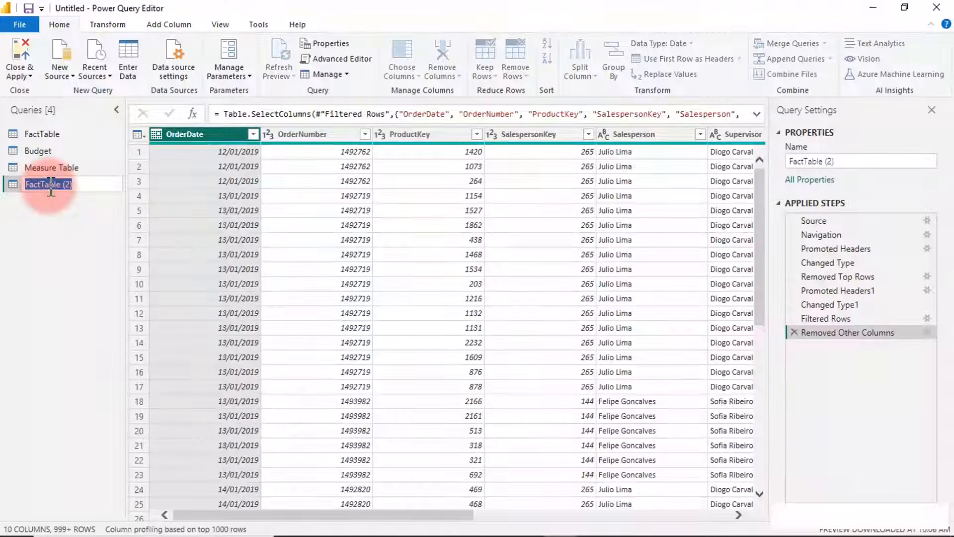
{"action": "type", "text": "Dim_SalesPerson"}
{"action": "key", "text": "Return"}
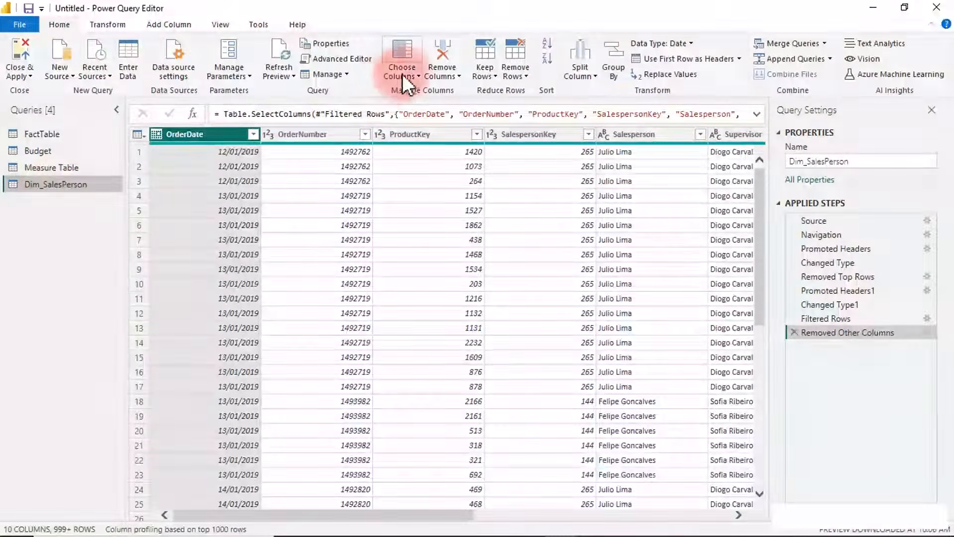
Keep only SalespersonKey, Salesperson, Supervisor and Manager in Dim_SalesPerson, and remove duplicate rows based on SalespersonKey.
{"action": "left_click", "coordinate": [401, 75]}
{"action": "left_click", "coordinate": [409, 89]}
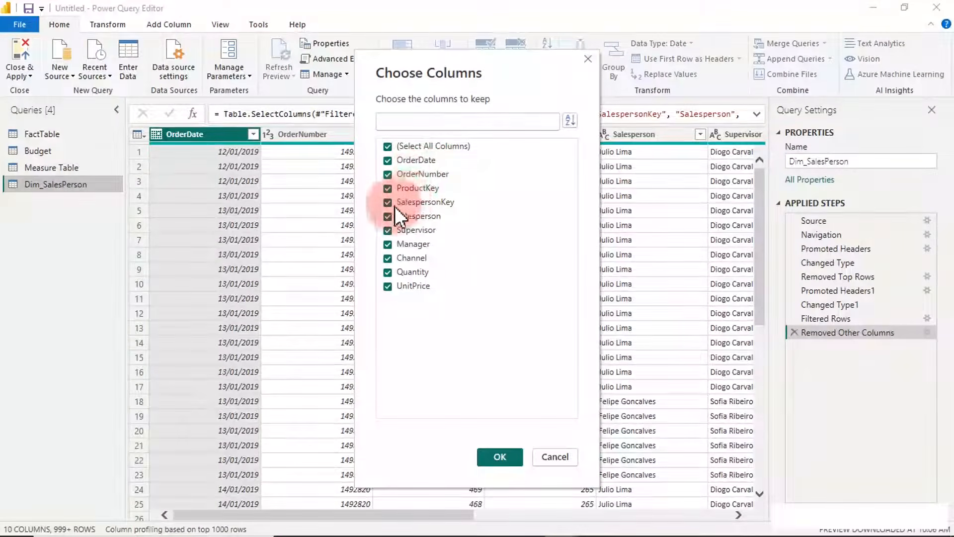
{"action": "left_click", "coordinate": [388, 146]}
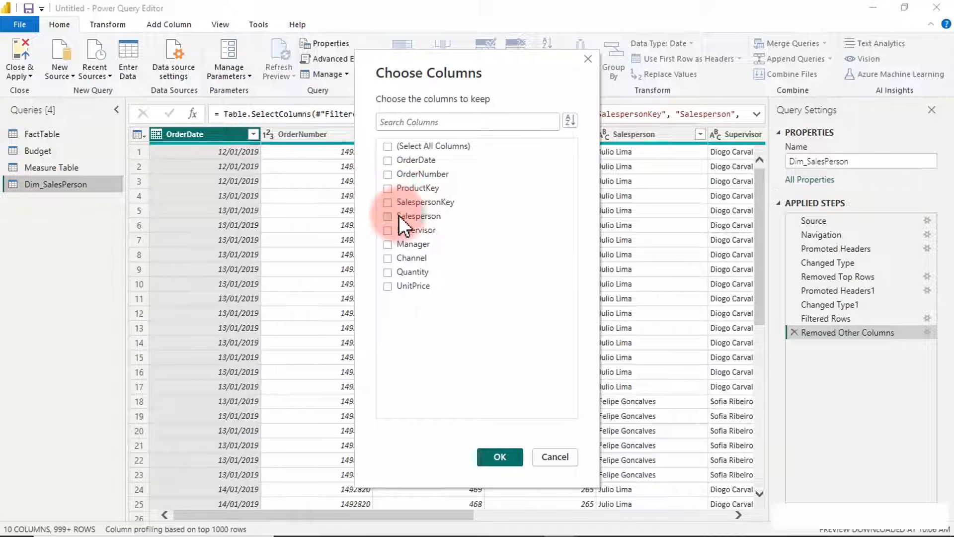
{"action": "left_click", "coordinate": [388, 201]}
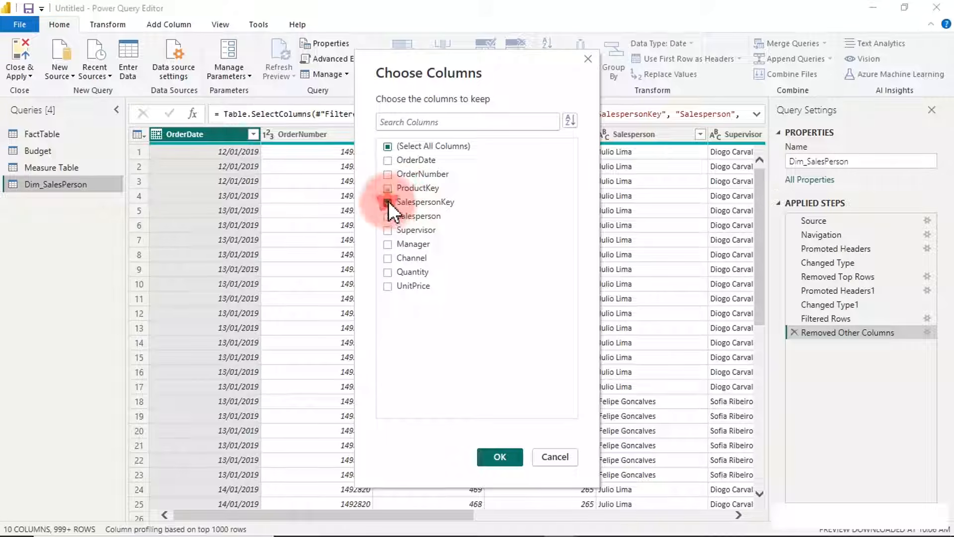
{"action": "left_click", "coordinate": [389, 230]}
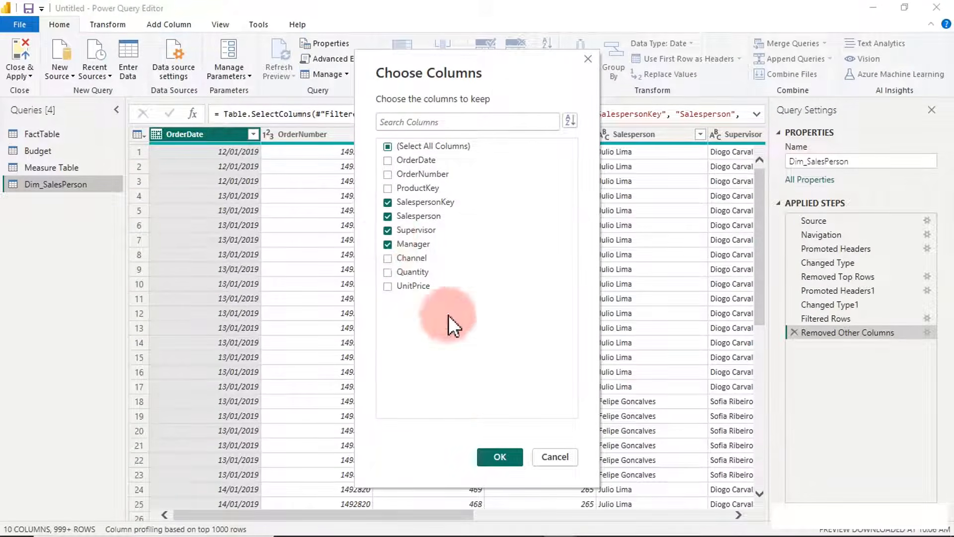
{"action": "left_click", "coordinate": [496, 458]}
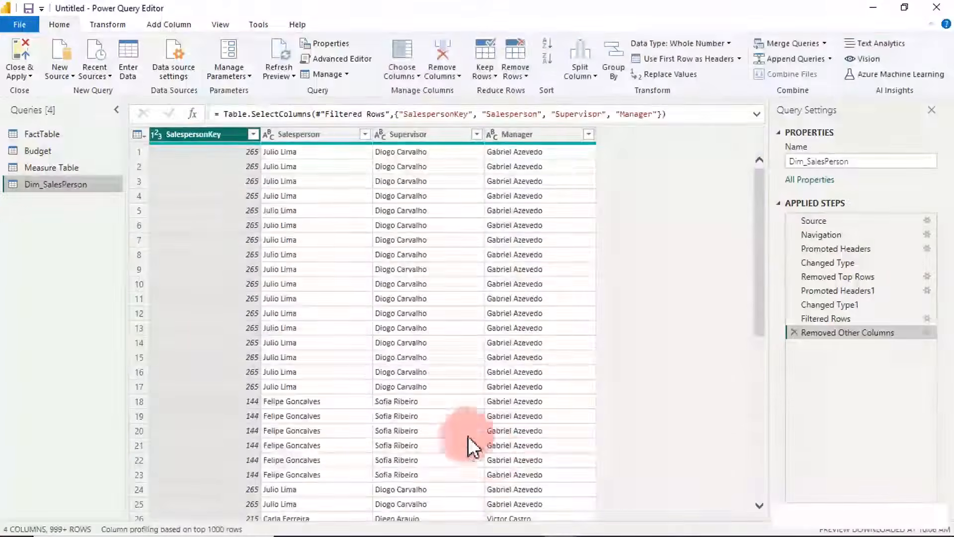
{"action": "right_click", "coordinate": [201, 133]}
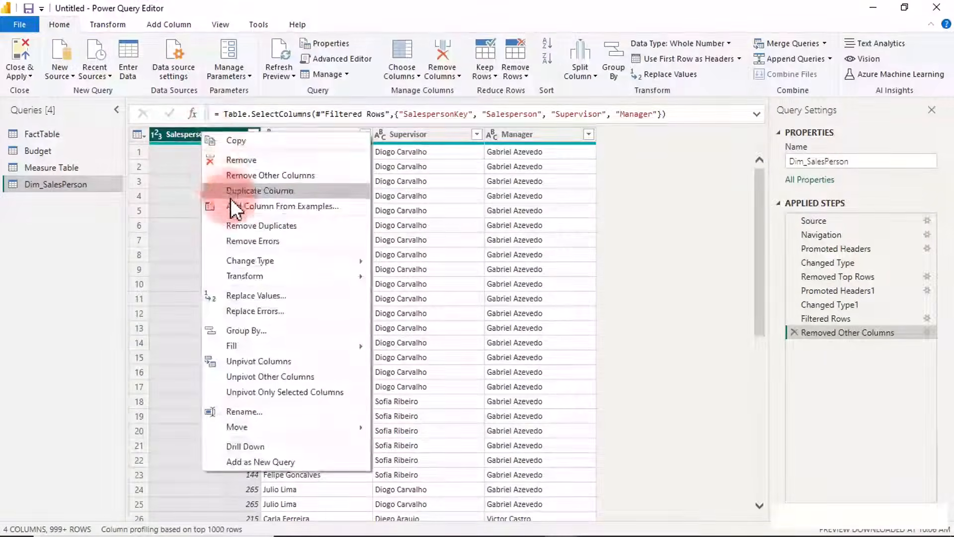
{"action": "left_click", "coordinate": [242, 224]}
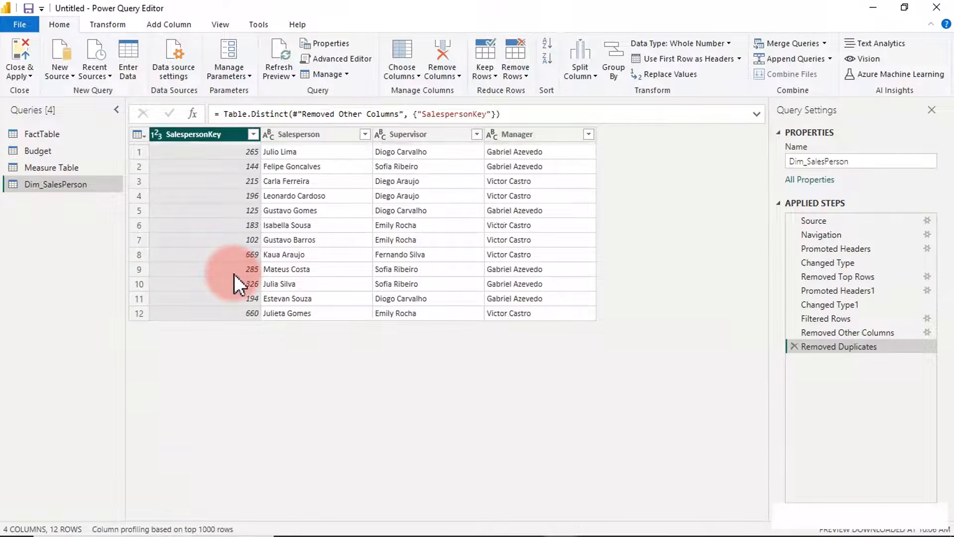
Drop the Salesperson, Supervisor and Manager columns from the FactTable query, keeping its other columns.
{"action": "left_click", "coordinate": [37, 133]}
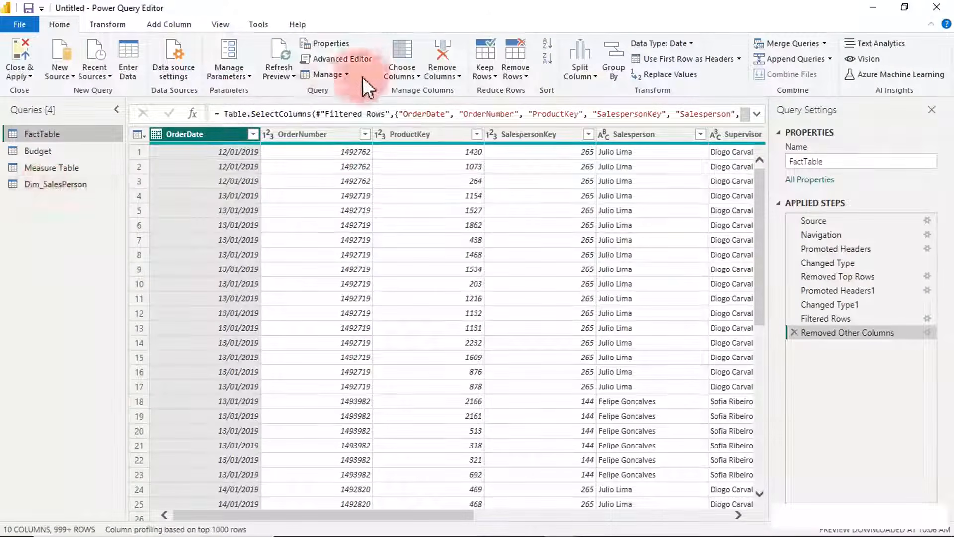
{"action": "left_click", "coordinate": [391, 68]}
{"action": "left_click", "coordinate": [409, 91]}
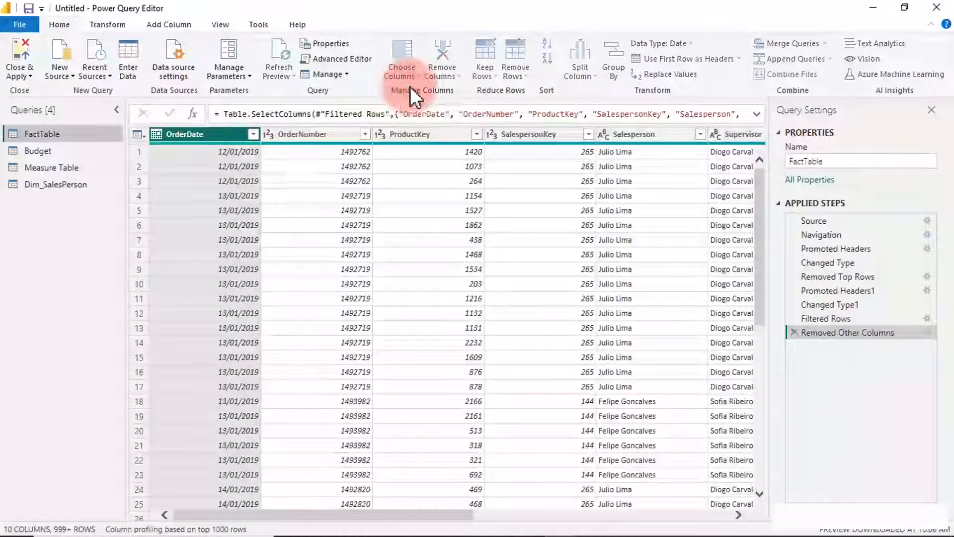
{"action": "left_click", "coordinate": [390, 147]}
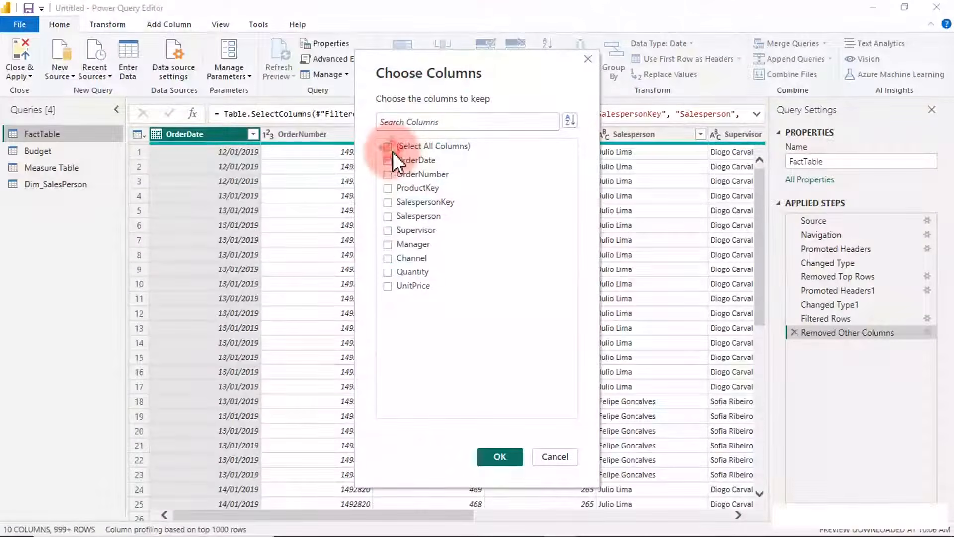
{"action": "left_click", "coordinate": [397, 149]}
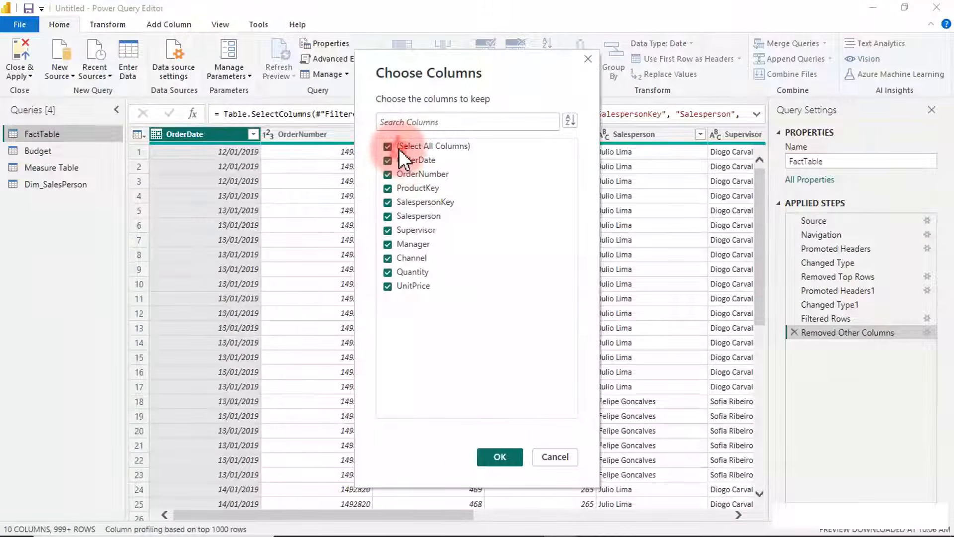
{"action": "left_click", "coordinate": [388, 216]}
{"action": "left_click", "coordinate": [387, 230]}
{"action": "left_click", "coordinate": [387, 244]}
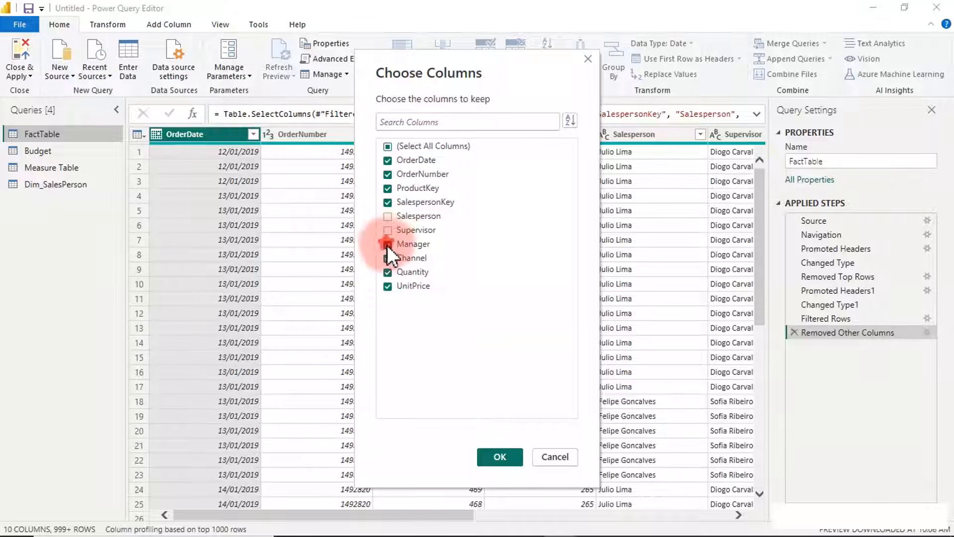
{"action": "left_click", "coordinate": [498, 456]}
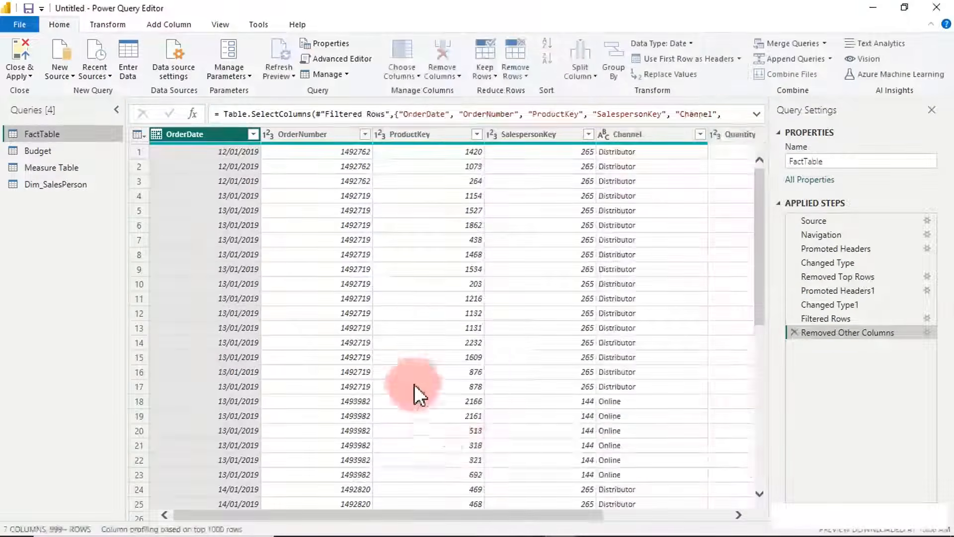
Check the Dim_SalesPerson query's columns and rows, and examine the SalespersonKey column in the FactTable query.
{"action": "left_click", "coordinate": [61, 225]}
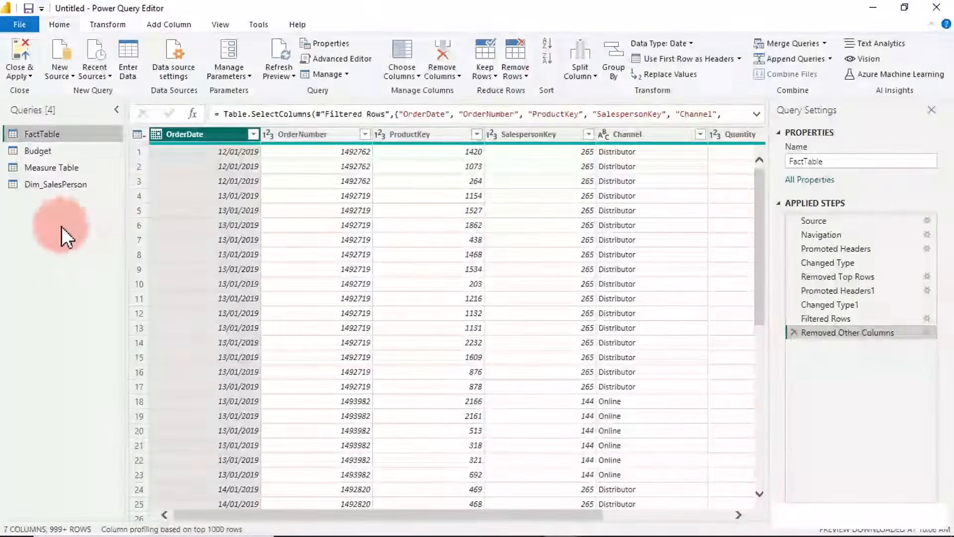
{"action": "left_click", "coordinate": [56, 188]}
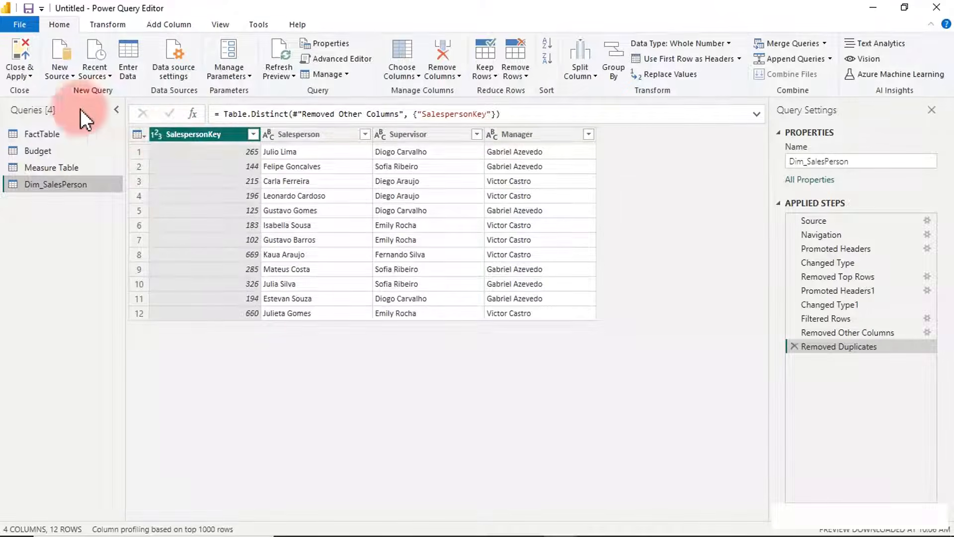
{"action": "left_click", "coordinate": [42, 132]}
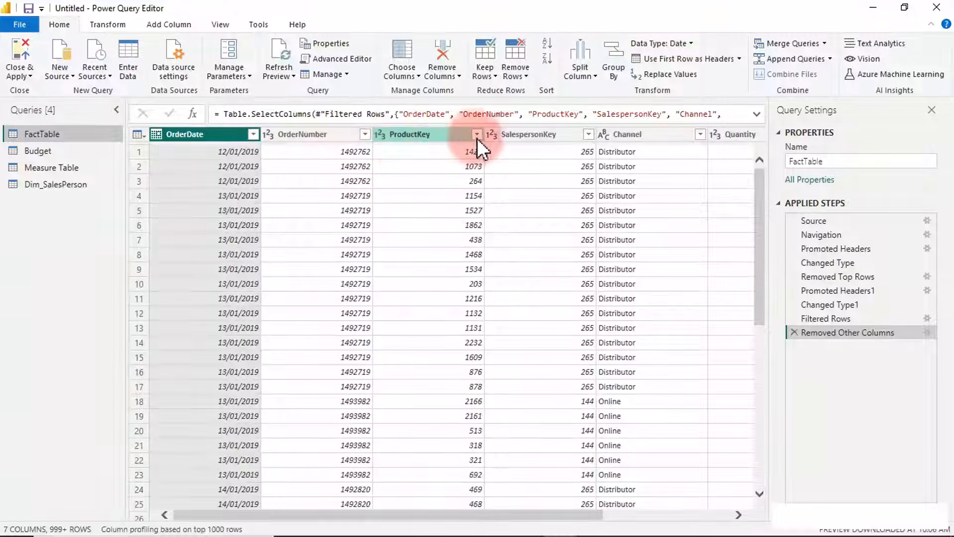
{"action": "left_click", "coordinate": [499, 133]}
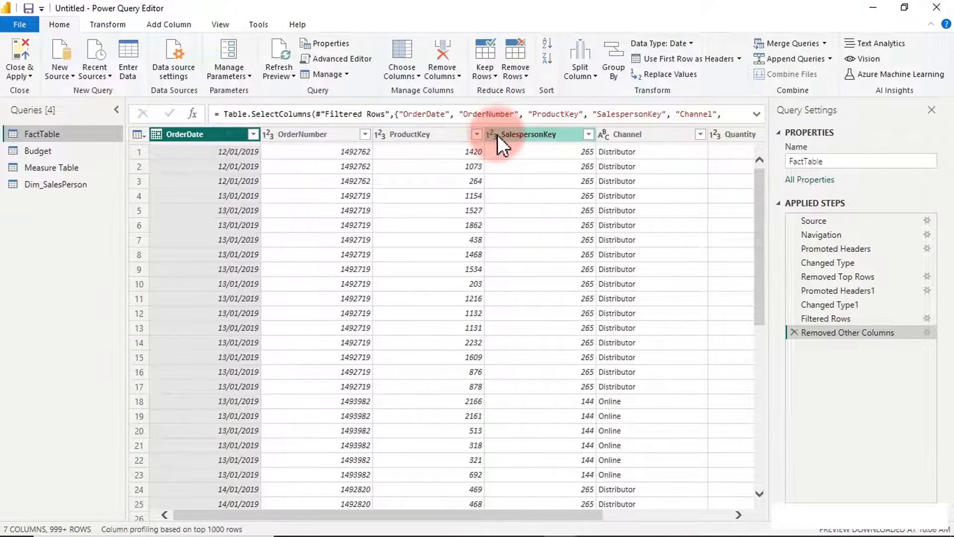
{"action": "left_click", "coordinate": [350, 164]}
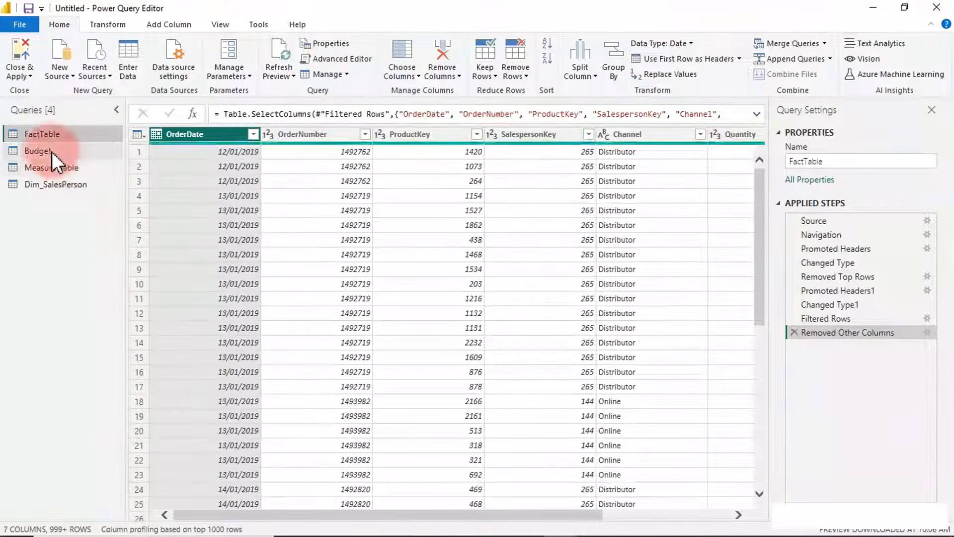
{"action": "left_click", "coordinate": [341, 319]}
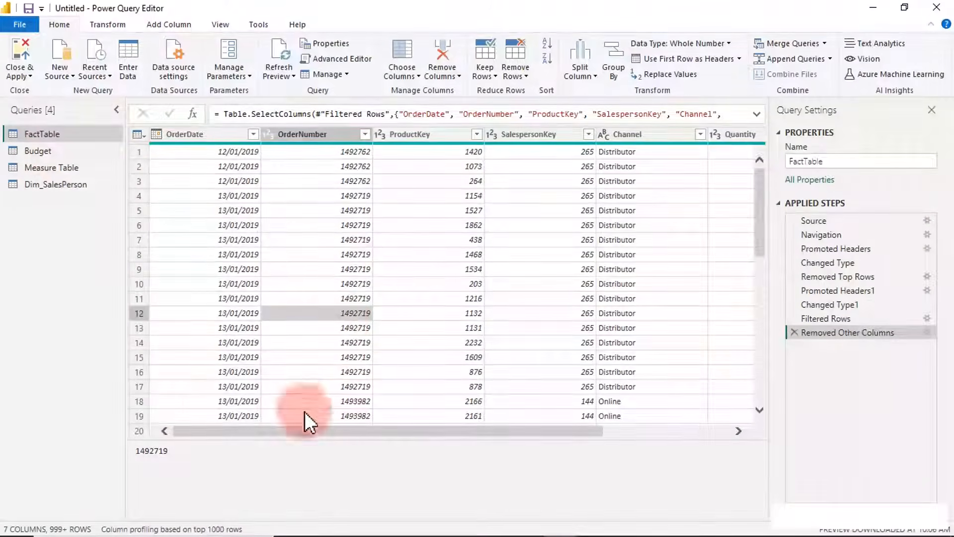
{"action": "left_click", "coordinate": [308, 439]}
{"action": "left_click_drag", "start_coordinate": [308, 438], "coordinate": [323, 395]}
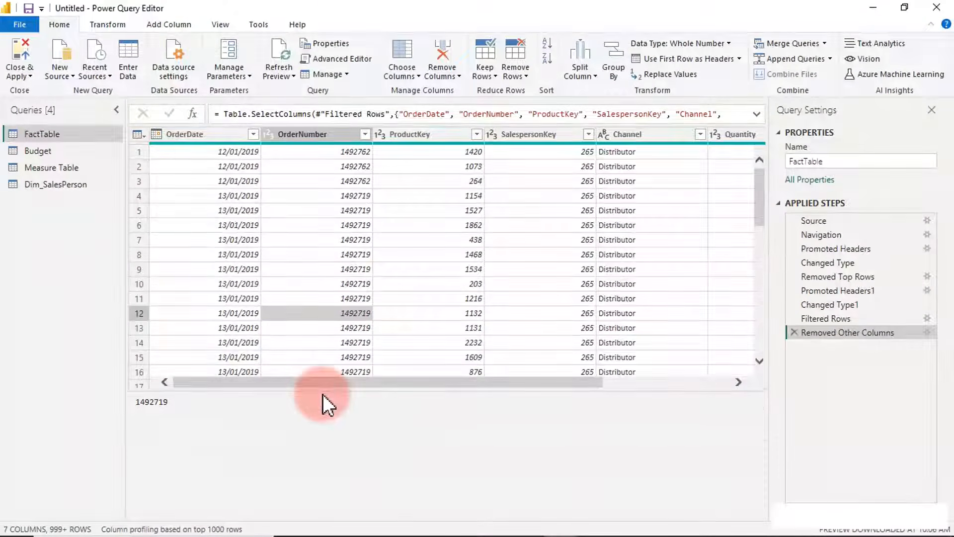
{"action": "left_click", "coordinate": [422, 413]}
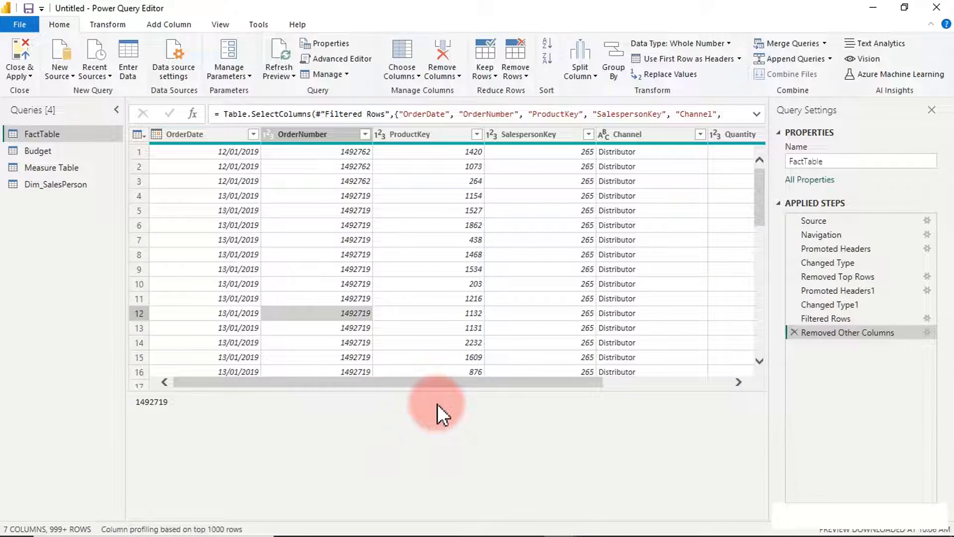
{"action": "mouse_move", "coordinate": [263, 437]}
{"action": "left_mouse_down"}
{"action": "mouse_move", "coordinate": [327, 418]}
{"action": "mouse_move", "coordinate": [348, 436]}
{"action": "mouse_move", "coordinate": [309, 436]}
{"action": "left_mouse_up"}
{"action": "mouse_move", "coordinate": [425, 416]}
{"action": "left_mouse_down"}
{"action": "mouse_move", "coordinate": [418, 463]}
{"action": "mouse_move", "coordinate": [477, 430]}
{"action": "mouse_move", "coordinate": [451, 463]}
{"action": "left_mouse_up"}
{"action": "mouse_move", "coordinate": [478, 420]}
{"action": "left_mouse_down"}
{"action": "mouse_move", "coordinate": [472, 464]}
{"action": "mouse_move", "coordinate": [485, 465]}
{"action": "left_mouse_up"}
{"action": "left_click_drag", "start_coordinate": [509, 430], "coordinate": [513, 445]}
{"action": "left_click_drag", "start_coordinate": [524, 425], "coordinate": [500, 481]}
{"action": "left_click_drag", "start_coordinate": [551, 435], "coordinate": [529, 456]}
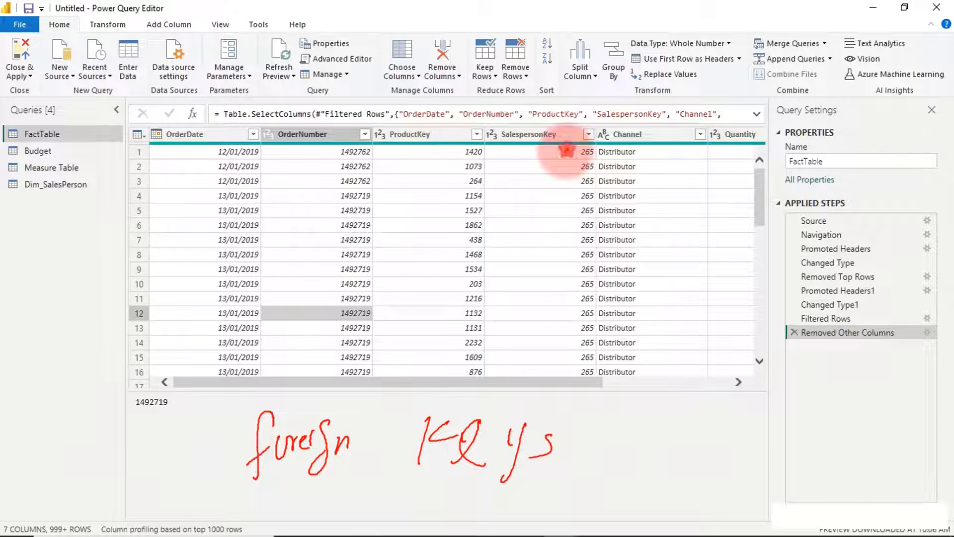
{"action": "left_click_drag", "start_coordinate": [566, 150], "coordinate": [540, 298]}
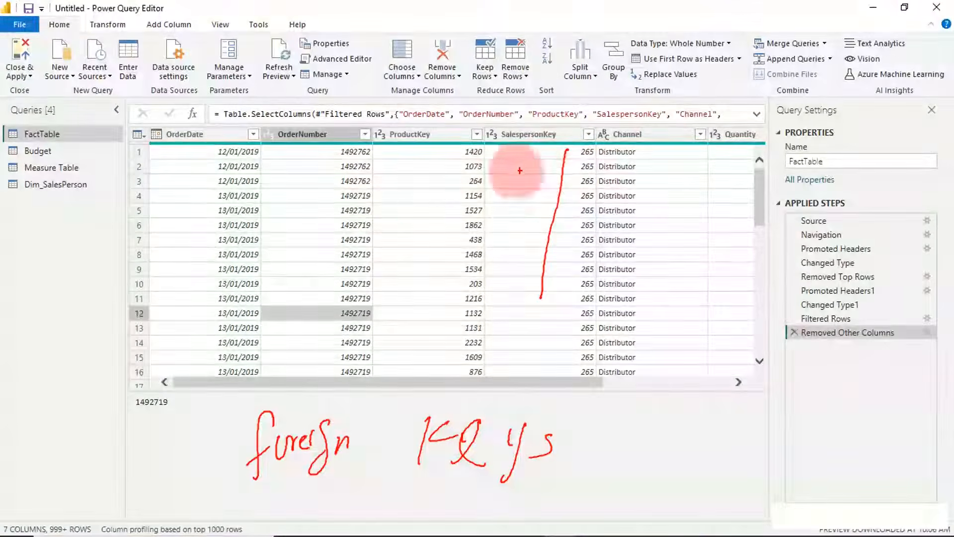
{"action": "key", "text": "Escape"}
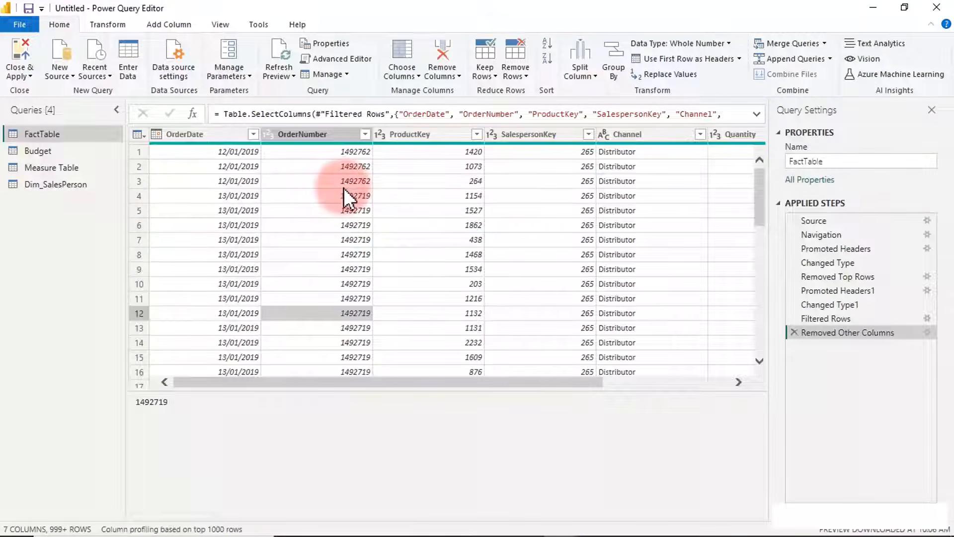
Rename the Budget query as FactTable Budget.
{"action": "left_click", "coordinate": [64, 152]}
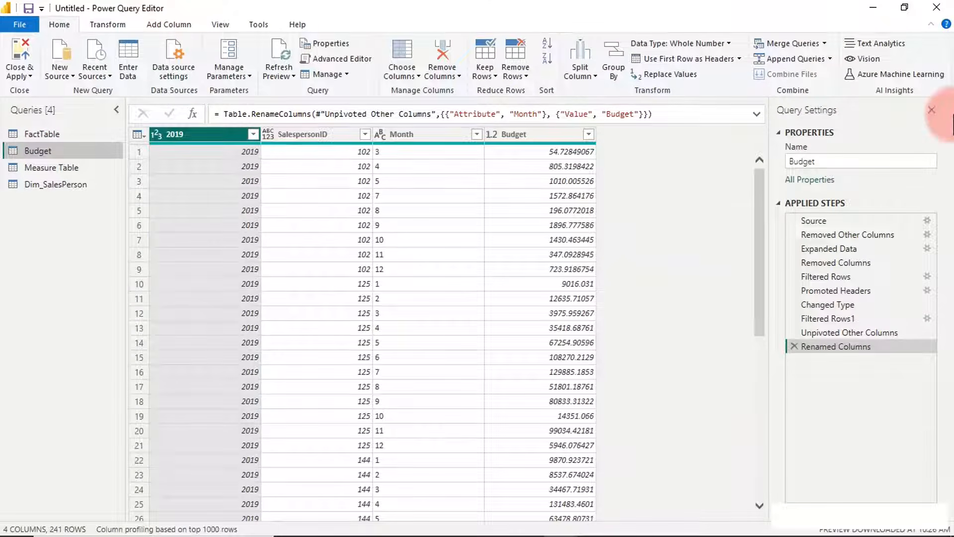
{"action": "left_click", "coordinate": [814, 161]}
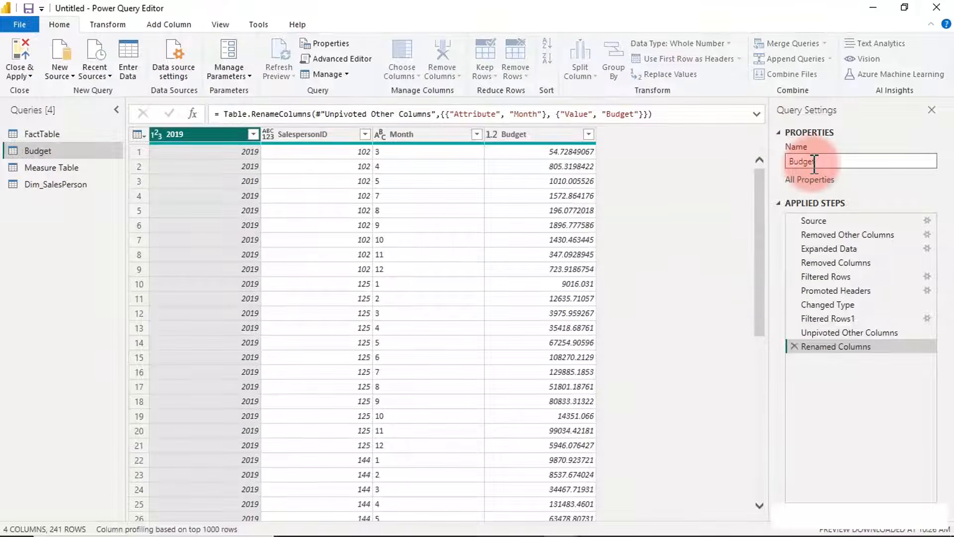
{"action": "type", "text": "FactTable"}
{"action": "key", "text": "Return"}
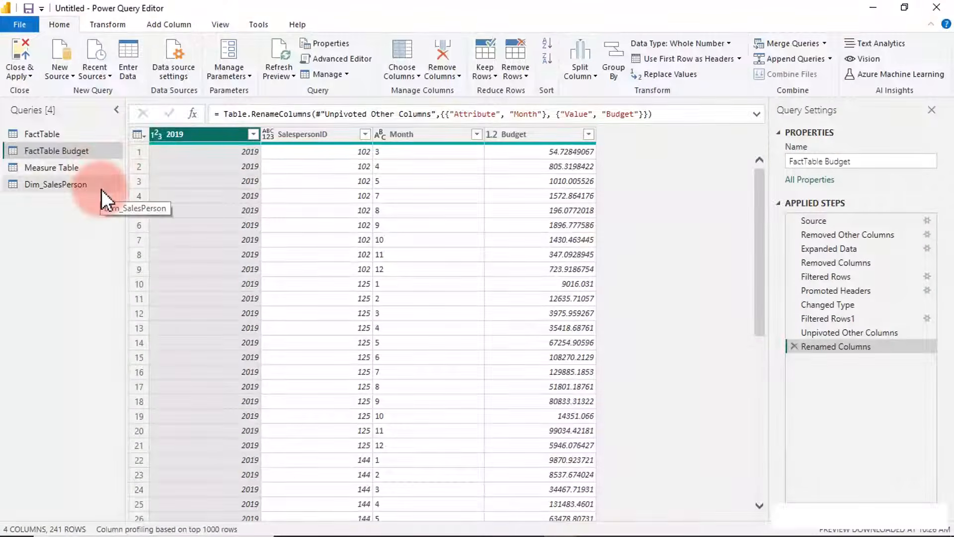
Apply the query changes and arrange the model diagram with Dim_SalesPerson above FactTable and FactTable Budget.
{"action": "left_click", "coordinate": [18, 50]}
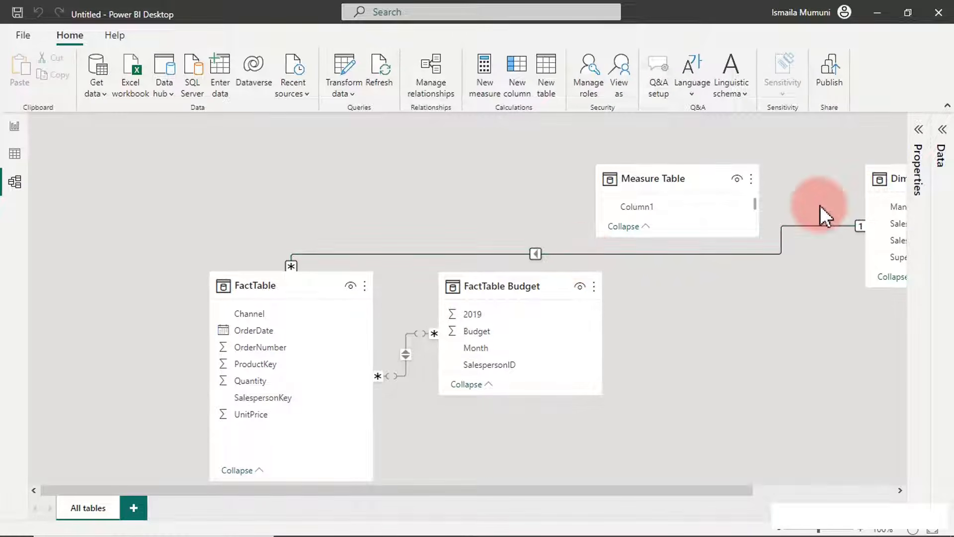
{"action": "left_click_drag", "start_coordinate": [884, 179], "coordinate": [373, 140]}
{"action": "left_click_drag", "start_coordinate": [303, 283], "coordinate": [270, 323]}
{"action": "left_click_drag", "start_coordinate": [379, 181], "coordinate": [373, 149]}
{"action": "left_click_drag", "start_coordinate": [532, 284], "coordinate": [540, 349]}
{"action": "left_click_drag", "start_coordinate": [290, 315], "coordinate": [307, 350]}
{"action": "left_click_drag", "start_coordinate": [492, 343], "coordinate": [488, 351]}
Check the cardinality and filter direction of the relationship between FactTable and Dim_SalesPerson.
{"action": "double_click", "coordinate": [290, 237]}
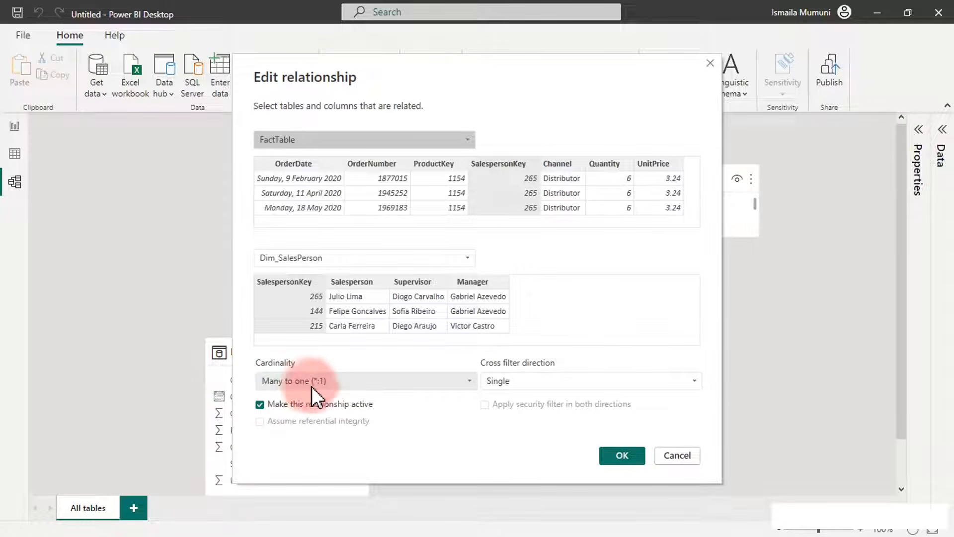
{"action": "left_click", "coordinate": [668, 454]}
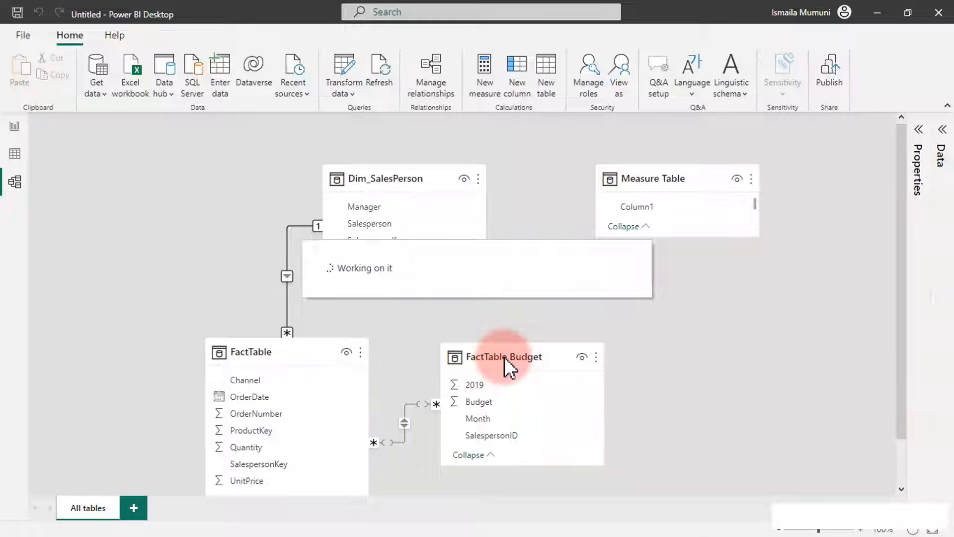
Delete the many-to-many relationship between FactTable and FactTable Budget.
{"action": "left_click_drag", "start_coordinate": [504, 356], "coordinate": [537, 355]}
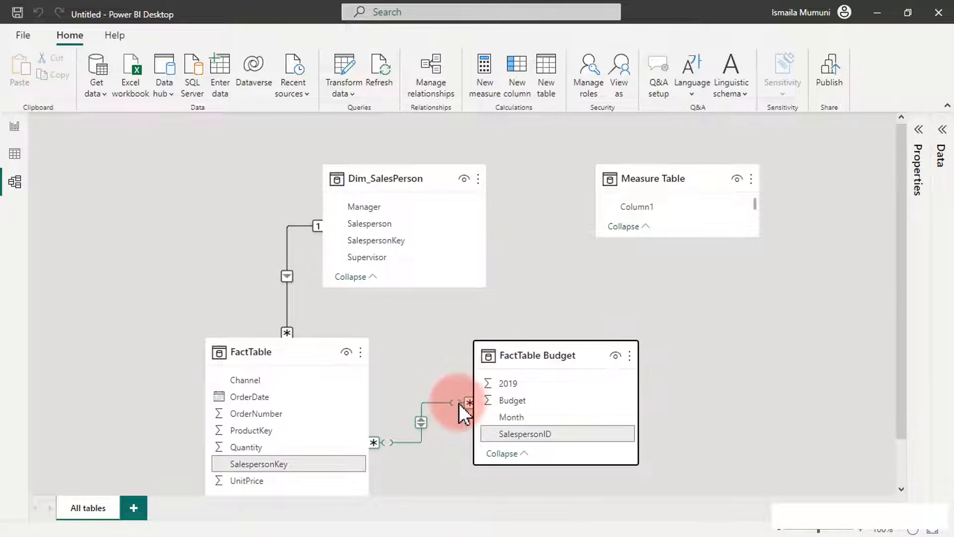
{"action": "right_click", "coordinate": [445, 403]}
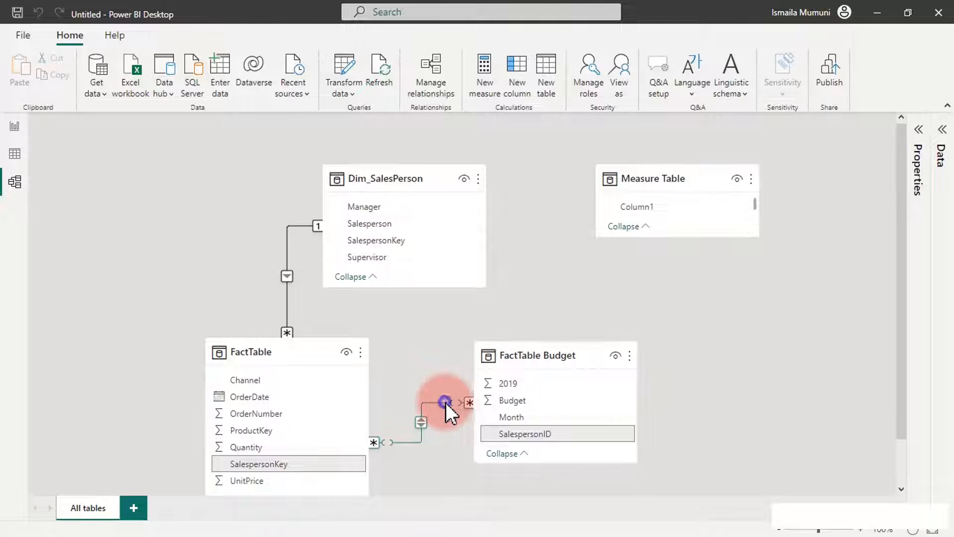
{"action": "left_click", "coordinate": [456, 412]}
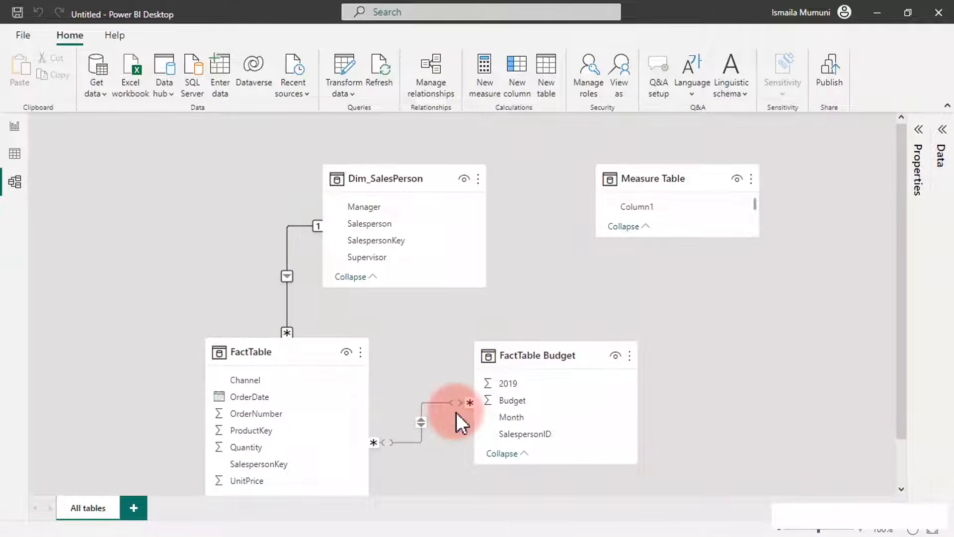
{"action": "left_click", "coordinate": [557, 302]}
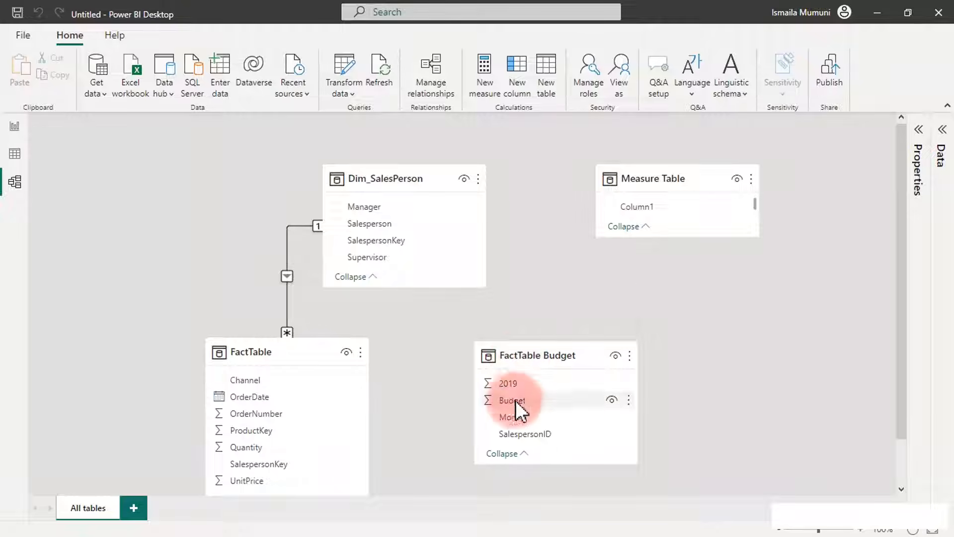
Relate SalespersonID in FactTable Budget to SalespersonKey in Dim_SalesPerson, and shift the Dim_SalesPerson table slightly in the diagram.
{"action": "left_click", "coordinate": [511, 435]}
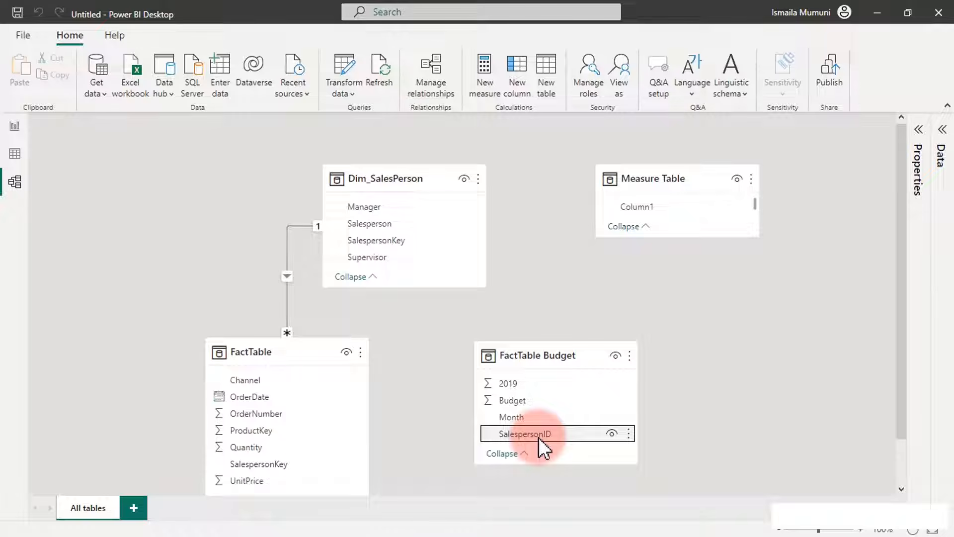
{"action": "left_click_drag", "start_coordinate": [549, 432], "coordinate": [407, 241]}
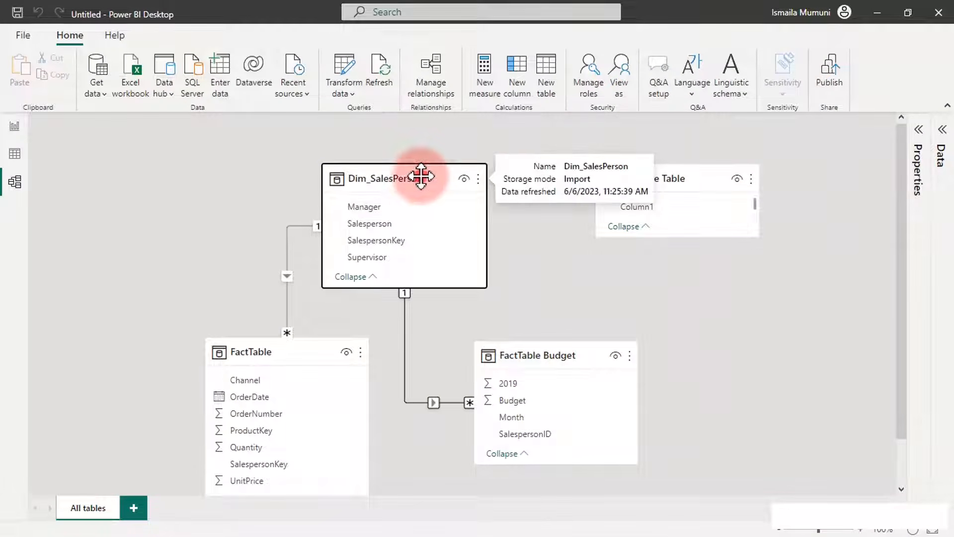
{"action": "left_click_drag", "start_coordinate": [422, 177], "coordinate": [441, 179]}
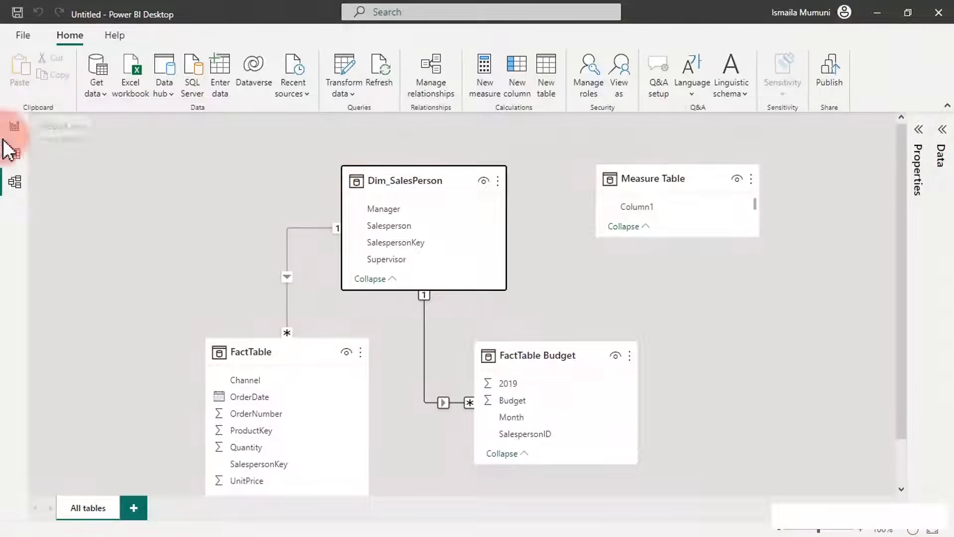
Fix the broken Supervisor field reference in the matrix on the report page.
{"action": "left_click", "coordinate": [14, 126]}
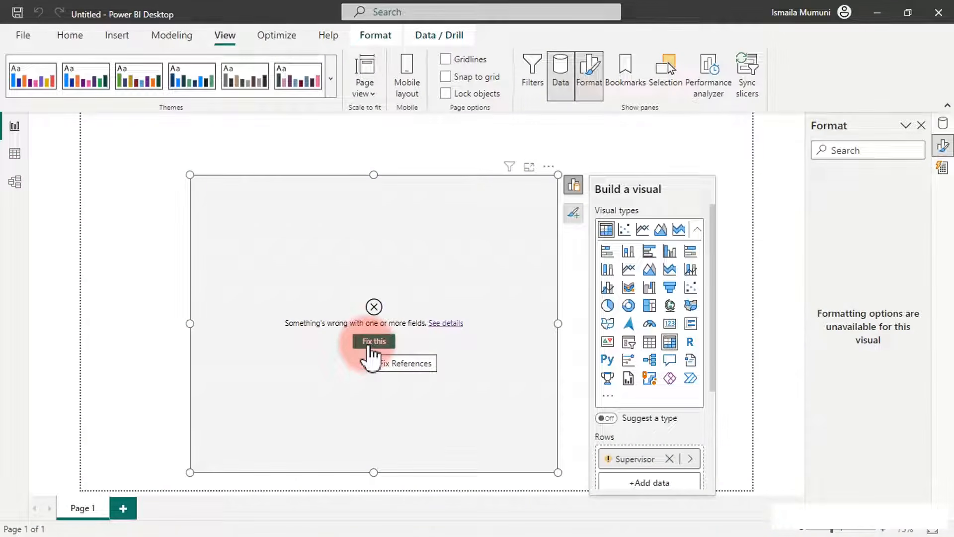
{"action": "left_click", "coordinate": [371, 343]}
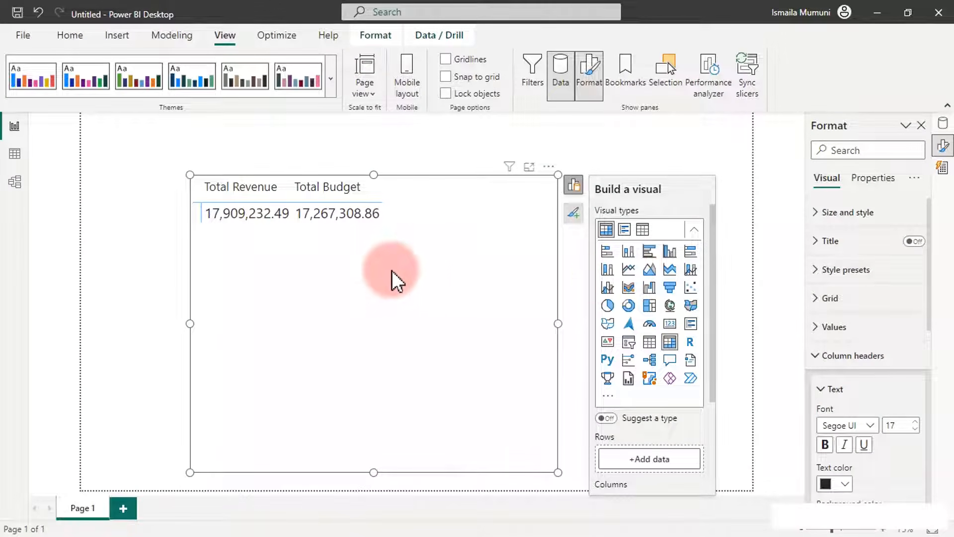
{"action": "scroll", "coordinate": [632, 405], "scroll_direction": "down", "scroll_amount": 3}
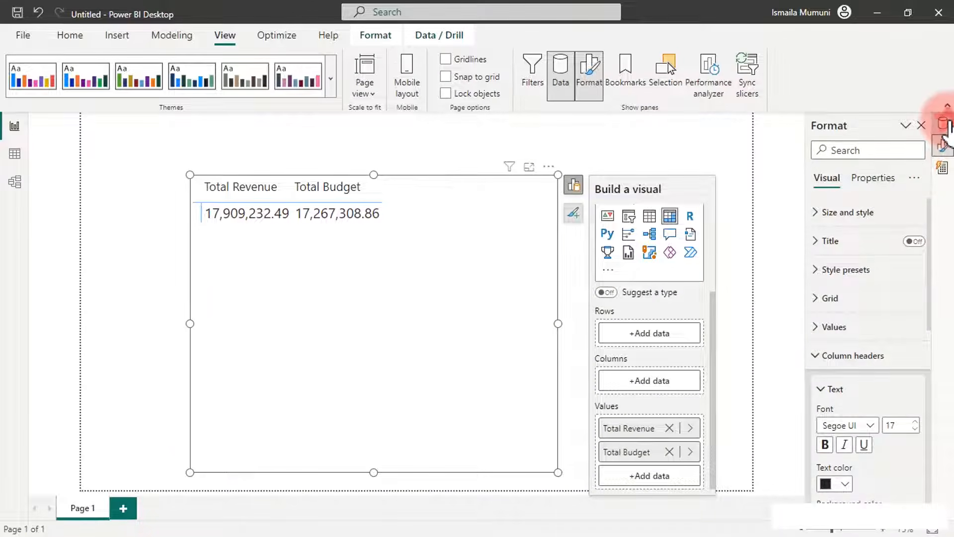
Add Supervisor from Dim_SalesPerson to the matrix and place it in its rows.
{"action": "left_click", "coordinate": [943, 123]}
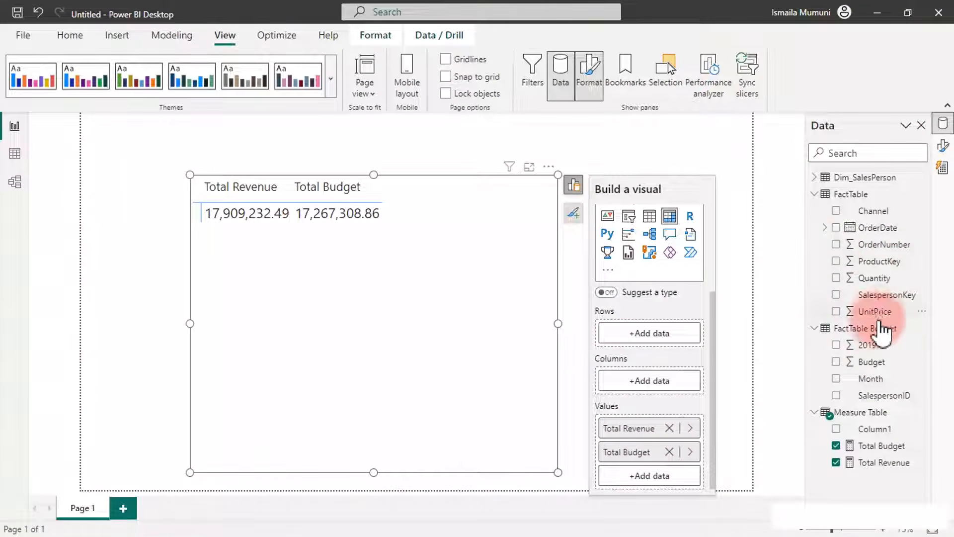
{"action": "left_click", "coordinate": [821, 196]}
{"action": "left_click", "coordinate": [818, 178]}
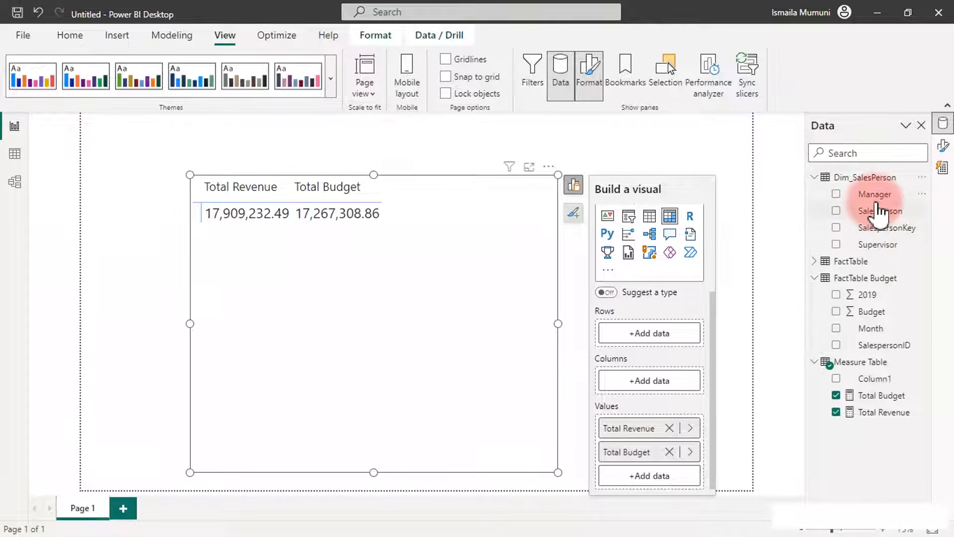
{"action": "left_click", "coordinate": [836, 245]}
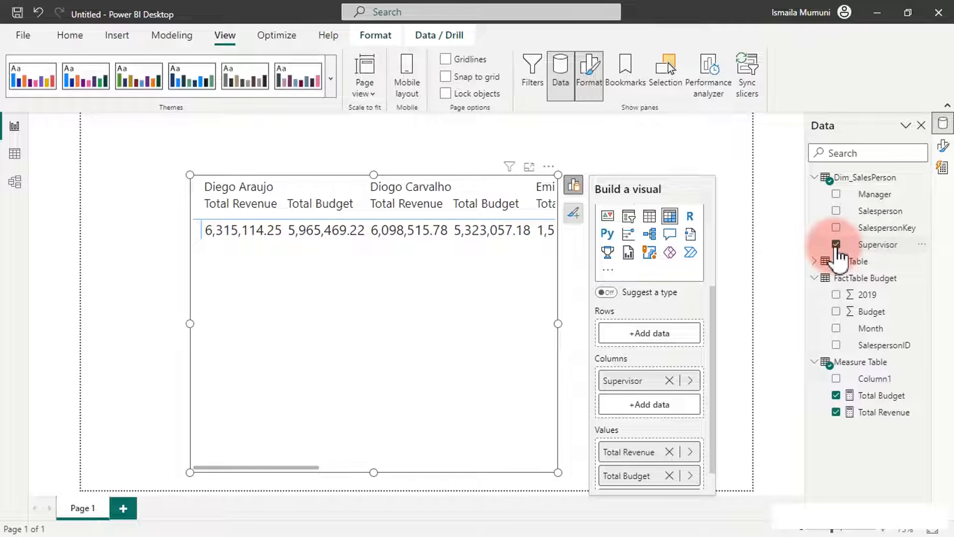
{"action": "left_click", "coordinate": [674, 411]}
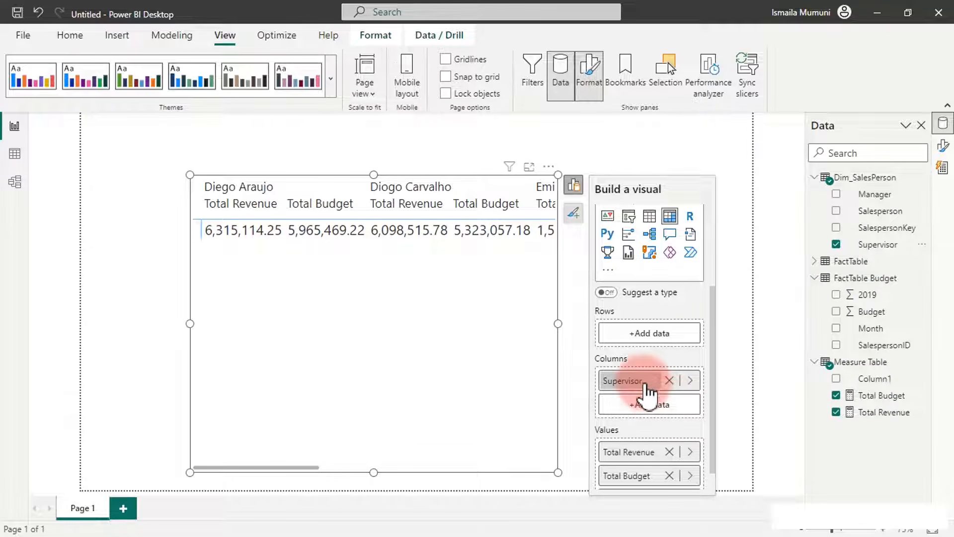
{"action": "left_click_drag", "start_coordinate": [639, 380], "coordinate": [649, 341]}
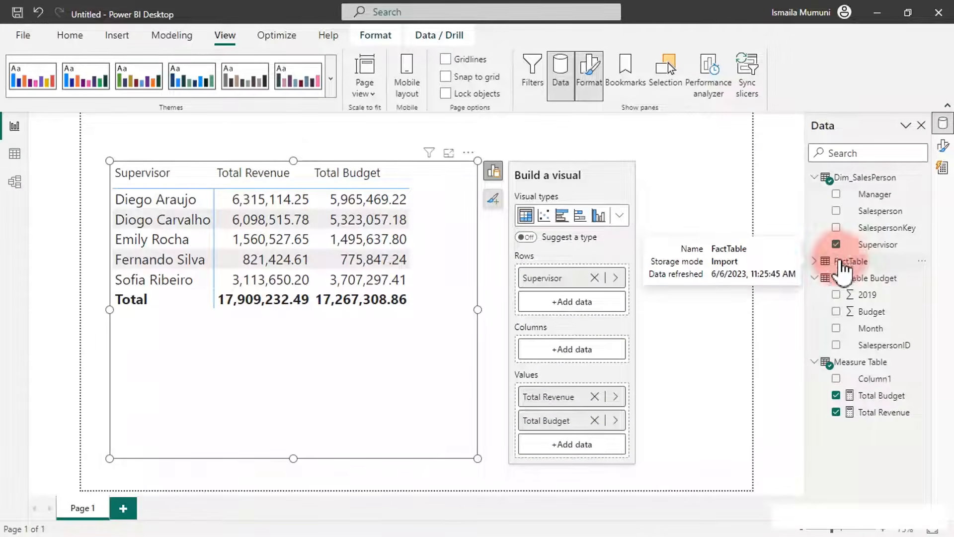
Add the OrderDate hierarchy from FactTable to the matrix rows and expand the second supervisor's row to show the years.
{"action": "left_click", "coordinate": [812, 262]}
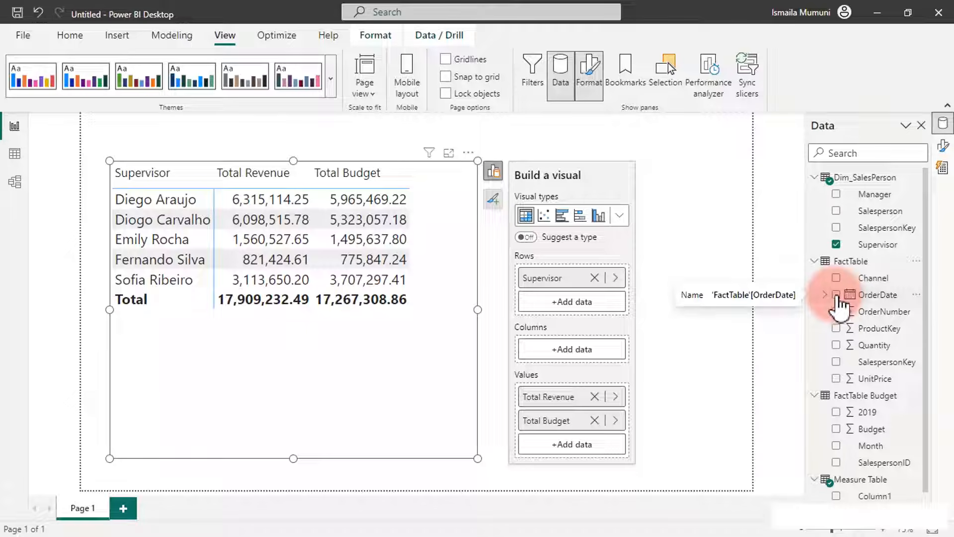
{"action": "left_click", "coordinate": [838, 296]}
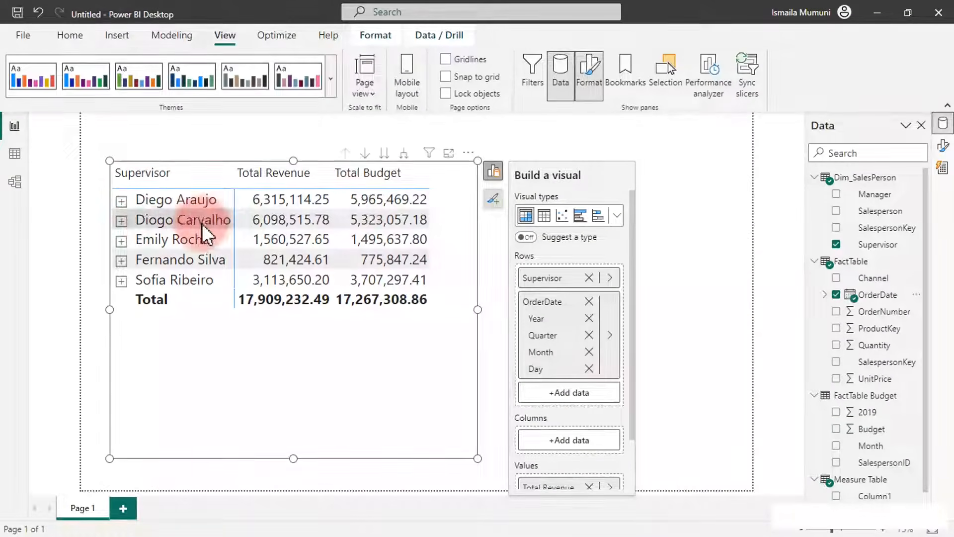
{"action": "left_click", "coordinate": [121, 220]}
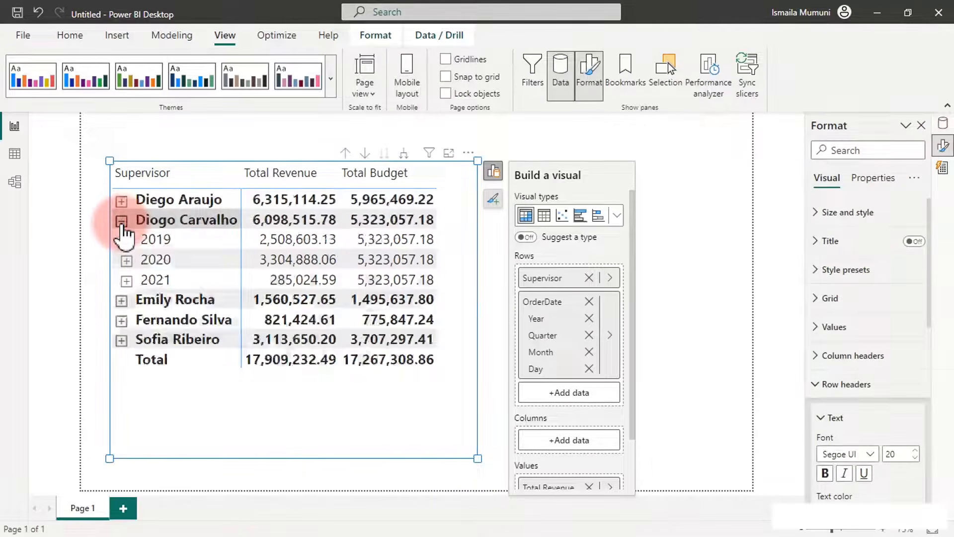
{"action": "left_click", "coordinate": [369, 184]}
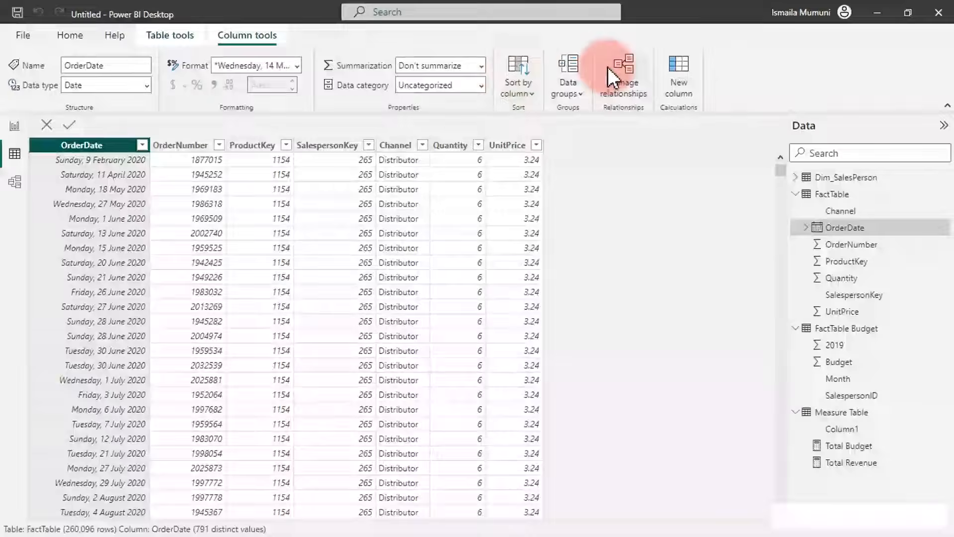
Create a calculated table with the formula Calendar = CALENDARAUTO().
{"action": "left_click", "coordinate": [183, 36]}
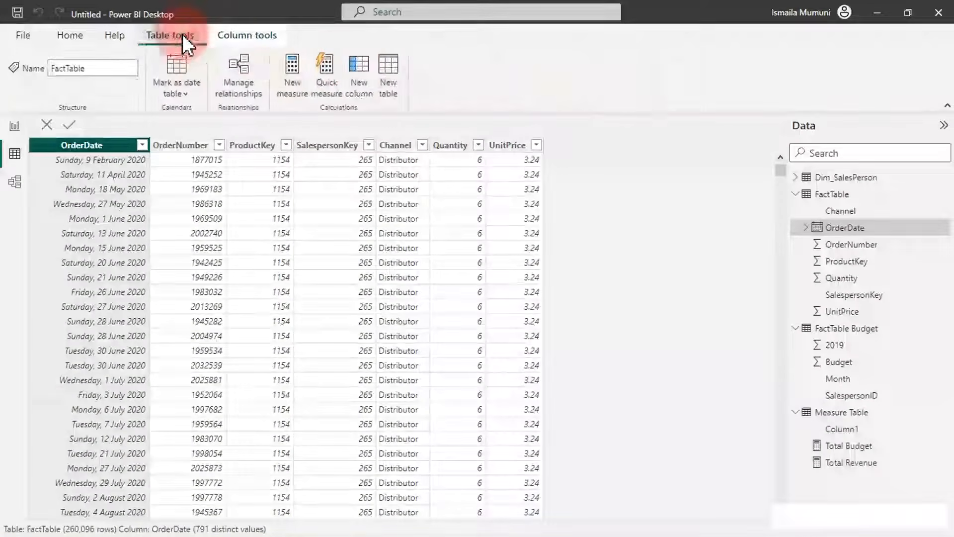
{"action": "left_click", "coordinate": [390, 64]}
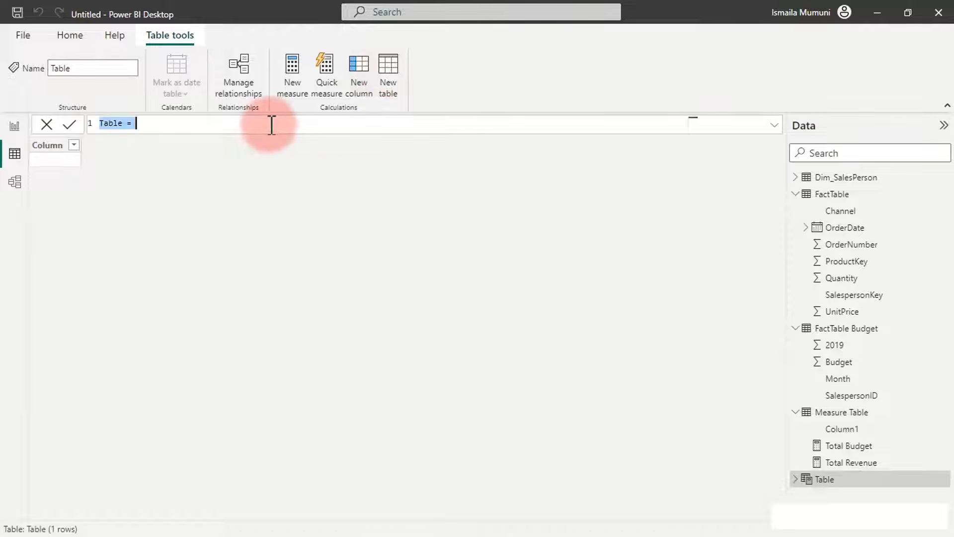
{"action": "scroll", "coordinate": [261, 128], "scroll_direction": "up", "scroll_amount": 4}
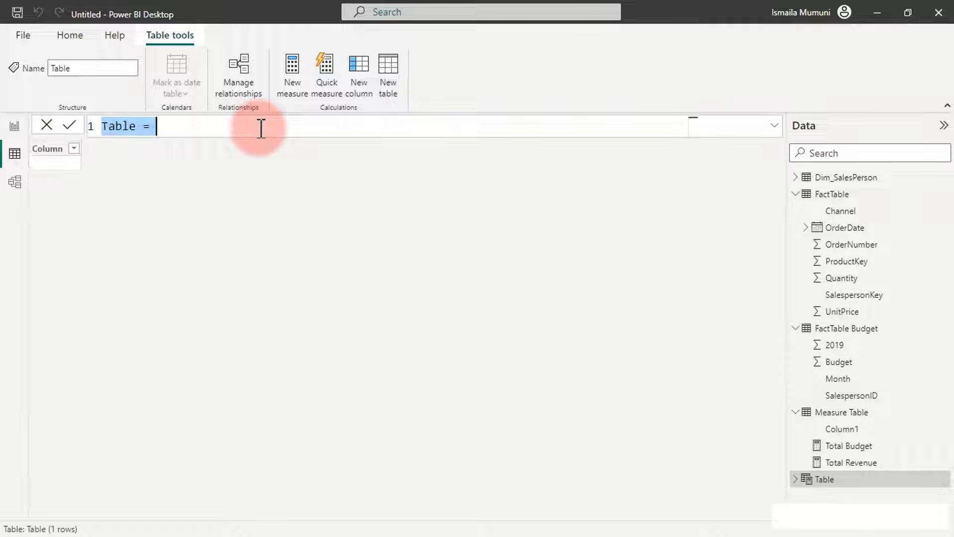
{"action": "left_click", "coordinate": [828, 163]}
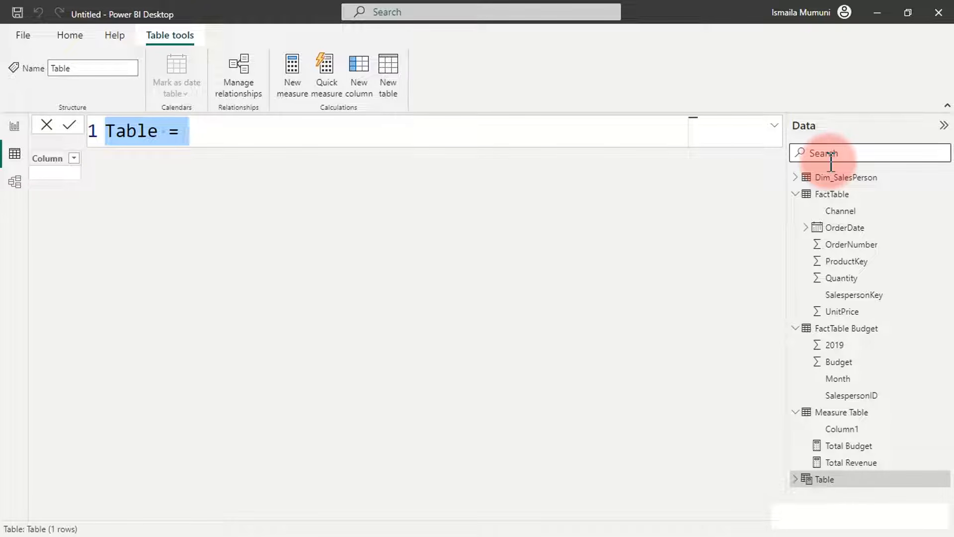
{"action": "type", "text": "Calendar"}
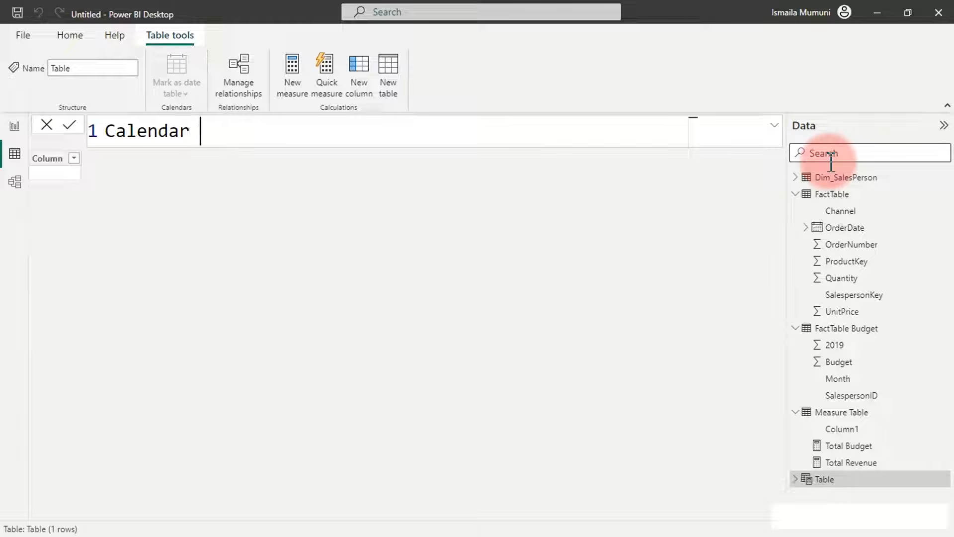
{"action": "type", "text": " ="}
{"action": "key", "text": "shift+Return"}
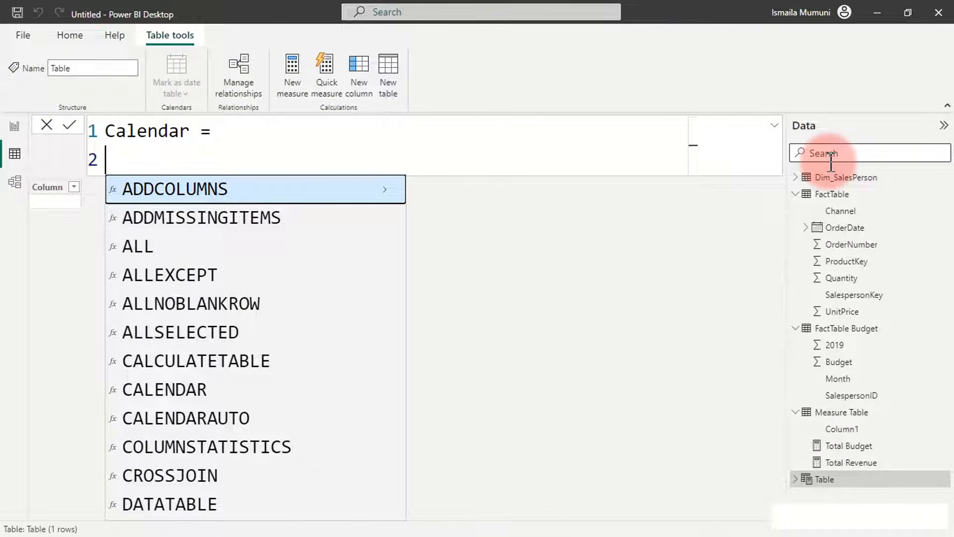
{"action": "type", "text": "a"}
{"action": "key", "text": "BackSpace"}
{"action": "type", "text": "cal"}
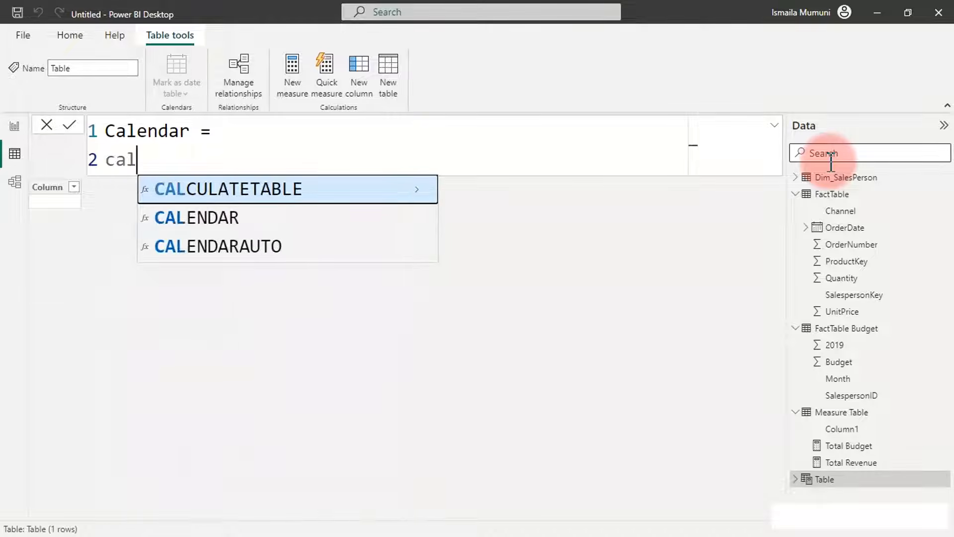
{"action": "key", "text": "Down"}
{"action": "key", "text": "Down"}
{"action": "key", "text": "Tab"}
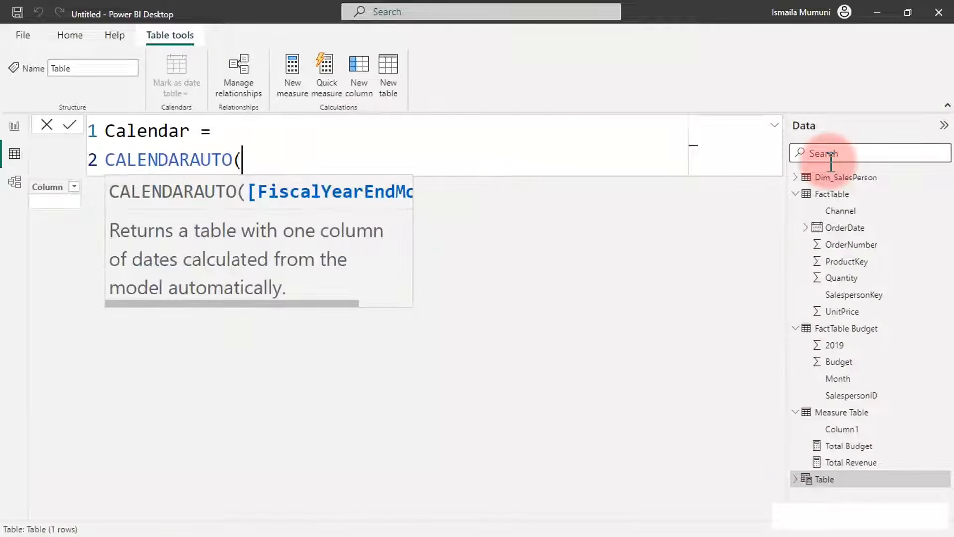
{"action": "type", "text": ")"}
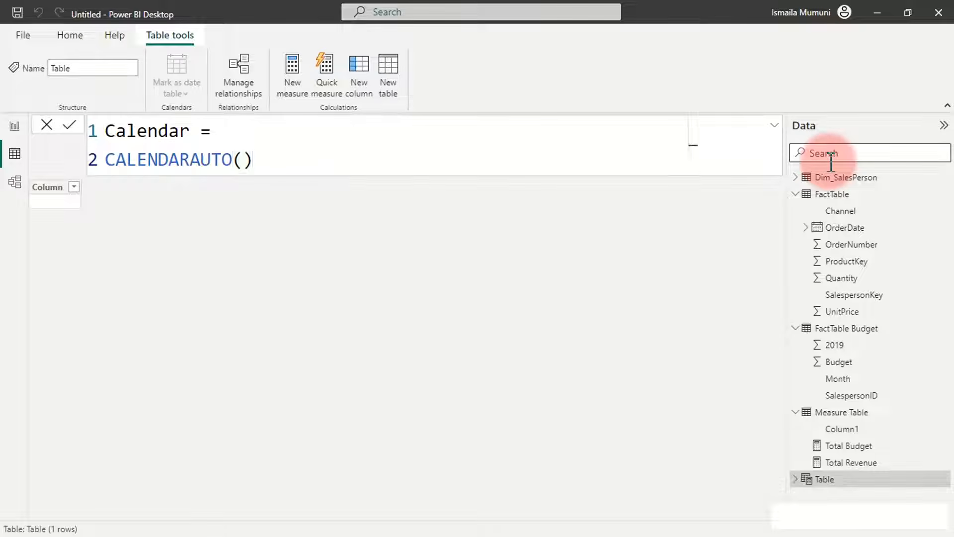
{"action": "key", "text": "Return"}
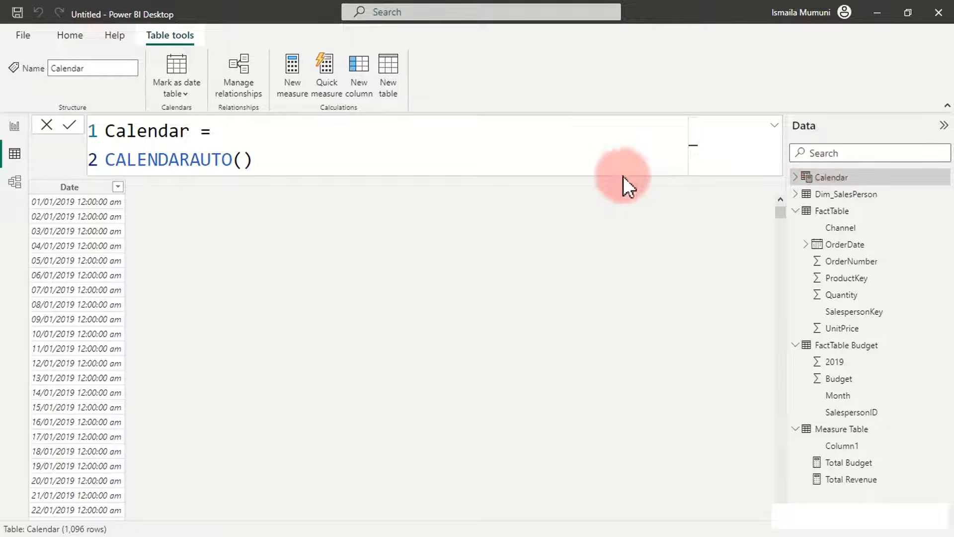
Format the Date column of the Calendar table as Short Date.
{"action": "left_click", "coordinate": [60, 188]}
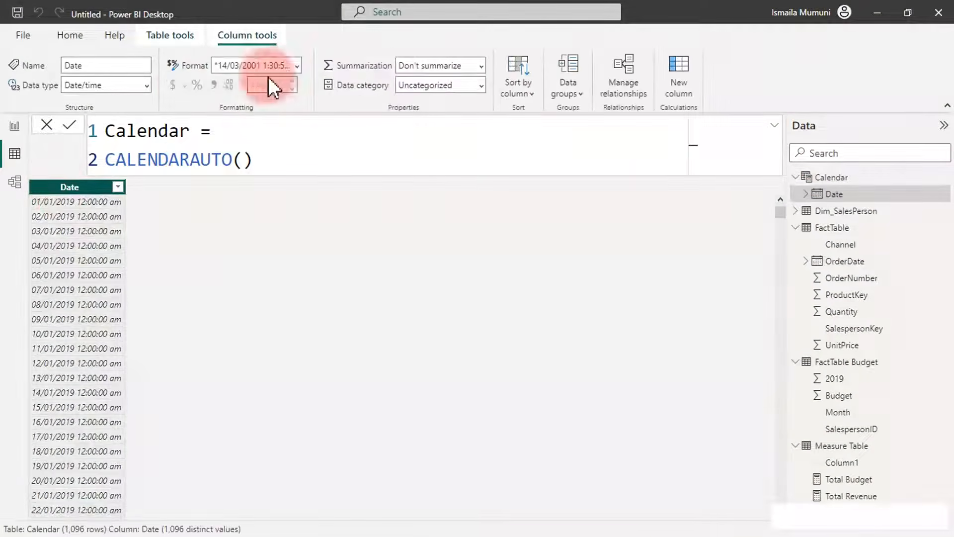
{"action": "left_click", "coordinate": [295, 65]}
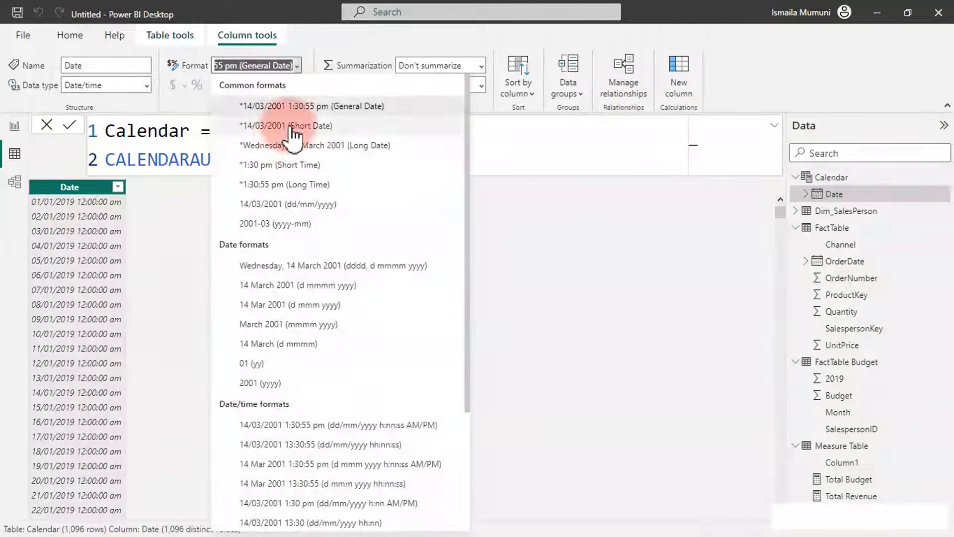
{"action": "left_click", "coordinate": [288, 125]}
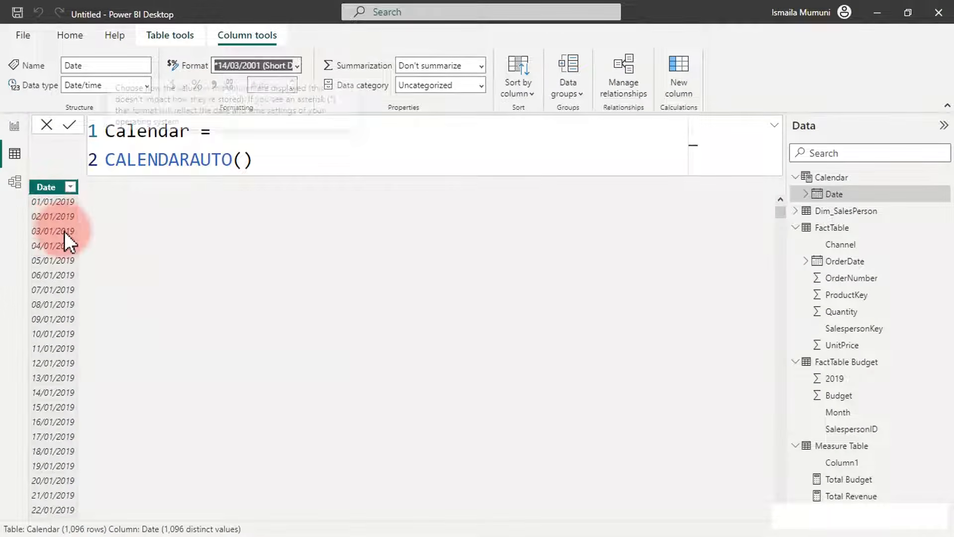
Wrap CALENDARAUTO() in an ADDCOLUMNS function in the Calendar table's formula, making it the first argument.
{"action": "left_click", "coordinate": [231, 142]}
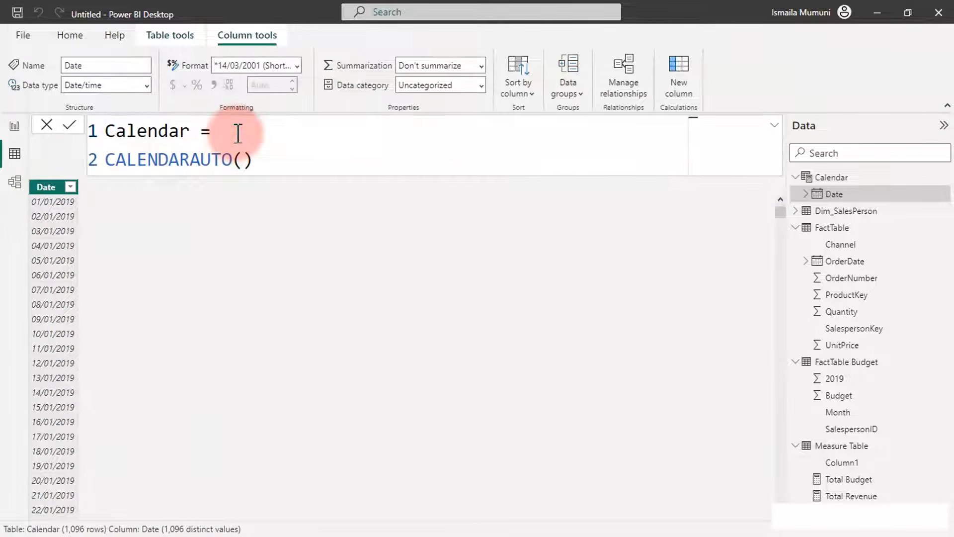
{"action": "key", "text": "shift+Return"}
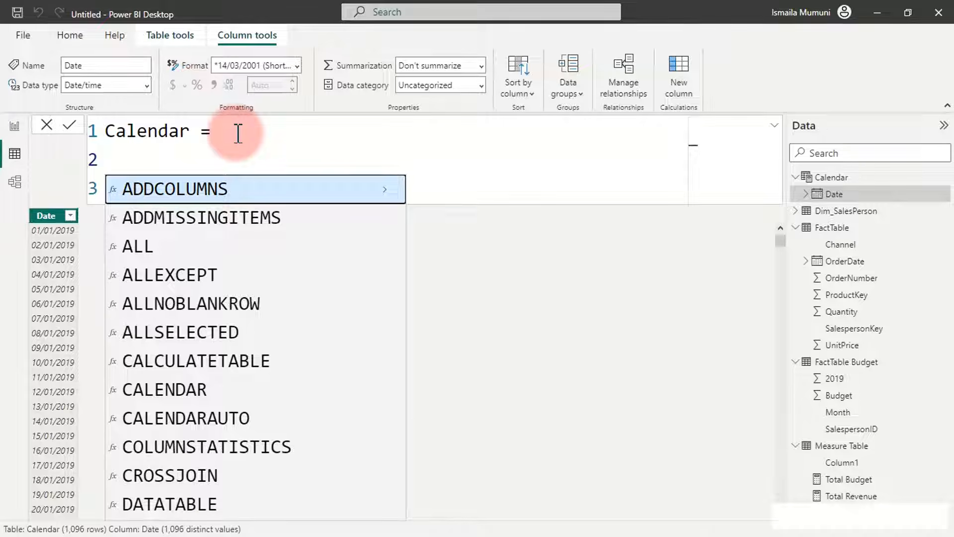
{"action": "key", "text": "Tab"}
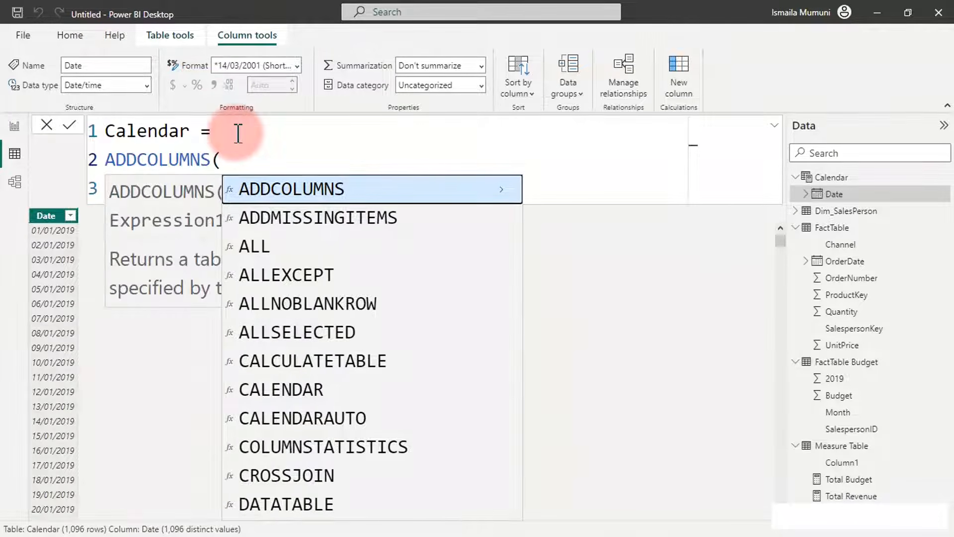
{"action": "left_click", "coordinate": [570, 195]}
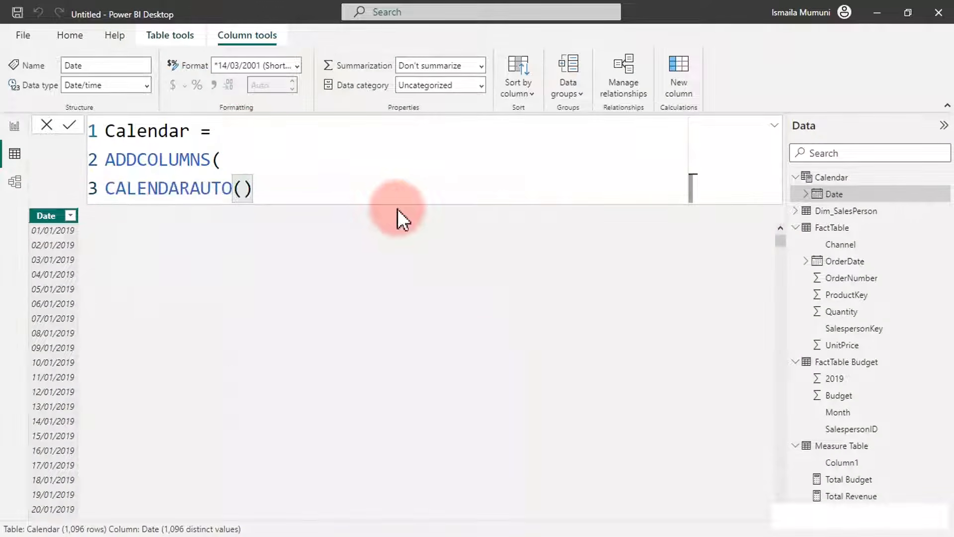
{"action": "type", "text": ","}
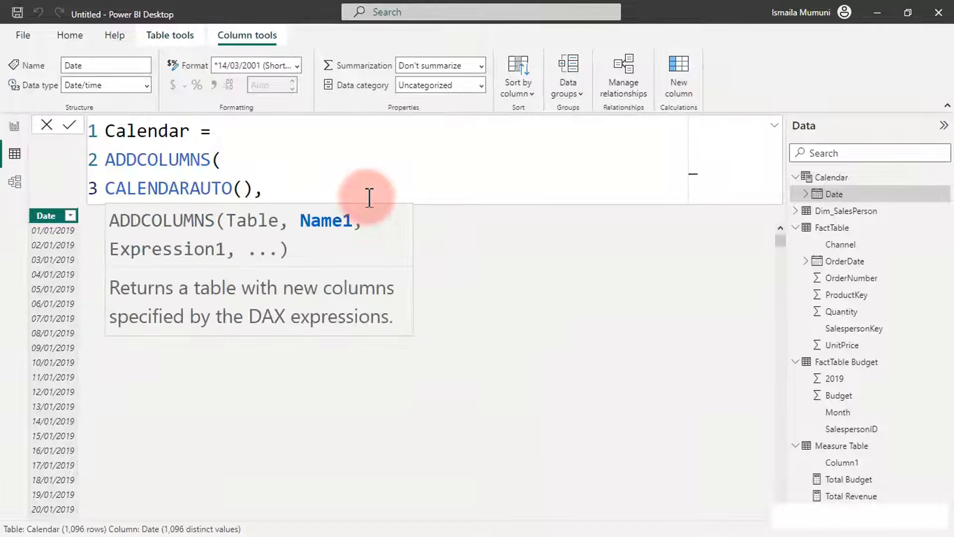
Define a "Year" column in the Calendar formula with the expression YEAR([Date]).
{"action": "key", "text": "shift+Return"}
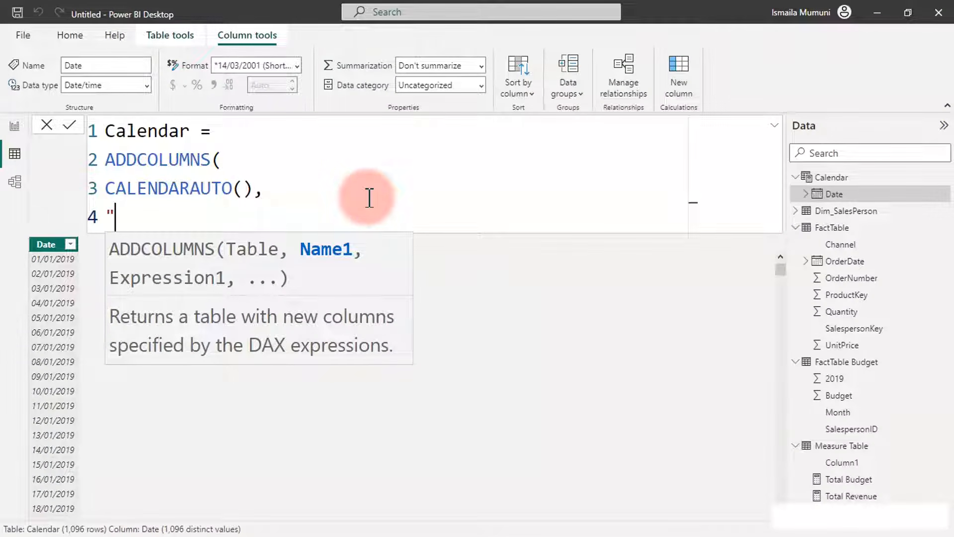
{"action": "type", "text": "\"Year"}
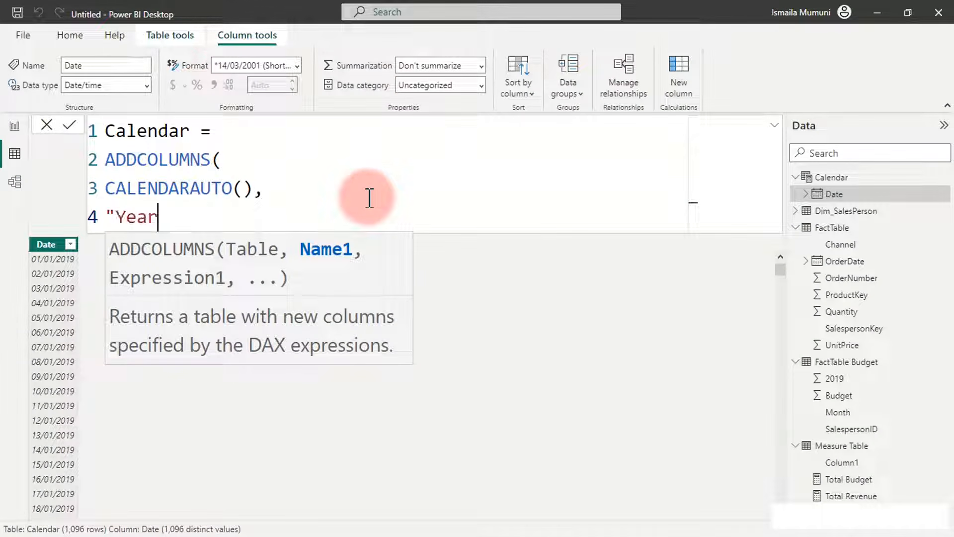
{"action": "type", "text": "\", "}
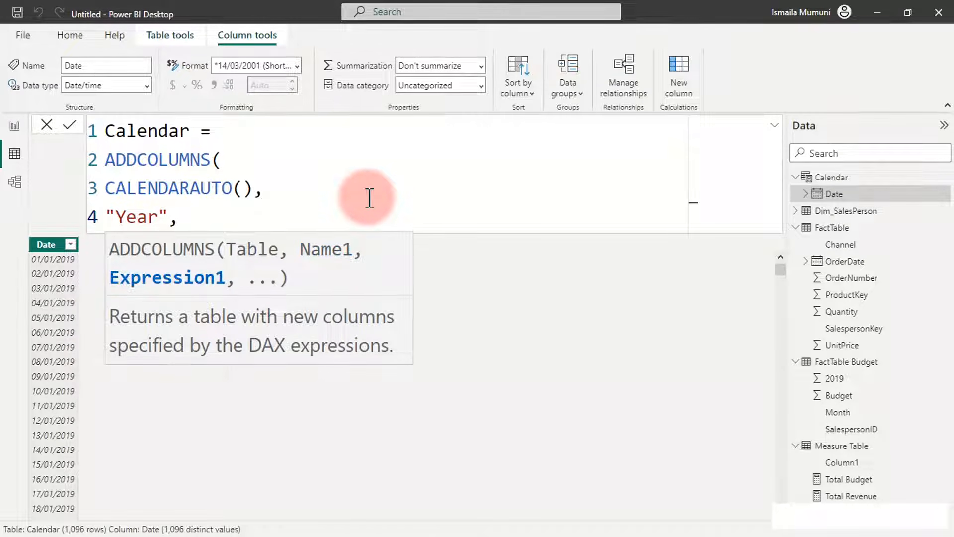
{"action": "type", "text": "year"}
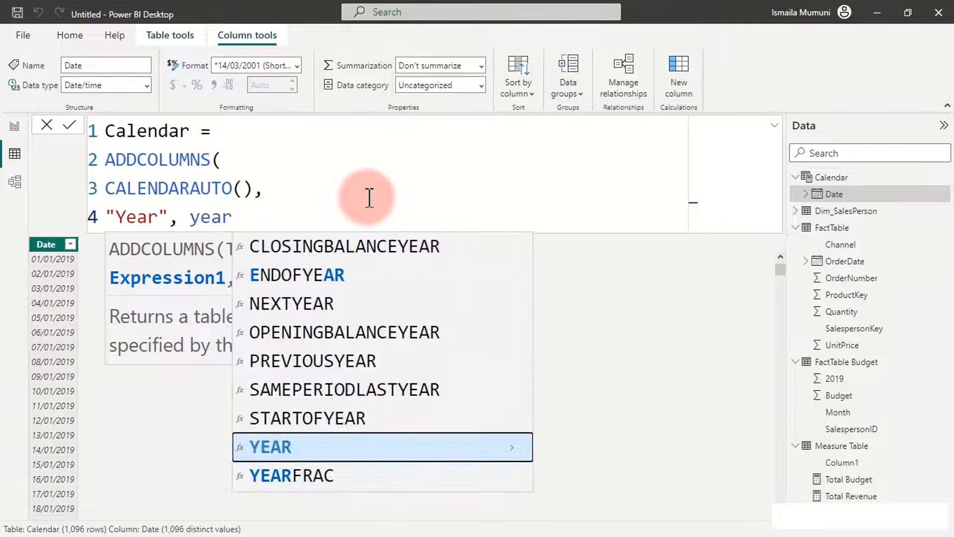
{"action": "key", "text": "Tab"}
{"action": "type", "text": "["}
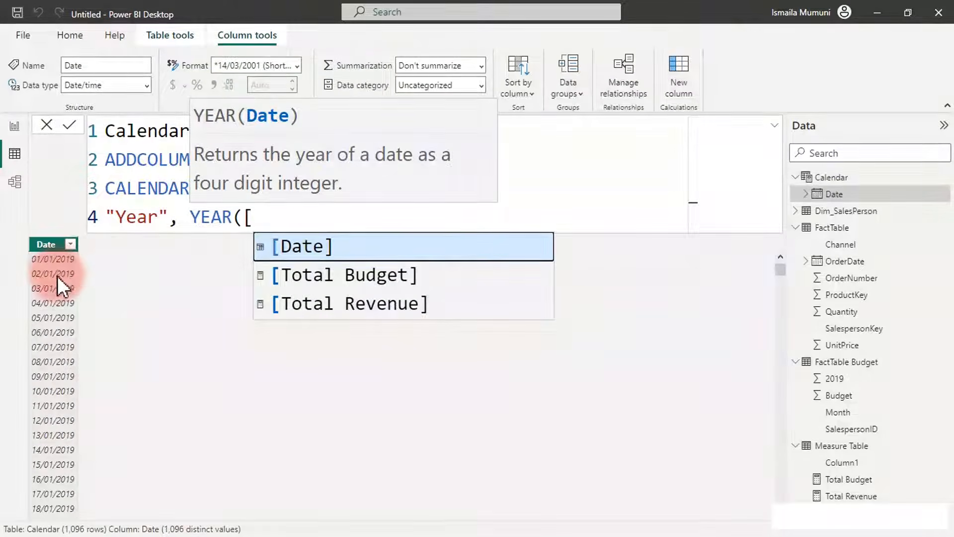
{"action": "key", "text": "Tab"}
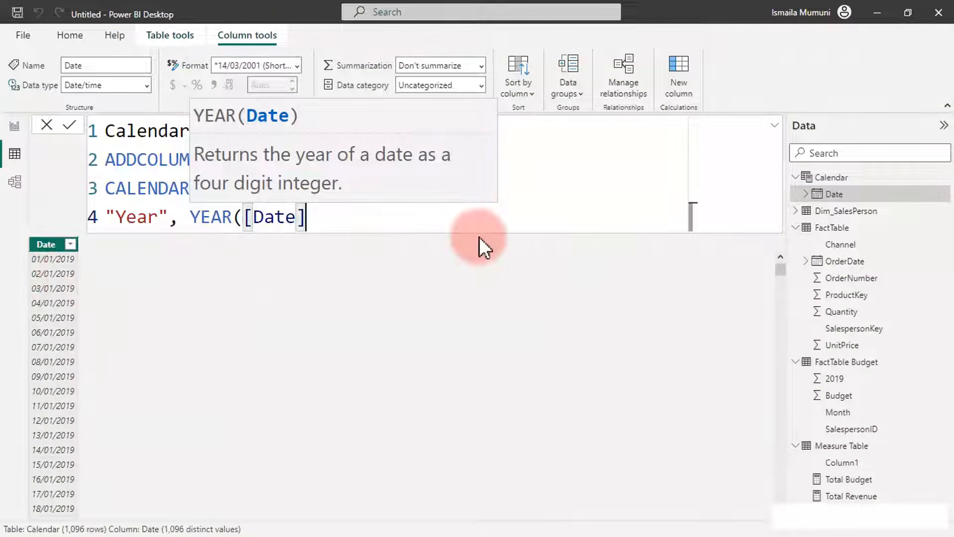
{"action": "type", "text": "),"}
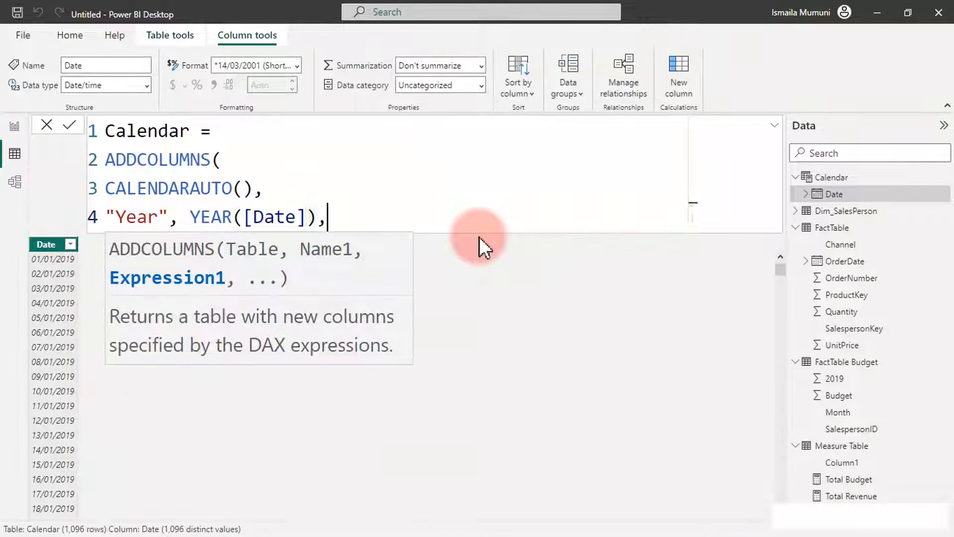
Define a "Month" column in the Calendar formula with the expression FORMAT([Date],"mmm").
{"action": "key", "text": "shift+Return"}
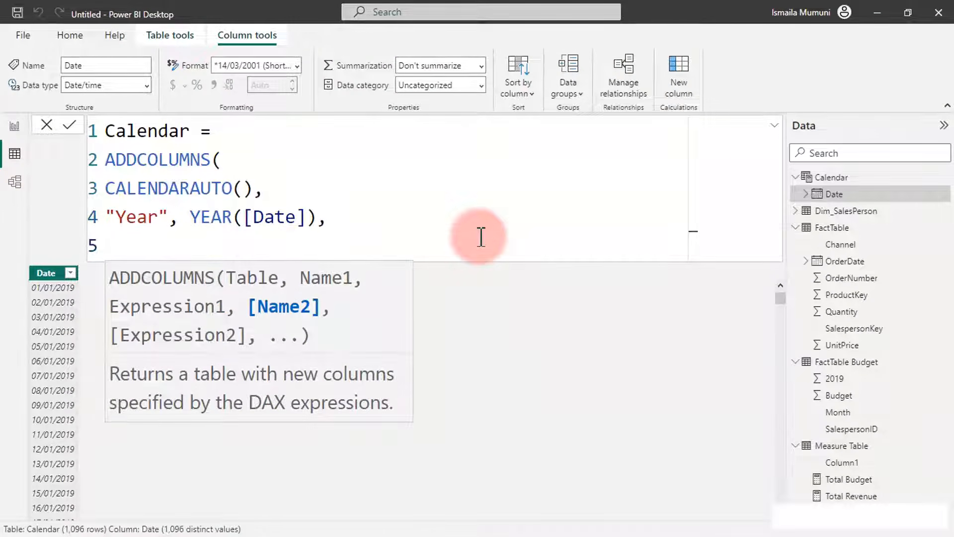
{"action": "type", "text": "Month"}
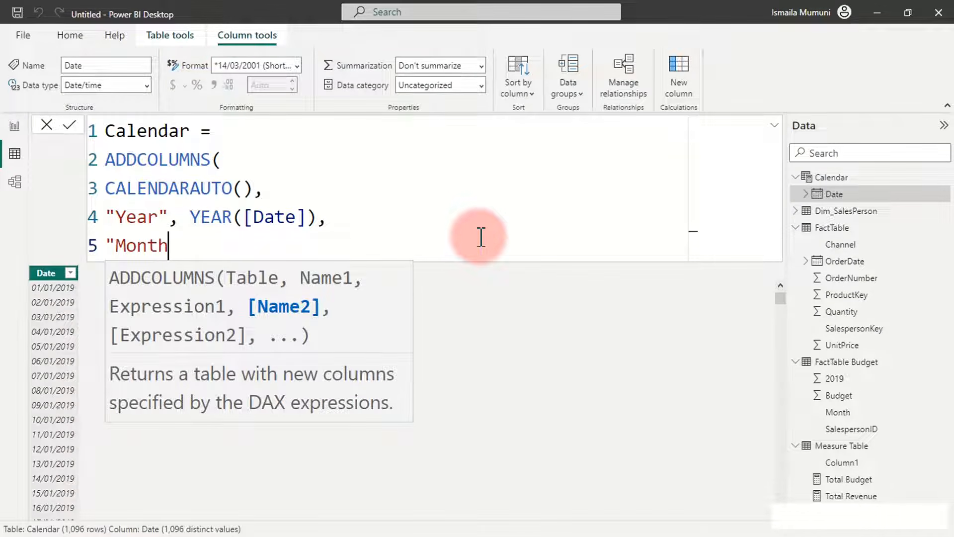
{"action": "type", "text": "\","}
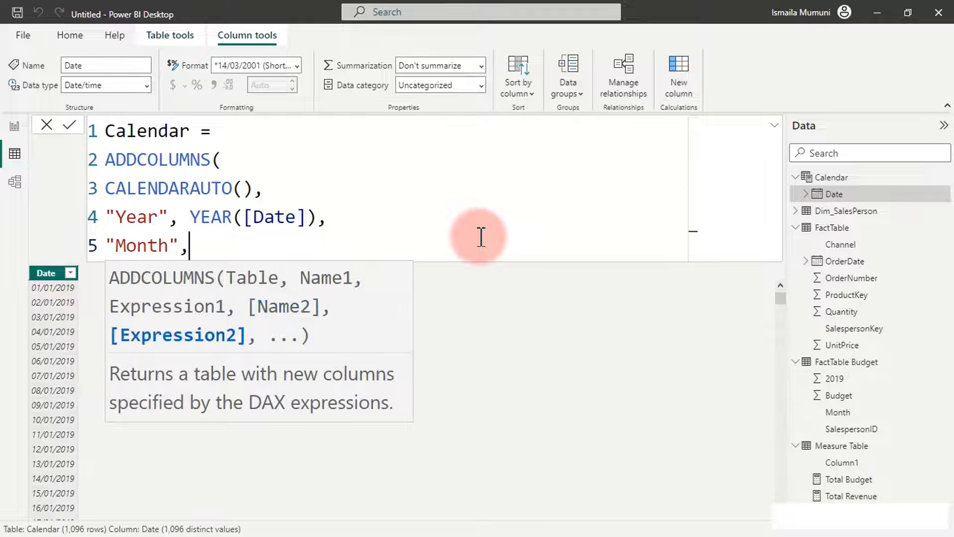
{"action": "type", "text": " FORMAT("}
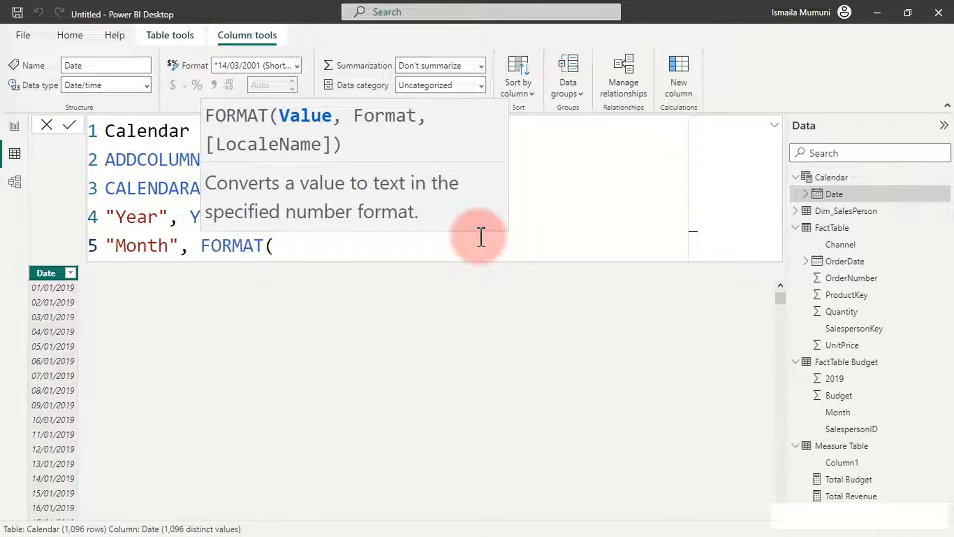
{"action": "type", "text": "["}
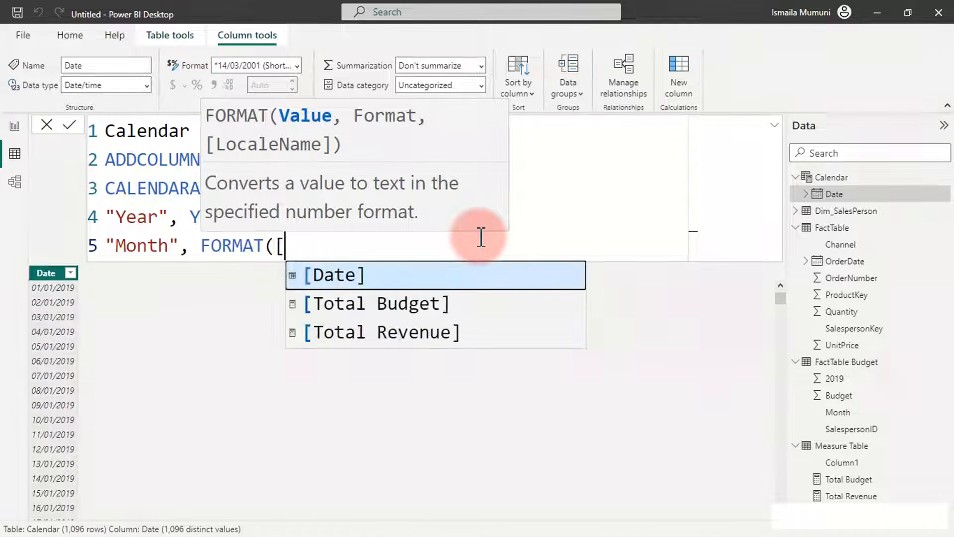
{"action": "key", "text": "Tab"}
{"action": "type", "text": ",\""}
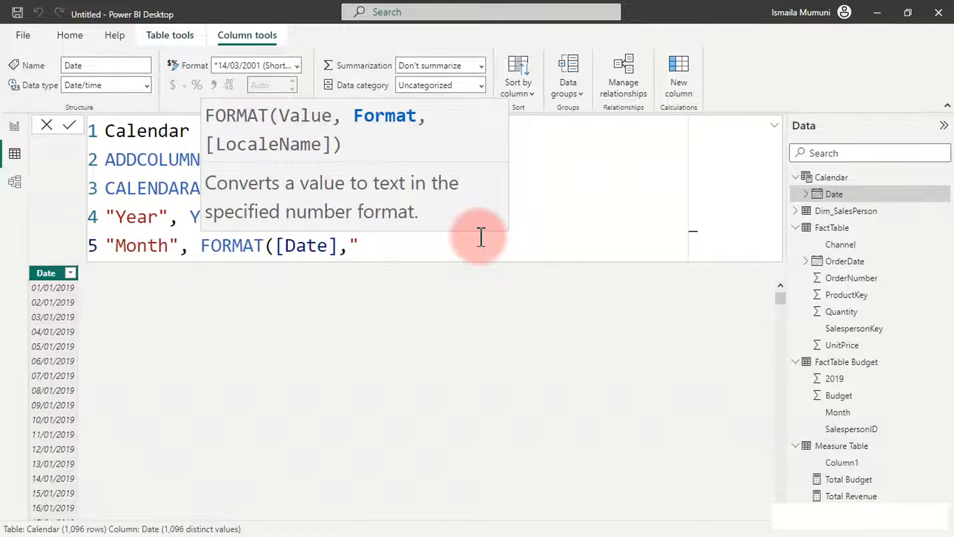
{"action": "type", "text": "mmm\"),"}
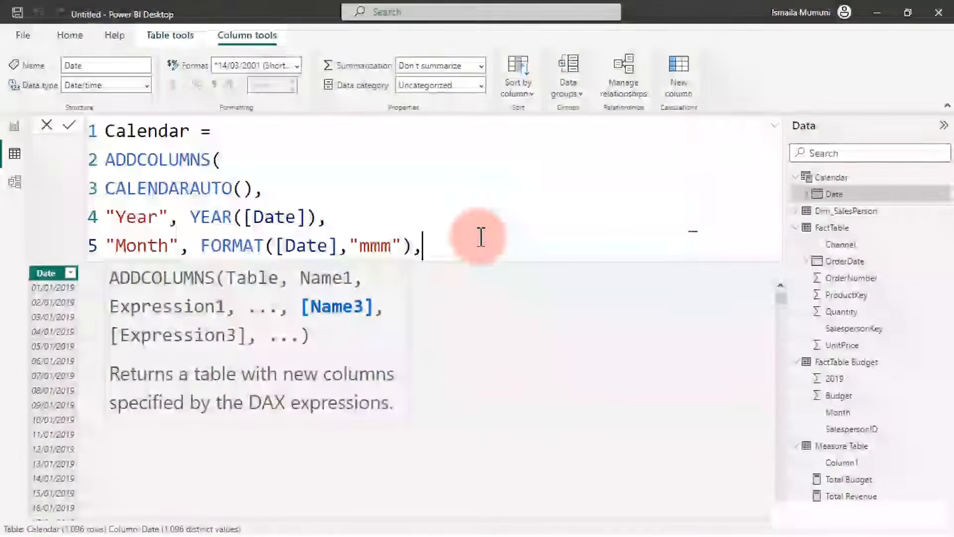
Define a "MonthNum" column in the Calendar formula with the expression MONTH([Date]).
{"action": "key", "text": "shift+Return"}
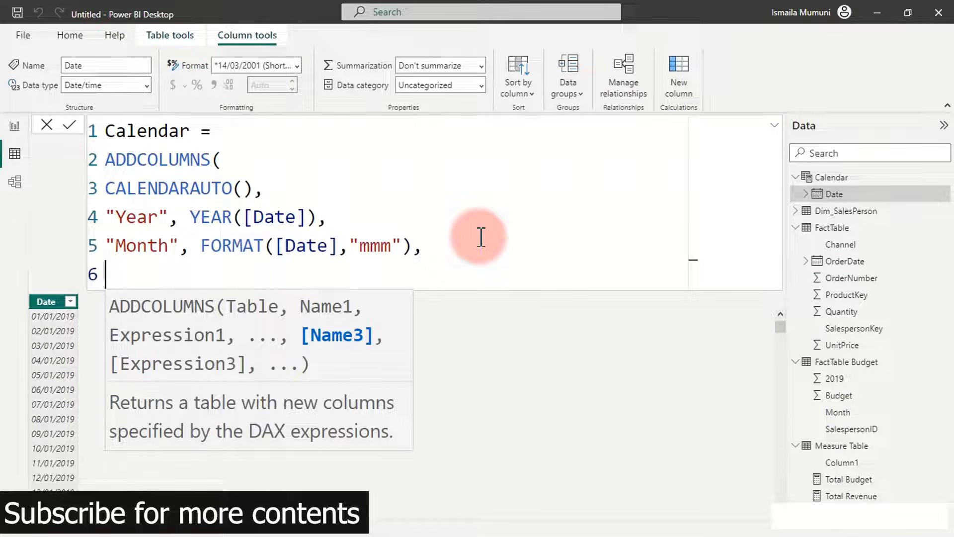
{"action": "type", "text": "\"Mon"}
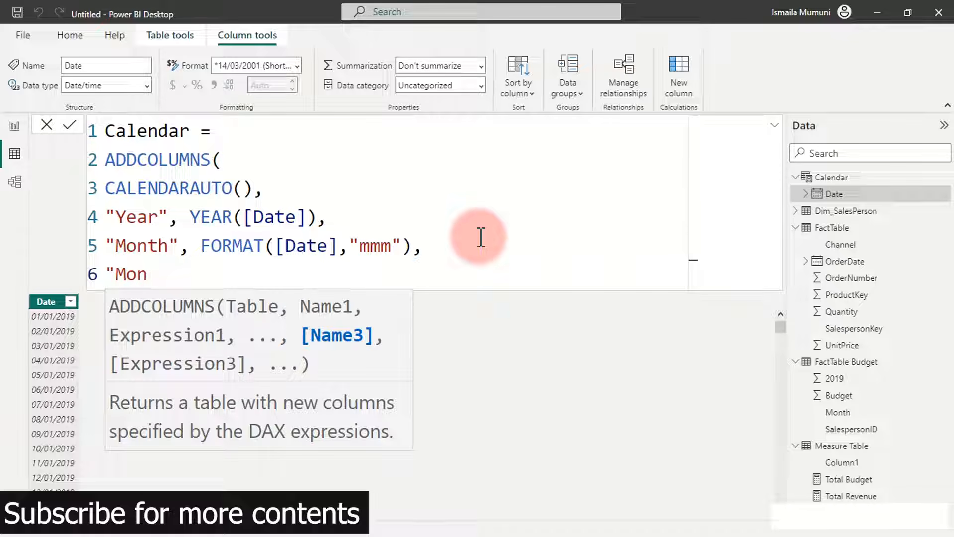
{"action": "type", "text": "thNum"}
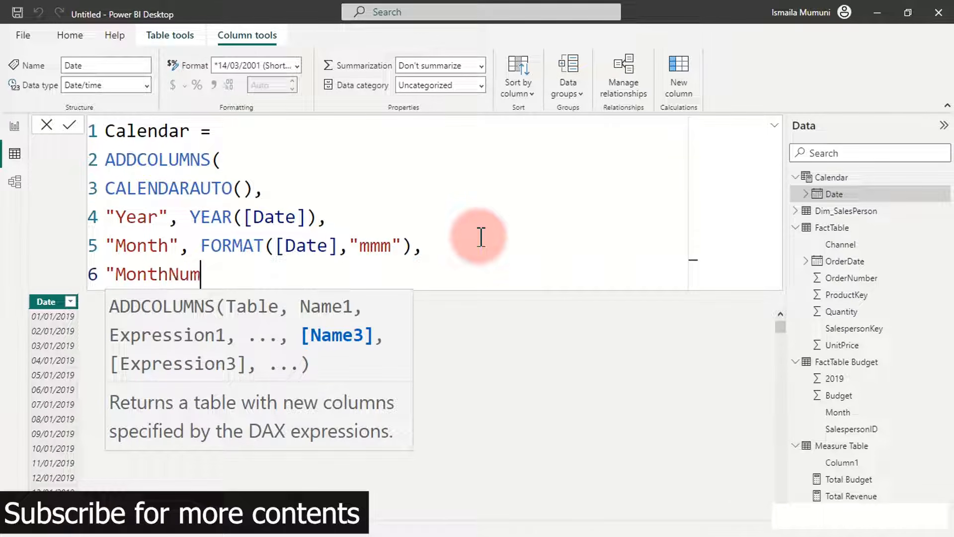
{"action": "type", "text": "\","}
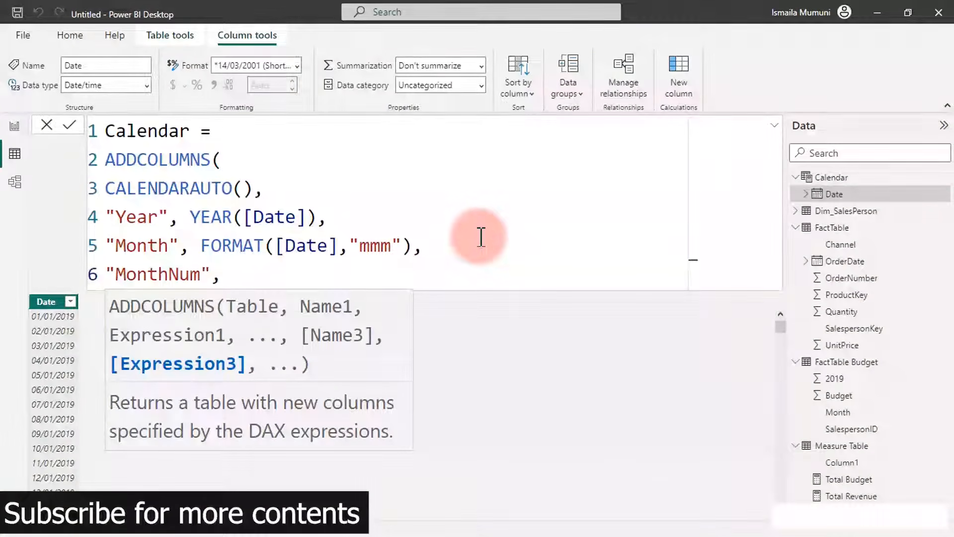
{"action": "type", "text": " mon"}
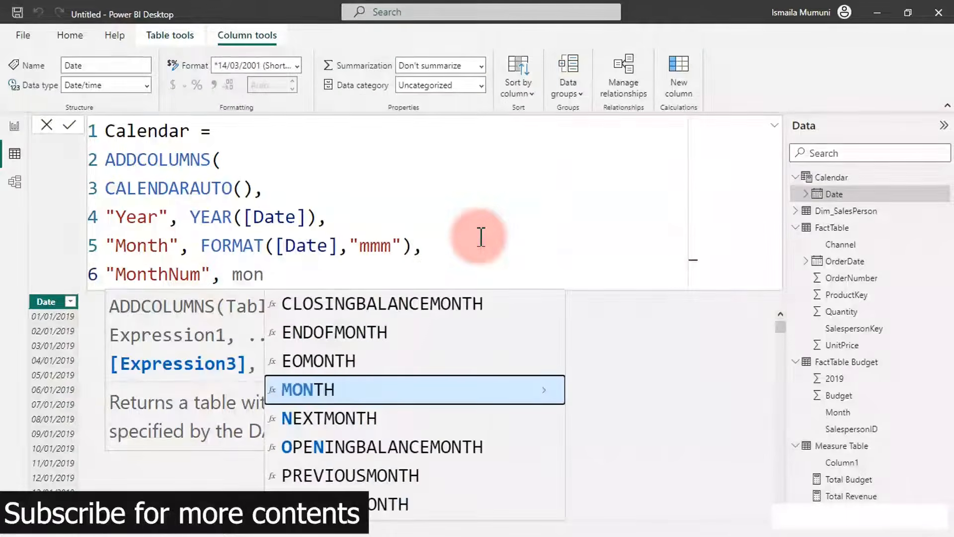
{"action": "key", "text": "Tab"}
{"action": "type", "text": "["}
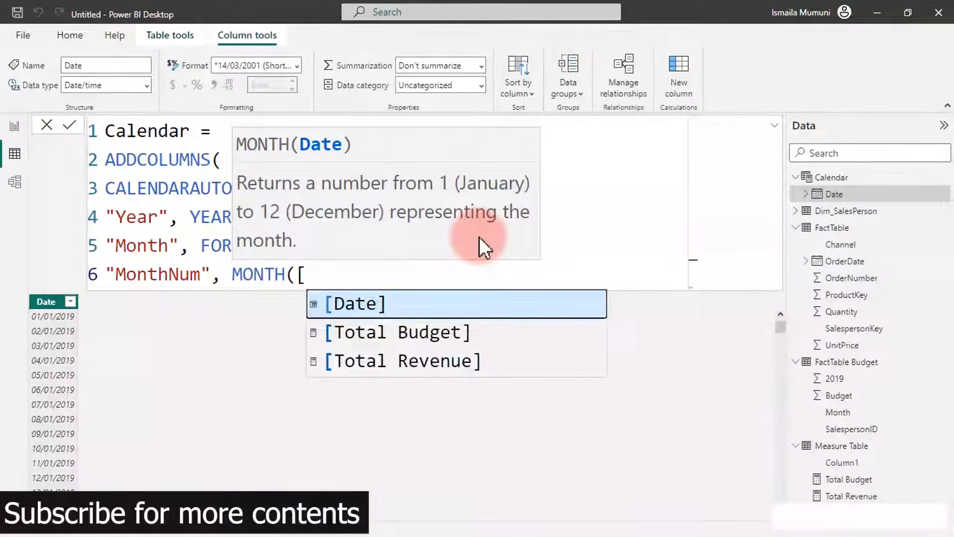
{"action": "key", "text": "Tab"}
{"action": "type", "text": "),"}
Define a "Weekday" column in the Calendar formula with the expression FORMAT([Date],"ddd").
{"action": "key", "text": "shift+Return"}
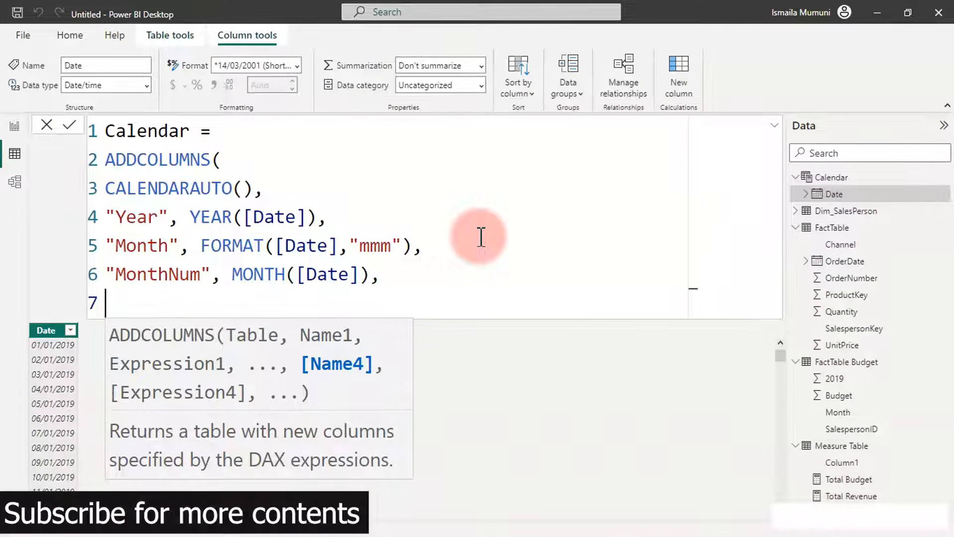
{"action": "type", "text": "\"Week"}
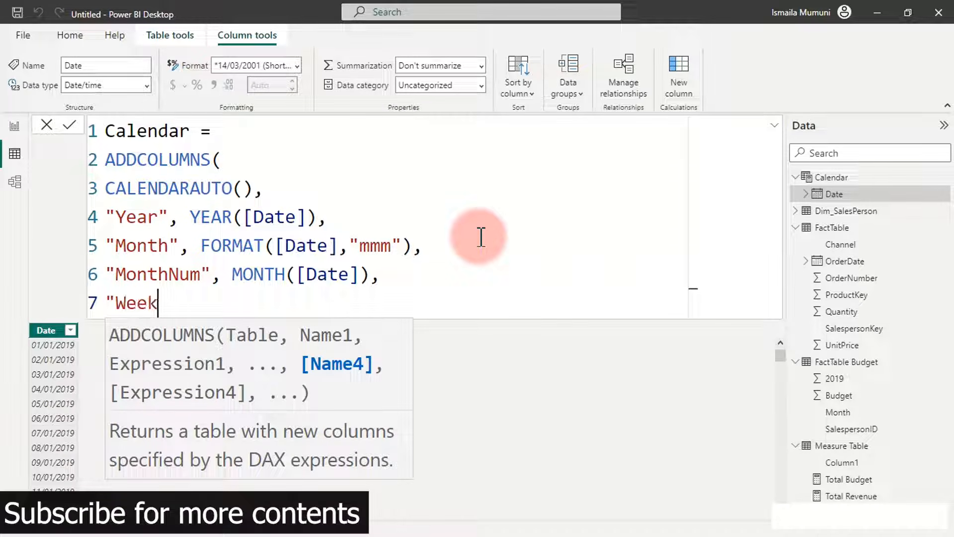
{"action": "type", "text": "day\""}
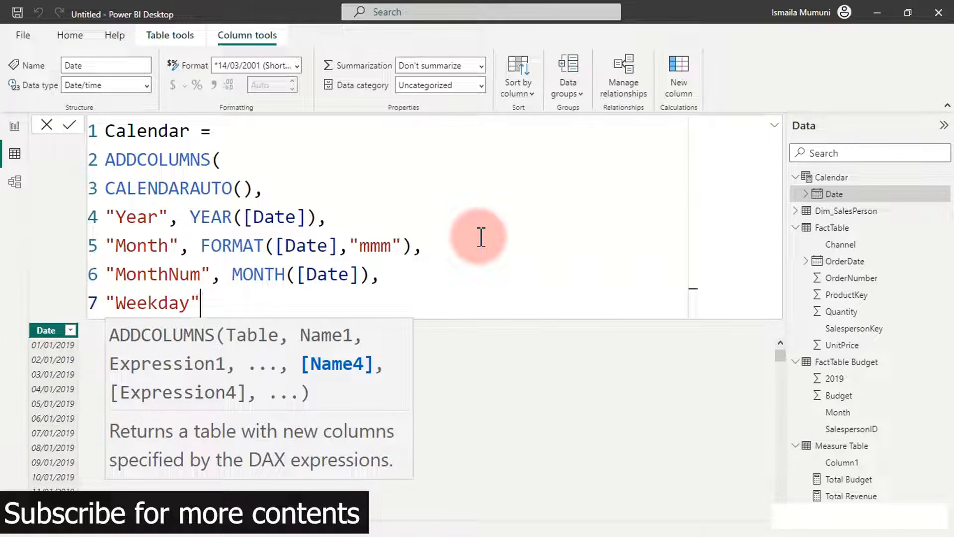
{"action": "type", "text": ",for"}
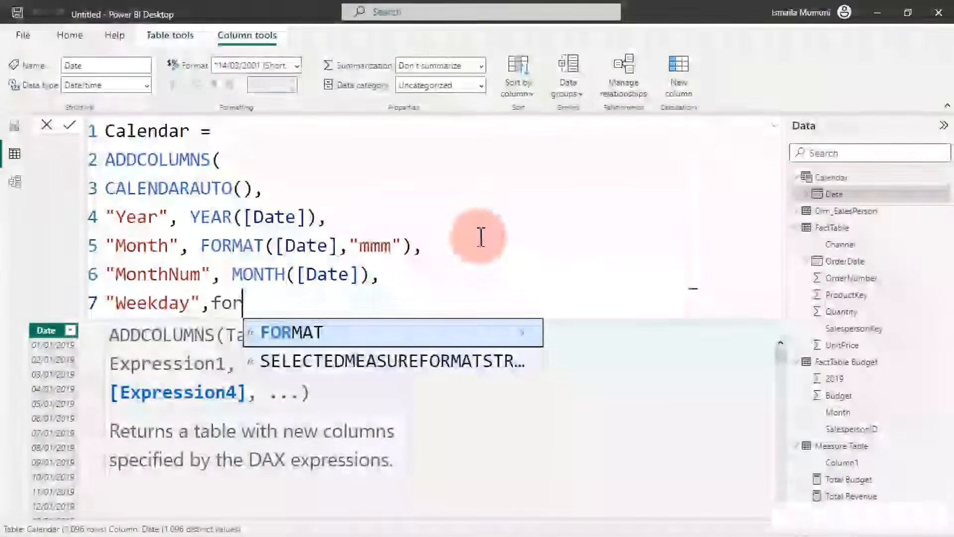
{"action": "key", "text": "Tab"}
{"action": "type", "text": "["}
{"action": "key", "text": "Tab"}
{"action": "type", "text": ","}
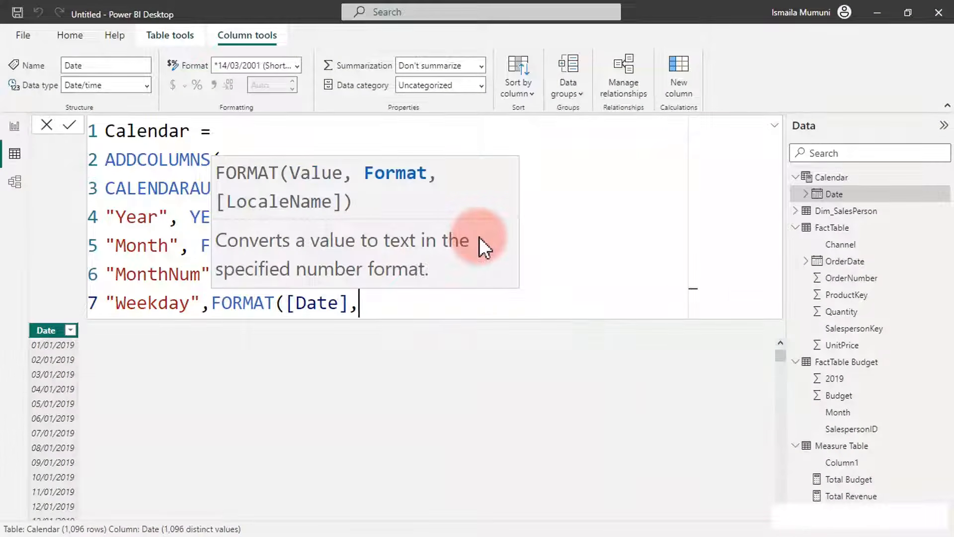
{"action": "type", "text": "\"ddd\""}
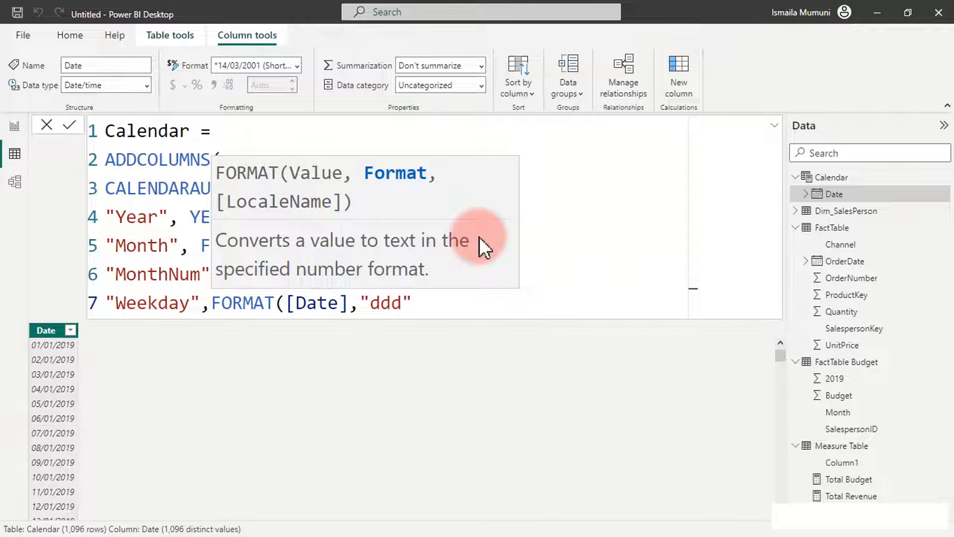
{"action": "type", "text": "),"}
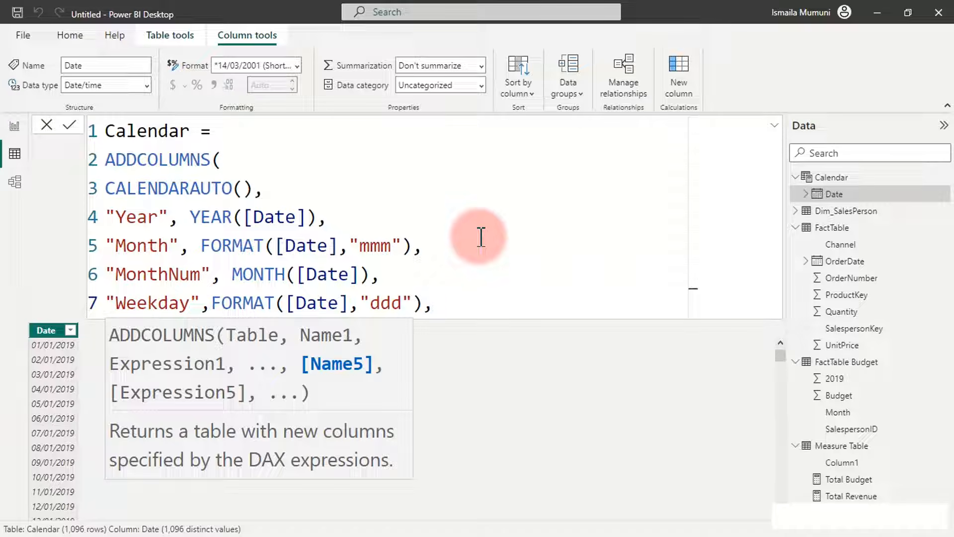
Define a "Weeknum" column in the Calendar formula with the expression WEEKDAY([Date]).
{"action": "key", "text": "shift+Return"}
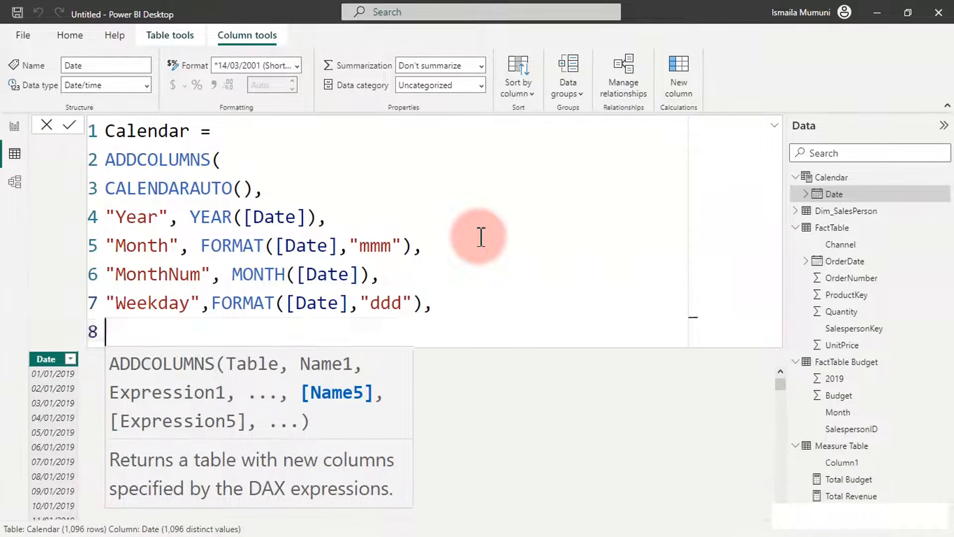
{"action": "type", "text": "\"Weeknu"}
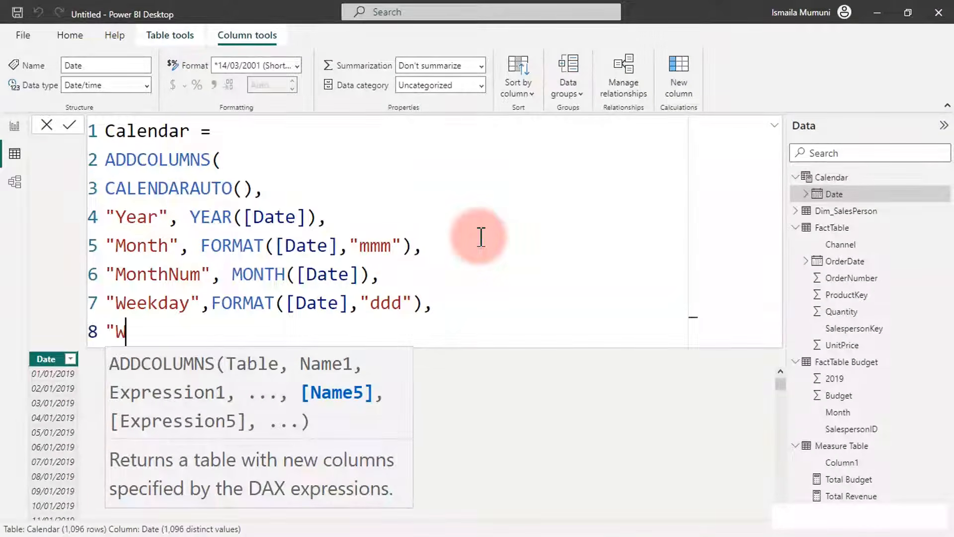
{"action": "type", "text": "m\","}
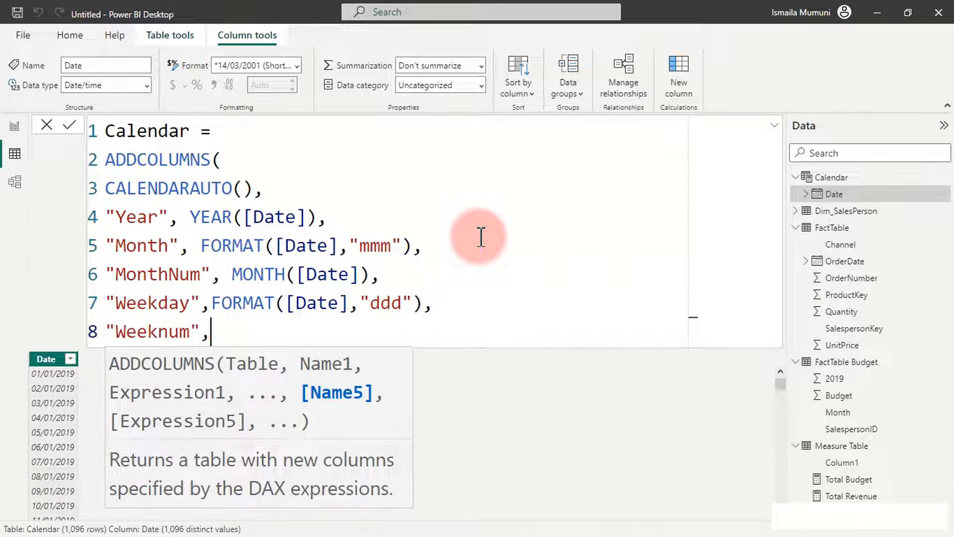
{"action": "type", "text": " wee"}
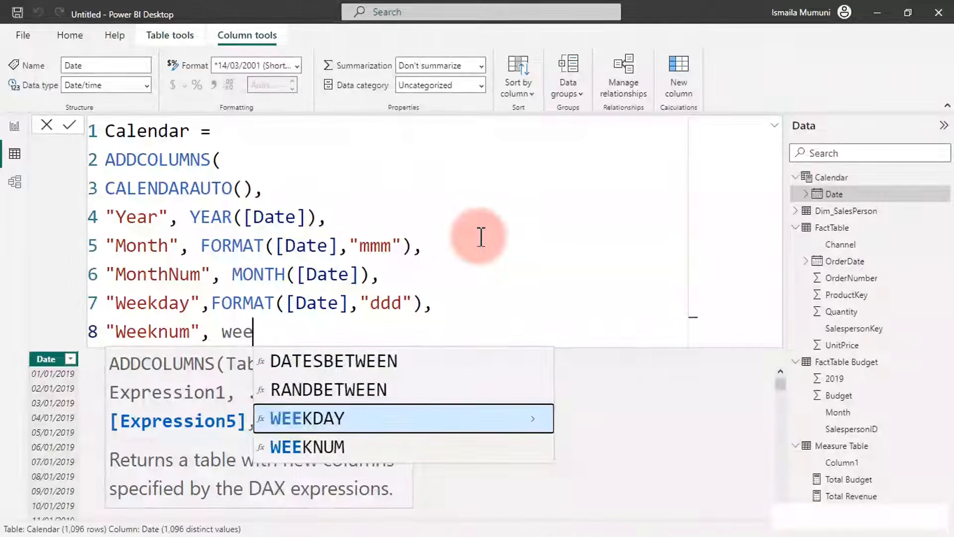
{"action": "key", "text": "Tab"}
{"action": "type", "text": "["}
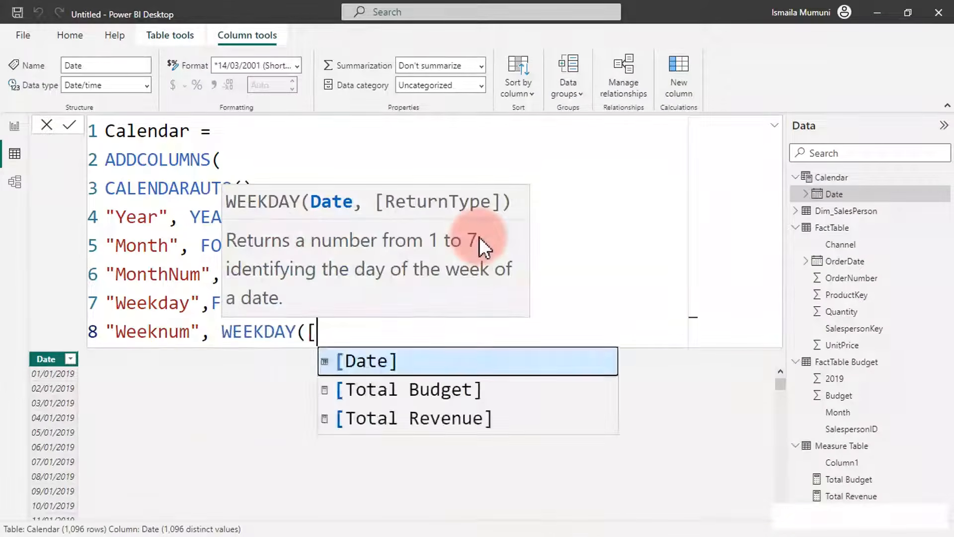
{"action": "key", "text": "Tab"}
{"action": "type", "text": "),"}
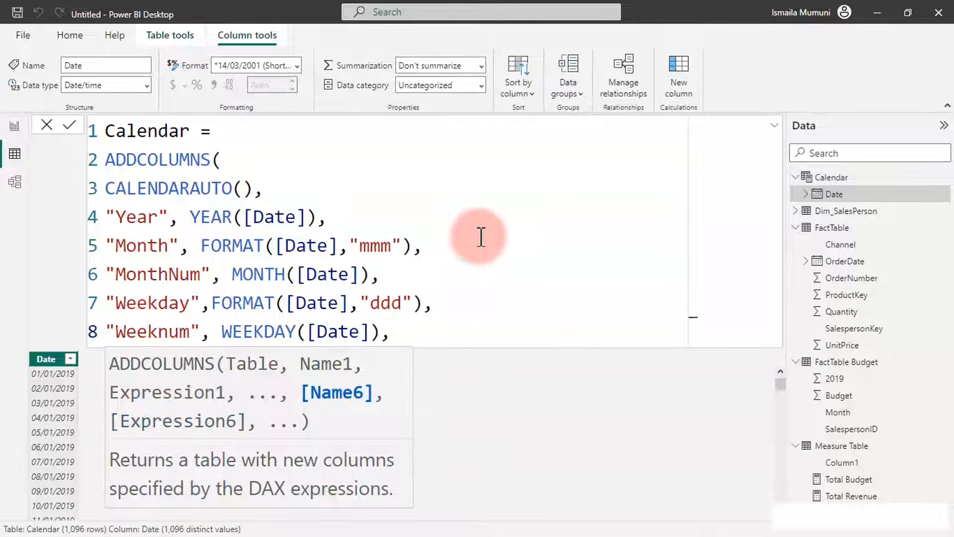
Define a "Qtr" column in the Calendar formula with the expression FORMAT([Date],"\QQ").
{"action": "key", "text": "shift+Return"}
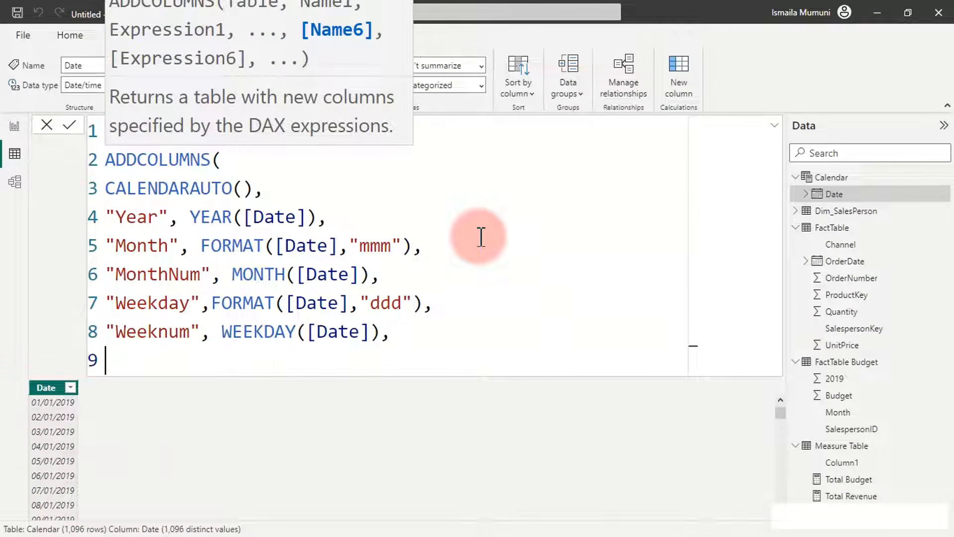
{"action": "type", "text": "\"Q"}
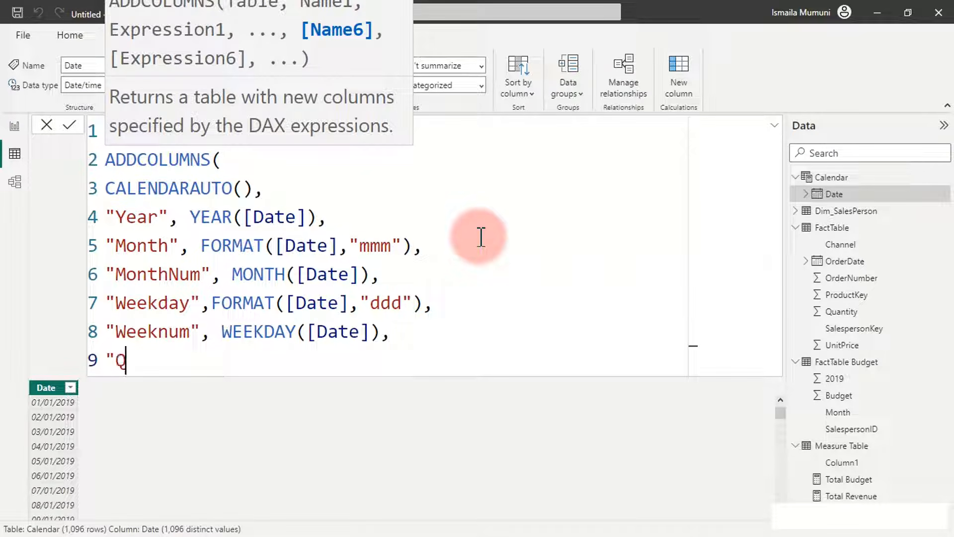
{"action": "type", "text": "tr\", "}
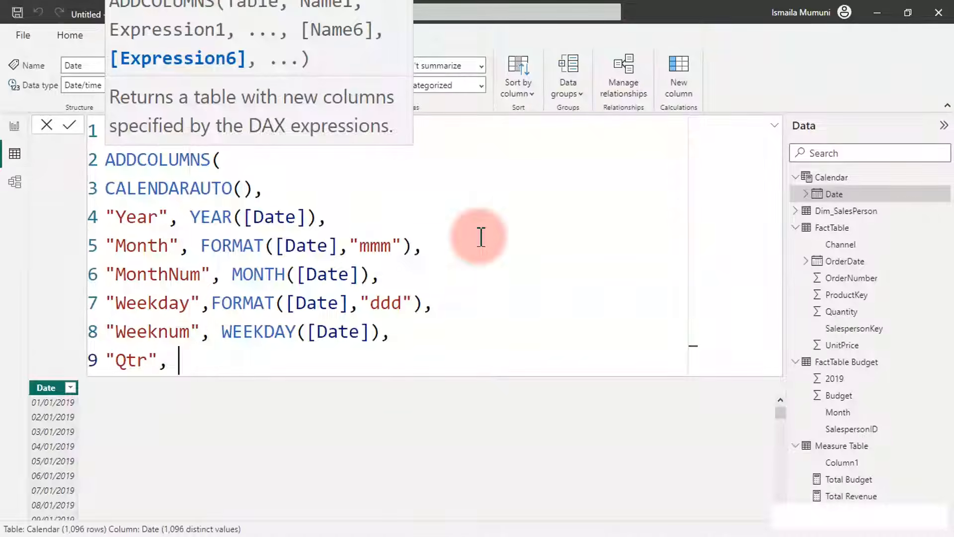
{"action": "type", "text": "for"}
{"action": "key", "text": "Tab"}
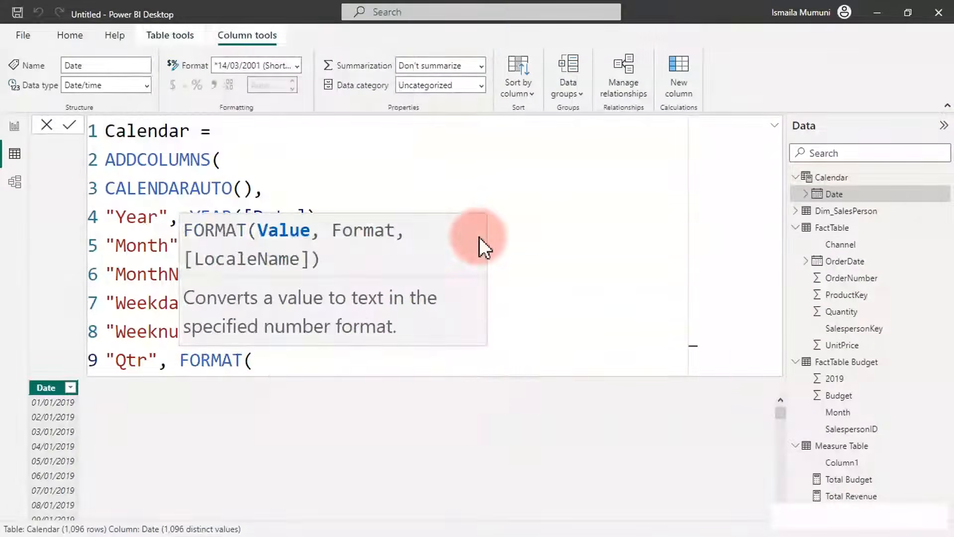
{"action": "type", "text": "["}
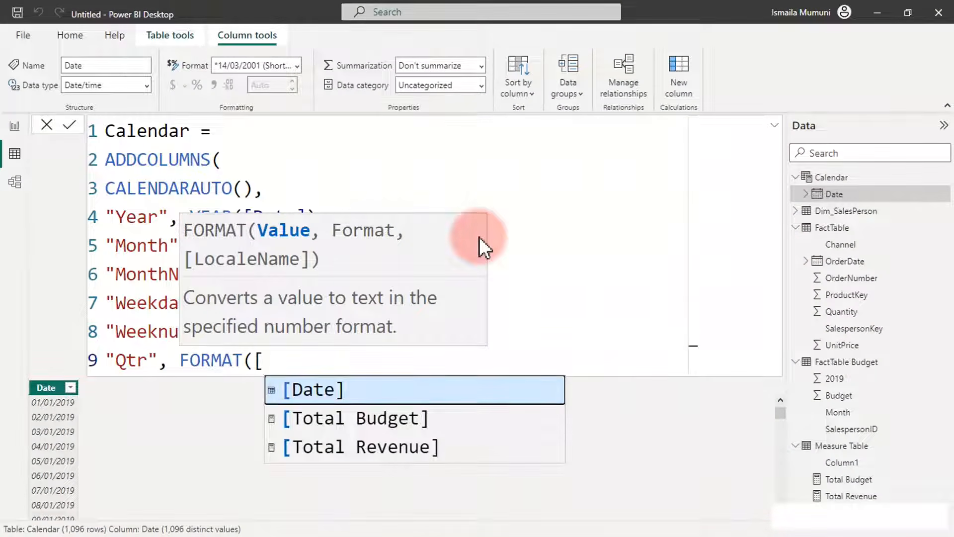
{"action": "key", "text": "Tab"}
{"action": "type", "text": ","}
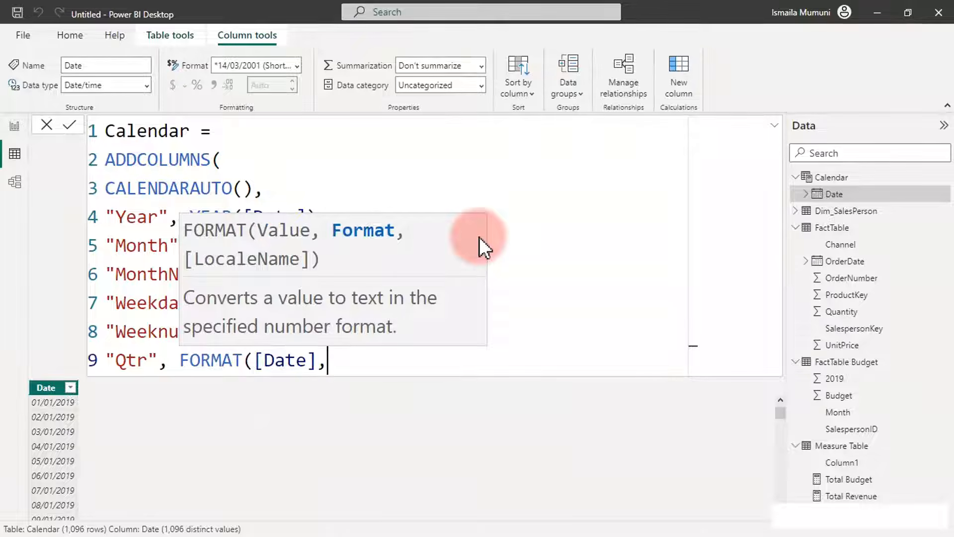
{"action": "type", "text": "\"\\QQ"}
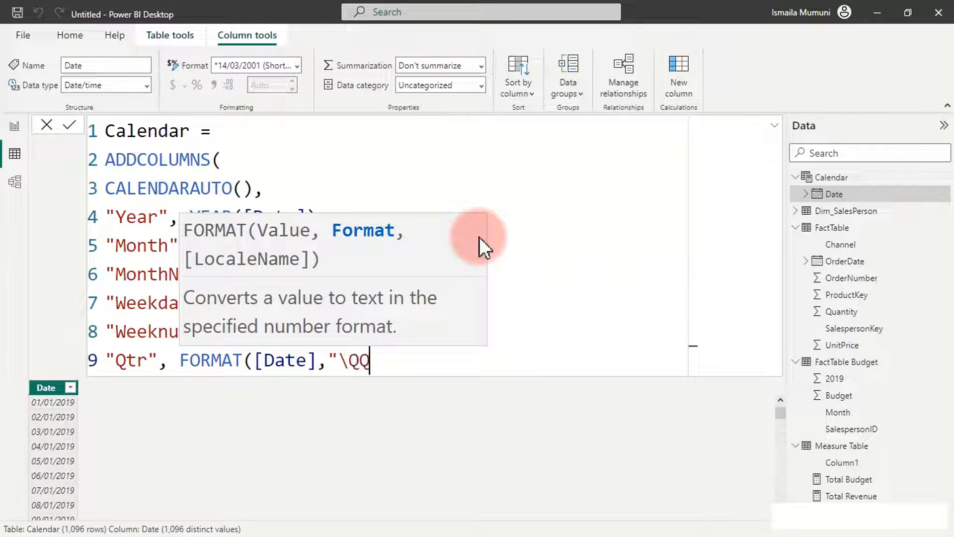
{"action": "type", "text": "\")"}
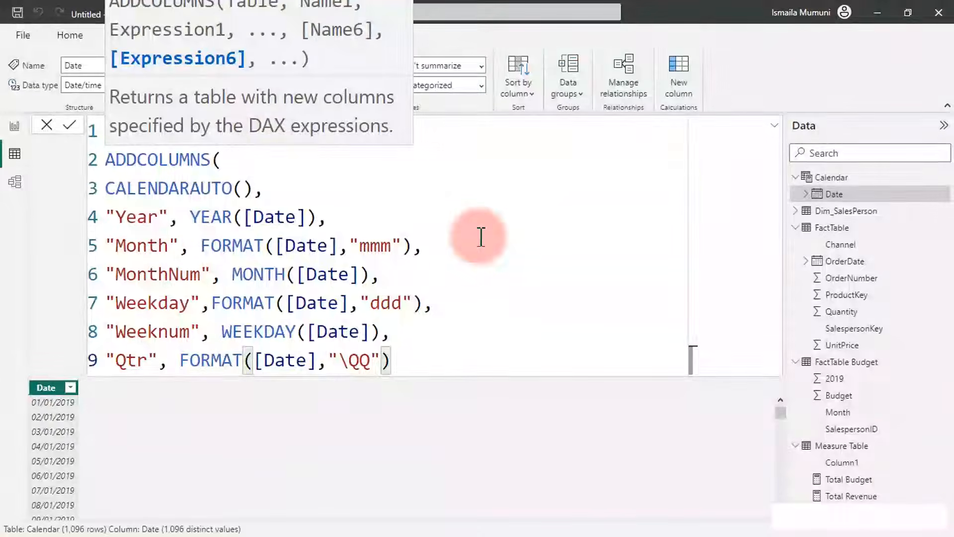
Close the ADDCOLUMNS expression with a final parenthesis, commit the Calendar formula and collapse the formula editor.
{"action": "key", "text": "Return"}
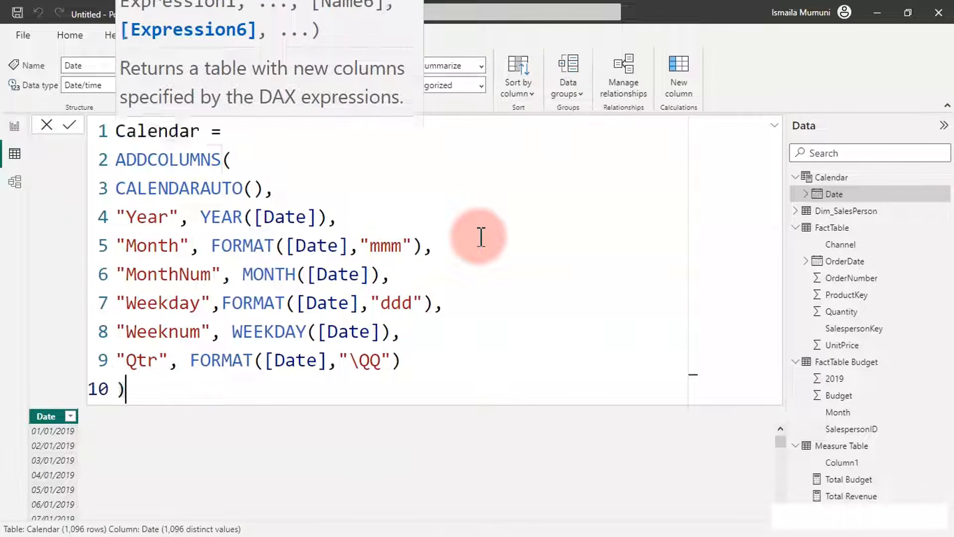
{"action": "type", "text": ")"}
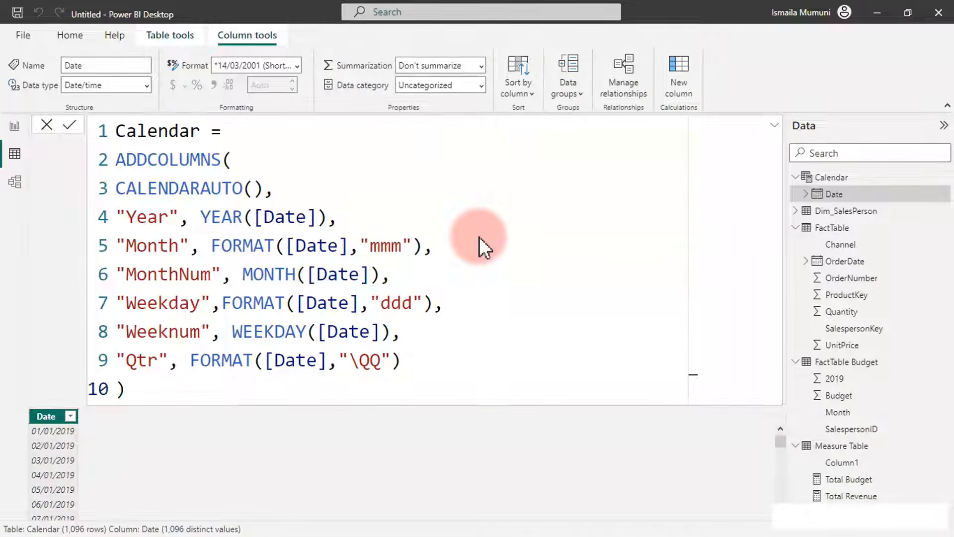
{"action": "key", "text": "Return"}
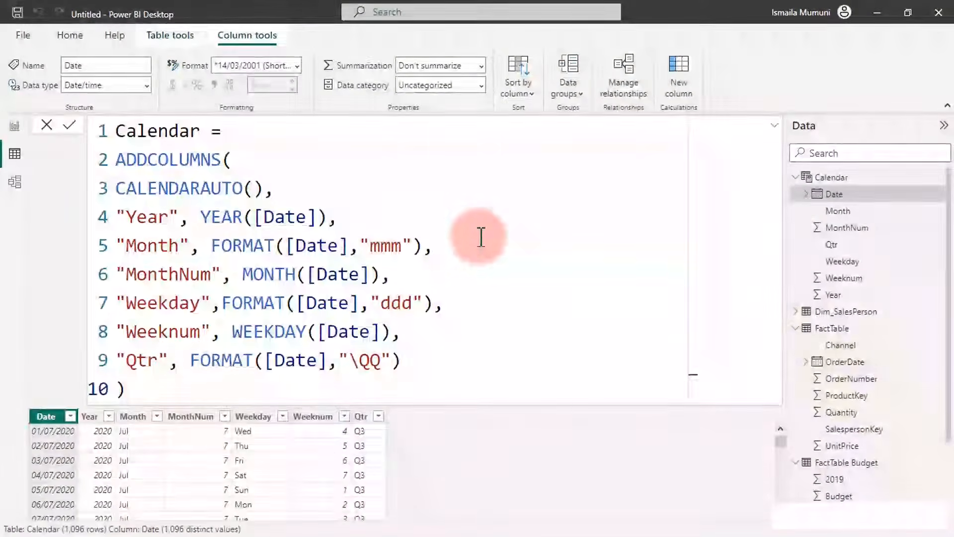
{"action": "left_click", "coordinate": [775, 130]}
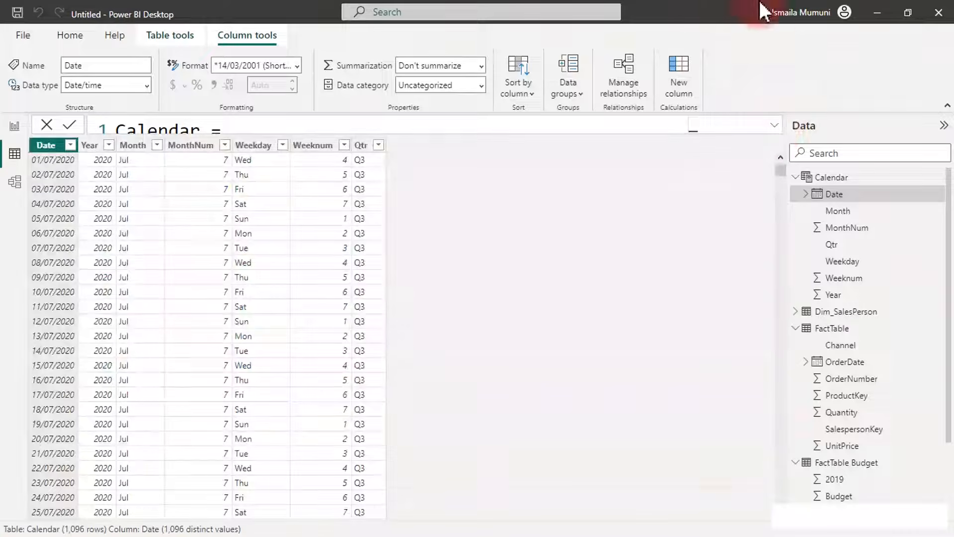
Sort the Calendar table's Month column by MonthNum.
{"action": "left_click", "coordinate": [127, 149]}
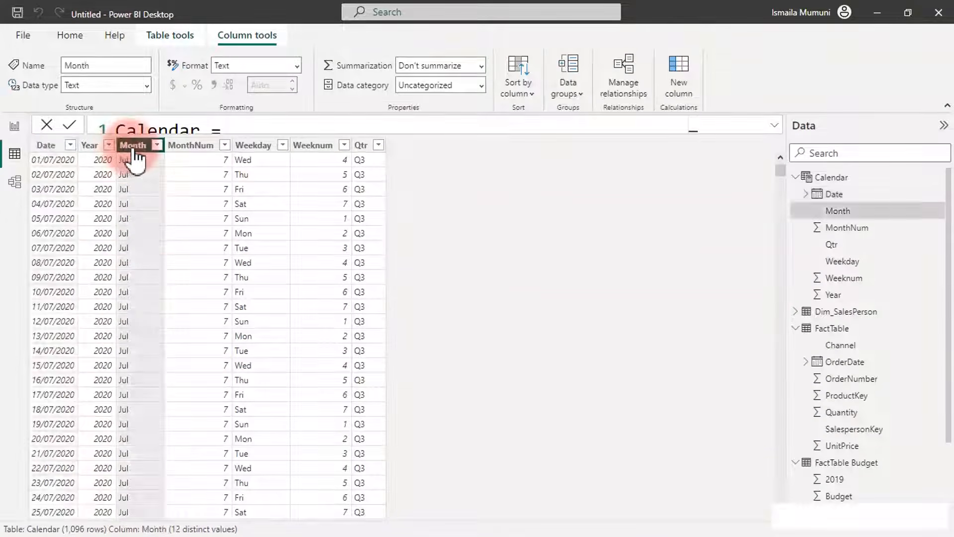
{"action": "left_click", "coordinate": [521, 88]}
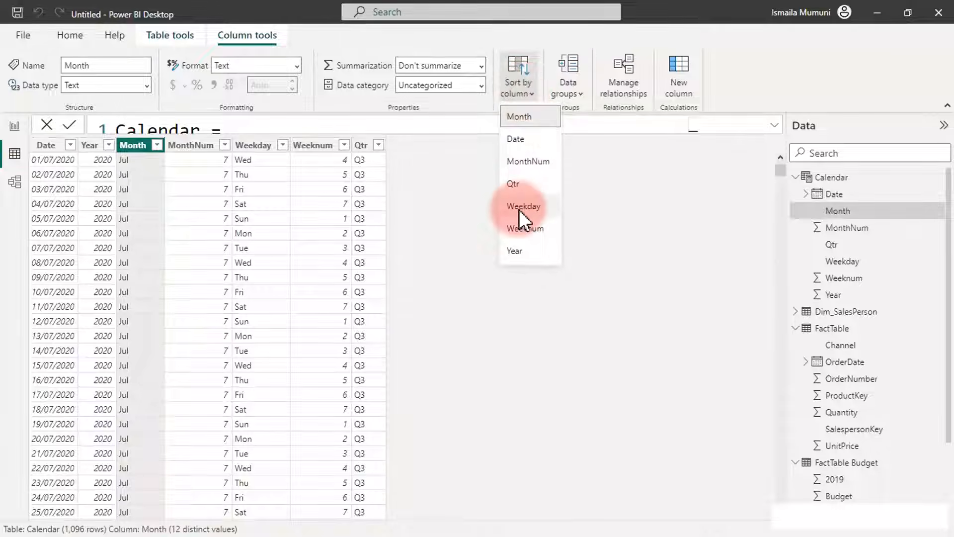
{"action": "left_click", "coordinate": [526, 162]}
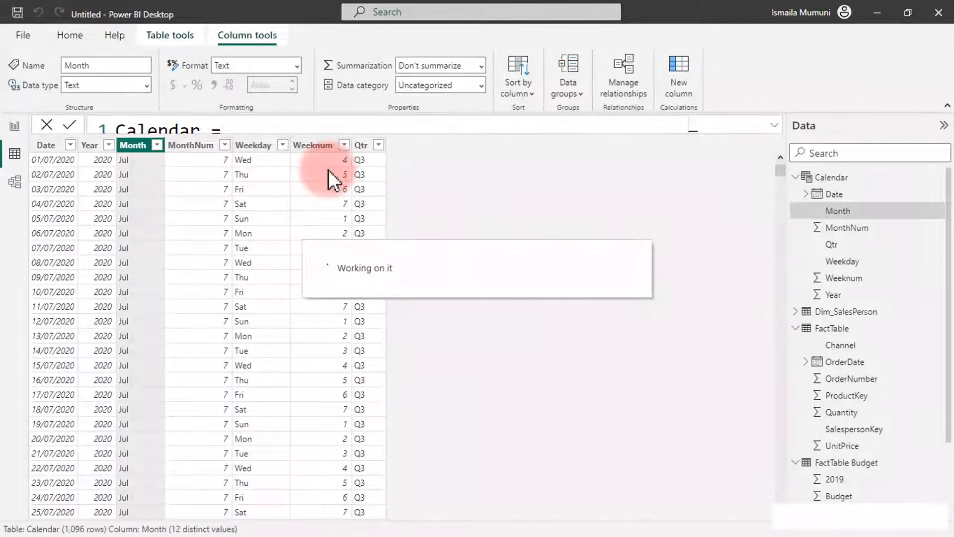
Sort the Calendar table's Weekday column by Weeknum.
{"action": "double_click", "coordinate": [247, 145]}
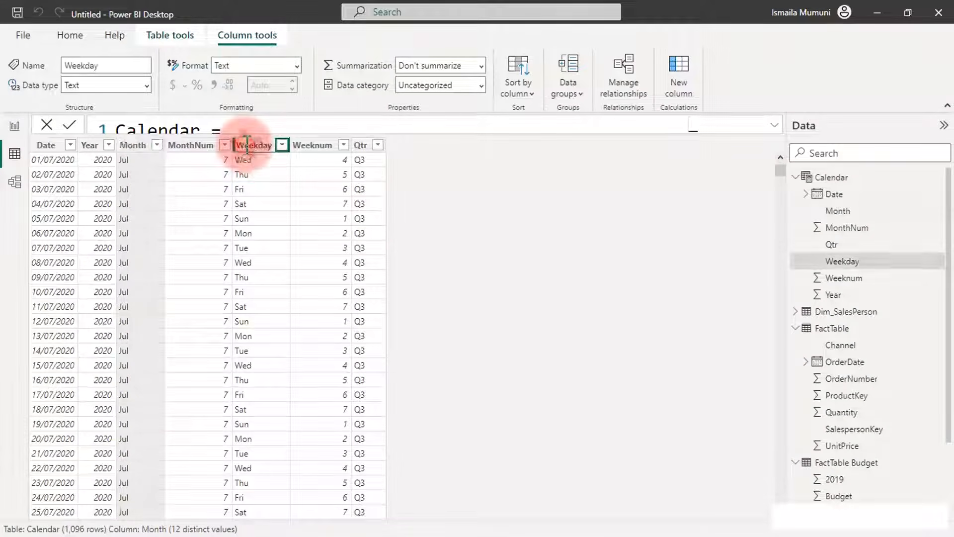
{"action": "left_click", "coordinate": [269, 155]}
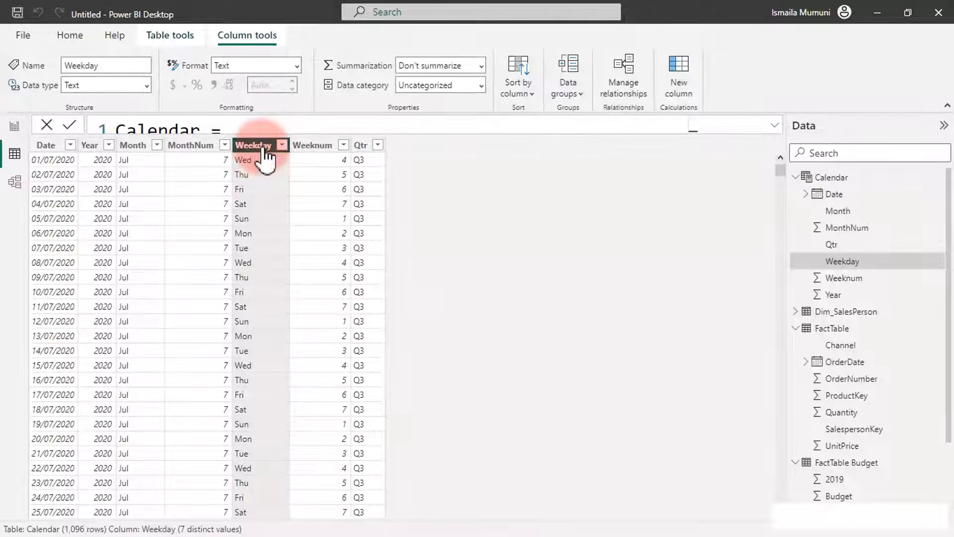
{"action": "left_click", "coordinate": [524, 97]}
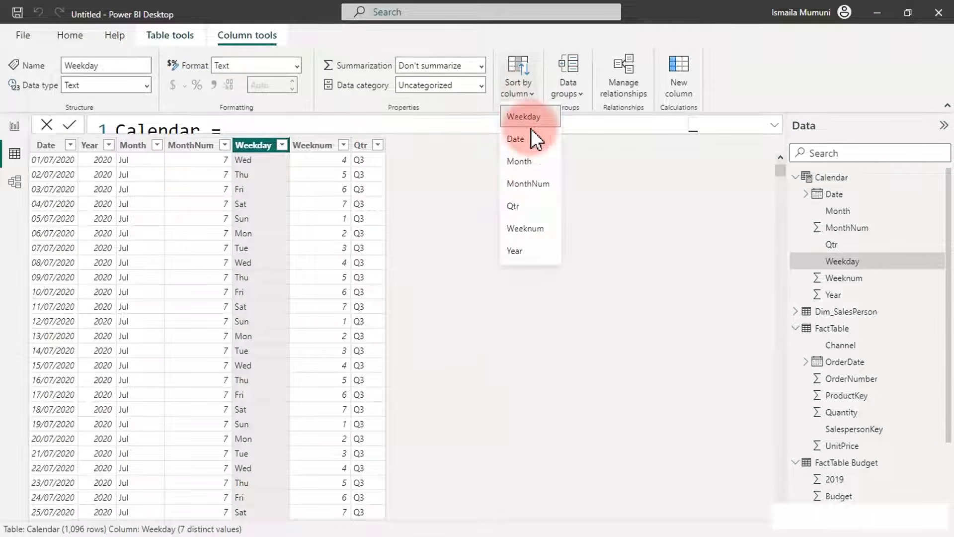
{"action": "left_click", "coordinate": [522, 228]}
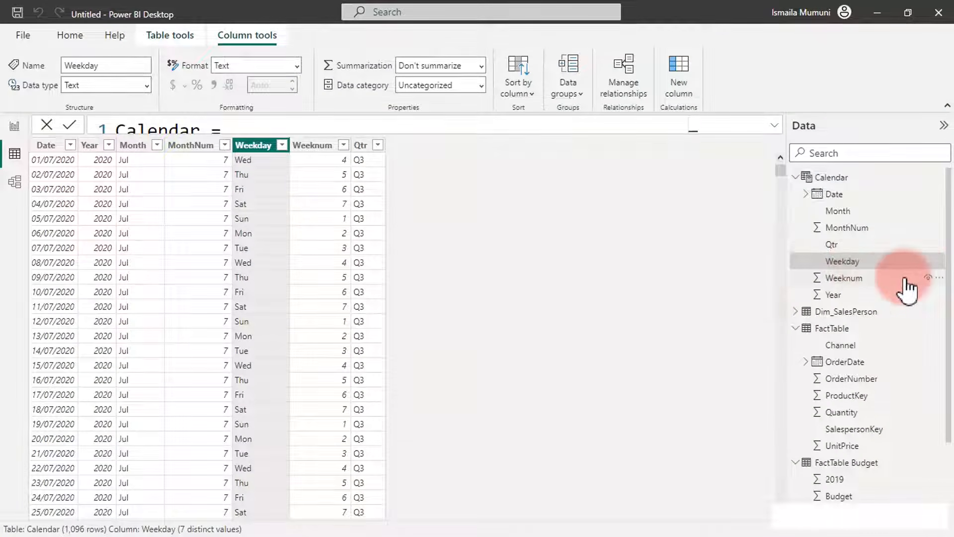
Hide the Weeknum and MonthNum fields of the Calendar table from report view.
{"action": "left_click", "coordinate": [928, 278]}
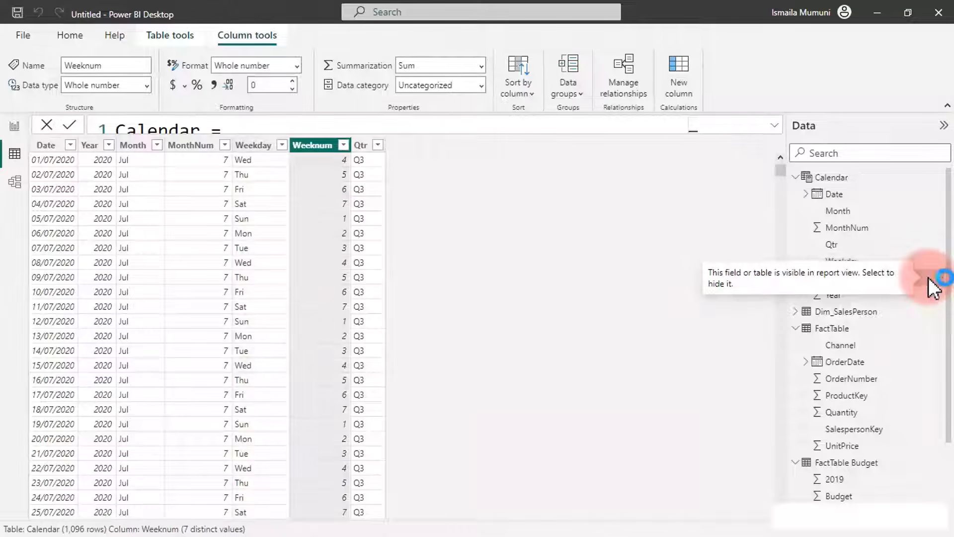
{"action": "left_click", "coordinate": [928, 277]}
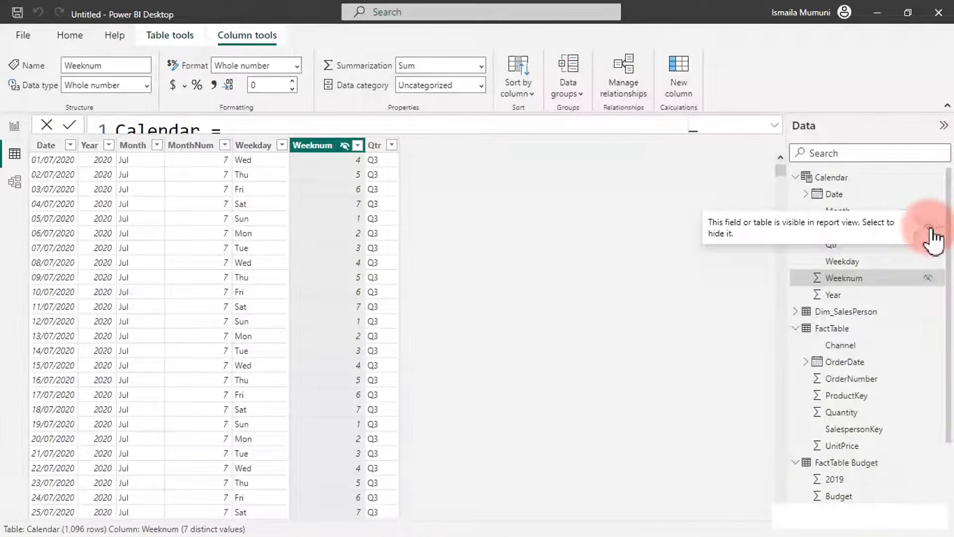
{"action": "left_click", "coordinate": [927, 228]}
{"action": "left_click", "coordinate": [929, 228]}
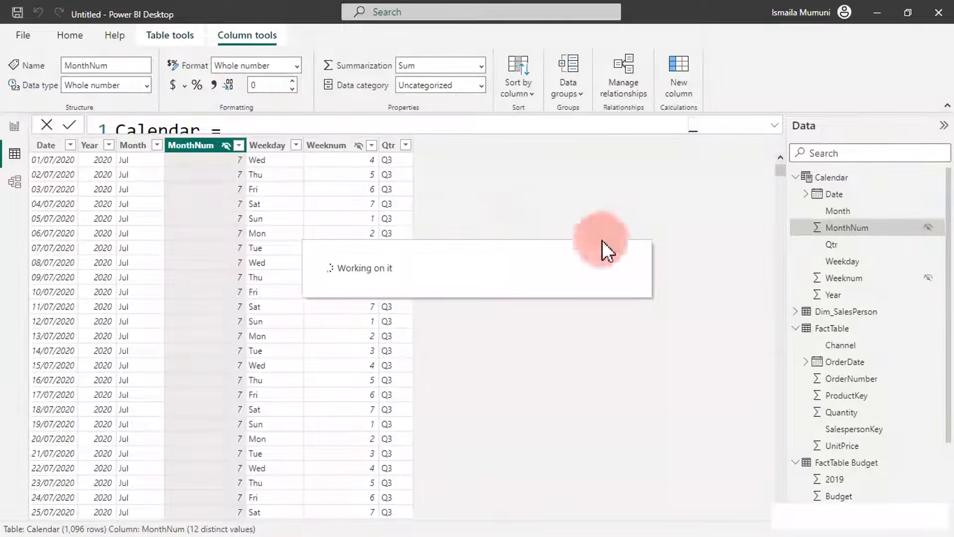
{"action": "left_click", "coordinate": [277, 145]}
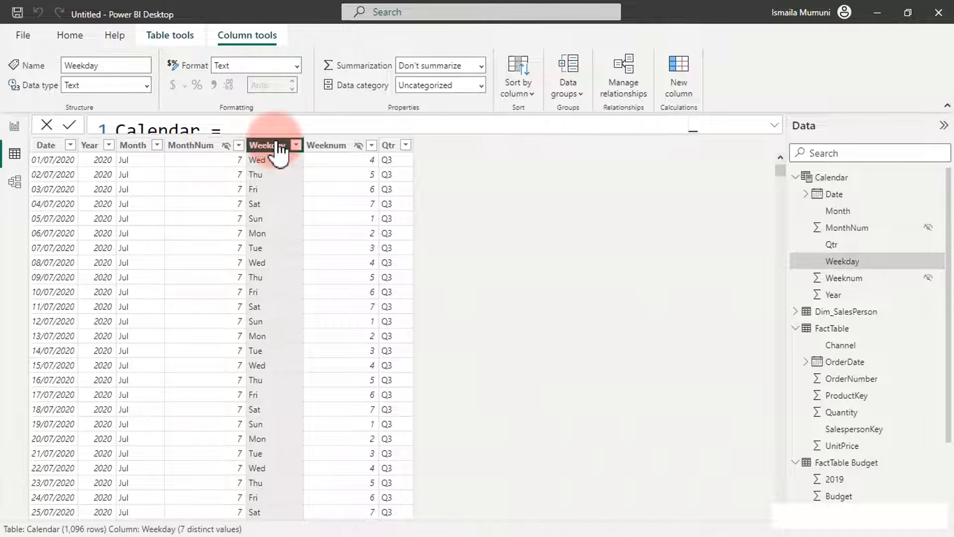
{"action": "left_click", "coordinate": [388, 148]}
{"action": "double_click", "coordinate": [389, 146]}
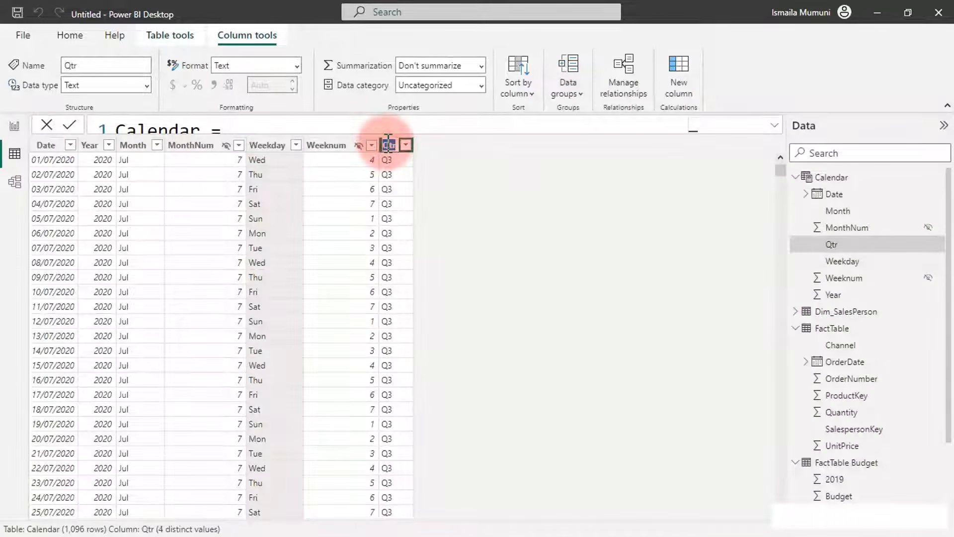
{"action": "double_click", "coordinate": [338, 147]}
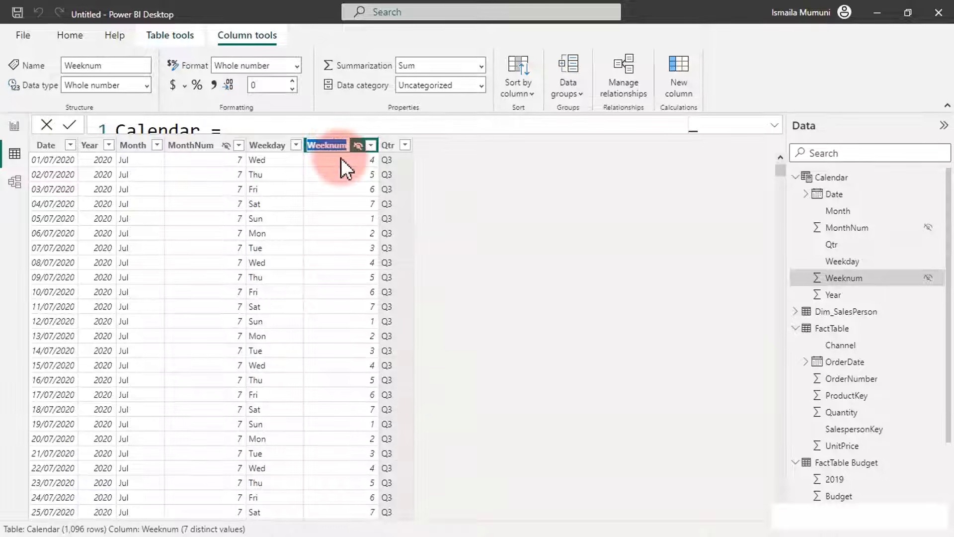
{"action": "left_click", "coordinate": [341, 158]}
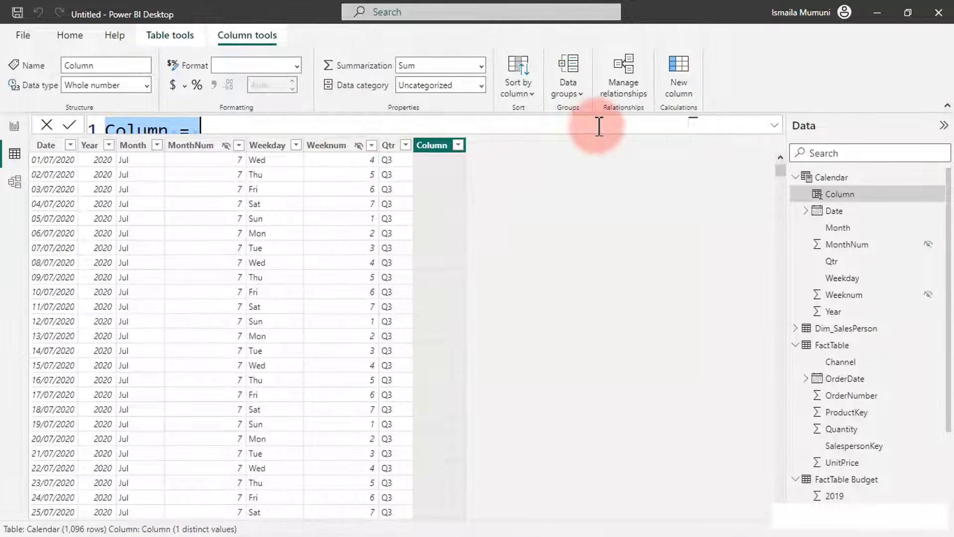
{"action": "left_click", "coordinate": [773, 124]}
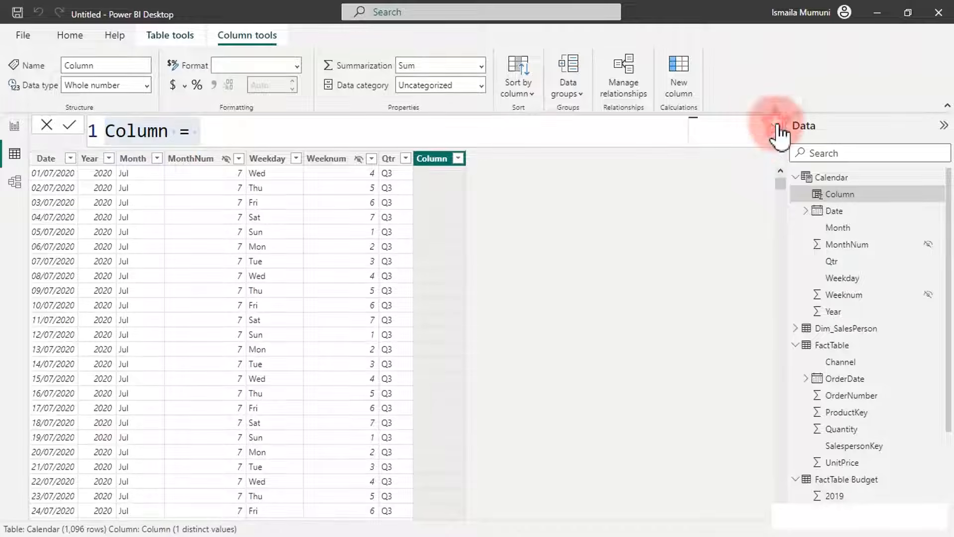
{"action": "left_click", "coordinate": [347, 130]}
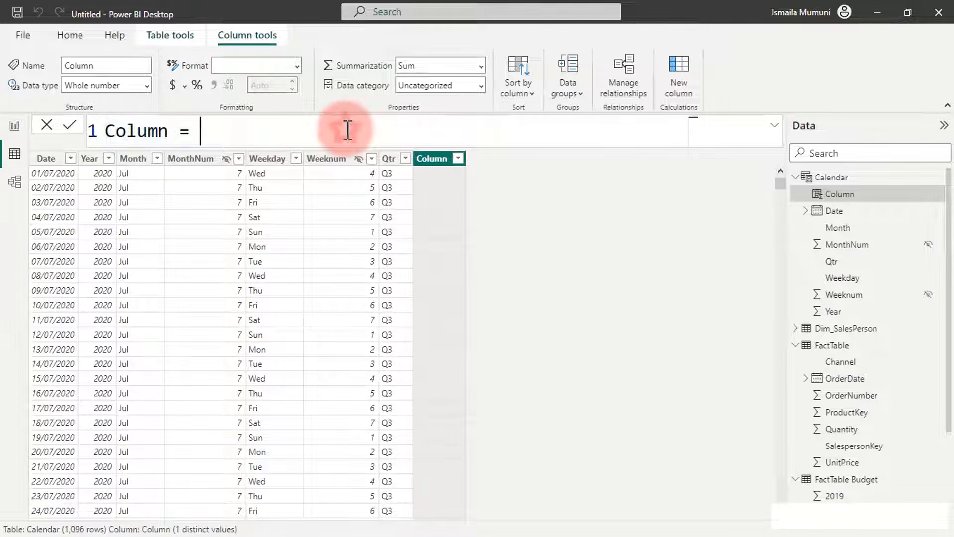
{"action": "key", "text": "ctrl+a"}
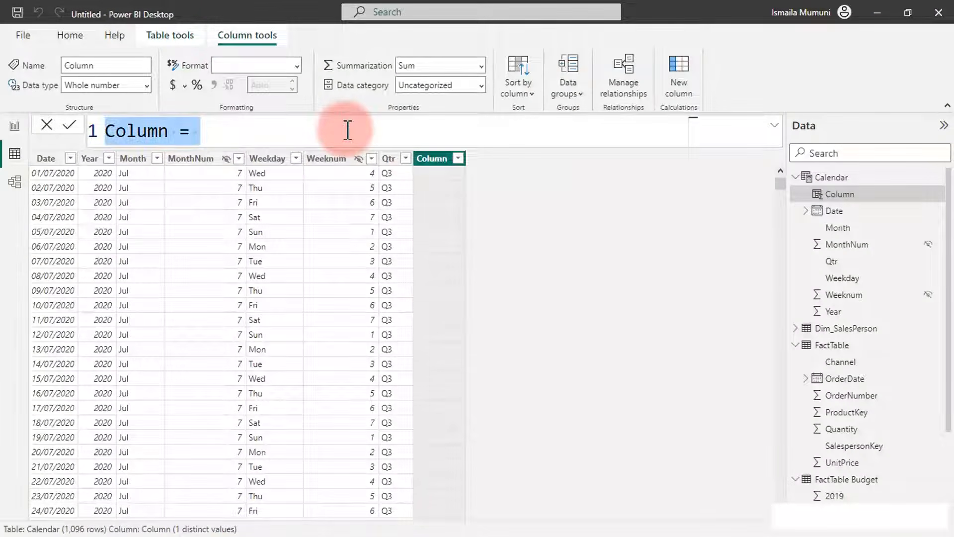
{"action": "type", "text": "Weekend"}
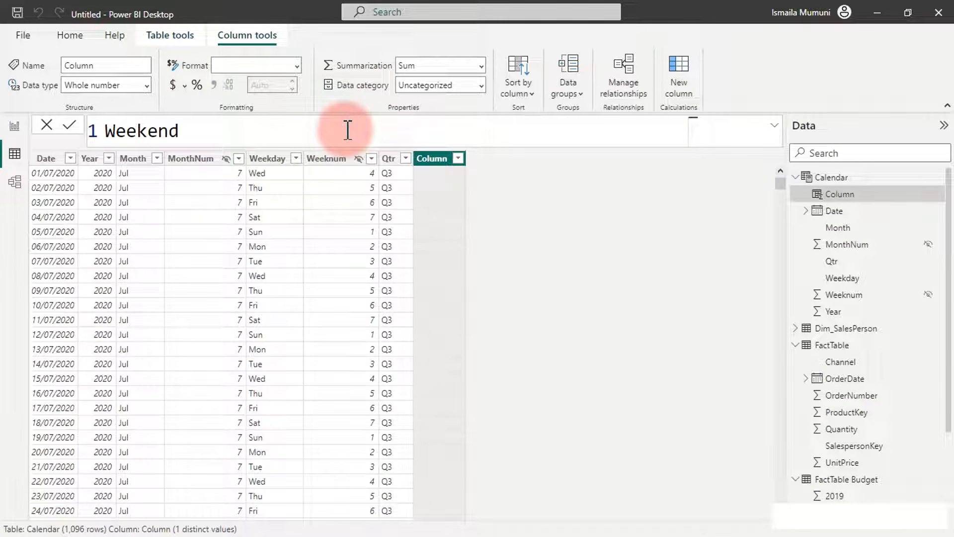
{"action": "type", "text": "/Wee"}
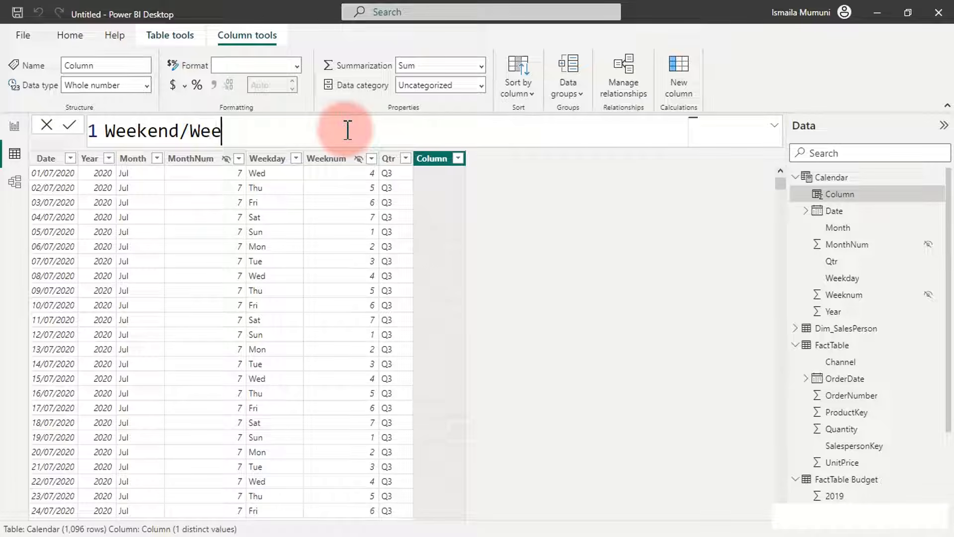
{"action": "type", "text": "kday ="}
{"action": "key", "text": "shift+Return"}
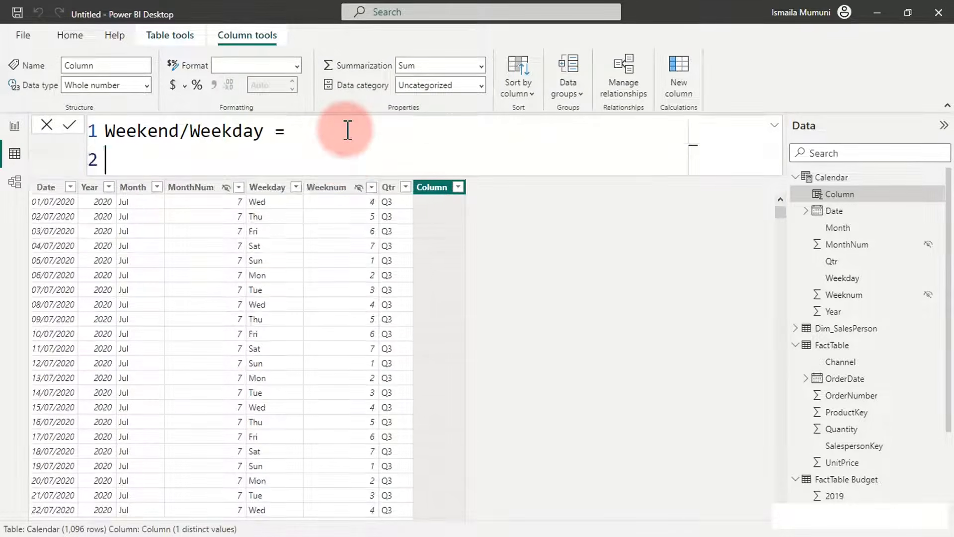
{"action": "type", "text": "if"}
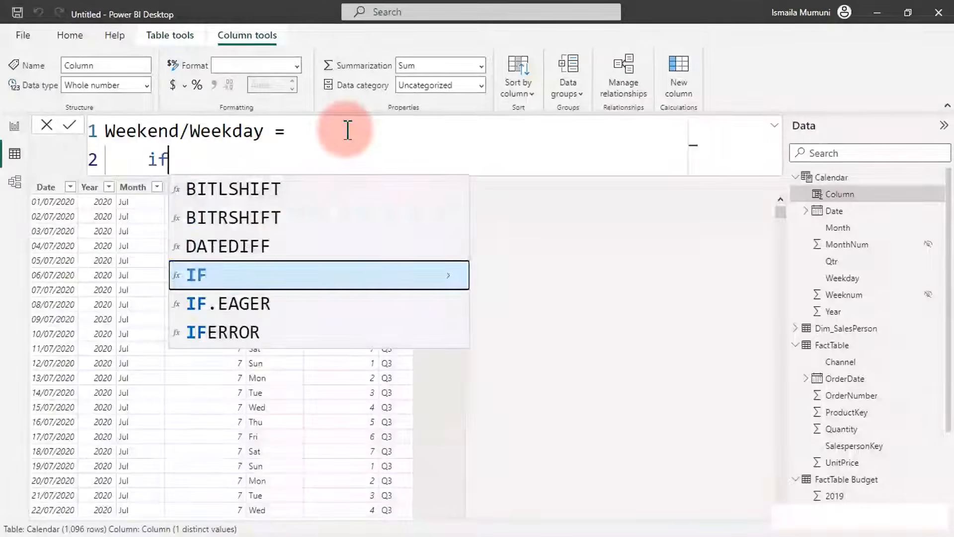
{"action": "key", "text": "Tab"}
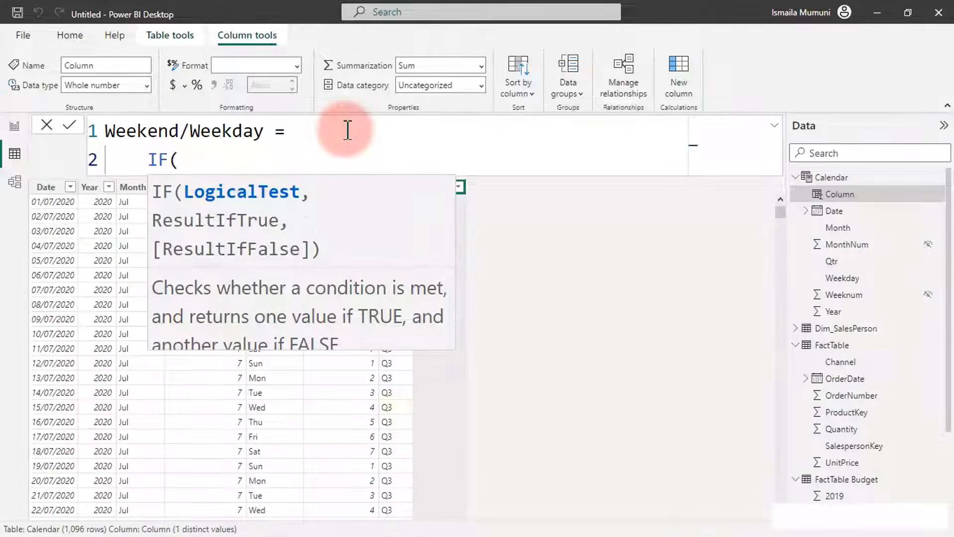
{"action": "key", "text": "shift+Return"}
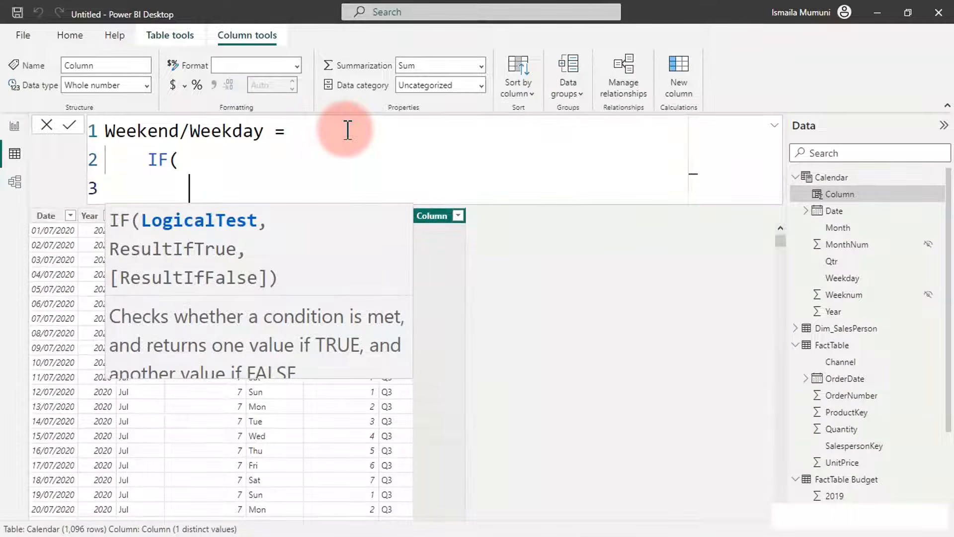
{"action": "type", "text": "we"}
{"action": "key", "text": "BackSpace"}
{"action": "key", "text": "BackSpace"}
{"action": "key", "text": "BackSpace"}
{"action": "key", "text": "Tab"}
{"action": "type", "text": "mon"}
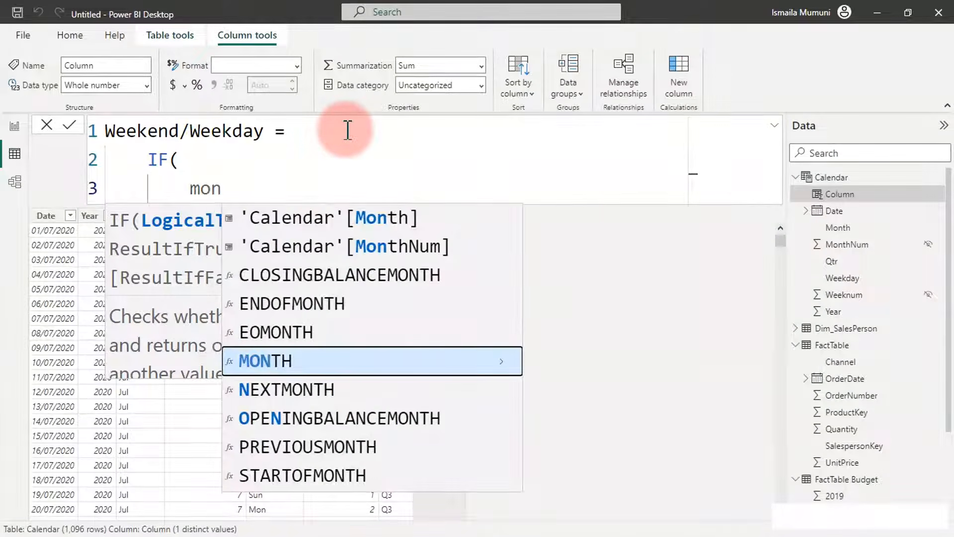
{"action": "key", "text": "Up"}
{"action": "key", "text": "Up"}
{"action": "key", "text": "Up"}
{"action": "key", "text": "Up"}
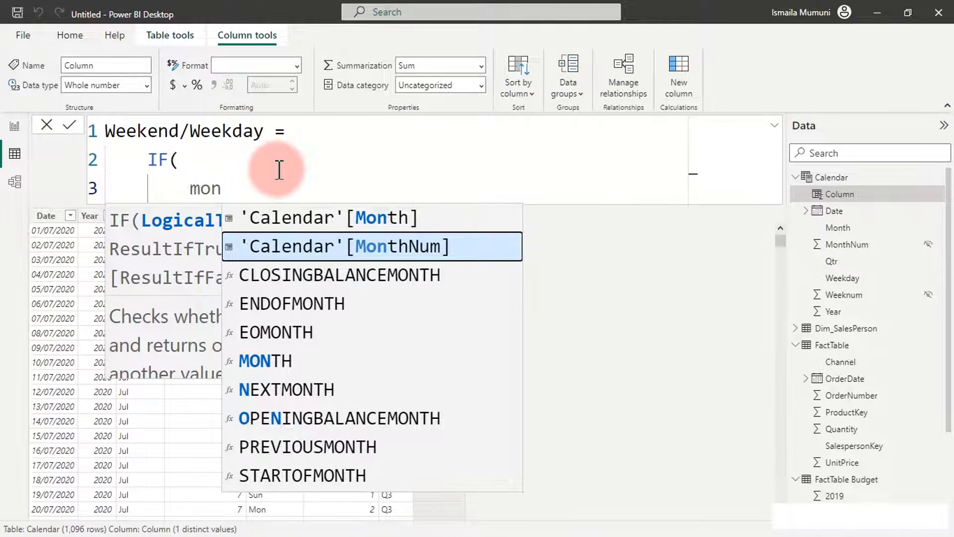
{"action": "key", "text": "ctrl+a"}
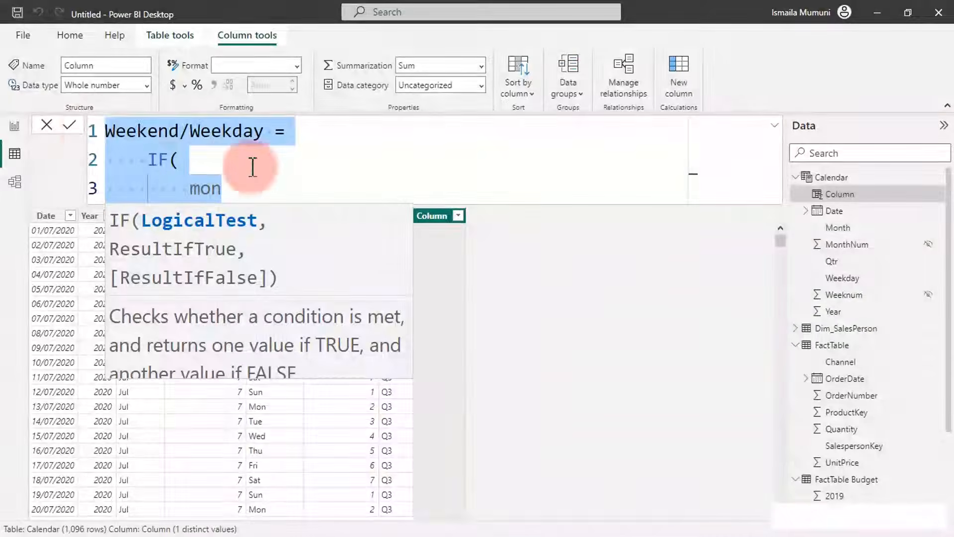
{"action": "left_click", "coordinate": [46, 125]}
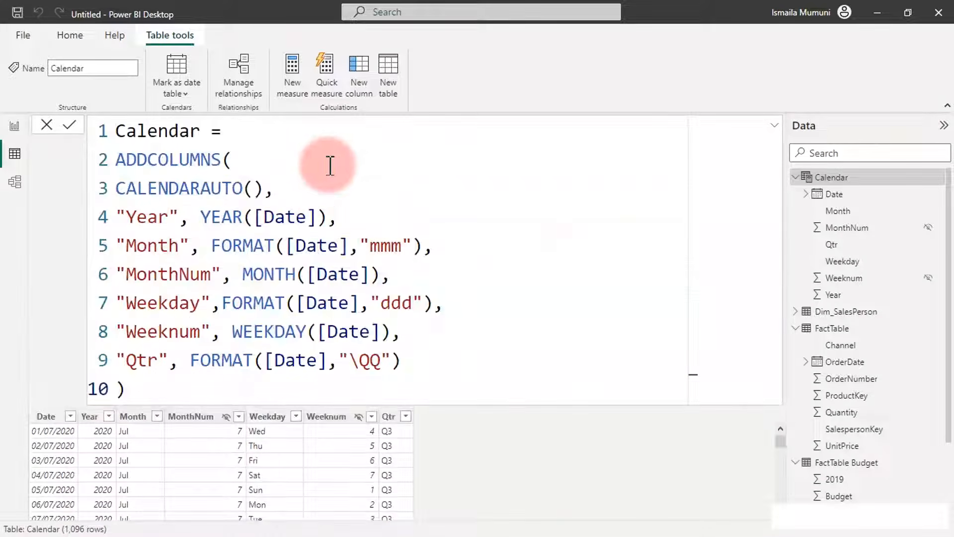
{"action": "left_click", "coordinate": [776, 126]}
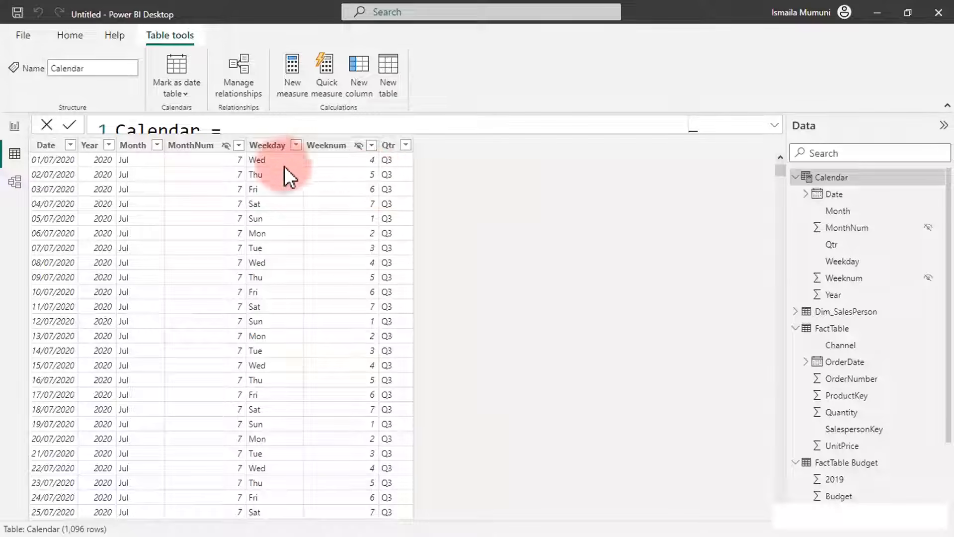
Add a calculated column named Weekend/Weekday to the Calendar table, with its formula body starting on a new line.
{"action": "left_click", "coordinate": [256, 206]}
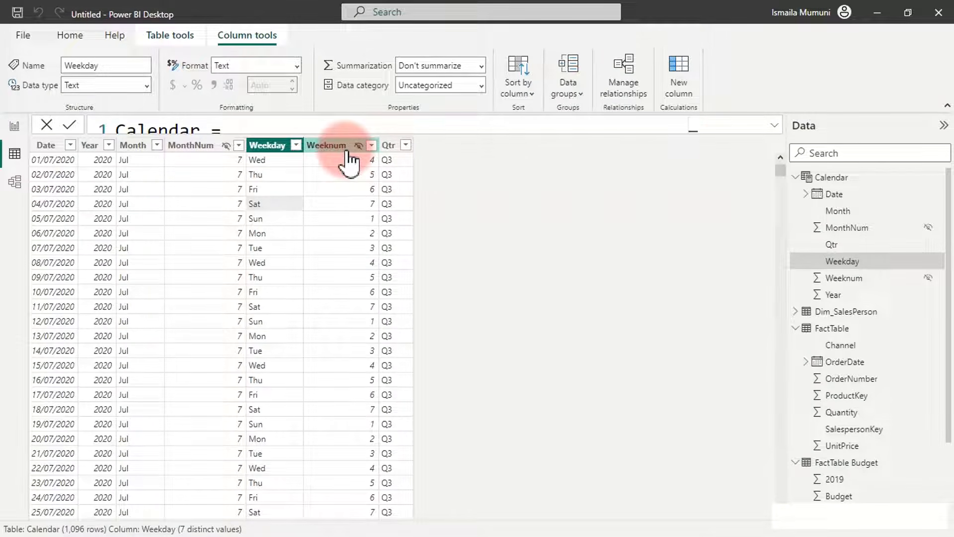
{"action": "left_click", "coordinate": [769, 127]}
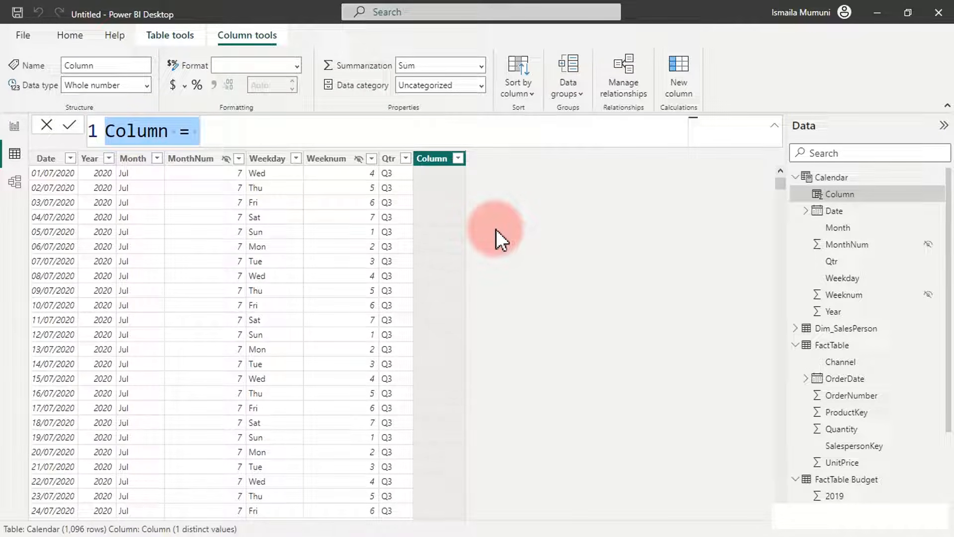
{"action": "type", "text": "Weekend"}
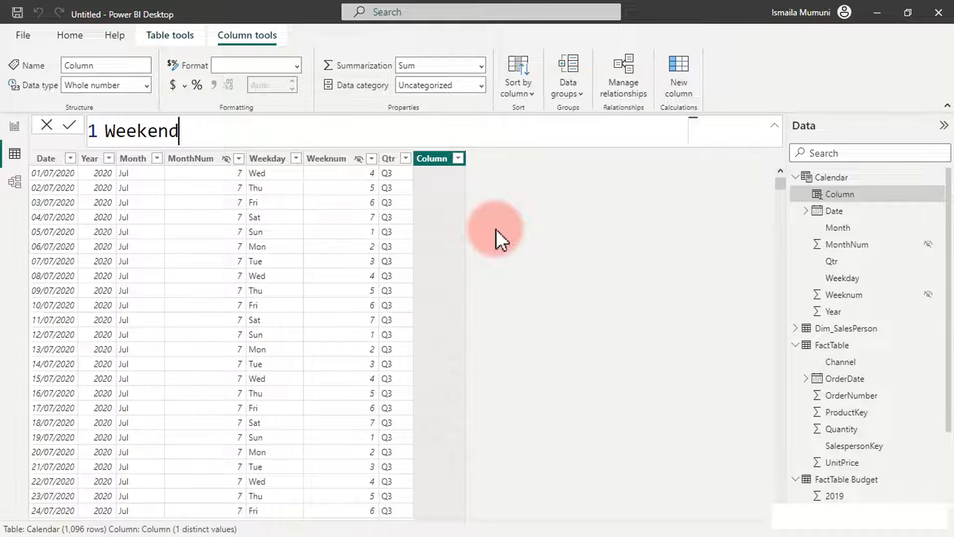
{"action": "type", "text": "/Weekday"}
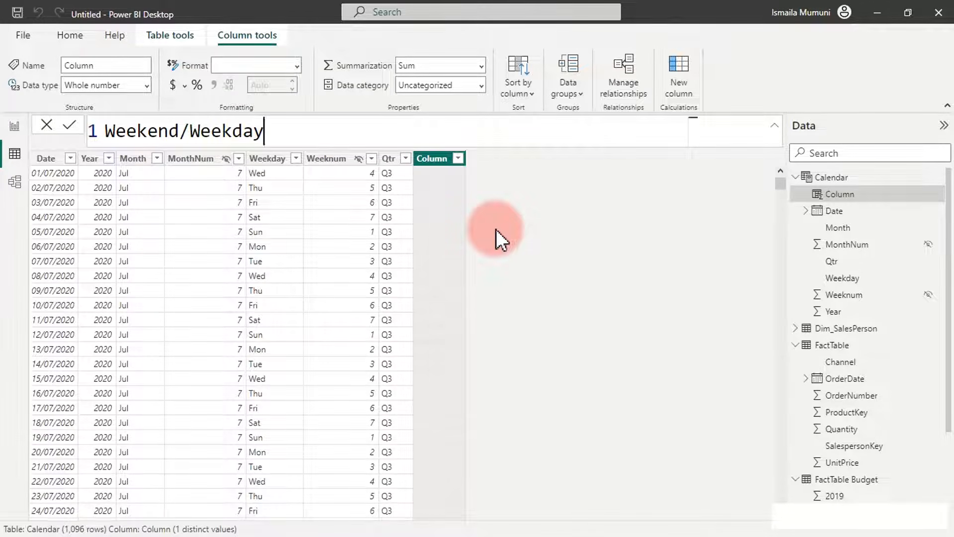
{"action": "key", "text": "shift+Return"}
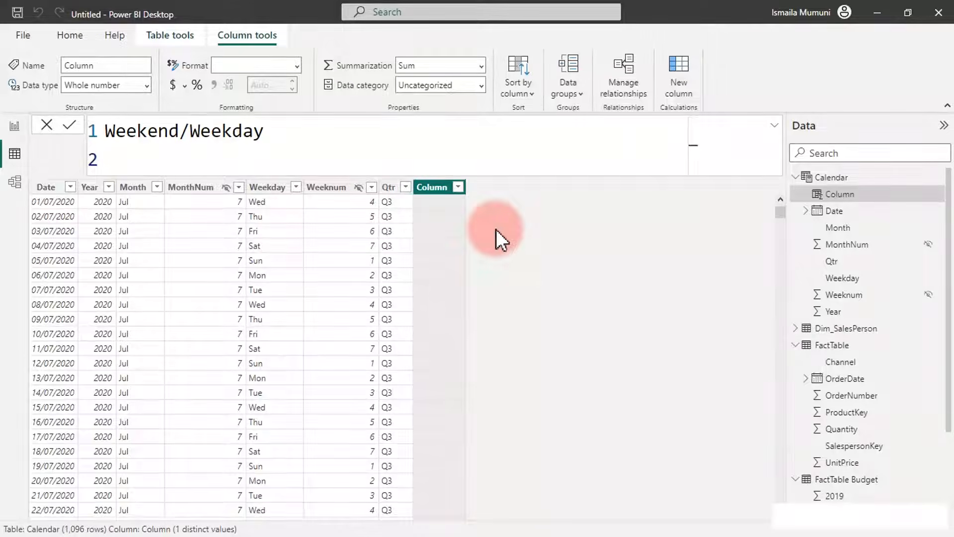
{"action": "type", "text": "if"}
{"action": "key", "text": "BackSpace"}
{"action": "key", "text": "BackSpace"}
{"action": "key", "text": "BackSpace"}
{"action": "type", "text": "="}
{"action": "key", "text": "shift+Return"}
Begin the column formula with an IF test checking whether 'Calendar'[Weeknum] is IN { 1,7}.
{"action": "type", "text": "if"}
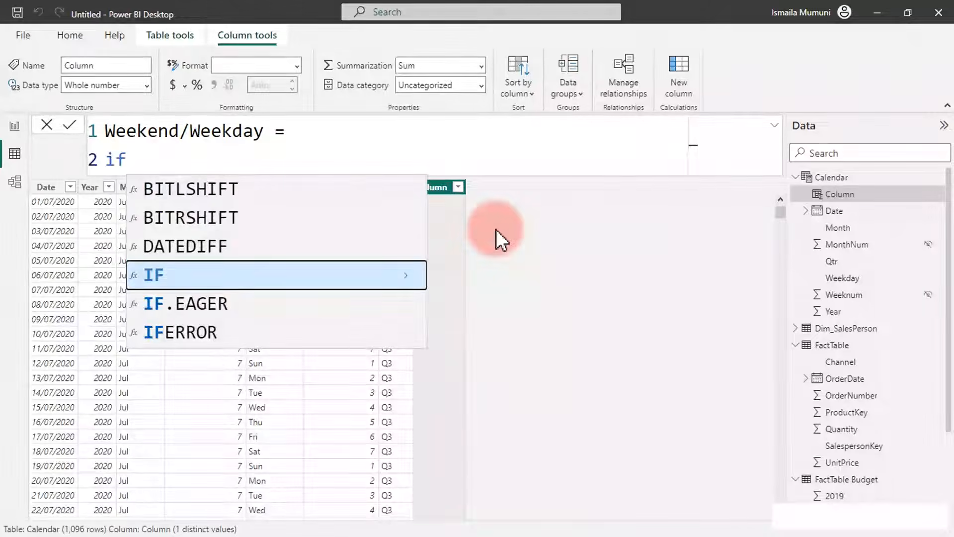
{"action": "key", "text": "Tab"}
{"action": "type", "text": "wee"}
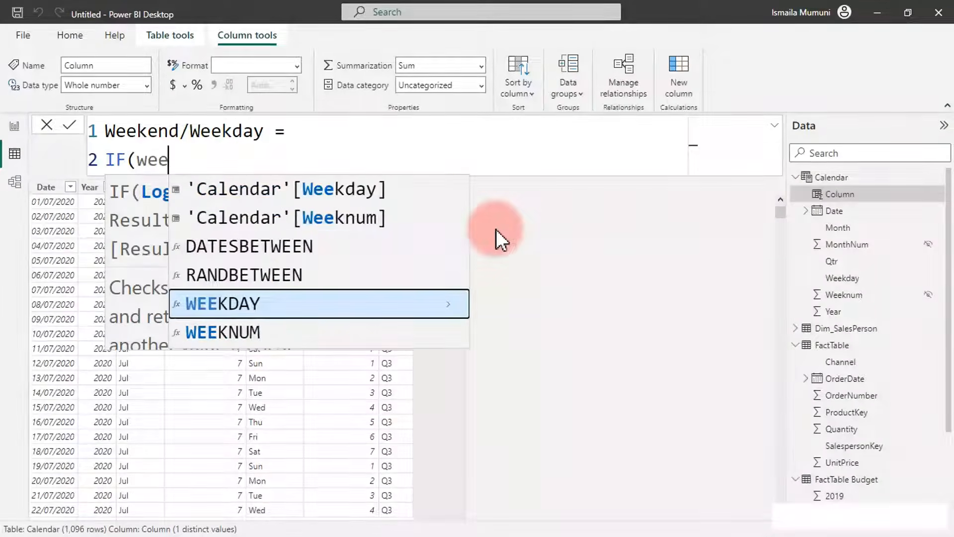
{"action": "key", "text": "Up"}
{"action": "key", "text": "Up"}
{"action": "key", "text": "Up"}
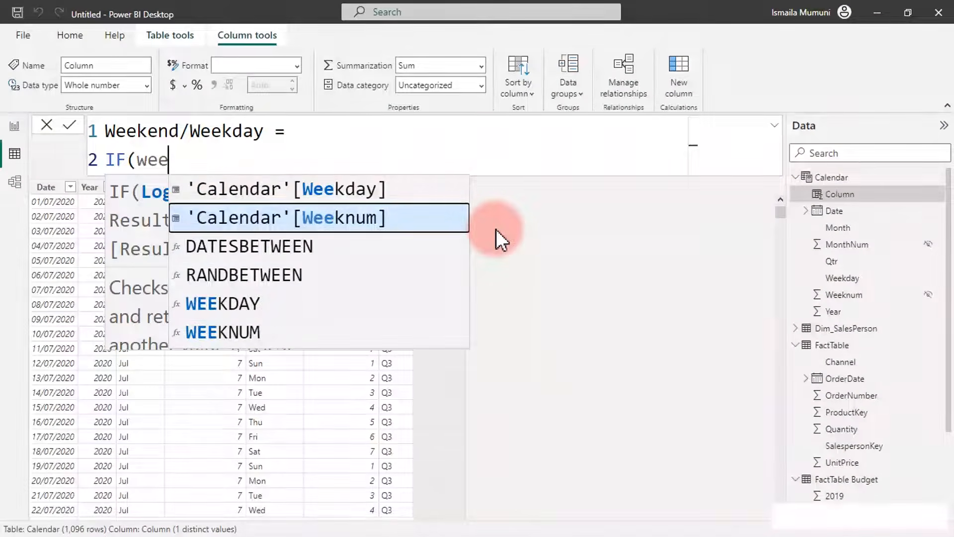
{"action": "key", "text": "Tab"}
{"action": "type", "text": "="}
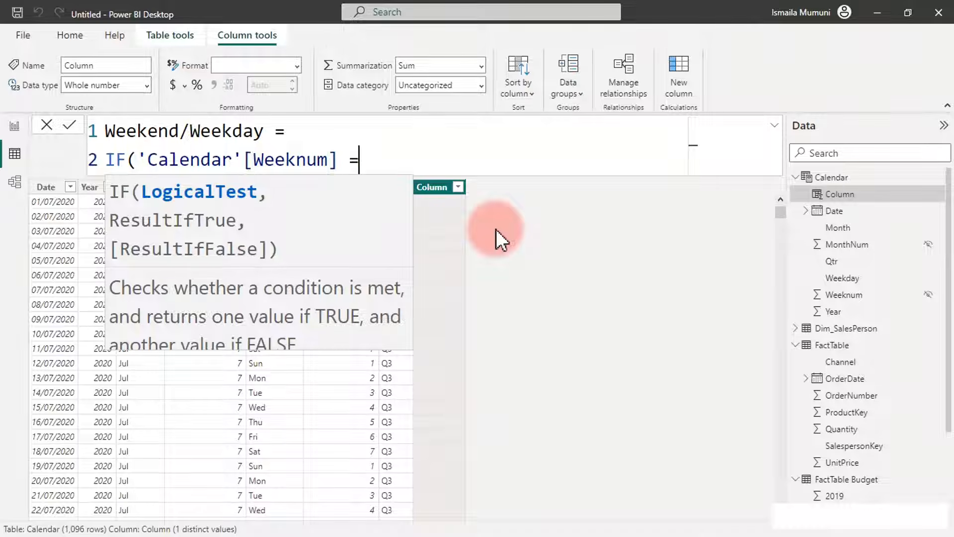
{"action": "key", "text": "BackSpace"}
{"action": "type", "text": "IN { "}
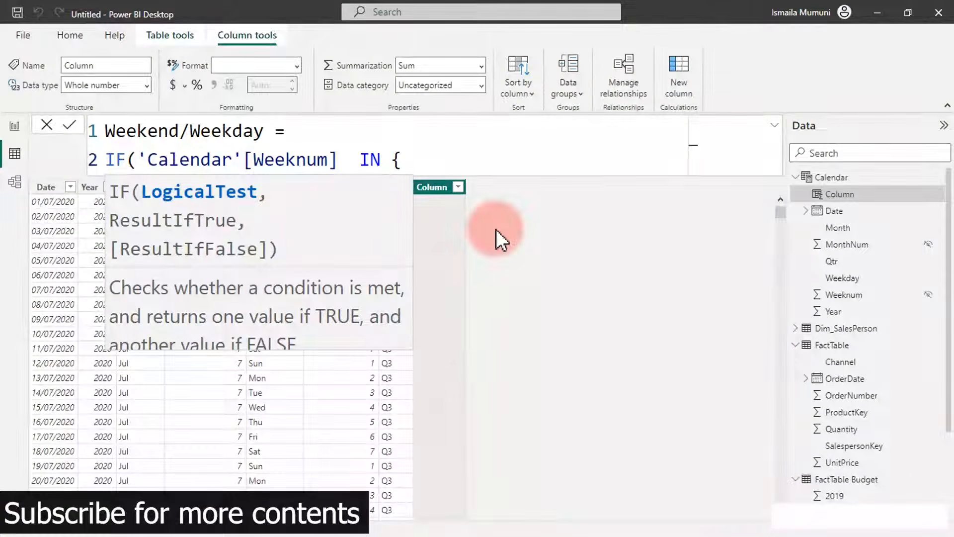
{"action": "type", "text": "1,7},"}
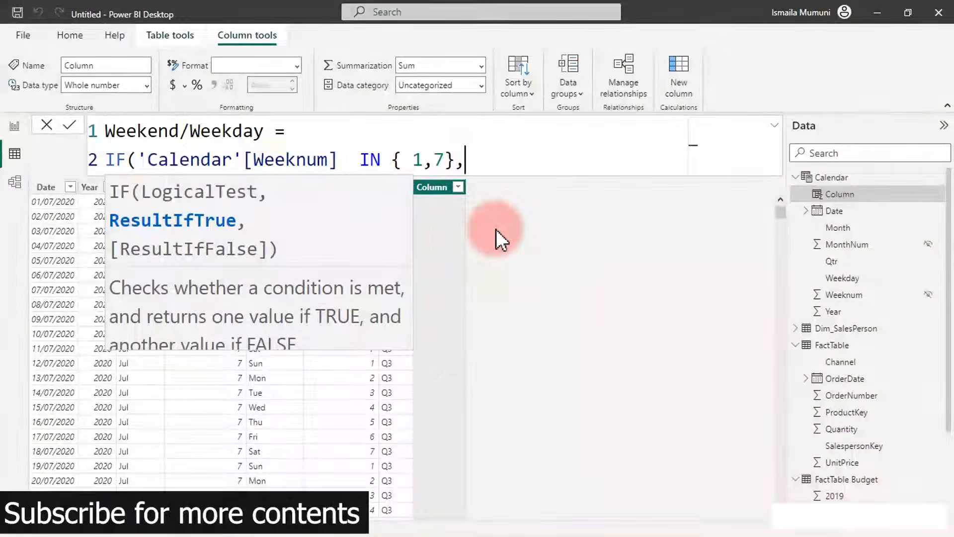
Return "Weekend" when the test is true and "Weeday" otherwise, each on its own line, then close and commit the IF formula.
{"action": "key", "text": "shift+Return"}
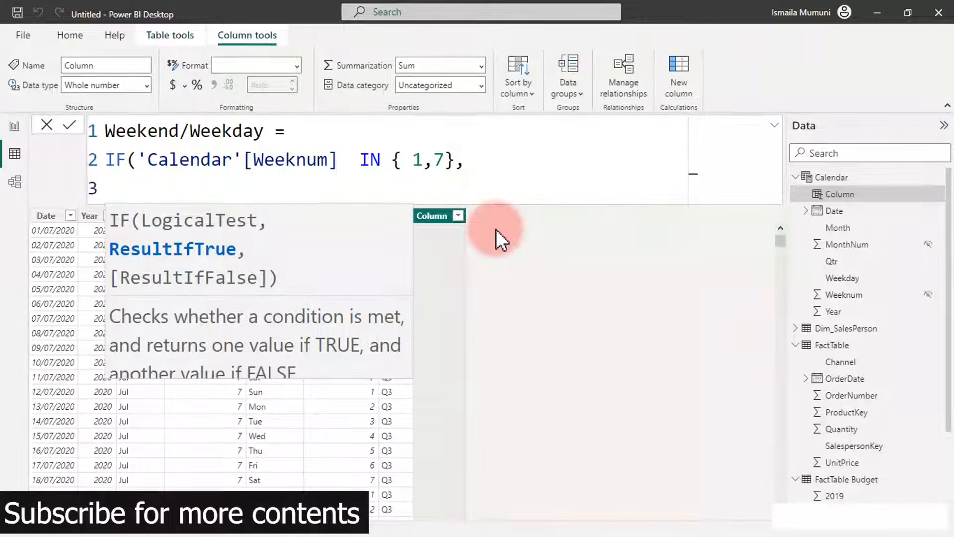
{"action": "key", "text": "Tab"}
{"action": "type", "text": "\"Weekend"}
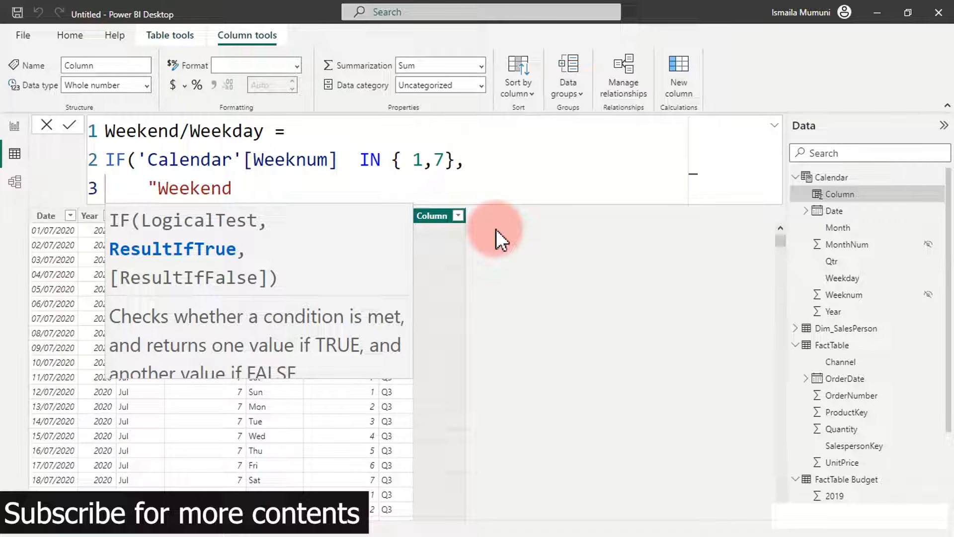
{"action": "type", "text": "\","}
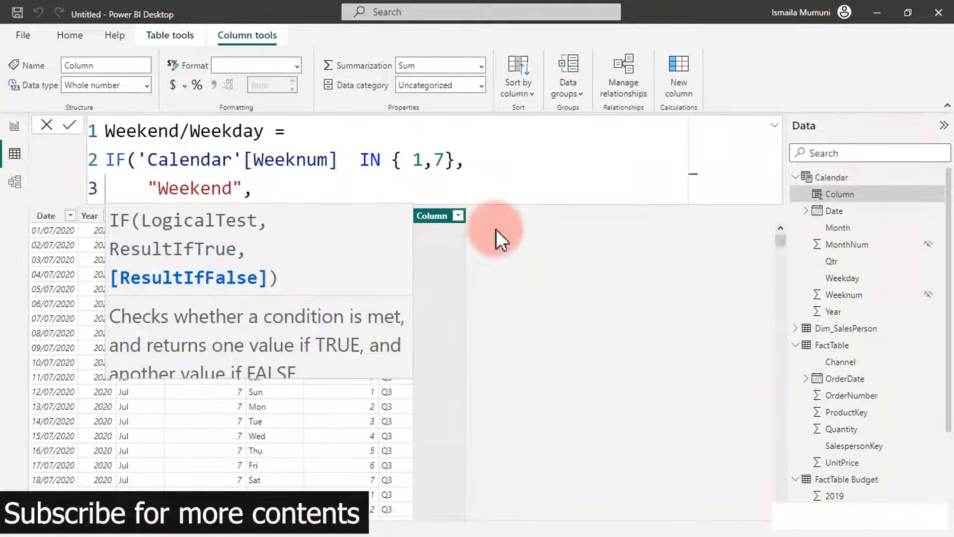
{"action": "key", "text": "shift+Return"}
{"action": "key", "text": "Tab"}
{"action": "type", "text": "\"Weed"}
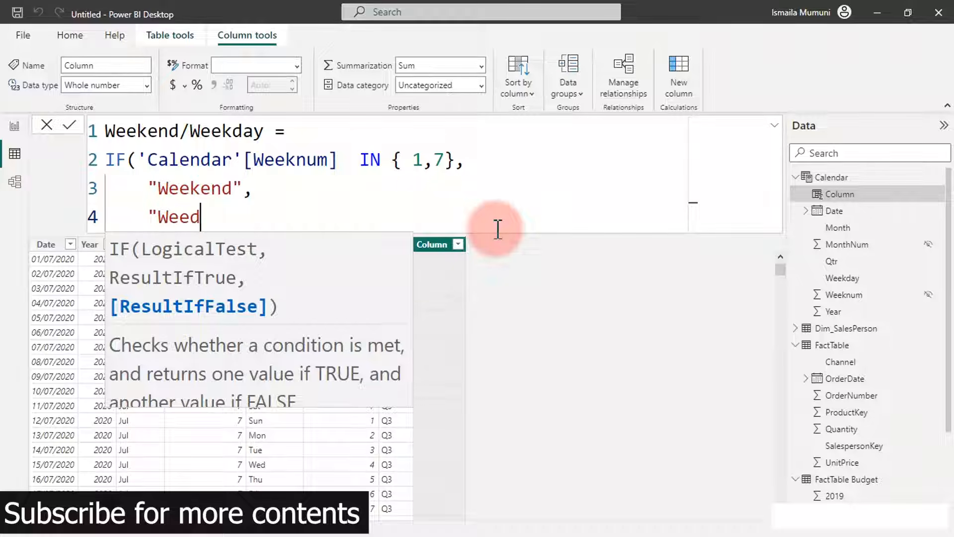
{"action": "type", "text": "ay\""}
{"action": "key", "text": "shift+Return"}
{"action": "key", "text": "BackSpace"}
{"action": "type", "text": ")"}
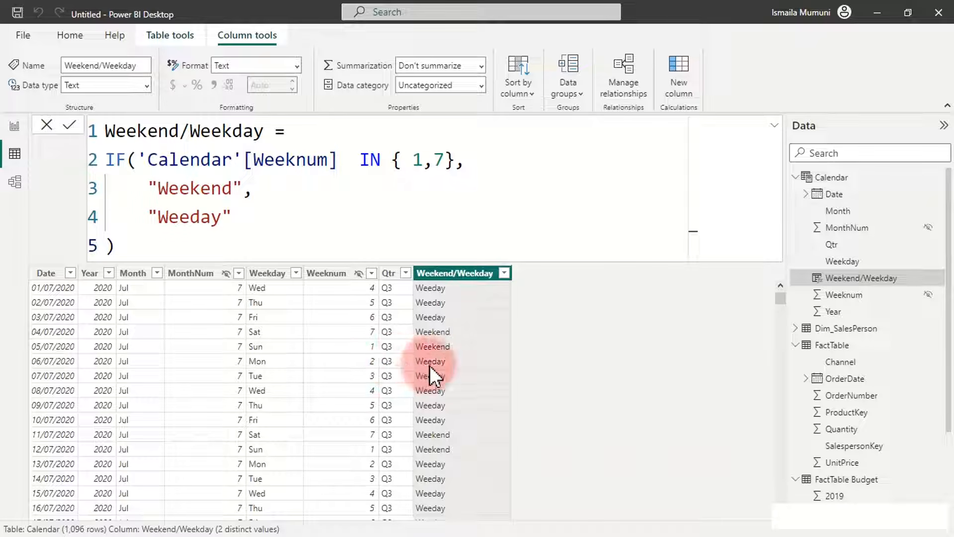
Change the false result of the Weekend/Weekday formula to "Weekay" and commit it.
{"action": "left_click", "coordinate": [202, 217]}
{"action": "key", "text": "BackSpace"}
{"action": "type", "text": "k"}
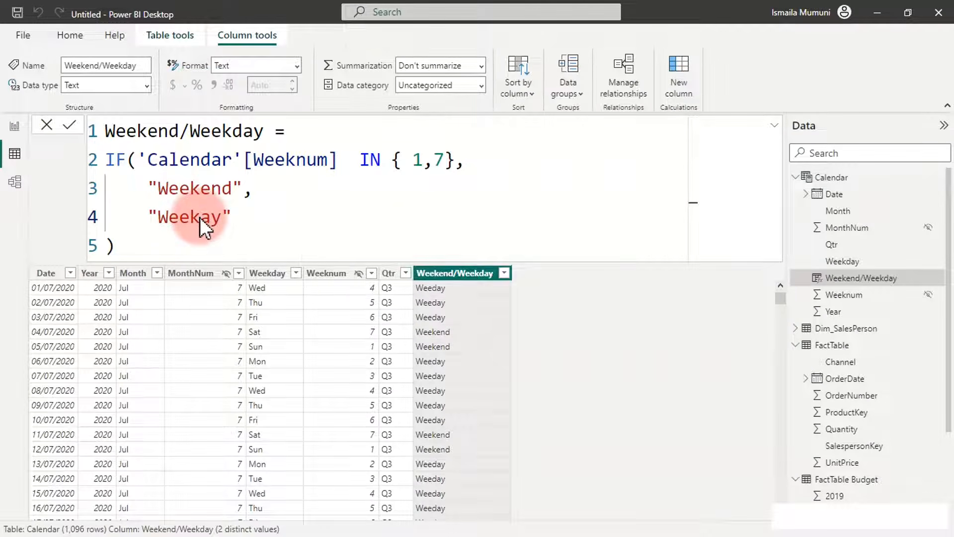
{"action": "key", "text": "Return"}
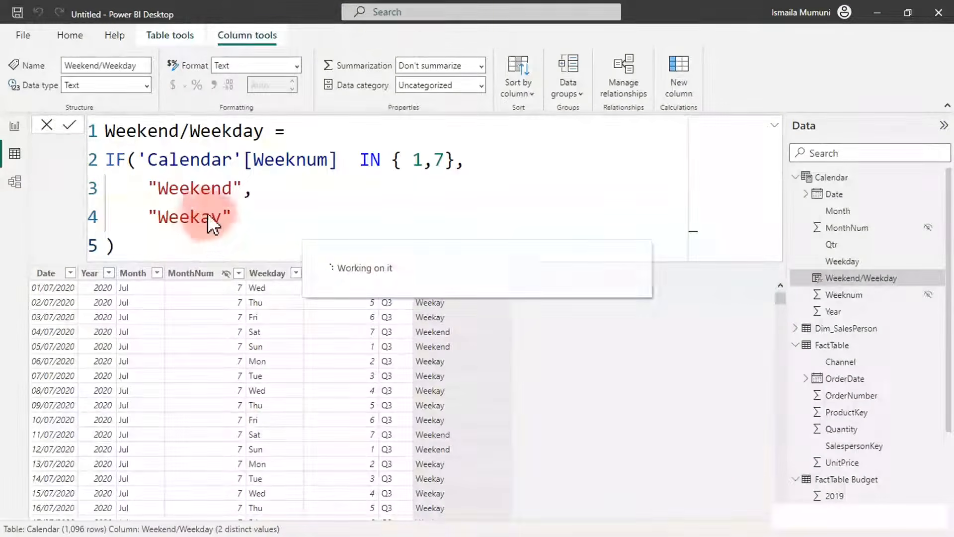
Correct the false result of the Weekend/Weekday formula to "Weekday" and commit it.
{"action": "double_click", "coordinate": [199, 217]}
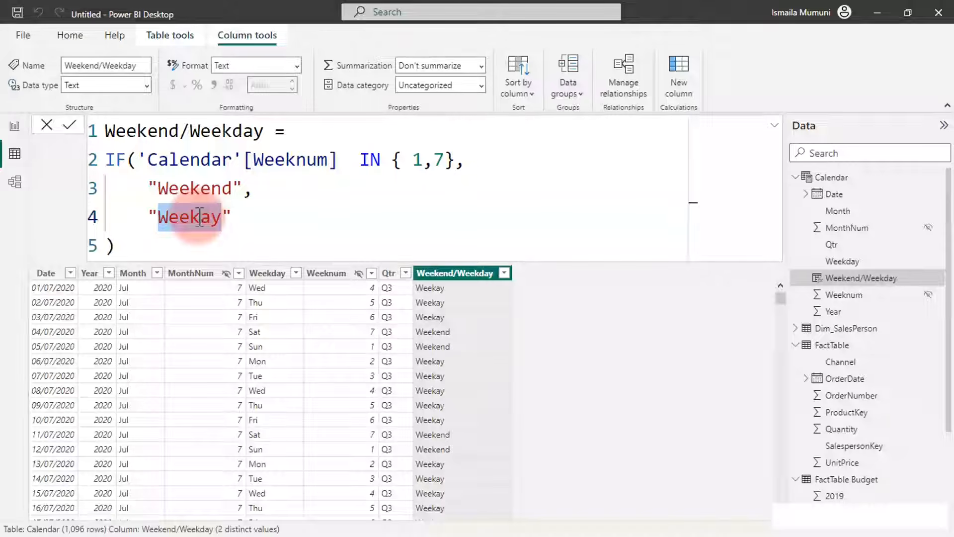
{"action": "type", "text": "d"}
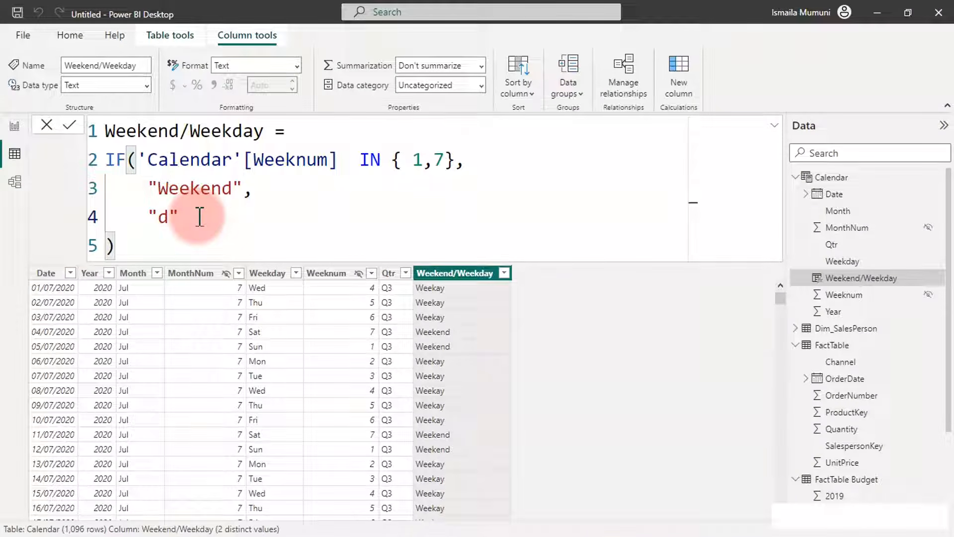
{"action": "key", "text": "BackSpace"}
{"action": "type", "text": "Weekday"}
{"action": "left_click", "coordinate": [199, 217]}
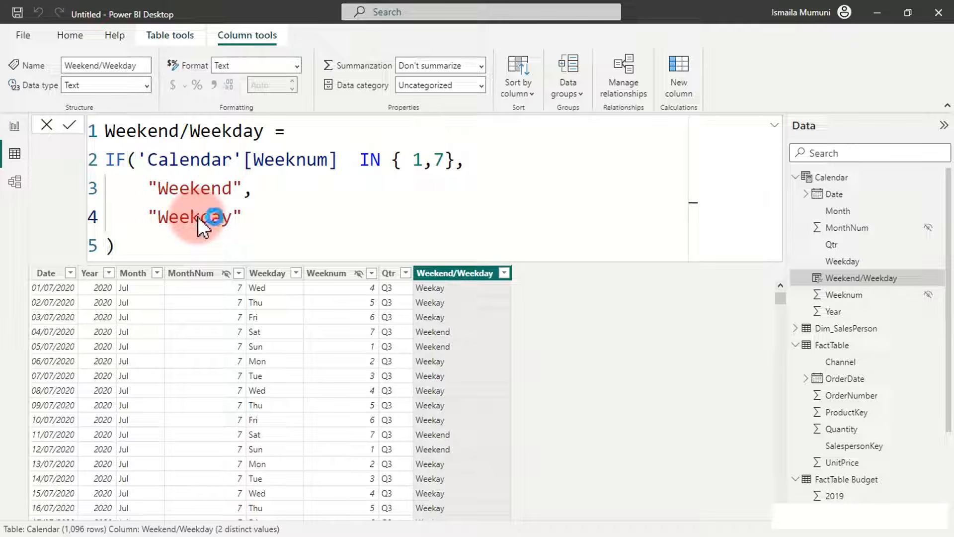
{"action": "key", "text": "Return"}
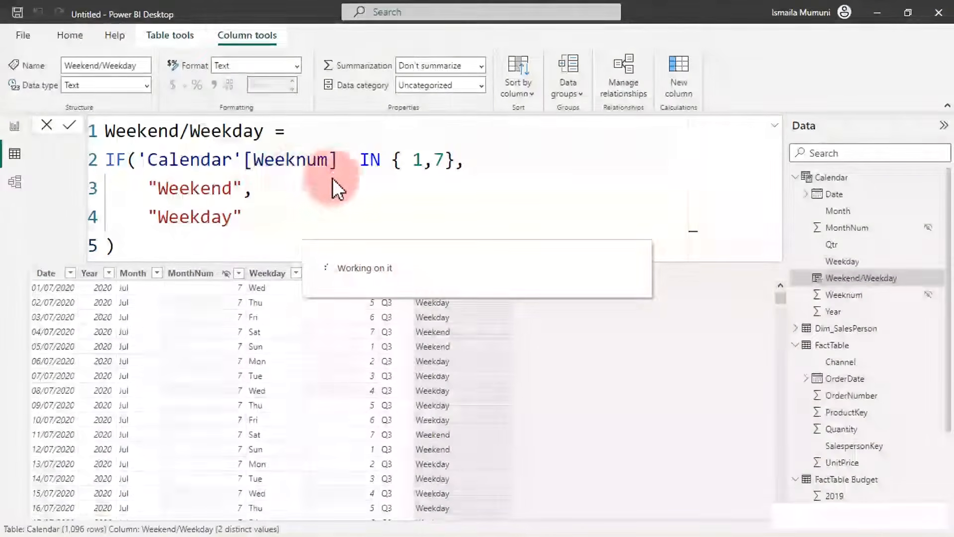
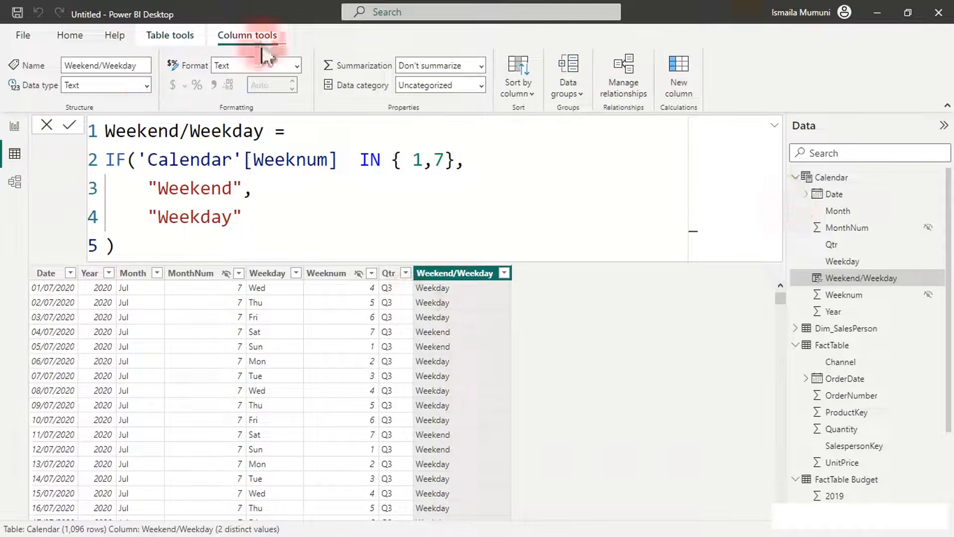
Mark the Calendar table as a date table, using Date as its date column.
{"action": "left_click", "coordinate": [46, 273]}
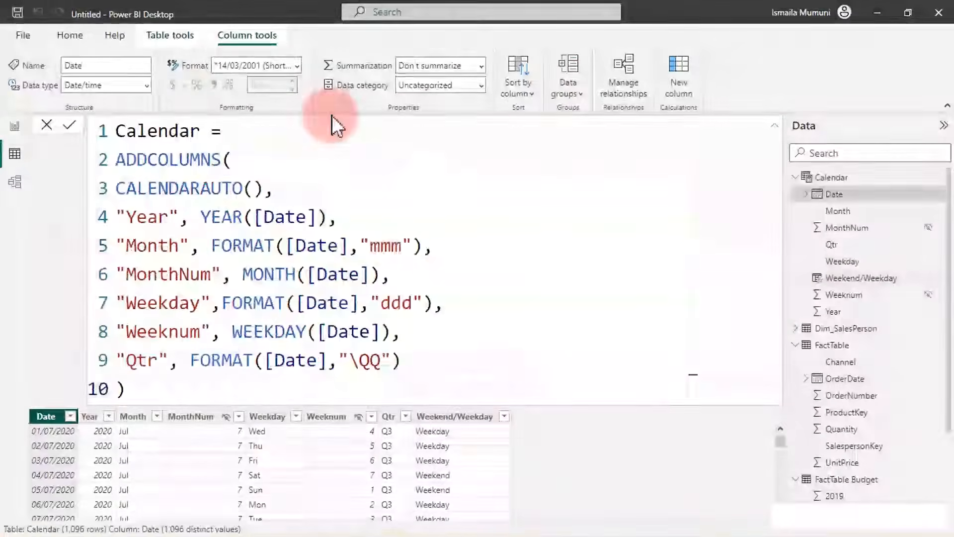
{"action": "left_click", "coordinate": [184, 33]}
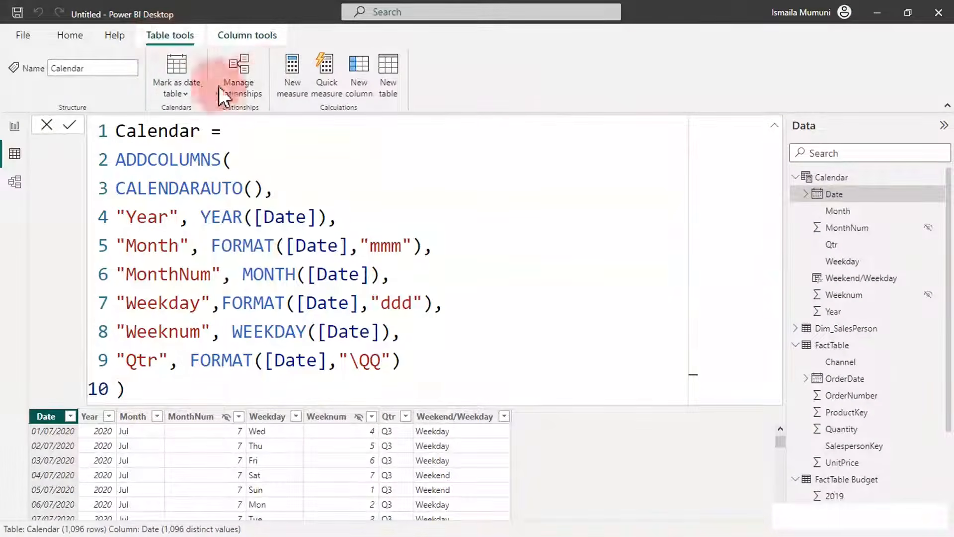
{"action": "left_click", "coordinate": [172, 92]}
{"action": "left_click", "coordinate": [196, 119]}
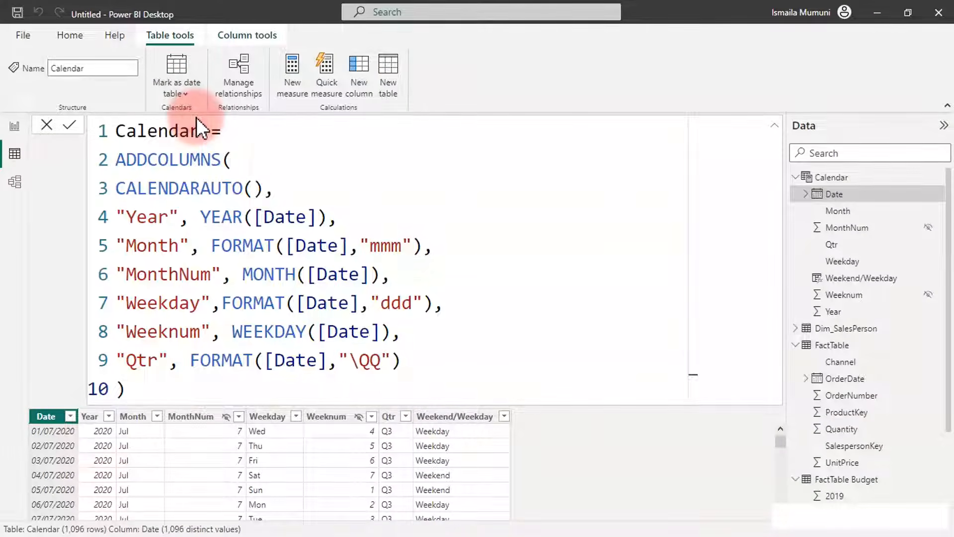
{"action": "left_click", "coordinate": [326, 256]}
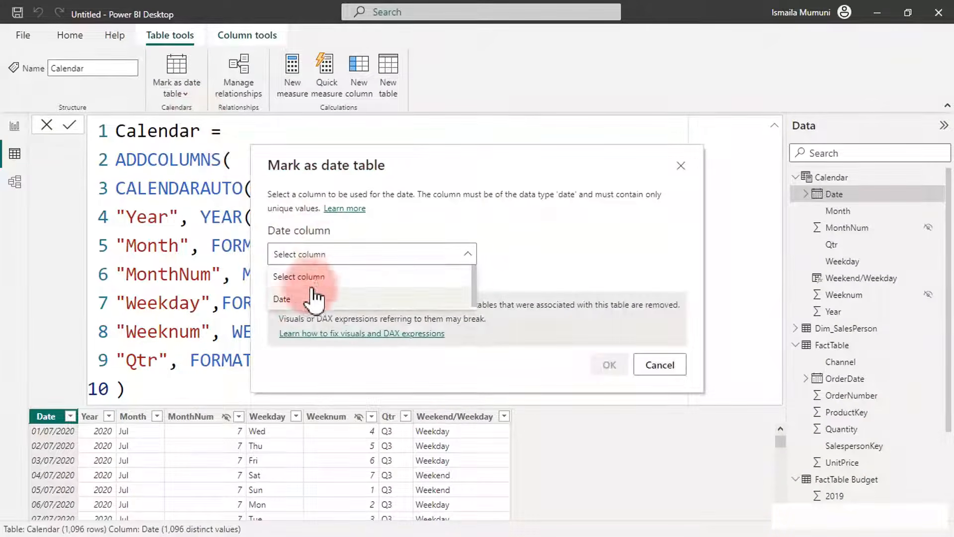
{"action": "left_click", "coordinate": [299, 297]}
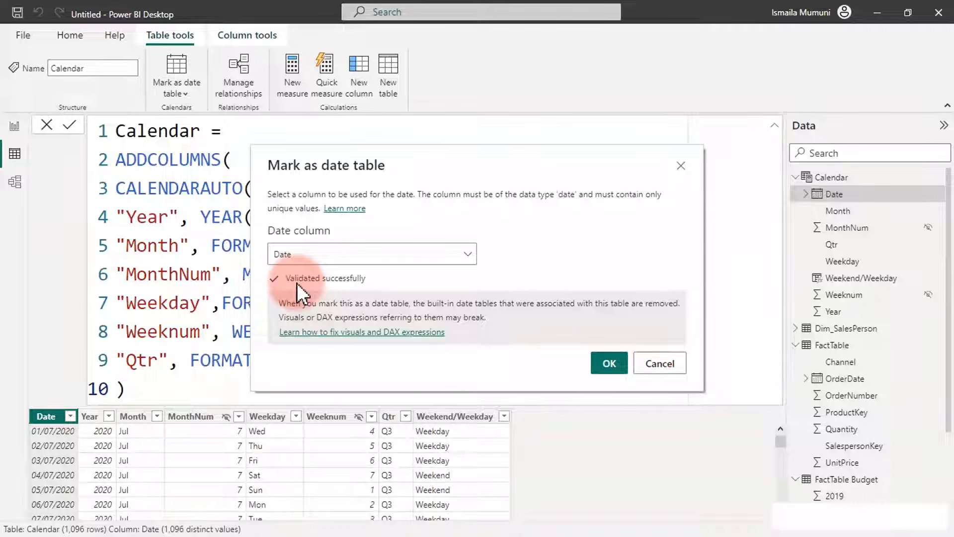
{"action": "left_click", "coordinate": [610, 363]}
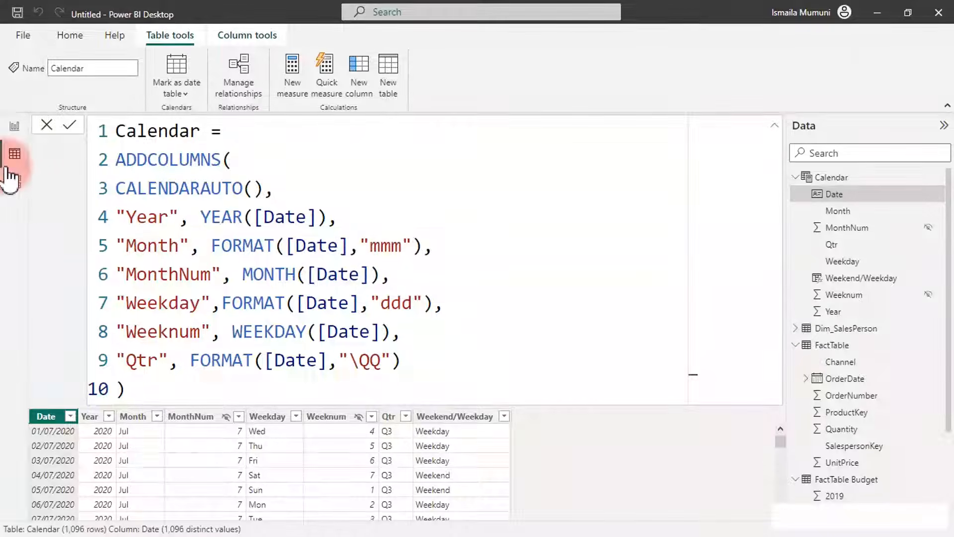
Rearrange the model diagram with Calendar above FactTable, Dim_SalesPerson above FactTable Budget, and Measure Table off to the side.
{"action": "left_click", "coordinate": [15, 184]}
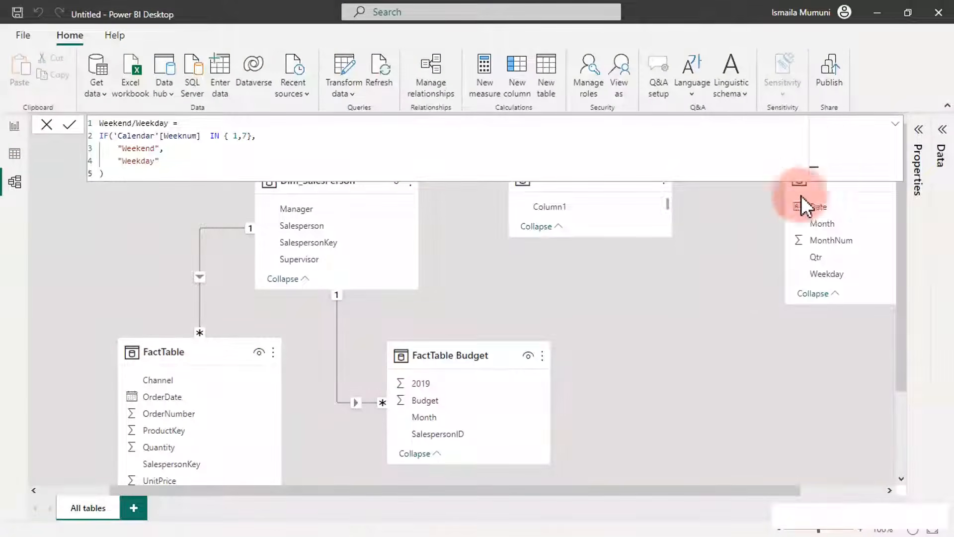
{"action": "left_click", "coordinate": [895, 123]}
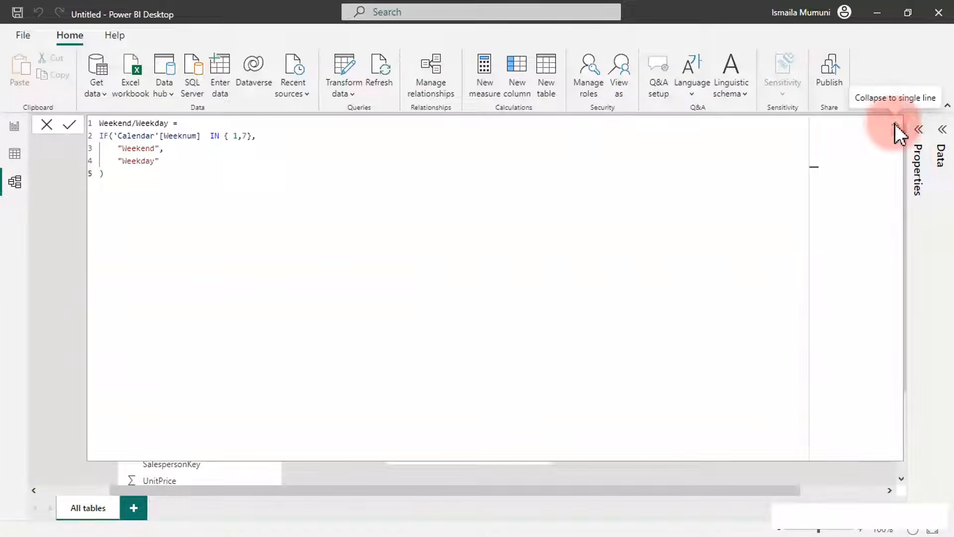
{"action": "left_click", "coordinate": [892, 123]}
{"action": "left_click", "coordinate": [705, 253]}
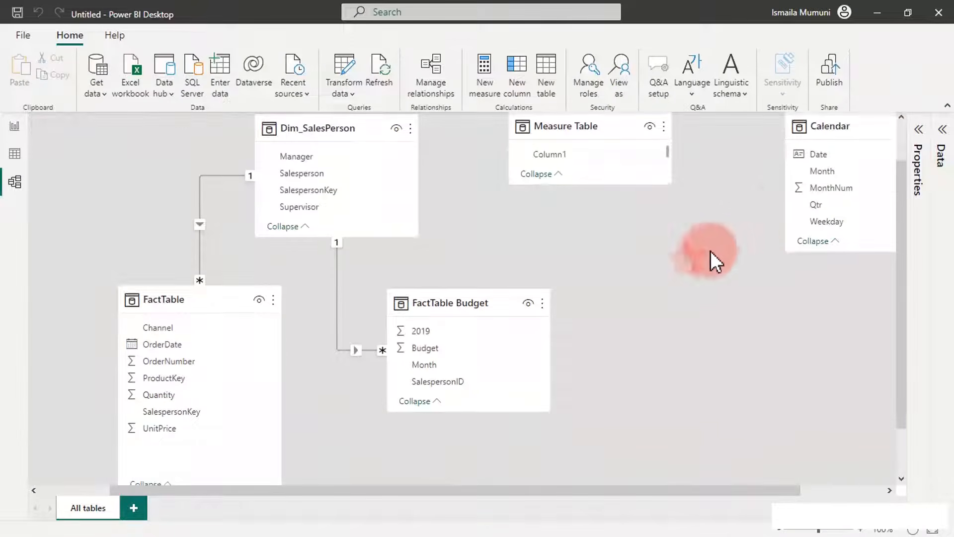
{"action": "scroll", "coordinate": [682, 276], "scroll_direction": "up", "scroll_amount": 1}
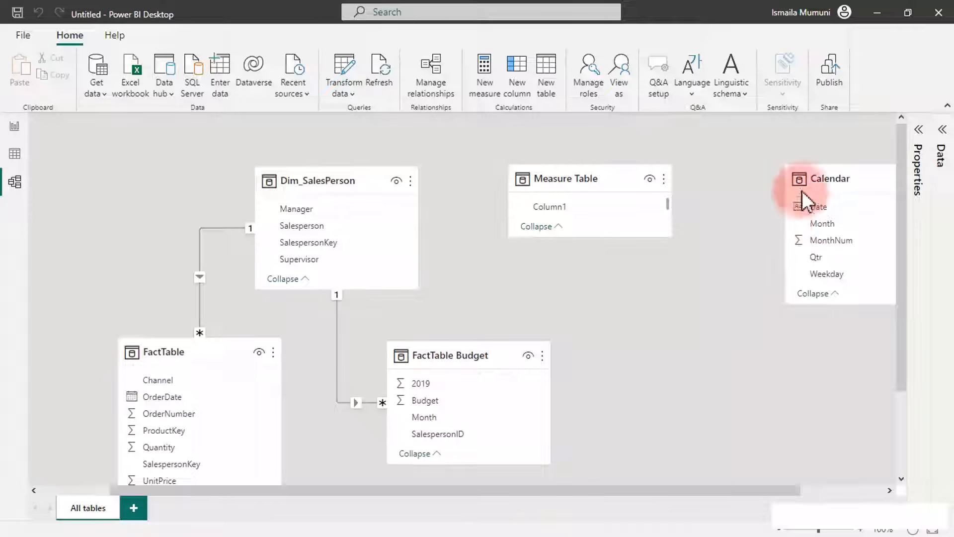
{"action": "left_click_drag", "start_coordinate": [817, 183], "coordinate": [172, 163]}
{"action": "left_click_drag", "start_coordinate": [646, 182], "coordinate": [758, 393]}
{"action": "left_click_drag", "start_coordinate": [442, 179], "coordinate": [489, 181]}
{"action": "left_click_drag", "start_coordinate": [251, 183], "coordinate": [328, 152]}
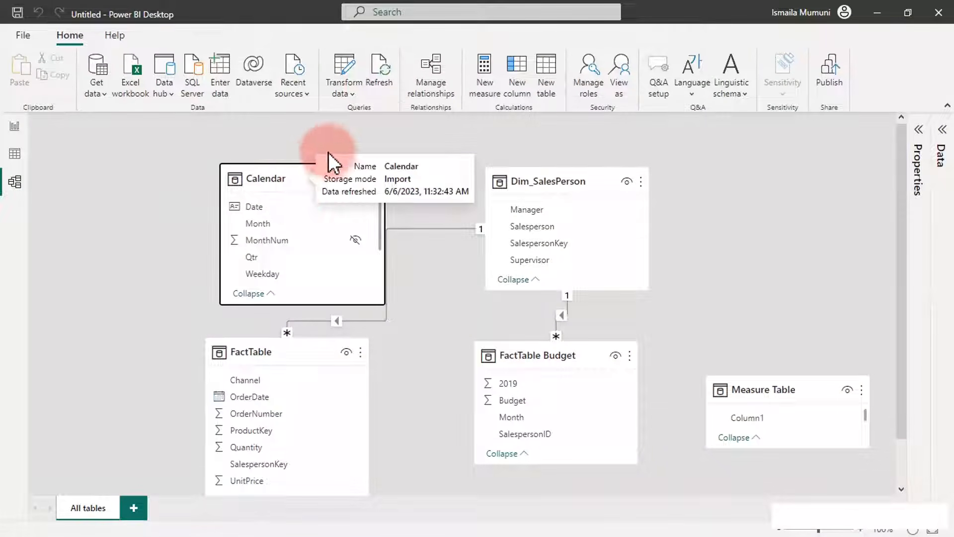
Relate Calendar's Date to FactTable's OrderDate and space the two tables apart in the model diagram.
{"action": "left_click", "coordinate": [266, 212]}
{"action": "left_click_drag", "start_coordinate": [274, 208], "coordinate": [257, 398]}
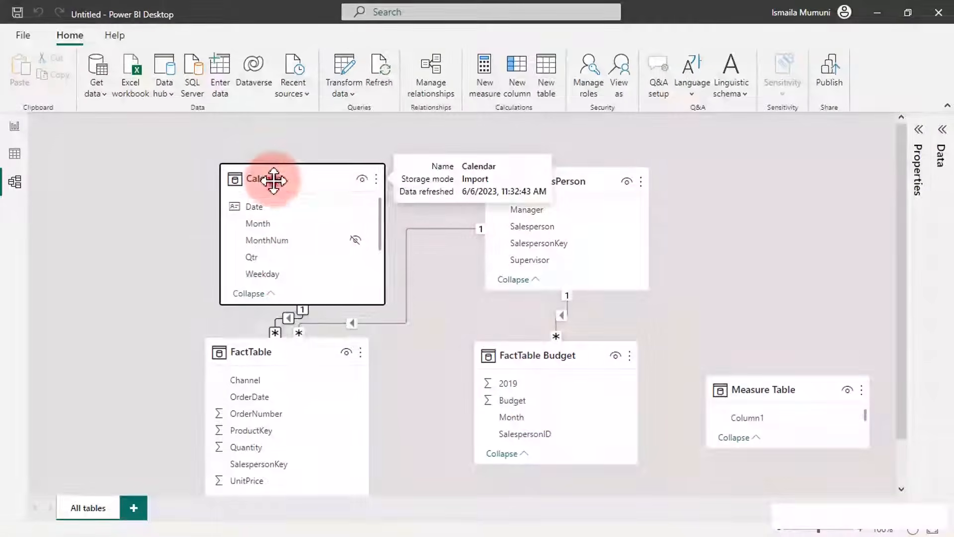
{"action": "left_click_drag", "start_coordinate": [272, 180], "coordinate": [259, 173]}
{"action": "left_click_drag", "start_coordinate": [273, 342], "coordinate": [277, 387]}
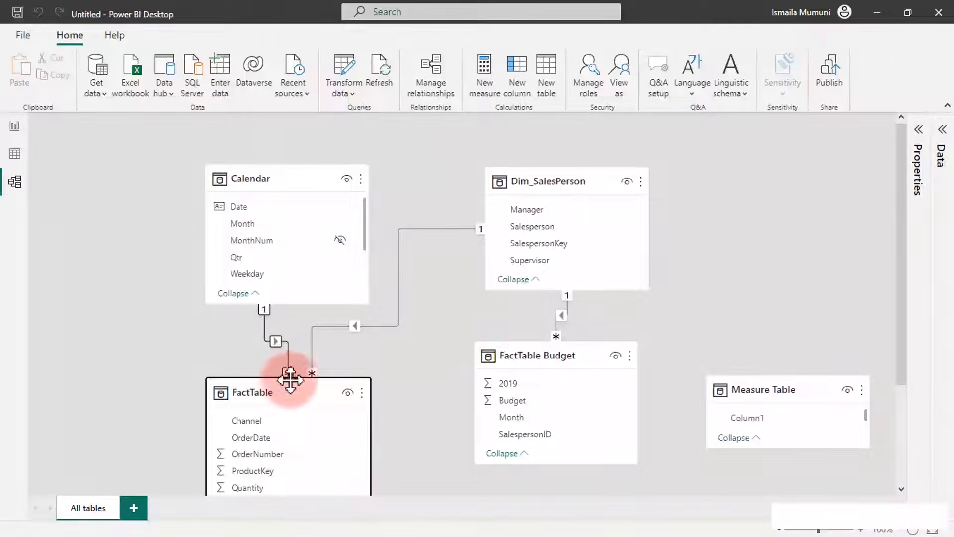
{"action": "left_click", "coordinate": [543, 367]}
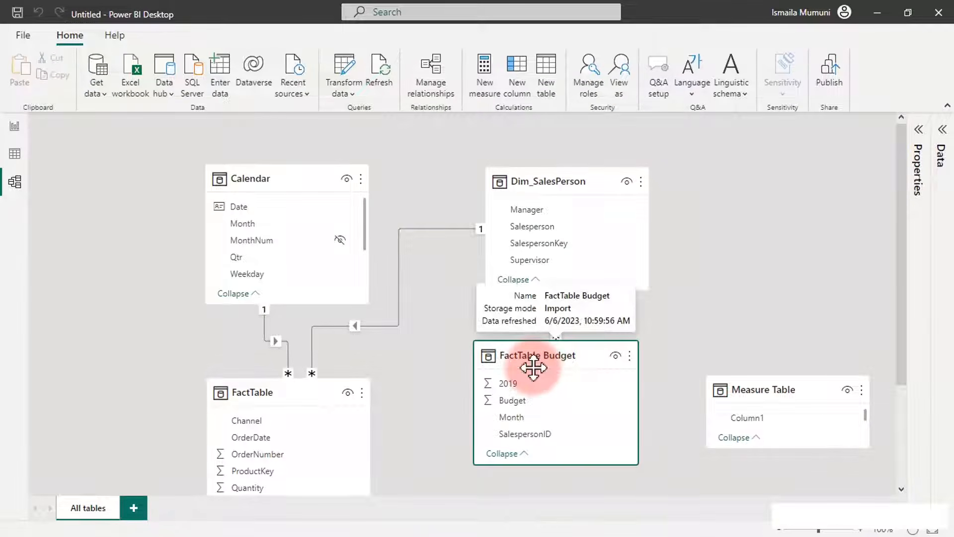
Widen the supervisor matrix on the report page so the Total Budget column fits completely.
{"action": "left_click", "coordinate": [15, 127]}
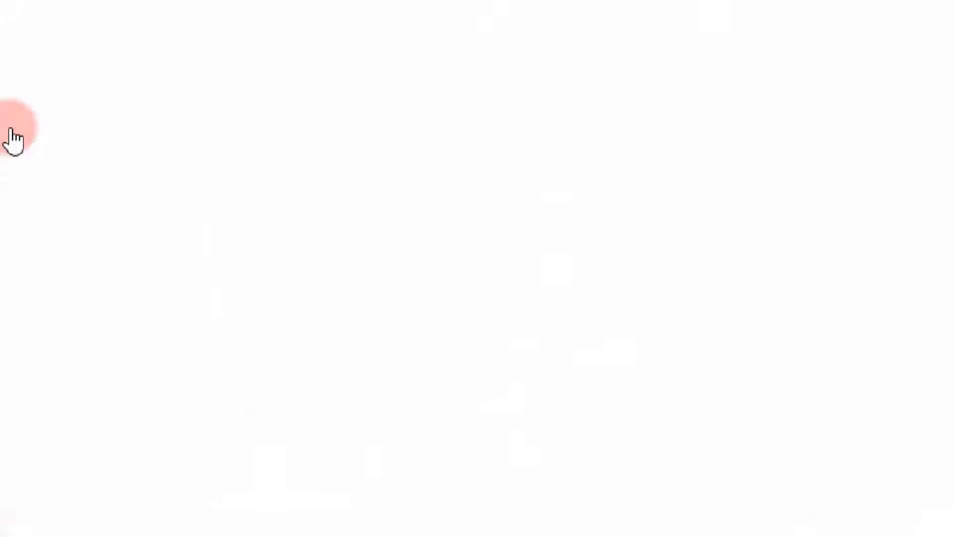
{"action": "left_click", "coordinate": [580, 171]}
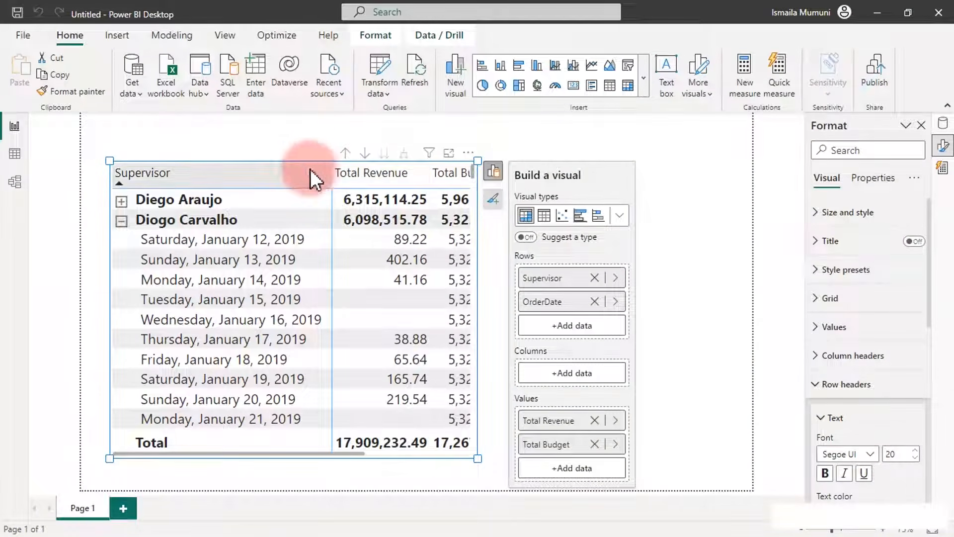
{"action": "left_click", "coordinate": [299, 144]}
{"action": "left_click", "coordinate": [291, 177]}
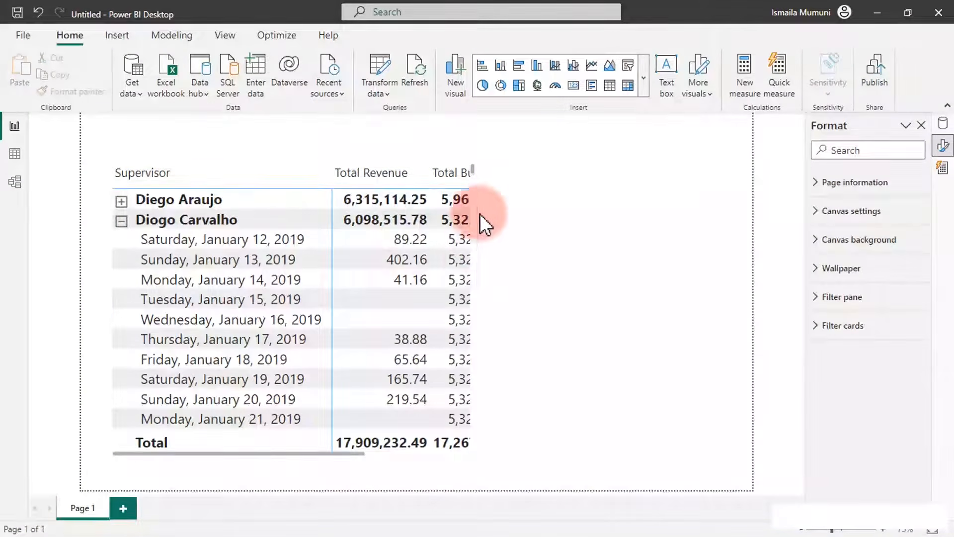
{"action": "left_click", "coordinate": [481, 292]}
{"action": "left_click_drag", "start_coordinate": [478, 304], "coordinate": [571, 326]}
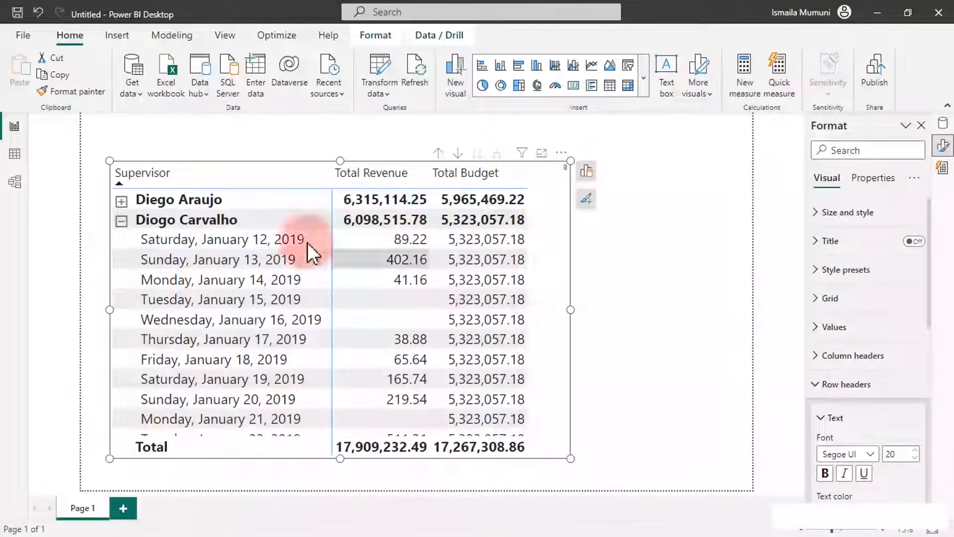
{"action": "left_click", "coordinate": [167, 140]}
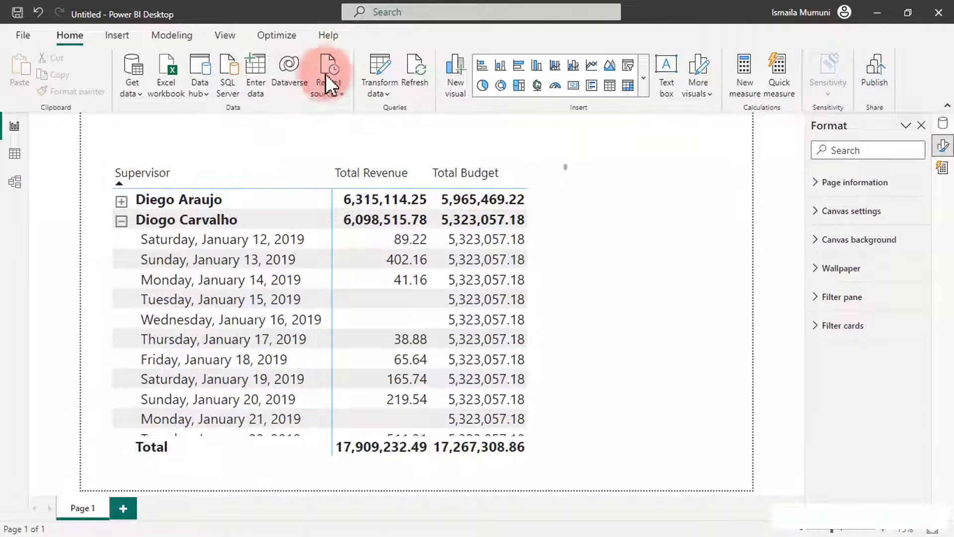
Open the FactTable Budget query in Power Query Editor and rename its 2019 column as Year.
{"action": "left_click", "coordinate": [378, 63]}
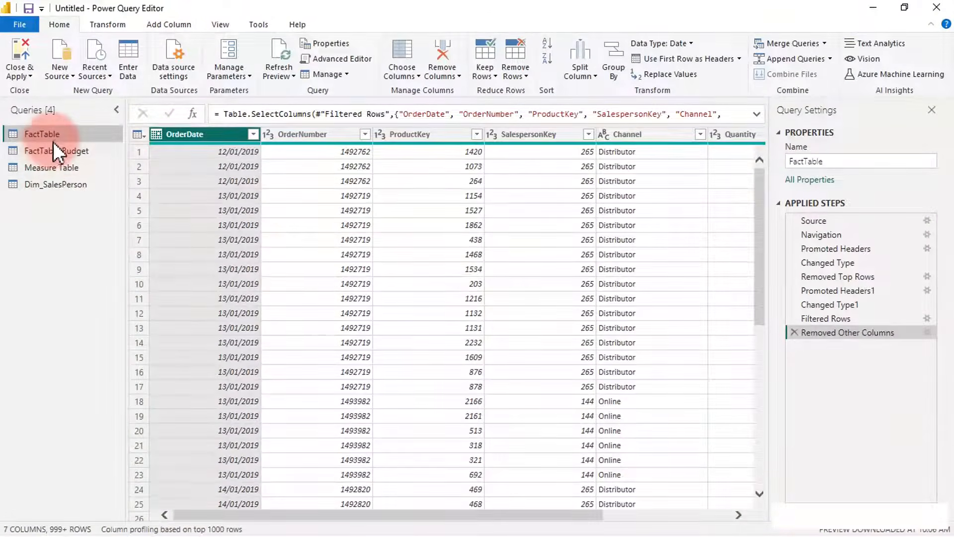
{"action": "left_click", "coordinate": [51, 151]}
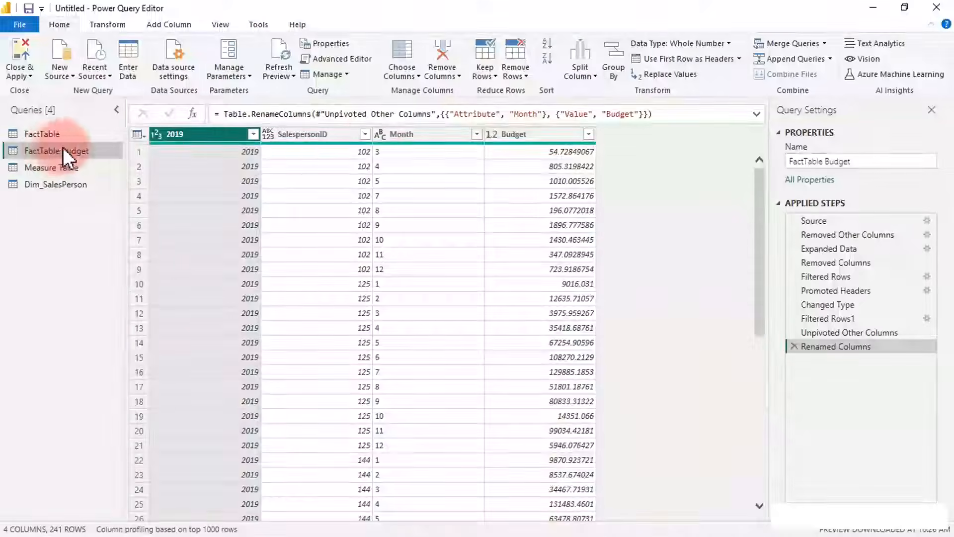
{"action": "left_click", "coordinate": [426, 134]}
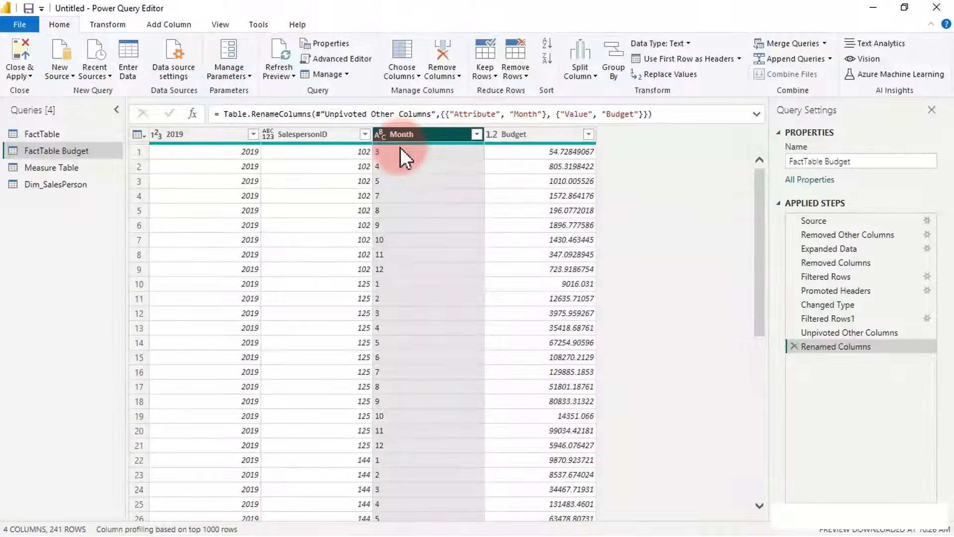
{"action": "double_click", "coordinate": [207, 133]}
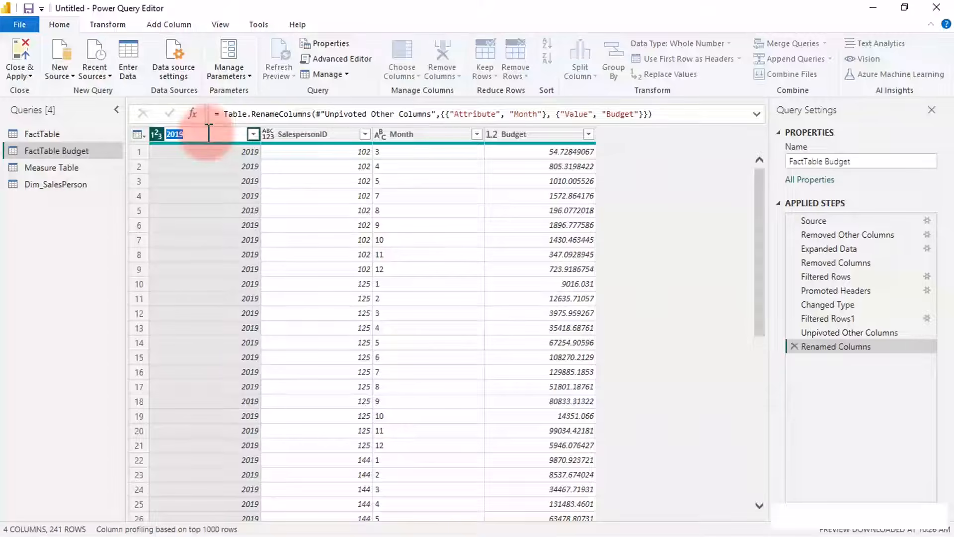
{"action": "type", "text": "Year"}
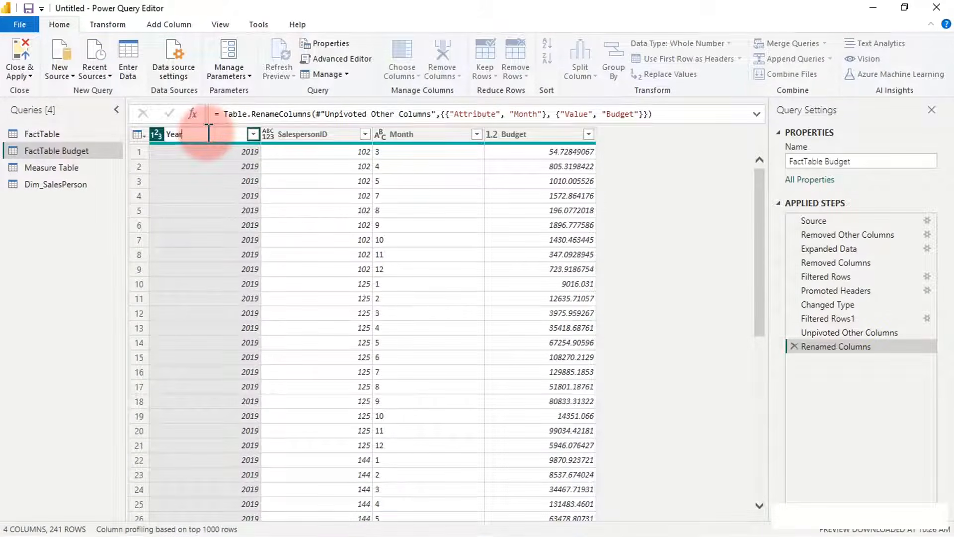
{"action": "key", "text": "Return"}
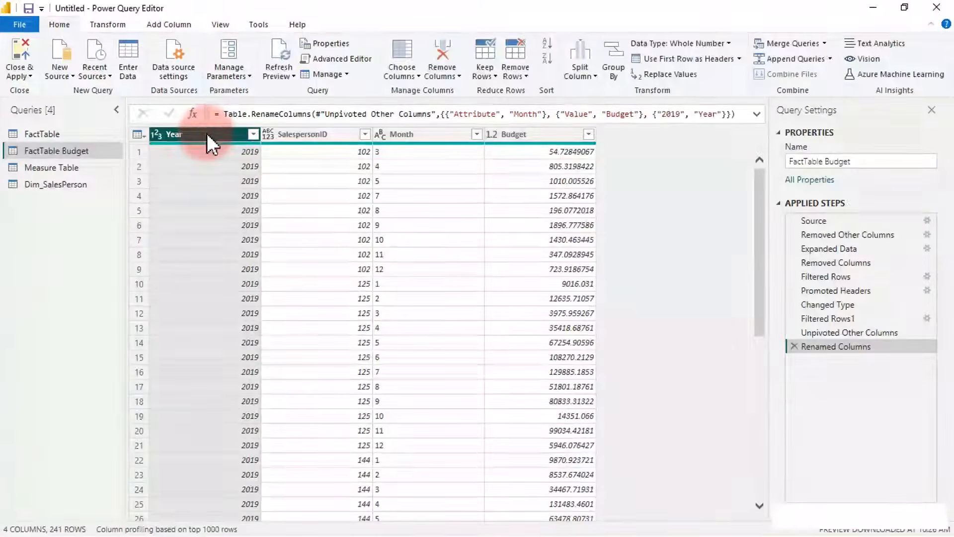
Set up a merge of FactTable Budget's Month and Year columns, in that order, with a custom hyphen separator.
{"action": "left_click", "coordinate": [413, 135]}
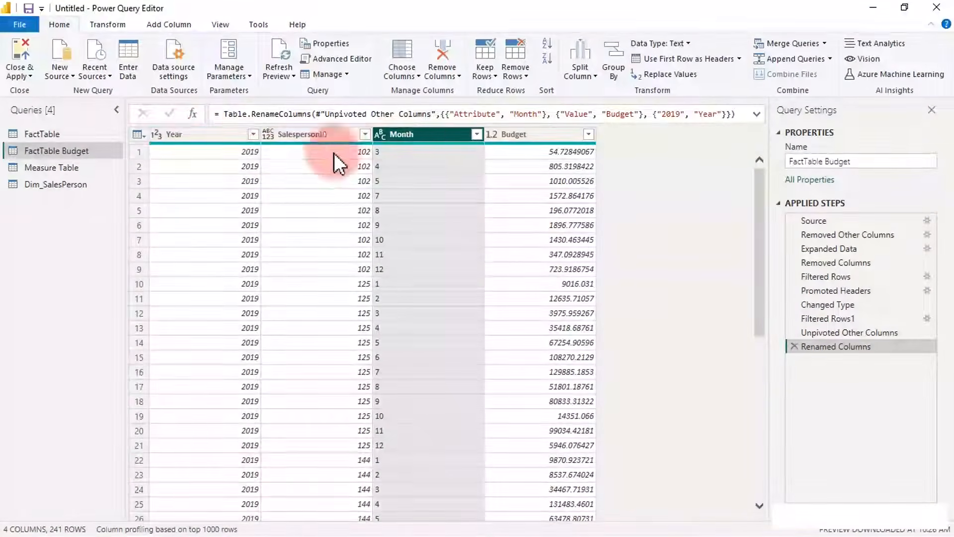
{"action": "double_click", "coordinate": [202, 134]}
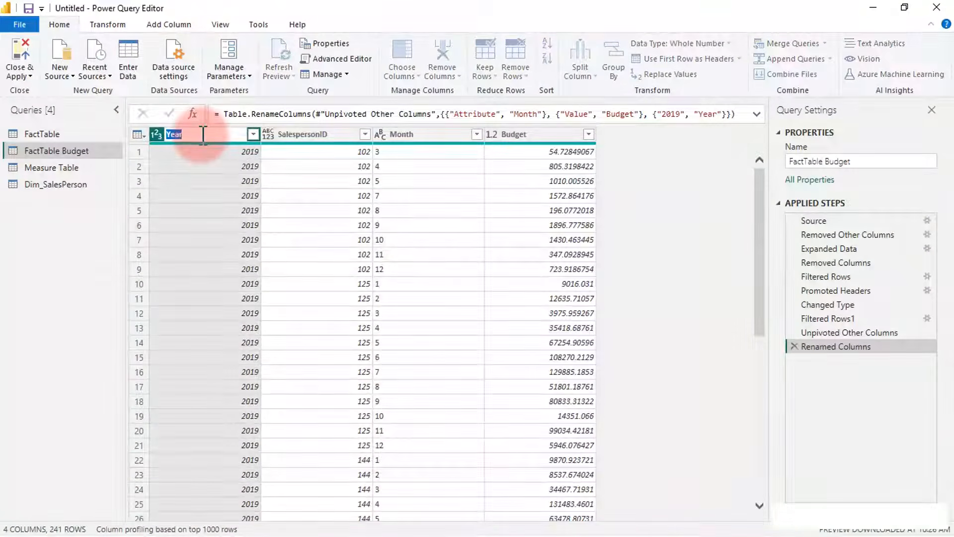
{"action": "left_click", "coordinate": [406, 136]}
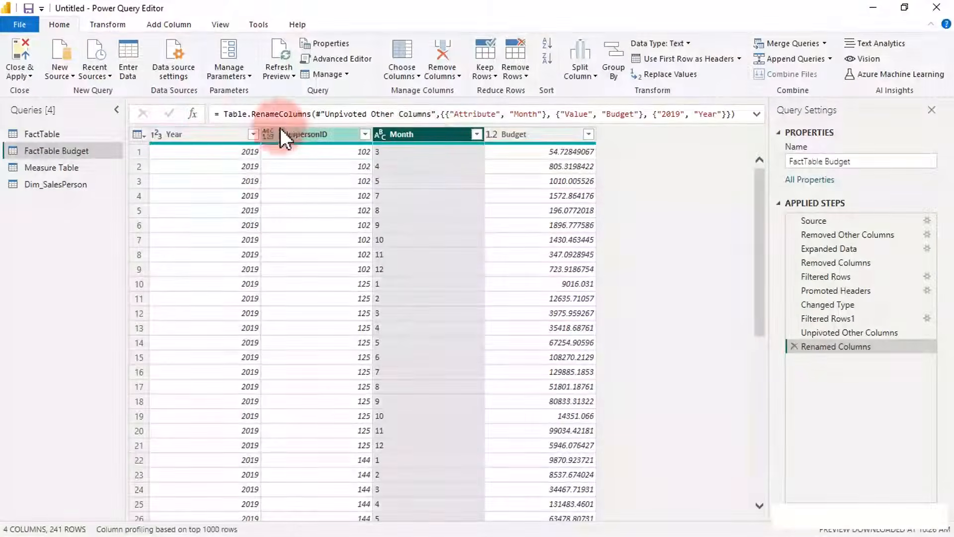
{"action": "left_click", "coordinate": [208, 135], "text": "ctrl"}
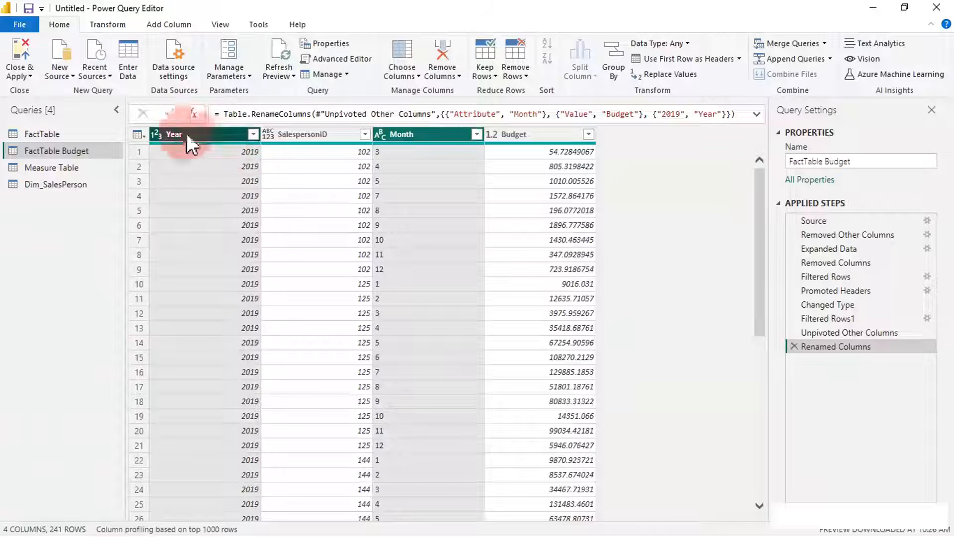
{"action": "left_click", "coordinate": [107, 23]}
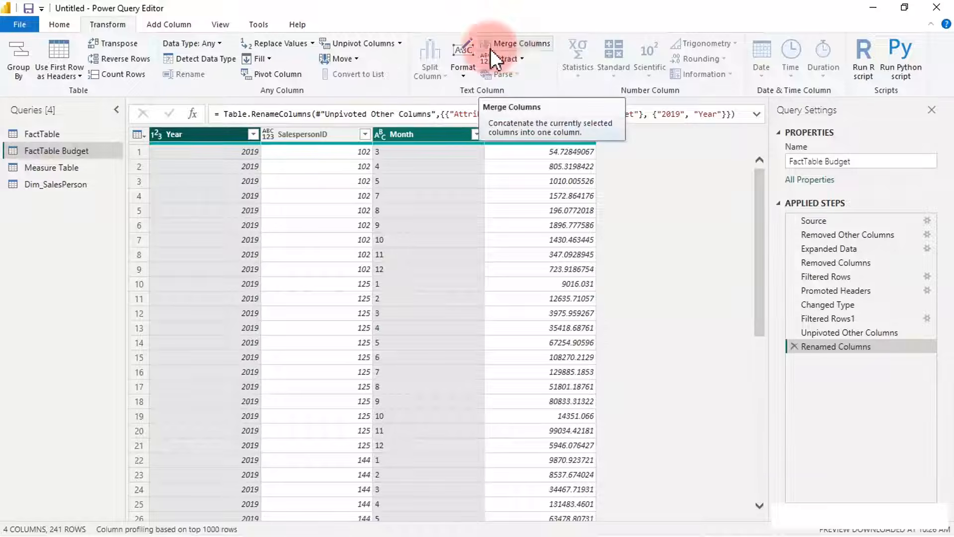
{"action": "right_click", "coordinate": [218, 133]}
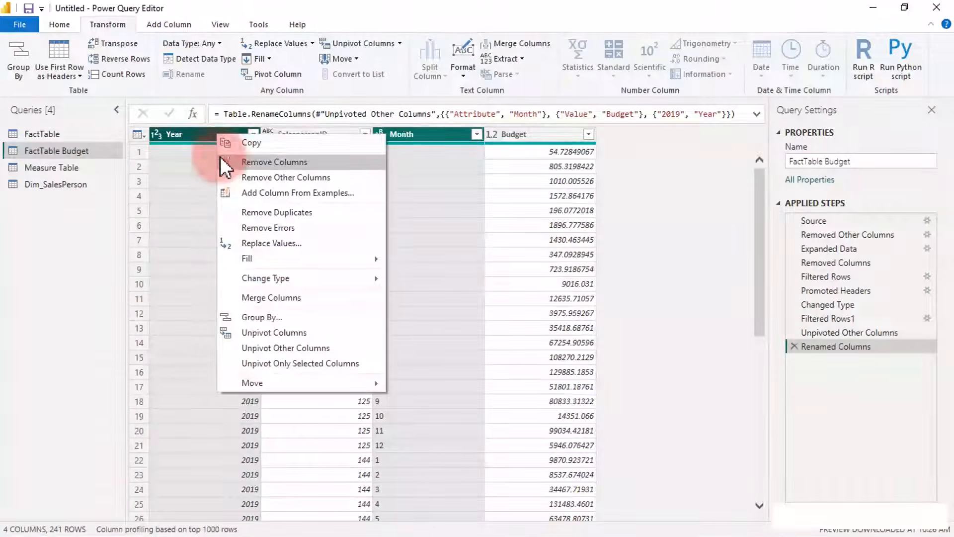
{"action": "left_click", "coordinate": [268, 297]}
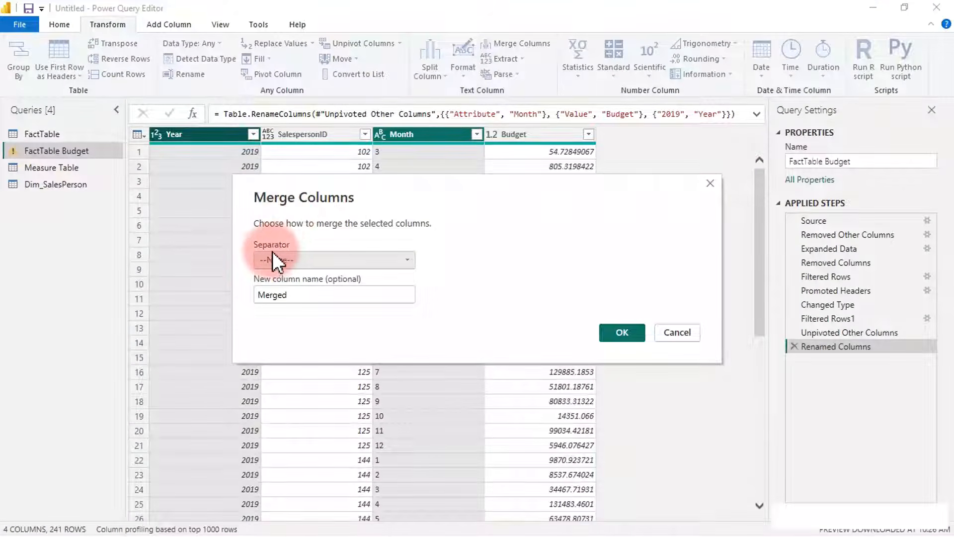
{"action": "left_click", "coordinate": [284, 260]}
{"action": "left_click", "coordinate": [400, 265]}
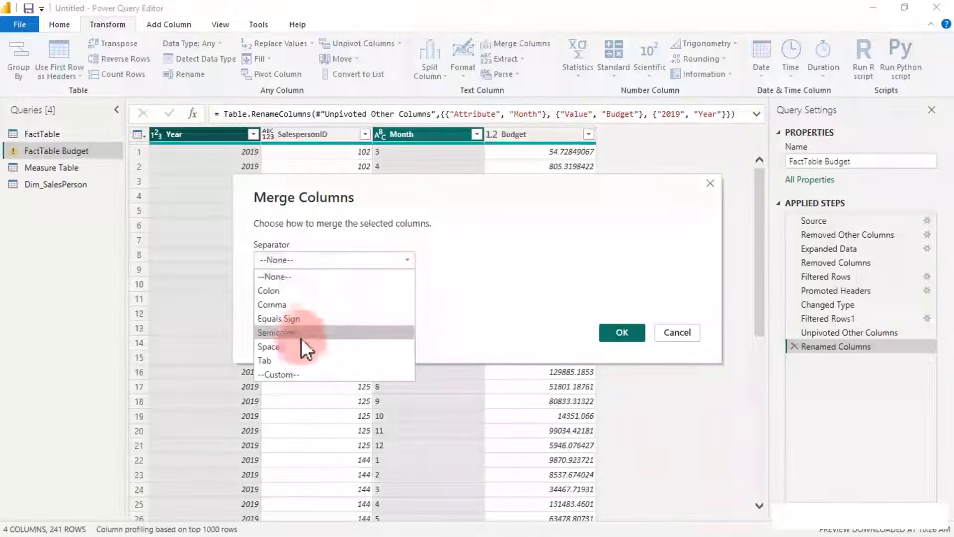
{"action": "left_click", "coordinate": [283, 376]}
{"action": "left_click", "coordinate": [293, 279]}
{"action": "type", "text": "-"}
Name the merged column Budget_Date and complete the merge.
{"action": "left_click", "coordinate": [300, 318]}
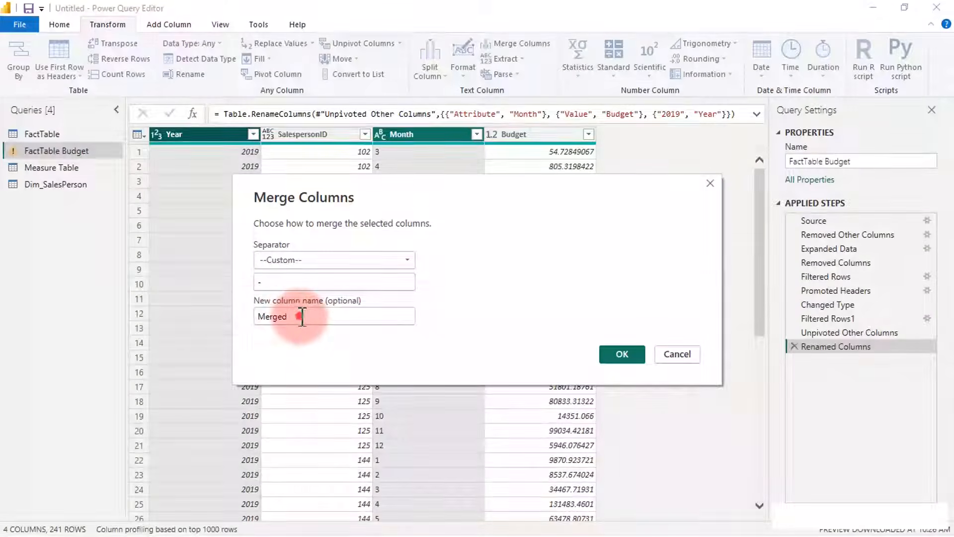
{"action": "left_click_drag", "start_coordinate": [302, 317], "coordinate": [253, 318]}
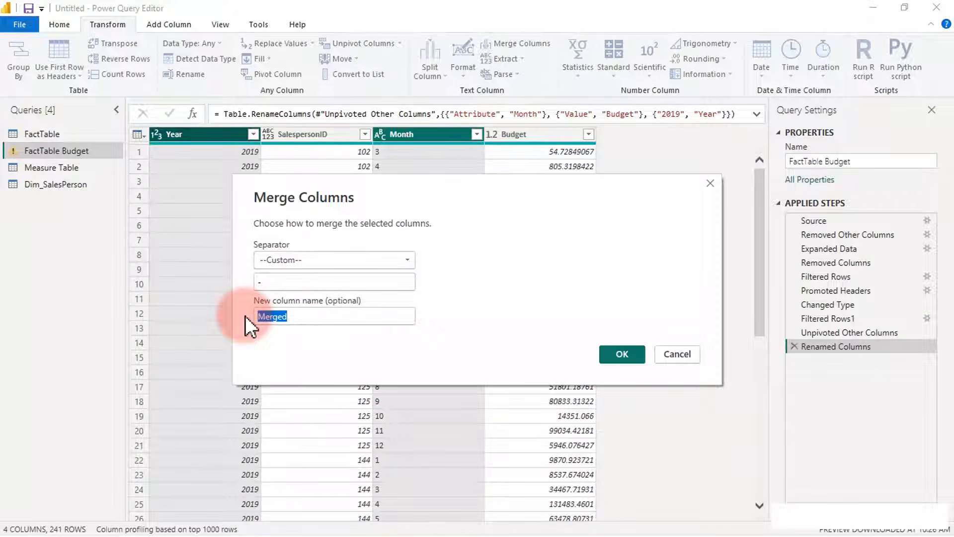
{"action": "type", "text": "Budget"}
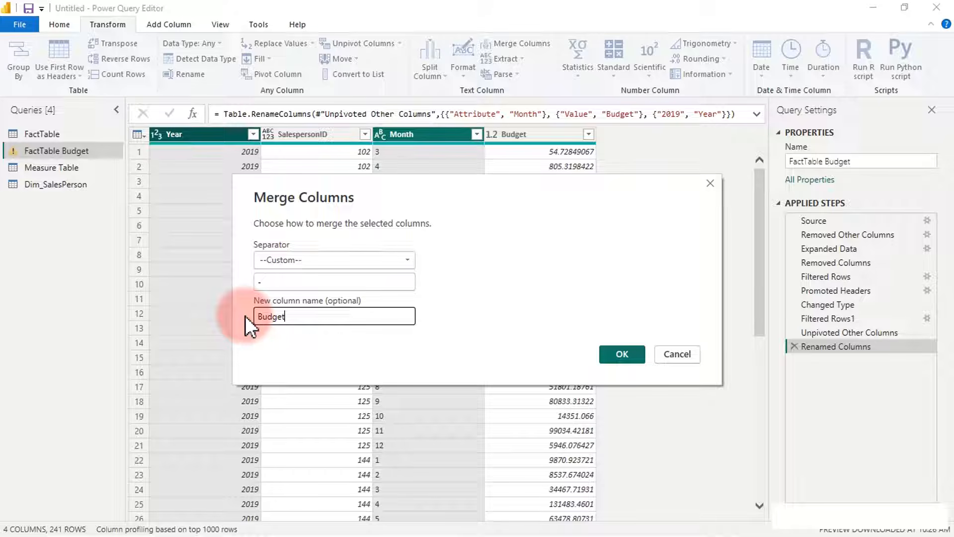
{"action": "type", "text": "_Date"}
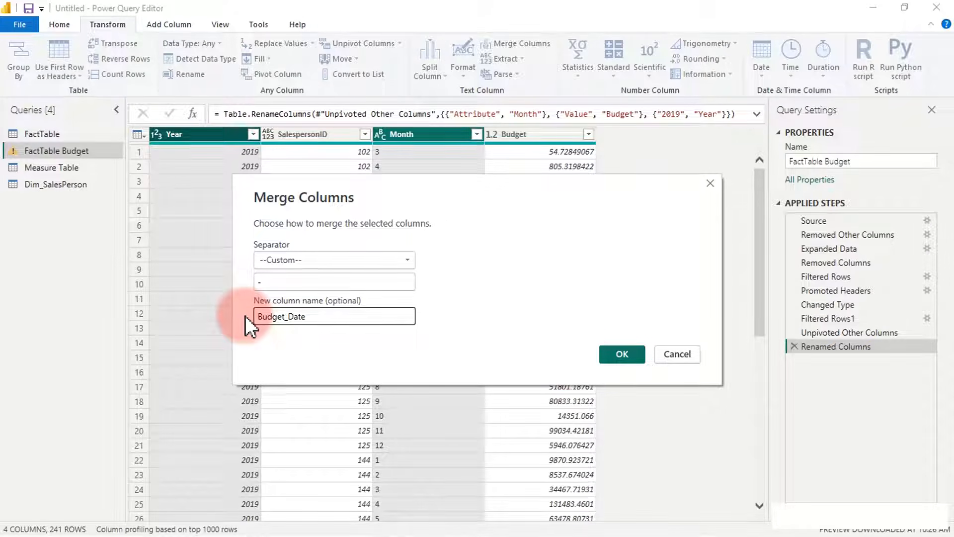
{"action": "left_click", "coordinate": [610, 353]}
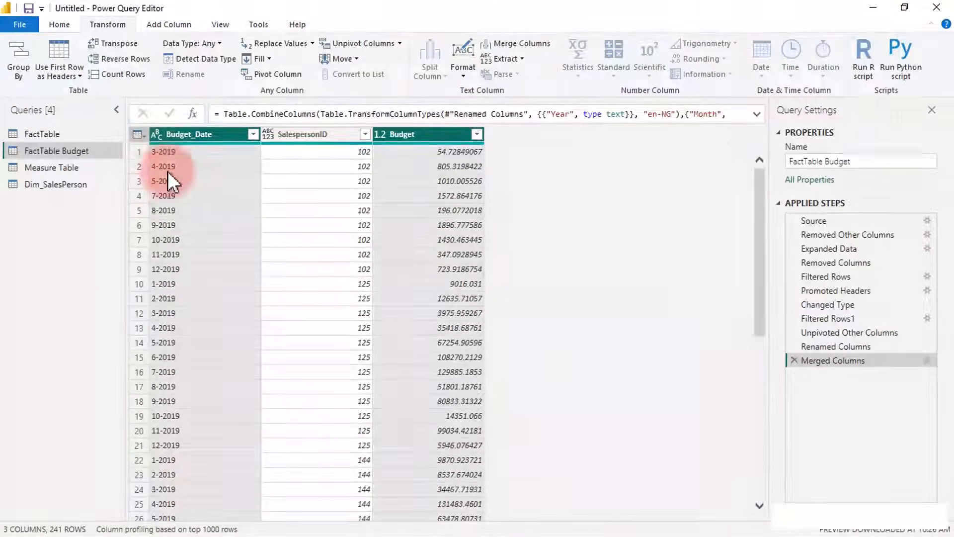
Change the Budget_Date column's data type to Date, look through its rows, and apply the query changes to the model.
{"action": "left_click", "coordinate": [157, 135]}
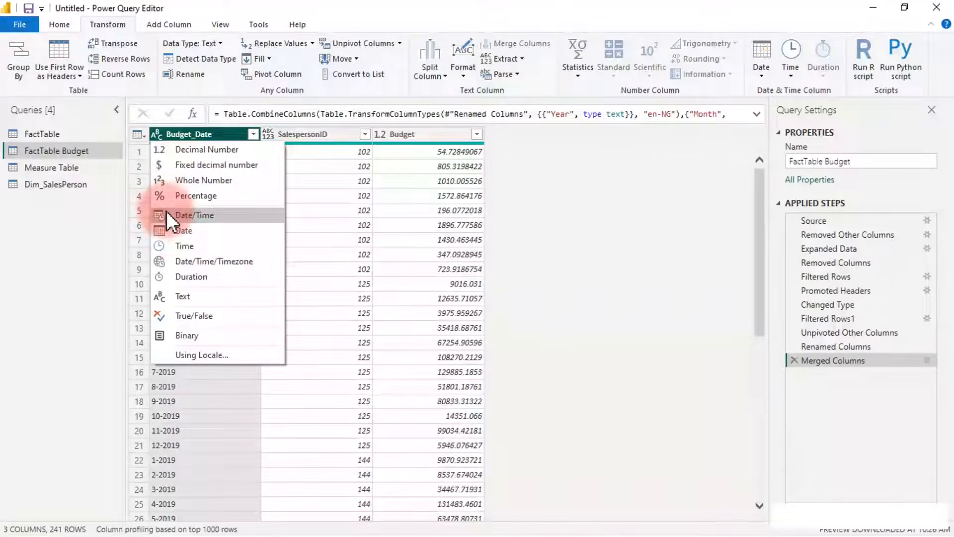
{"action": "left_click", "coordinate": [169, 229]}
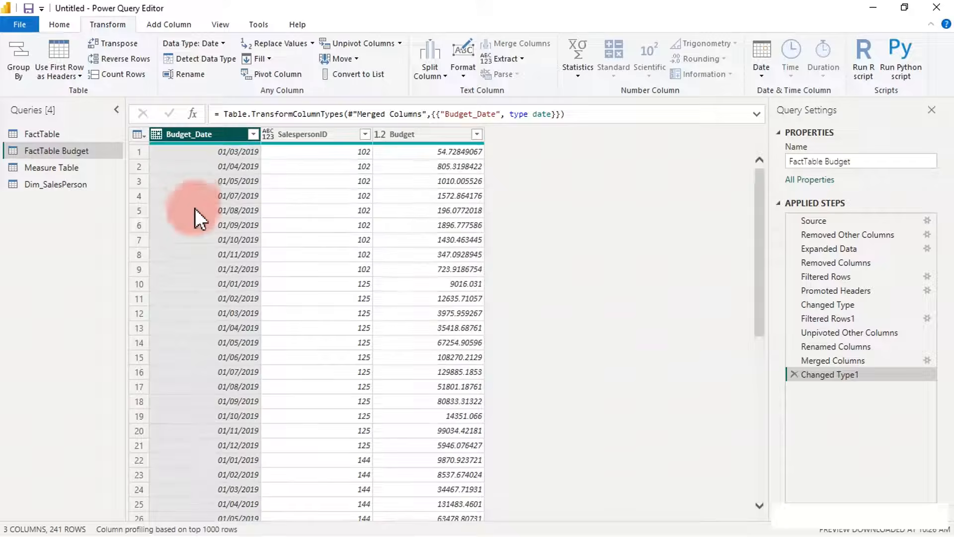
{"action": "scroll", "coordinate": [194, 207], "scroll_direction": "down", "scroll_amount": 15}
{"action": "scroll", "coordinate": [193, 261], "scroll_direction": "down", "scroll_amount": 10}
{"action": "scroll", "coordinate": [192, 262], "scroll_direction": "up", "scroll_amount": 20}
{"action": "scroll", "coordinate": [193, 261], "scroll_direction": "up", "scroll_amount": 5}
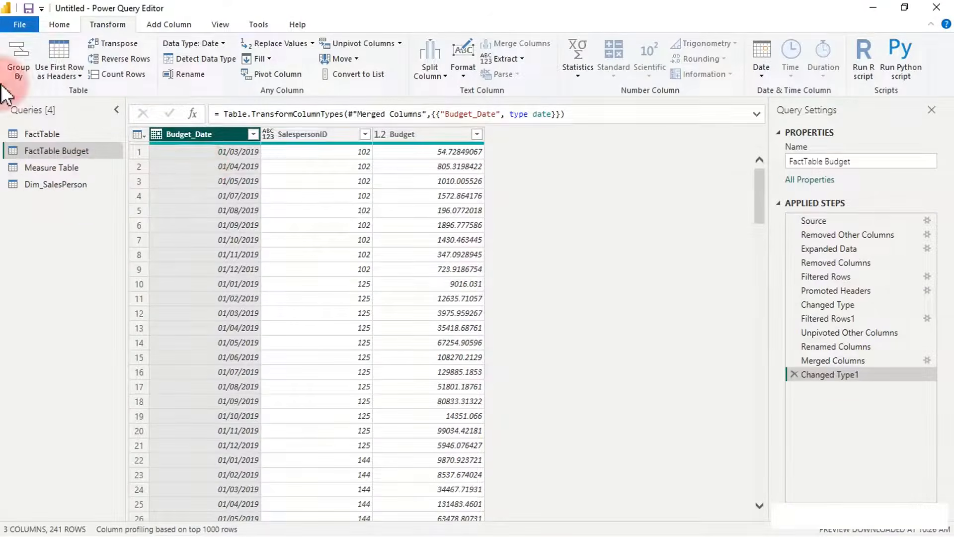
{"action": "left_click", "coordinate": [62, 24]}
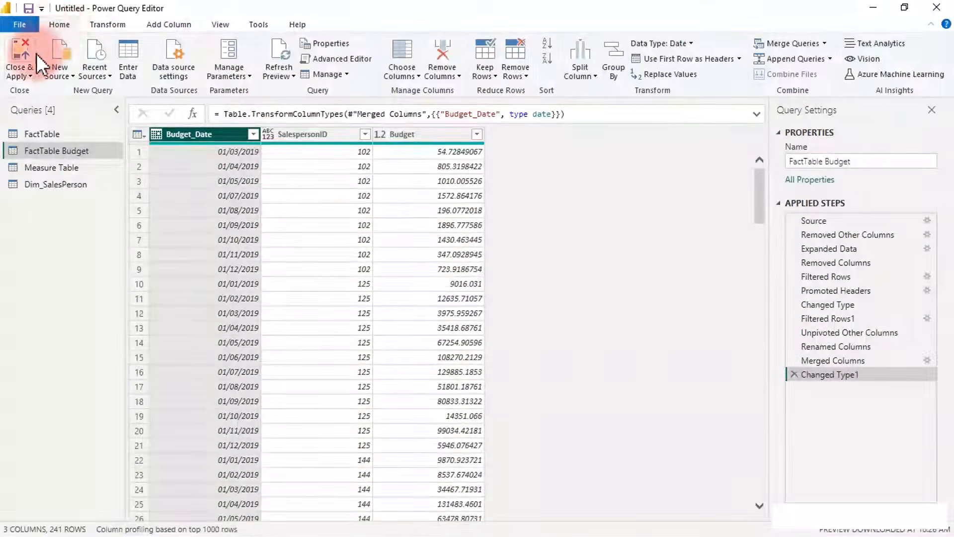
{"action": "left_click", "coordinate": [22, 50]}
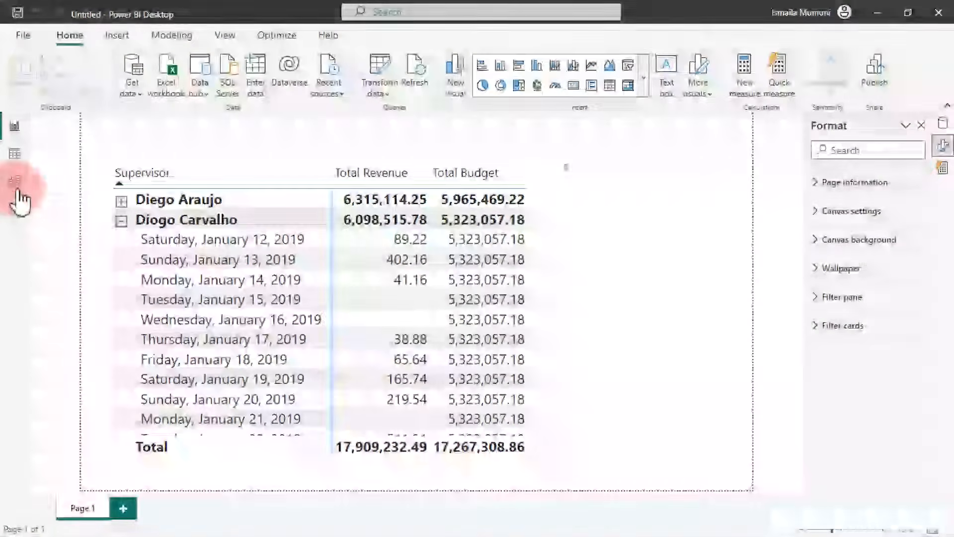
Relate FactTable Budget's Budget_Date to Calendar's Date in the model diagram.
{"action": "left_click", "coordinate": [16, 188]}
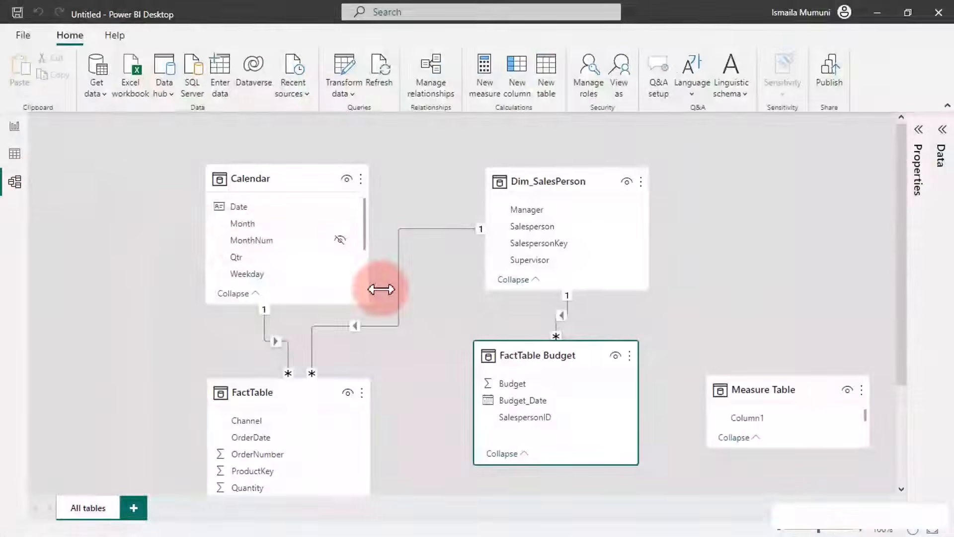
{"action": "left_click", "coordinate": [518, 400]}
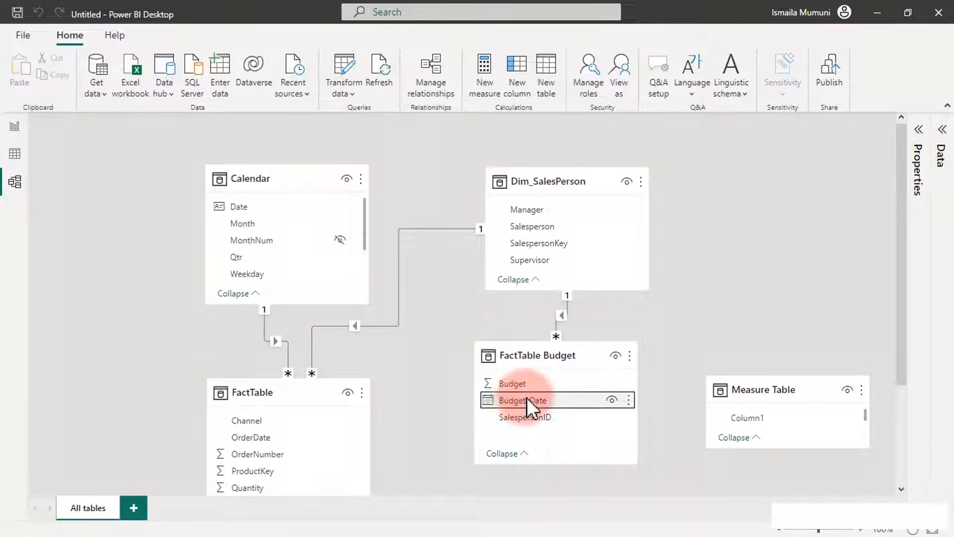
{"action": "left_click_drag", "start_coordinate": [535, 399], "coordinate": [267, 205]}
{"action": "left_click_drag", "start_coordinate": [267, 204], "coordinate": [267, 205]}
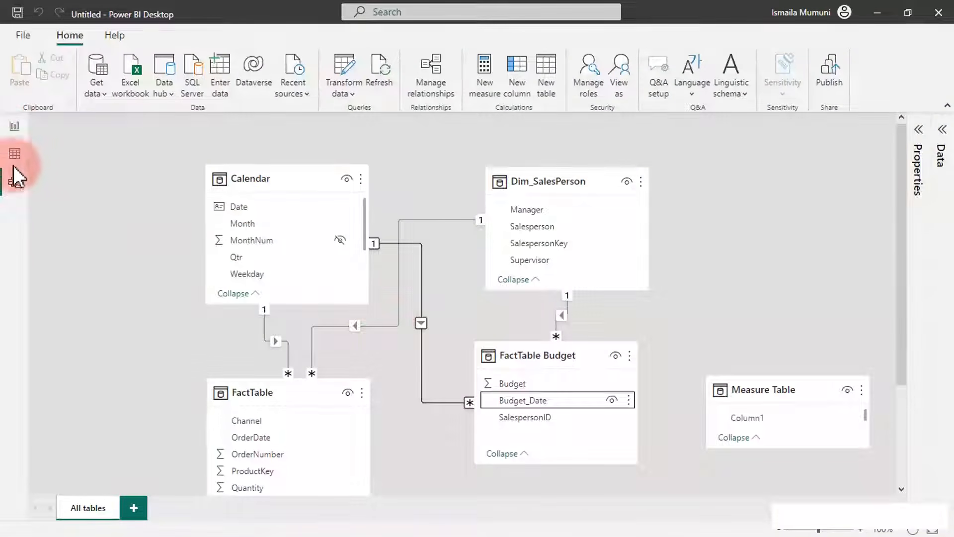
On the report page, collapse the second supervisor in the matrix and expand the third to inspect daily revenue and budget.
{"action": "left_click", "coordinate": [12, 125]}
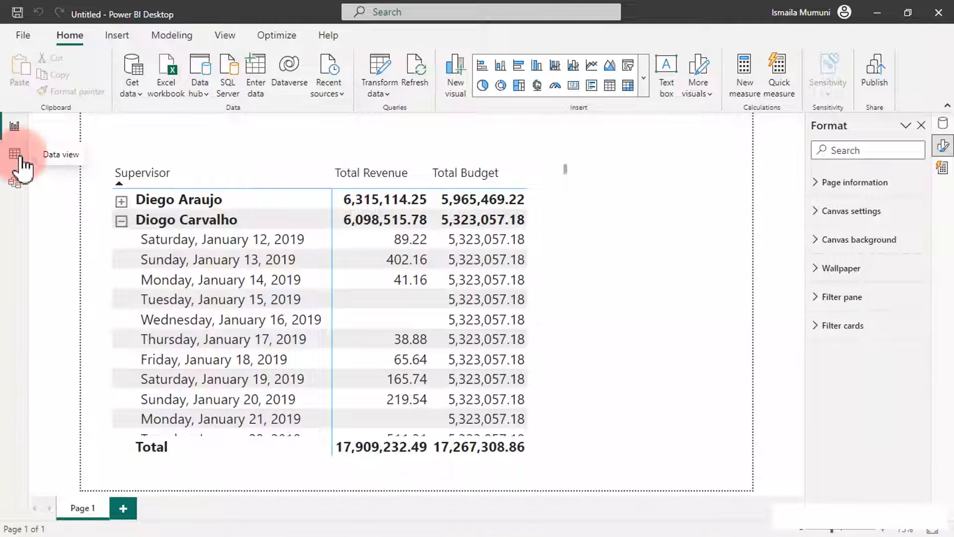
{"action": "left_click", "coordinate": [121, 221]}
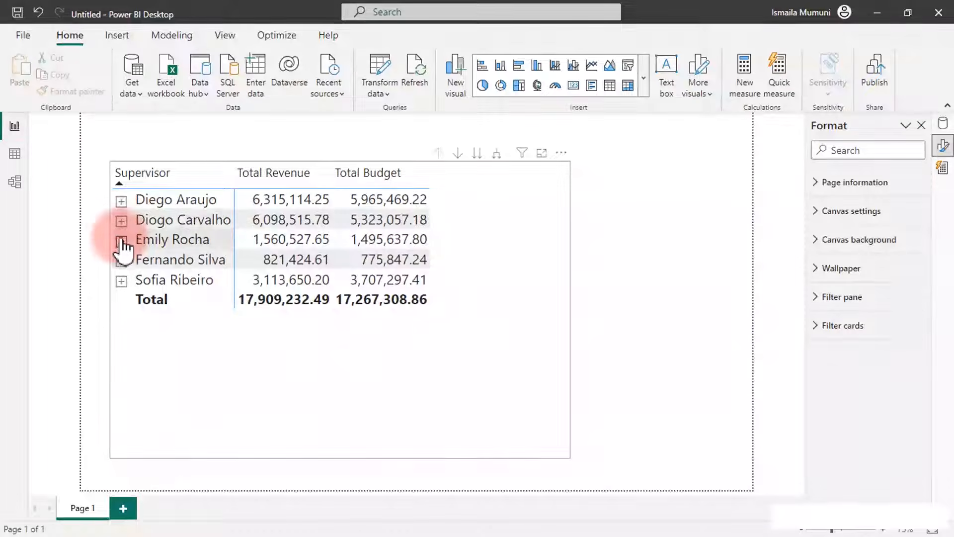
{"action": "left_click", "coordinate": [121, 241]}
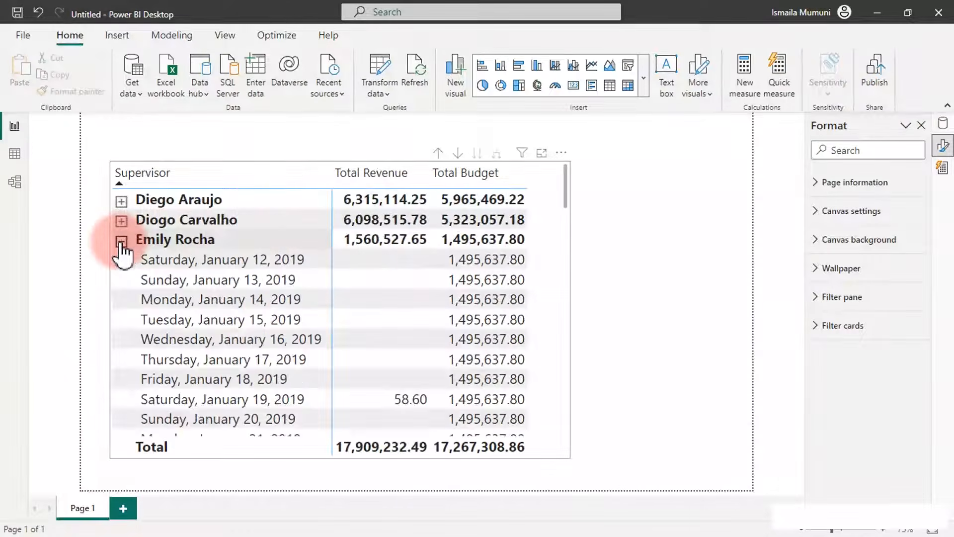
{"action": "left_click", "coordinate": [121, 241]}
{"action": "left_click", "coordinate": [121, 242]}
{"action": "left_click", "coordinate": [122, 241]}
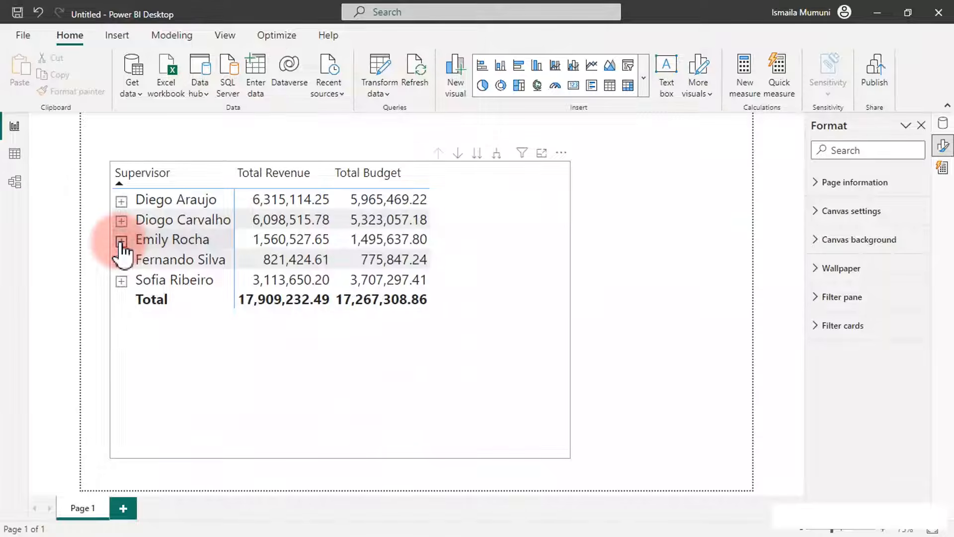
{"action": "left_click", "coordinate": [121, 241]}
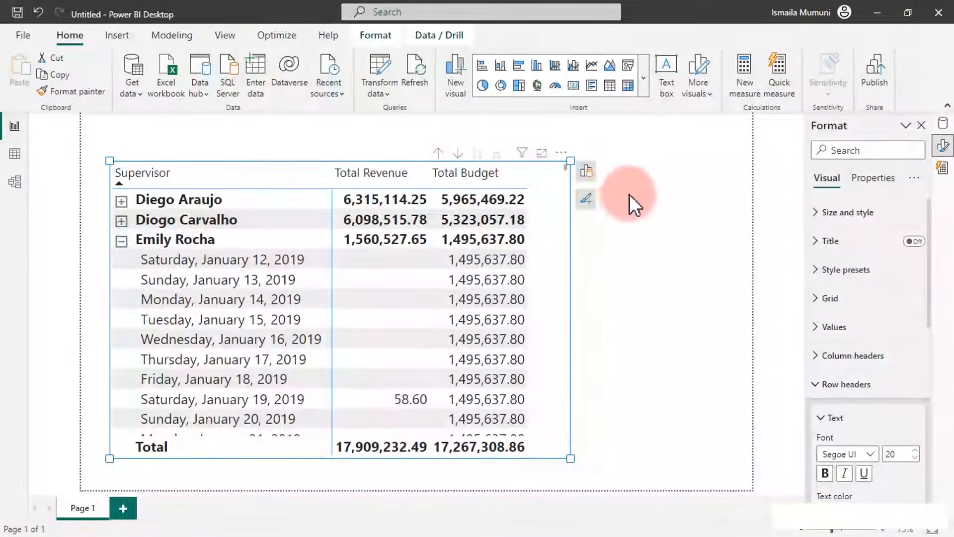
Replace OrderDate with Calendar's Date in the matrix rows beneath Supervisor.
{"action": "left_click", "coordinate": [588, 172]}
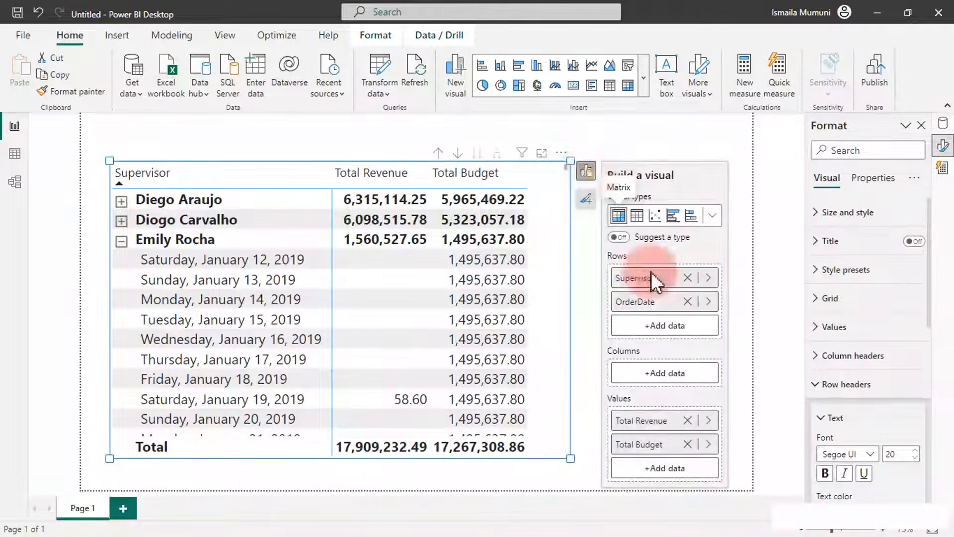
{"action": "left_click", "coordinate": [690, 303]}
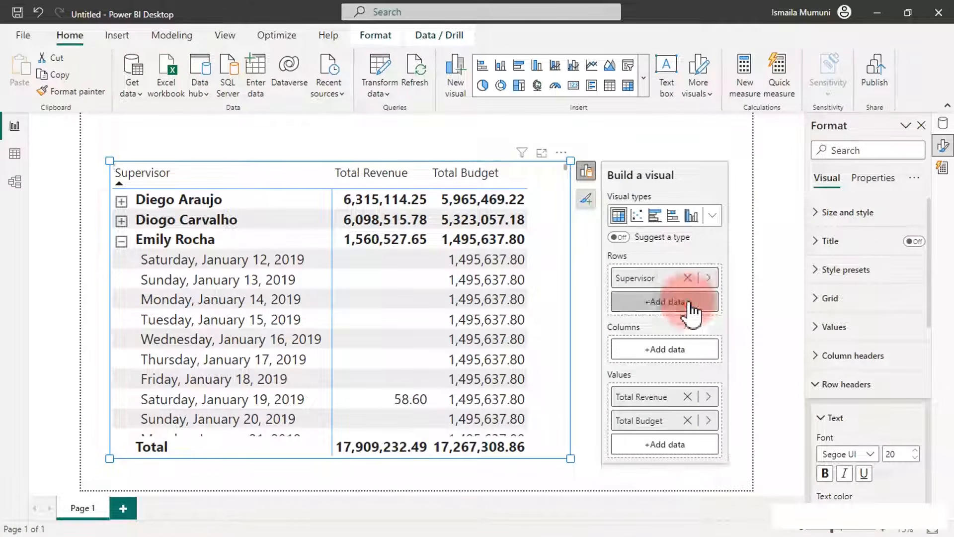
{"action": "left_click", "coordinate": [687, 301]}
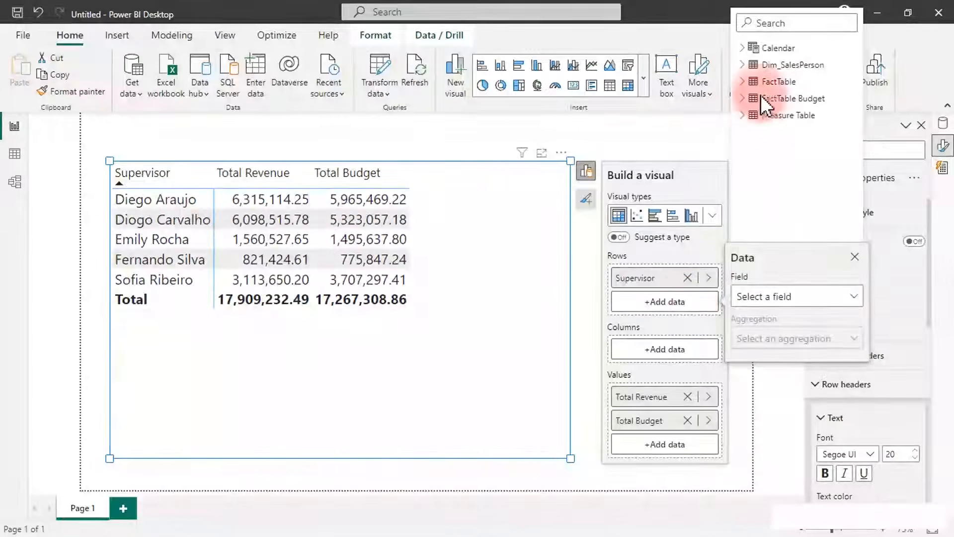
{"action": "left_click", "coordinate": [742, 45]}
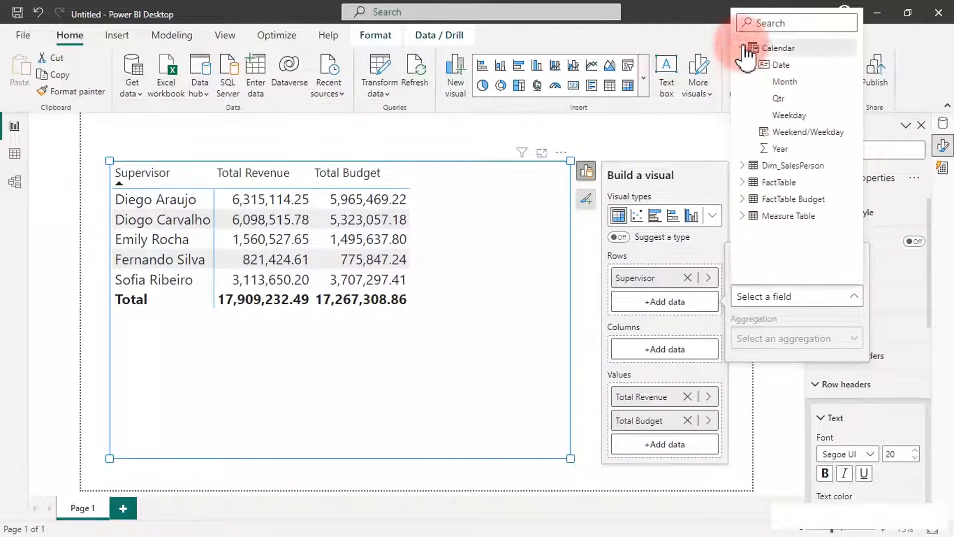
{"action": "left_click", "coordinate": [775, 65]}
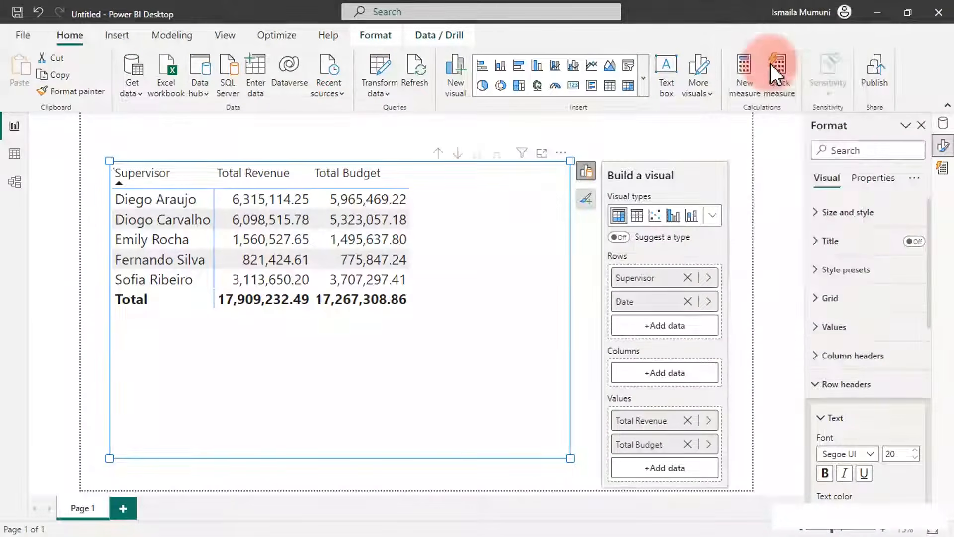
{"action": "left_click", "coordinate": [296, 230]}
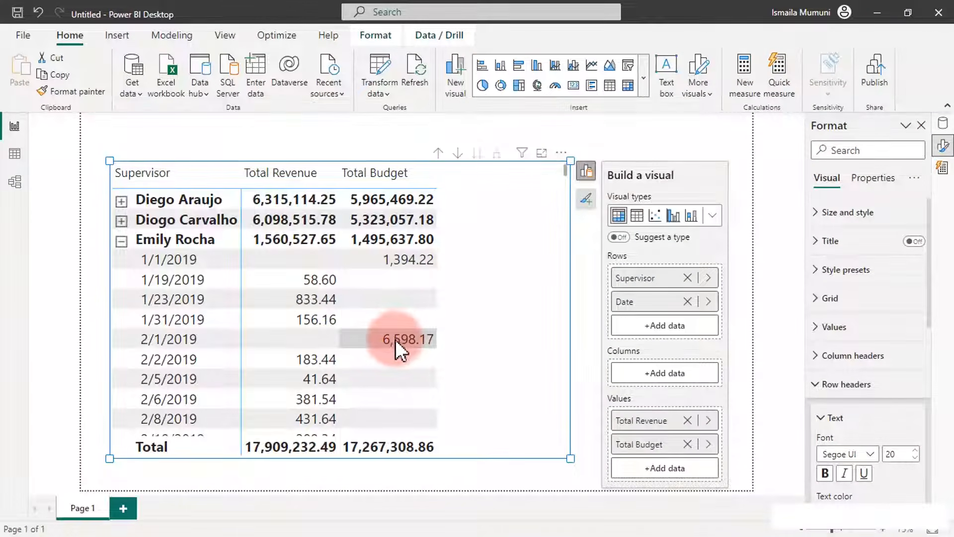
{"action": "left_click_drag", "start_coordinate": [652, 281], "coordinate": [514, 162]}
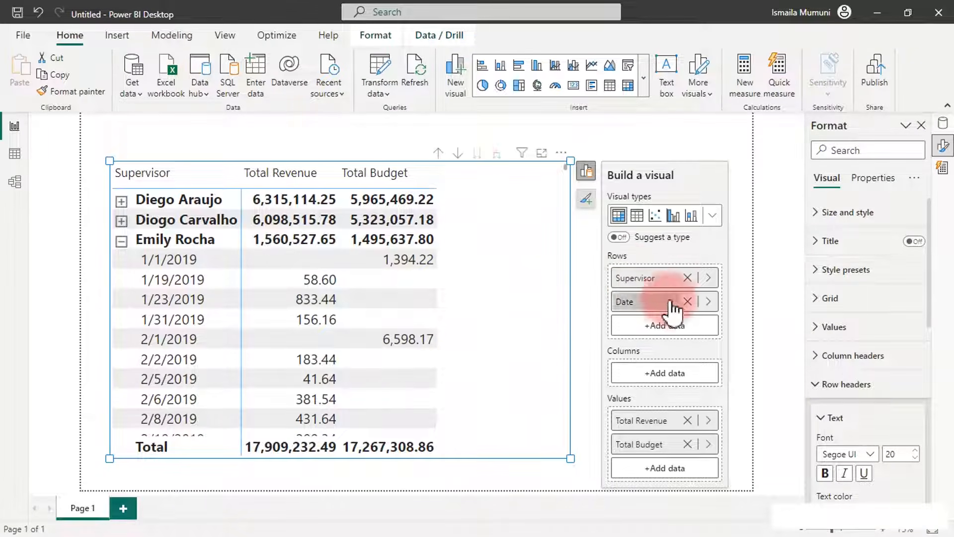
Replace Date with Calendar's Month in the matrix rows and expand the second supervisor instead of the third.
{"action": "left_click", "coordinate": [690, 302]}
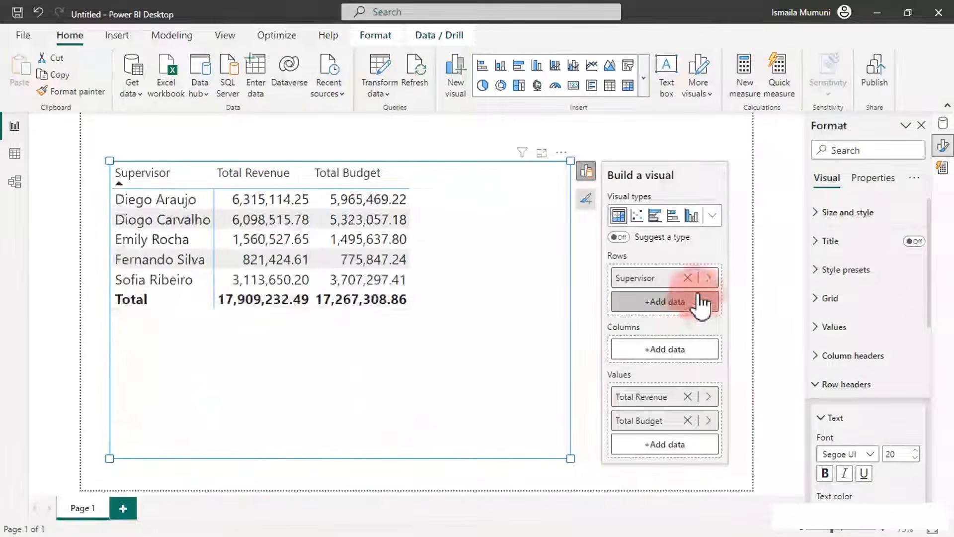
{"action": "left_click", "coordinate": [694, 304]}
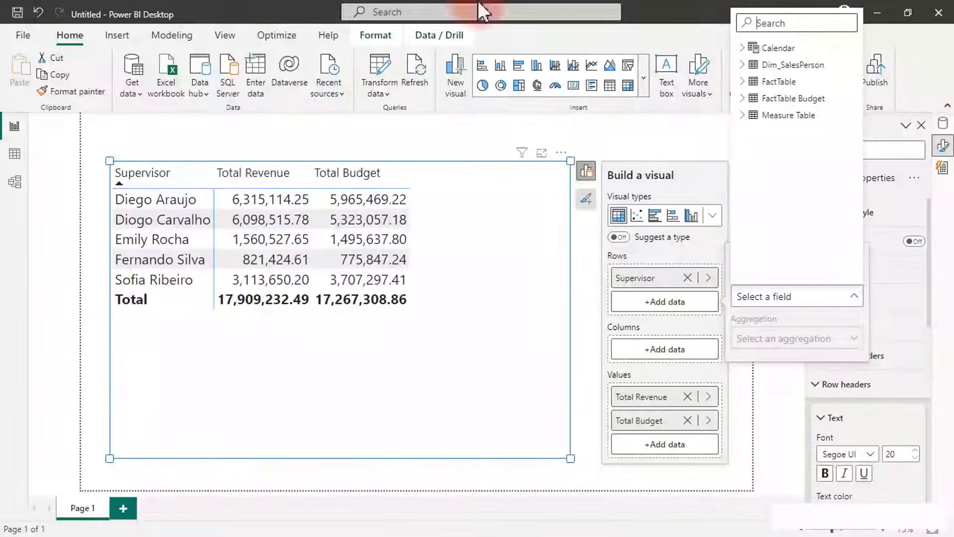
{"action": "left_click", "coordinate": [751, 48]}
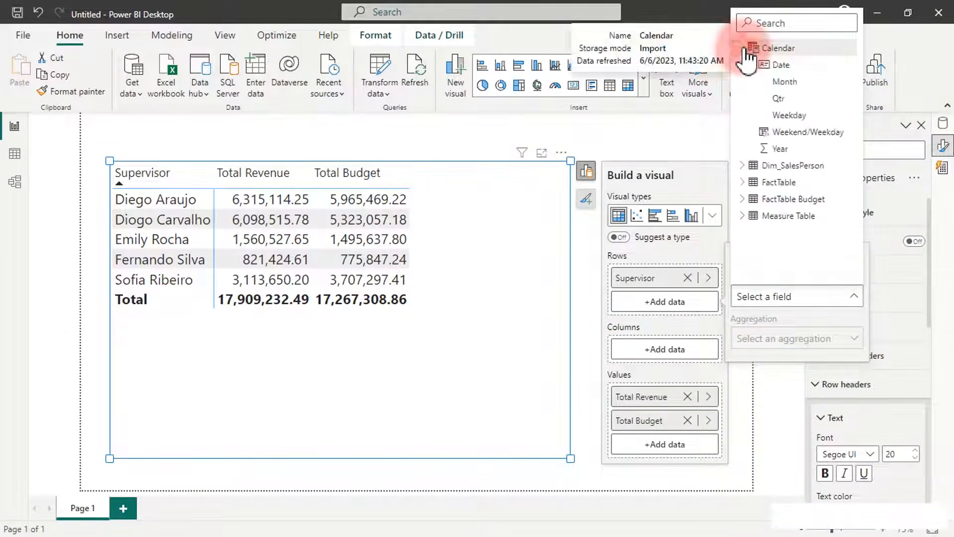
{"action": "left_click", "coordinate": [769, 81]}
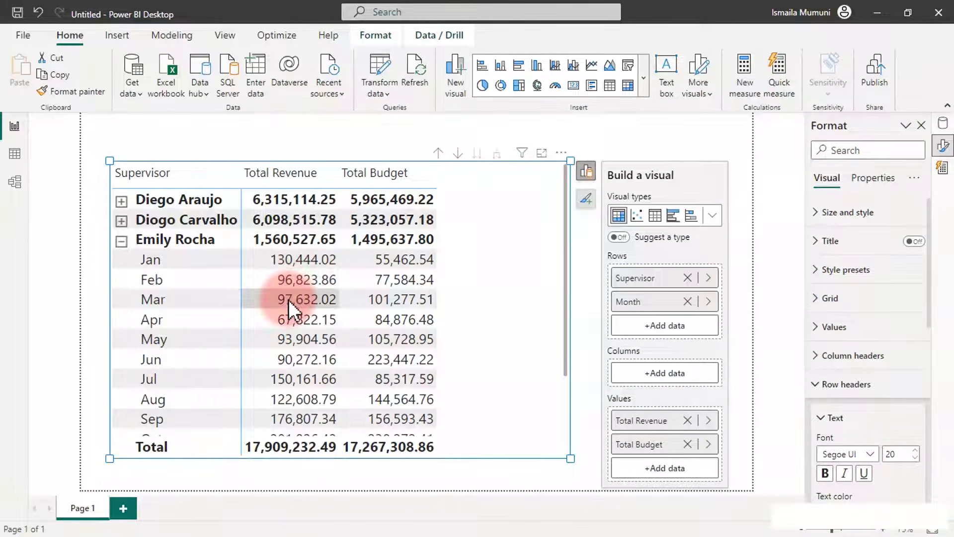
{"action": "left_click", "coordinate": [121, 241]}
{"action": "left_click", "coordinate": [122, 221]}
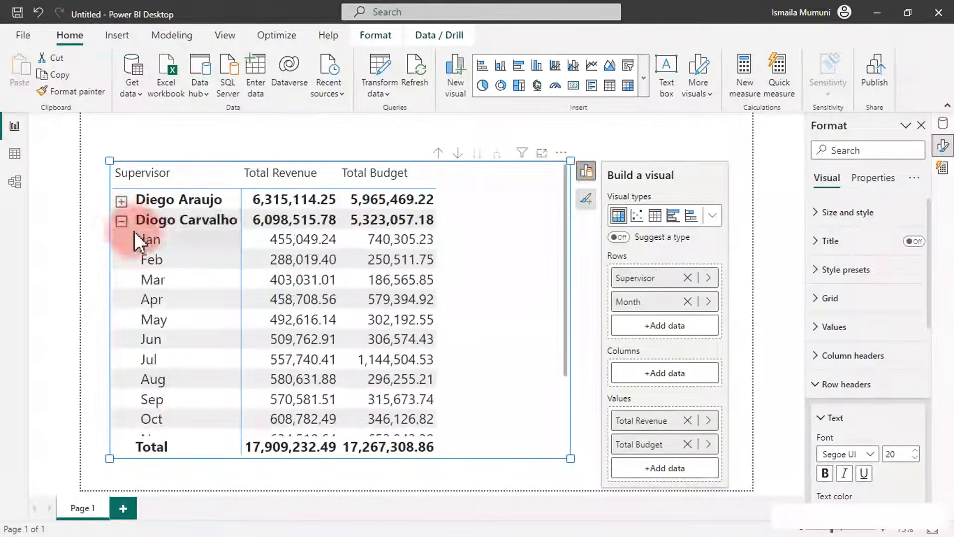